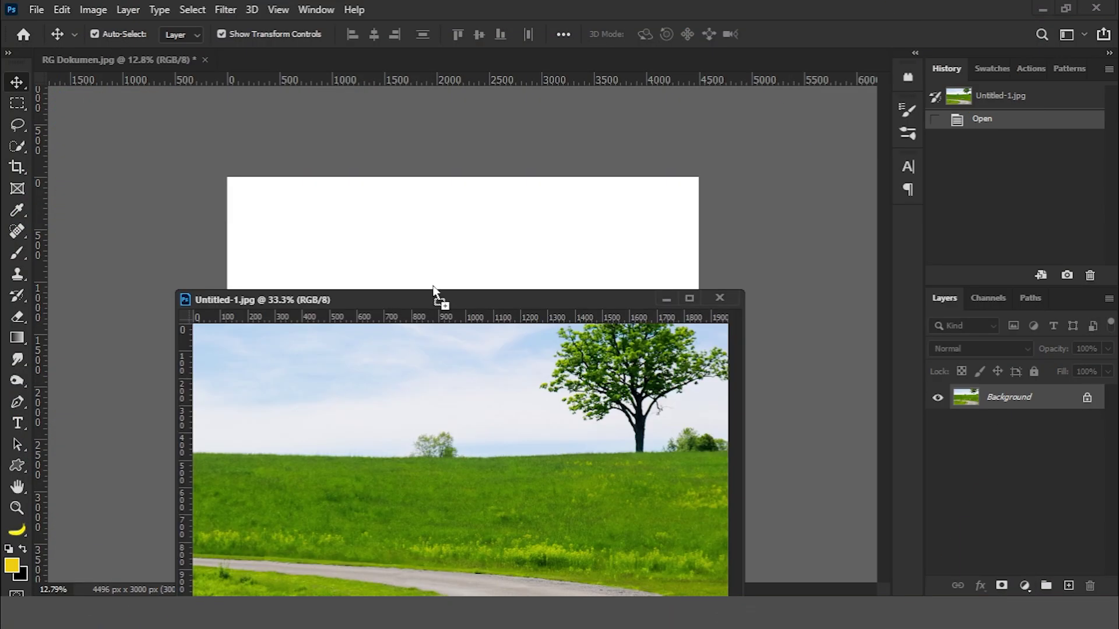
Step: Bring the field photo into the composite and enlarge it to fill the canvas
drag(433, 287, 460, 314)
key(ctrl+t)
mouse_move(606, 210)
mouse_down()
mouse_move(664, 262)
mouse_move(643, 259)
mouse_up()
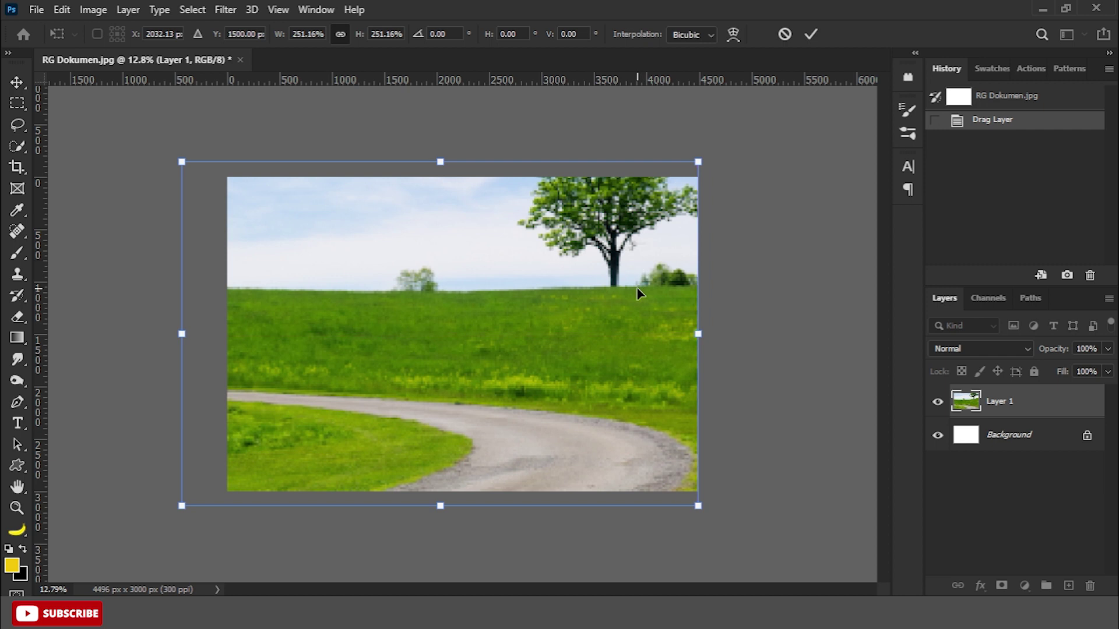
key(Return)
Step: Skew the field photo's right edge slightly upward and crop the layer to the canvas
key(ctrl+t)
right_click(588, 340)
click(617, 83)
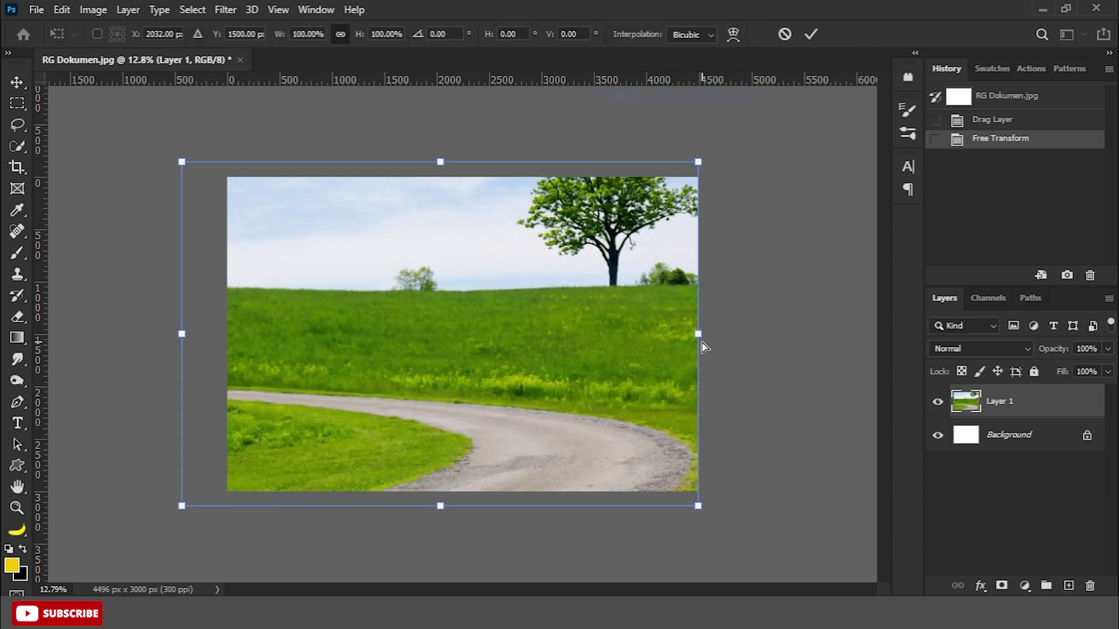
drag(698, 334, 703, 325)
key(Return)
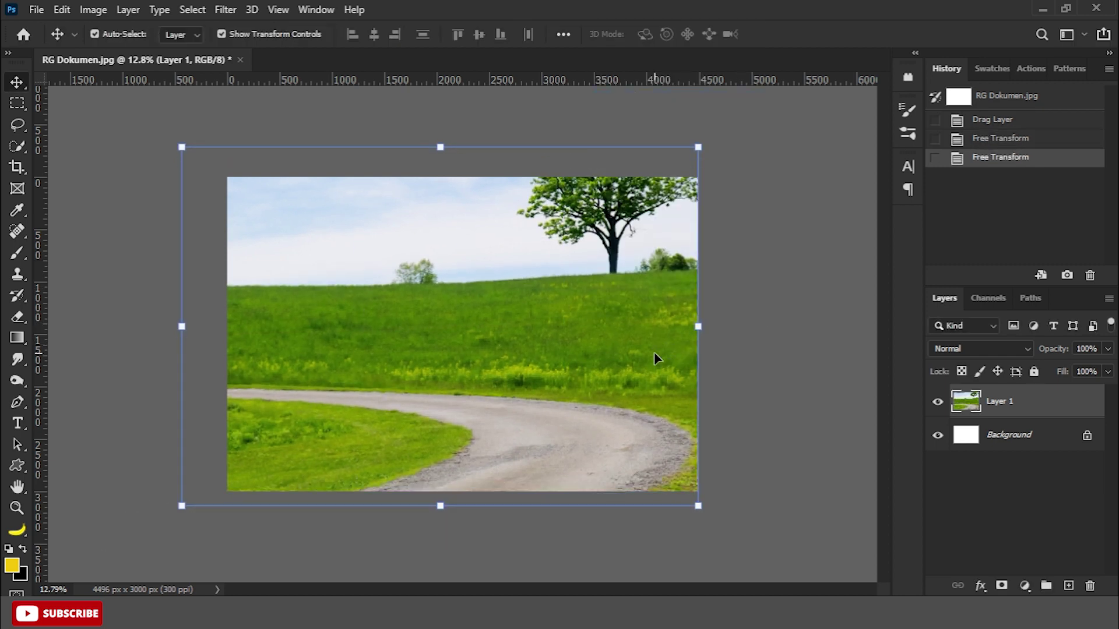
key(c)
key(Return)
Step: Add a layer mask with a black-to-white gradient to fade out the field photo's sky
key(v)
right_click(17, 338)
click(56, 336)
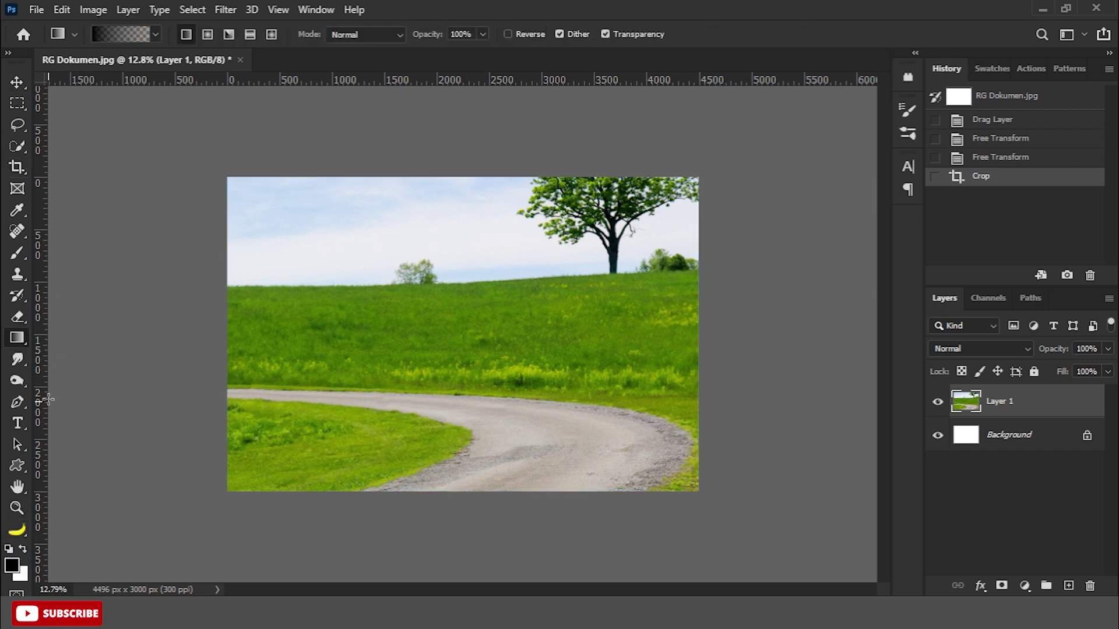
mouse_move(45, 348)
mouse_down()
mouse_move(319, 349)
mouse_move(320, 376)
mouse_up()
click(1001, 585)
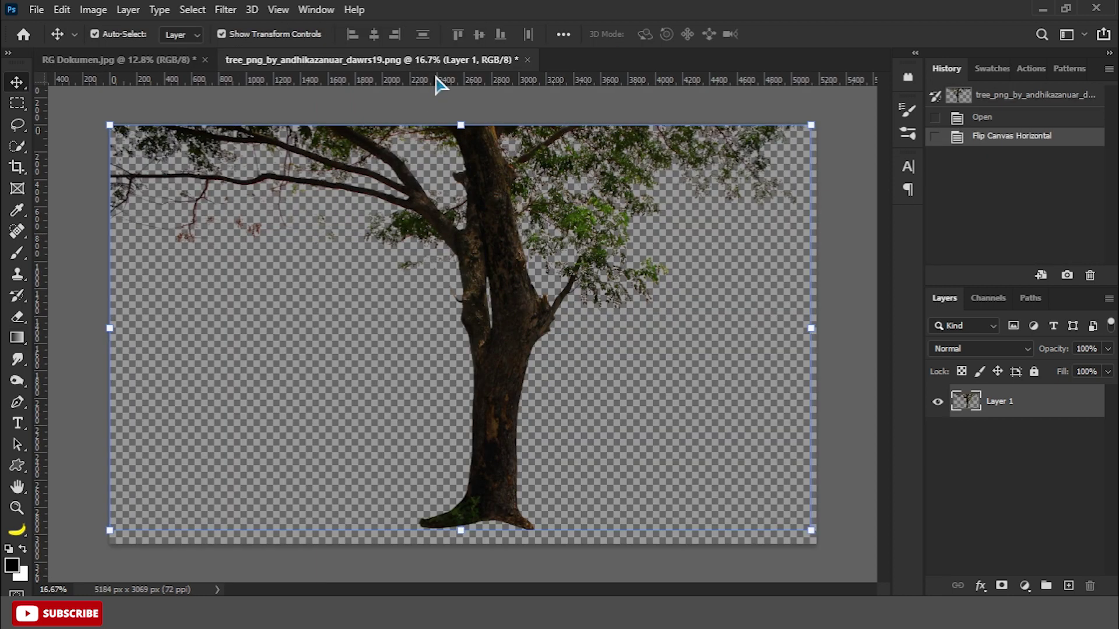
Step: Bring the flipped tree into the composite and close the tree file without saving
drag(373, 60, 142, 295)
drag(315, 378, 379, 254)
click(634, 291)
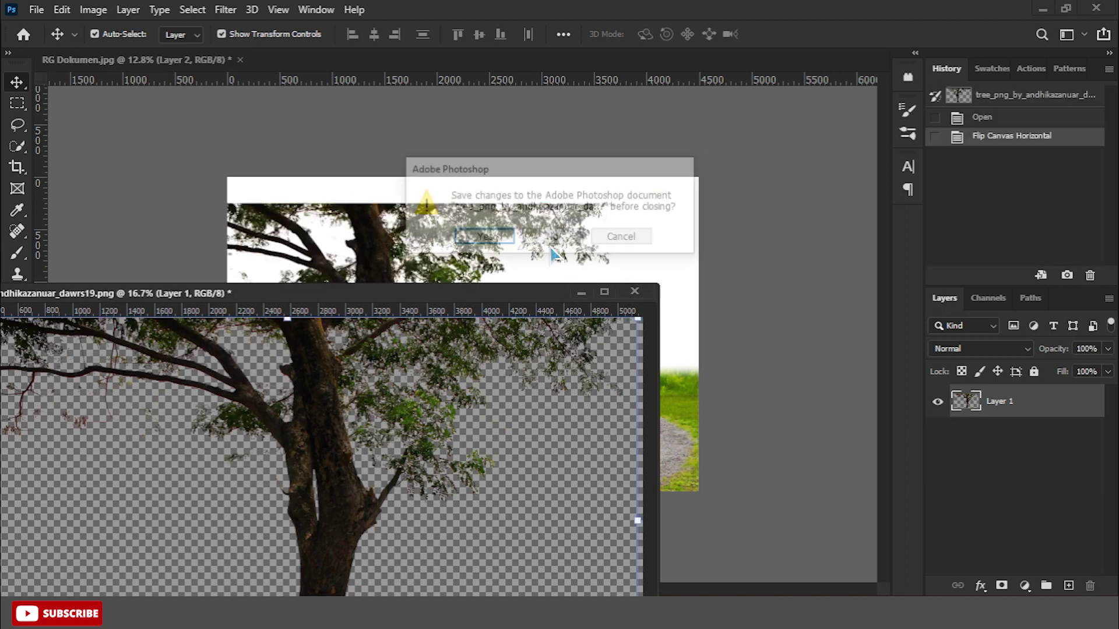
click(554, 236)
Step: Shrink the tree and move it up to the left edge of the scene
key(ctrl+t)
drag(624, 204, 544, 247)
drag(482, 296, 420, 218)
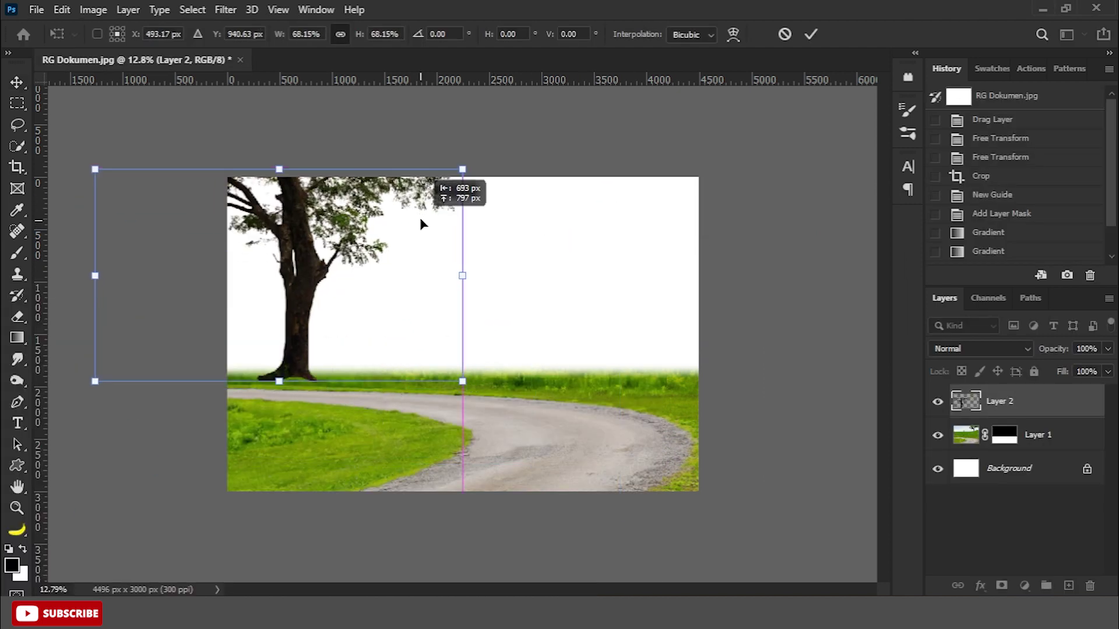
key(Return)
key(Up)
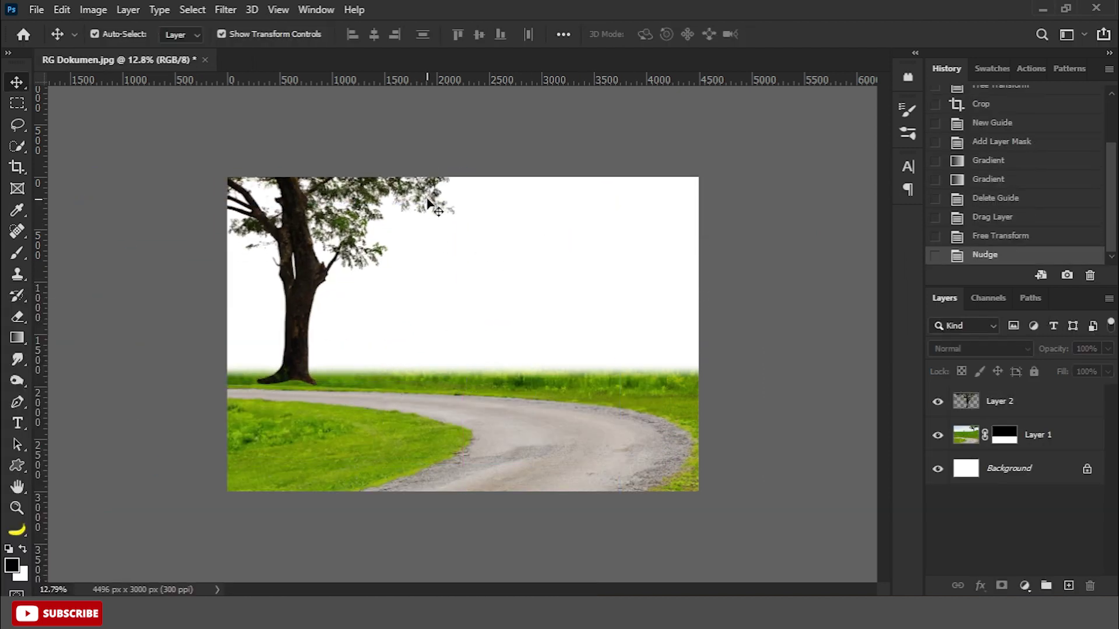
Step: Stretch the tree wider to the right and nudge it into its final spot
key(ctrl+t)
drag(462, 278, 489, 278)
drag(348, 274, 343, 270)
key(Return)
key(Up)
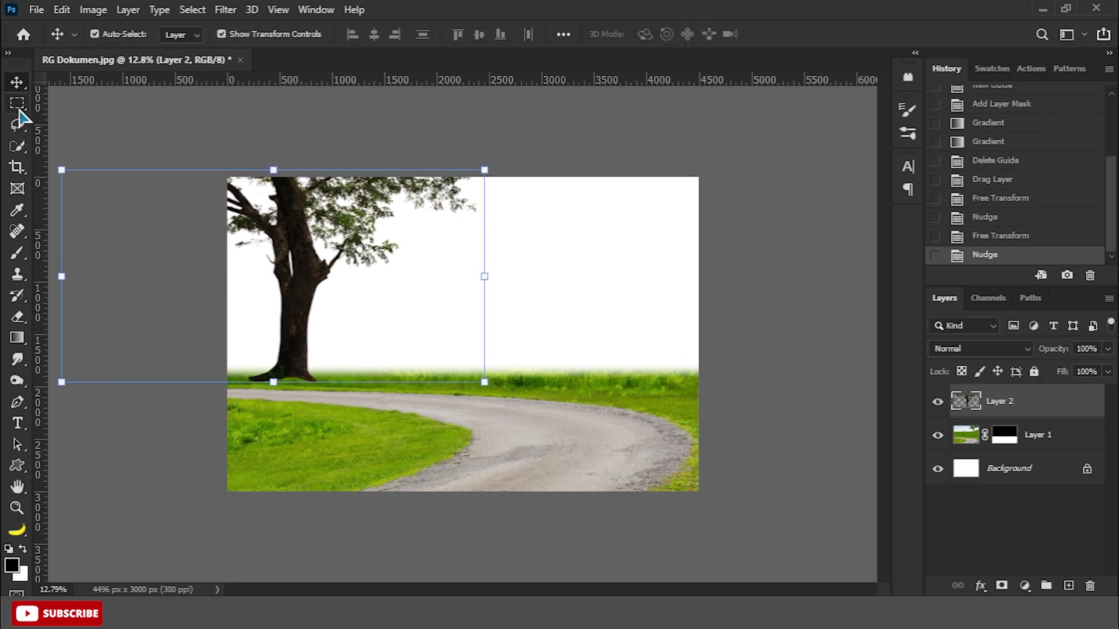
right_click(19, 110)
click(64, 118)
Step: Copy an oval cluster of leaves to a new layer, rotated and placed along the canopy's right
drag(468, 218, 505, 253)
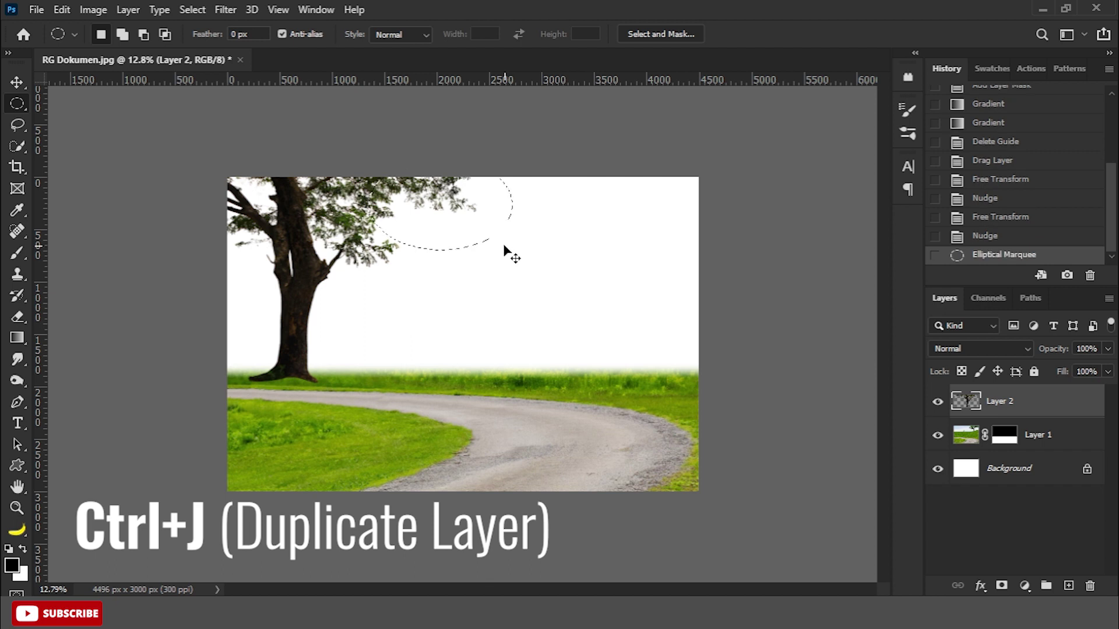
key(ctrl+j)
key(v)
key(ctrl+t)
mouse_move(519, 294)
mouse_down()
mouse_move(517, 212)
mouse_move(488, 189)
mouse_move(541, 175)
mouse_up()
drag(595, 150, 600, 205)
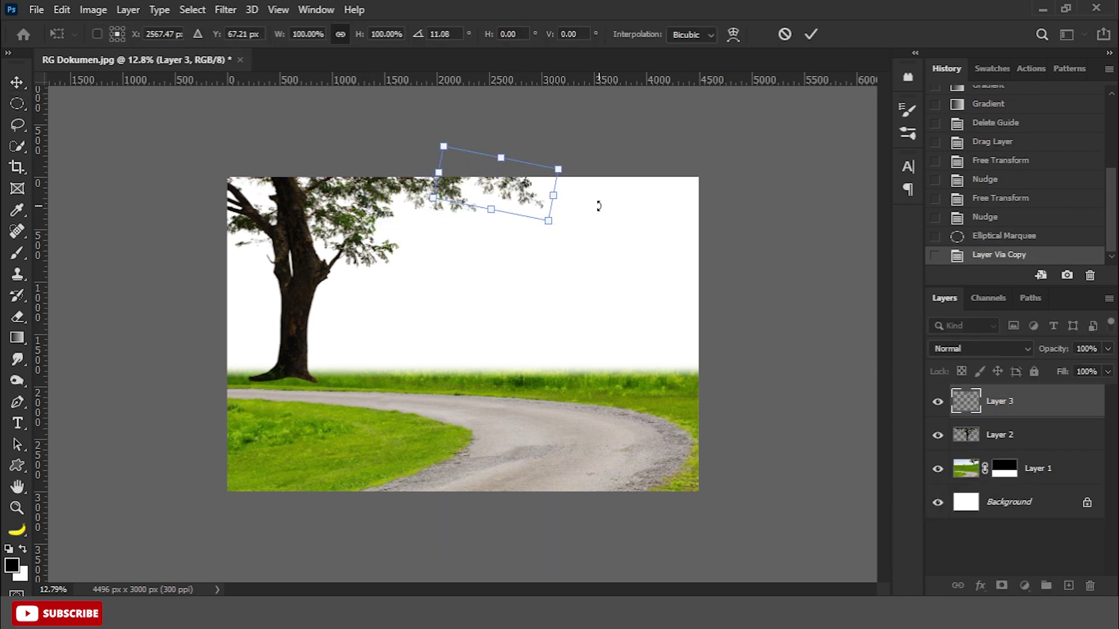
mouse_move(525, 192)
mouse_down()
mouse_move(512, 180)
mouse_move(563, 152)
mouse_up()
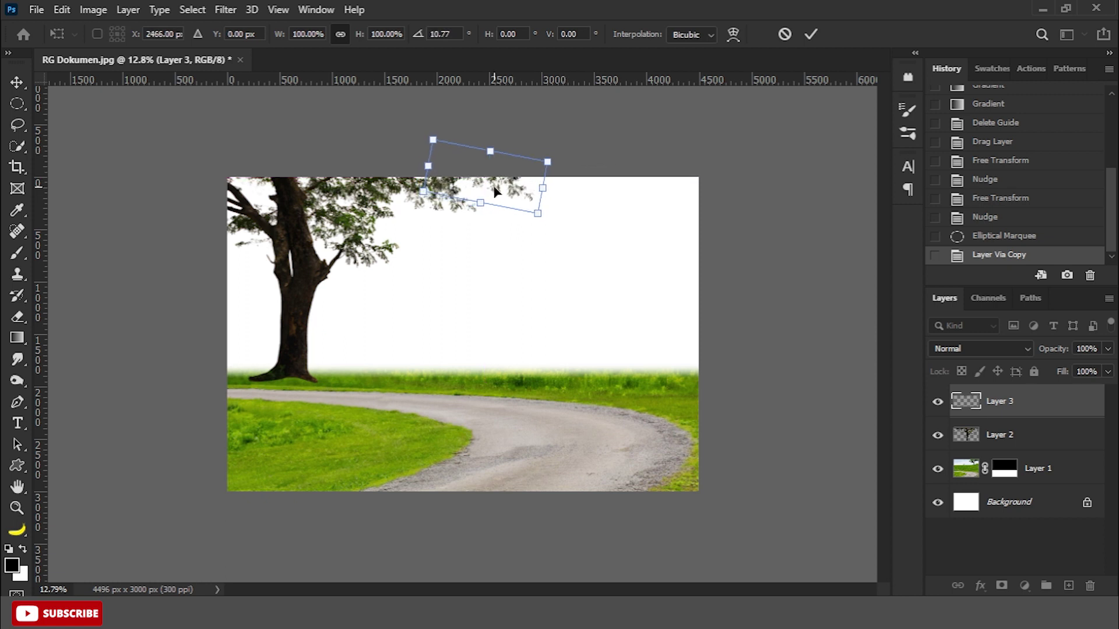
key(Return)
Step: Mask and brush the copied leaves' edges into the canopy, then merge them into the tree layer
click(1002, 585)
key(b)
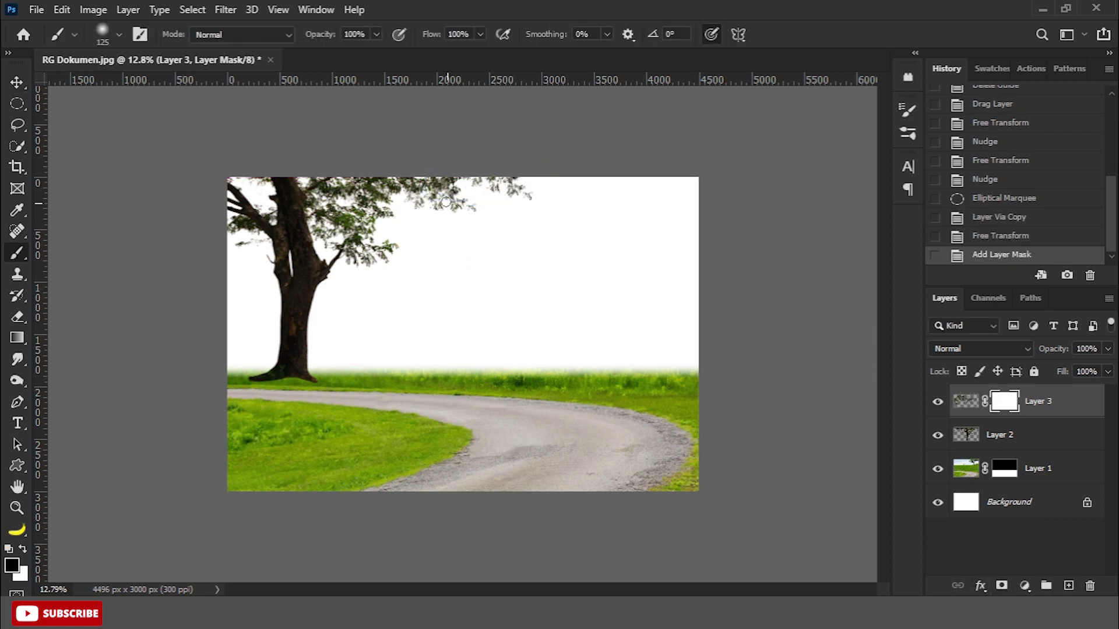
click(441, 215)
drag(443, 175, 449, 219)
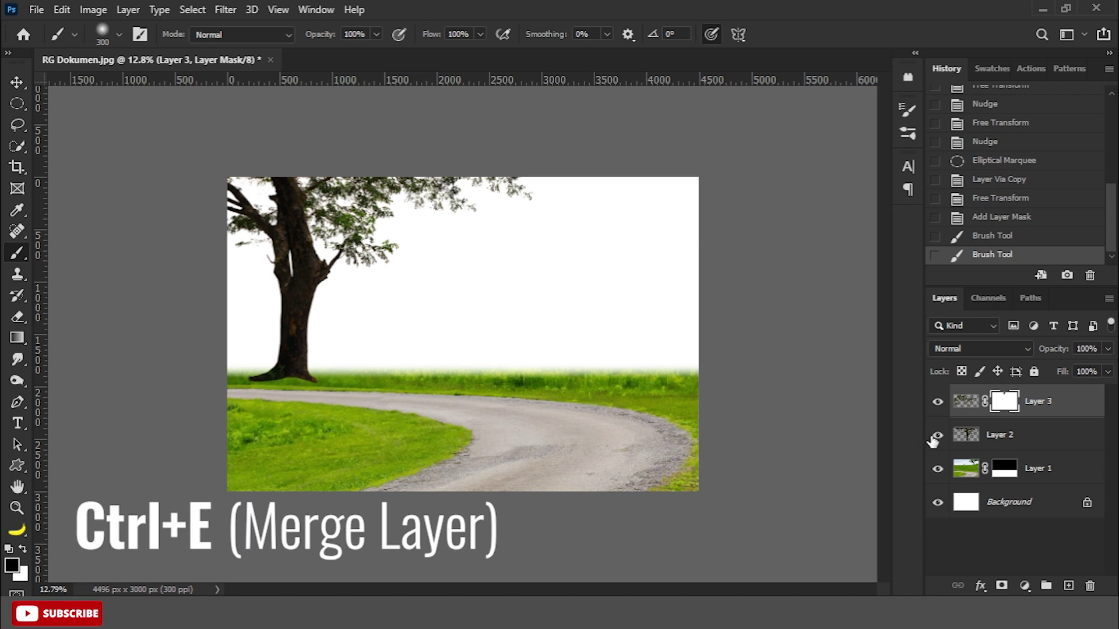
key(ctrl+e)
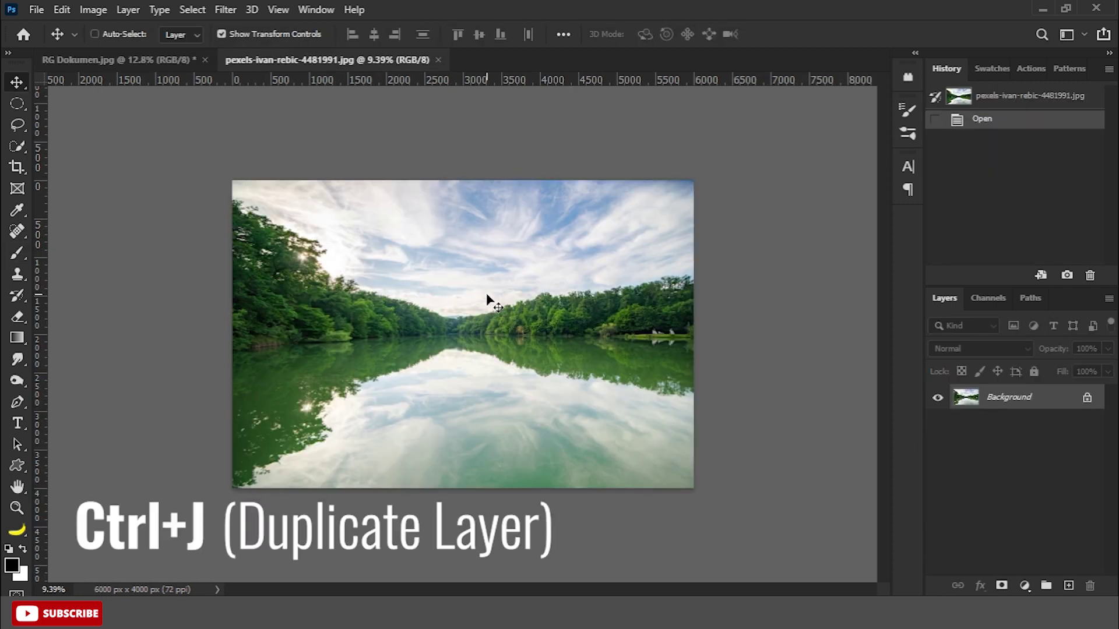
Step: Duplicate the lake layer and its Blue channel, then boost the channel copy's contrast with Levels
key(ctrl+j)
click(988, 299)
click(1024, 399)
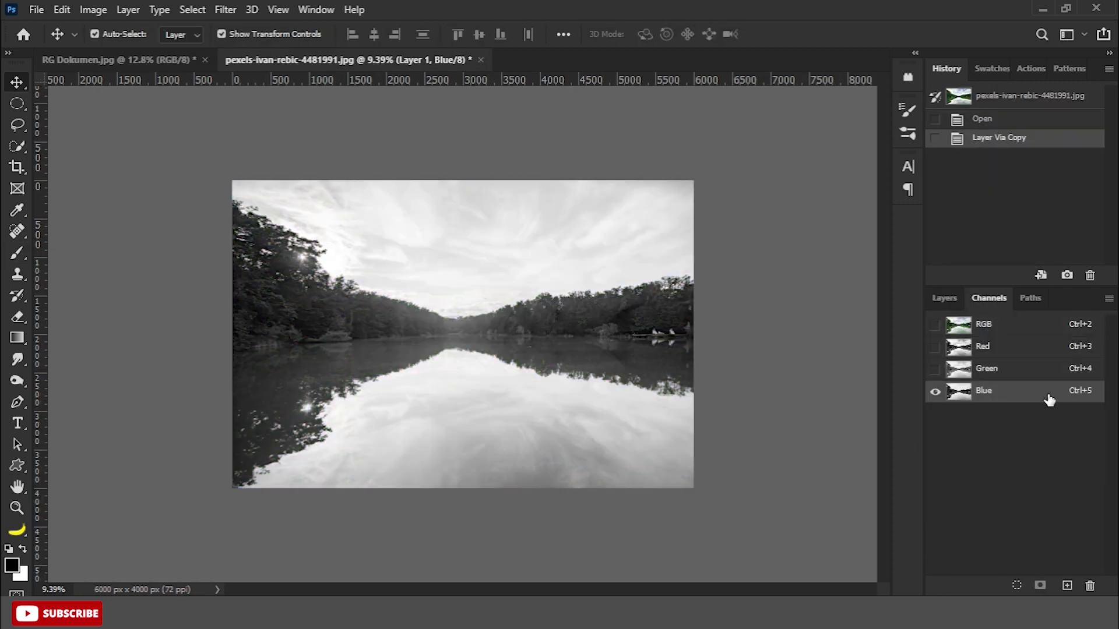
drag(1048, 399, 1067, 585)
key(ctrl+l)
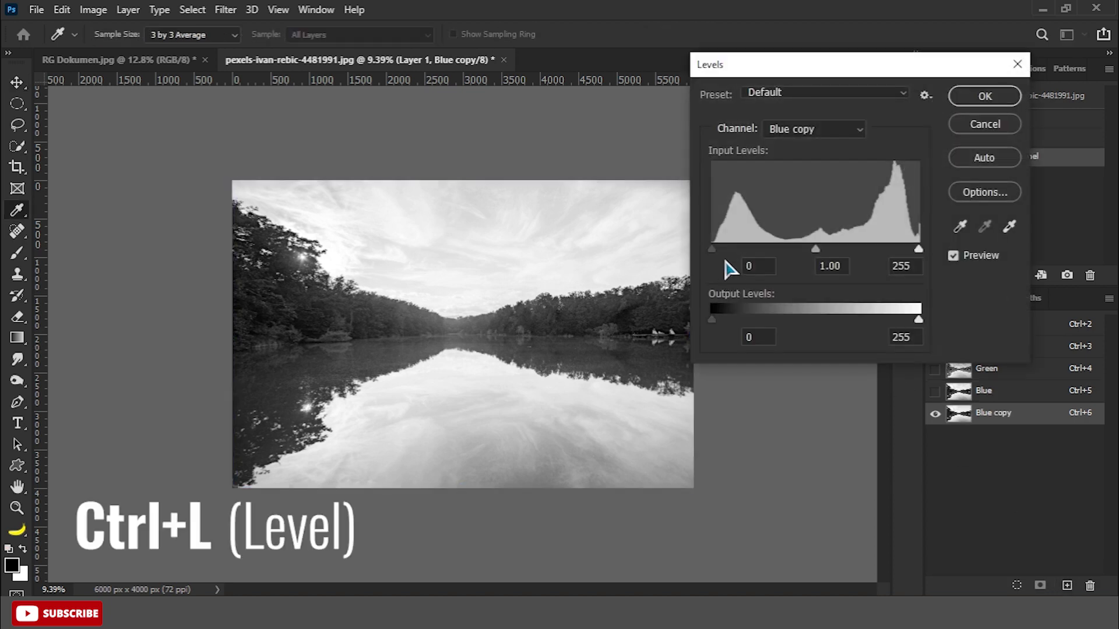
drag(711, 249, 823, 249)
drag(918, 249, 867, 250)
click(985, 97)
Step: Paint the channel copy solid black over the trees and white over the sky
key(v)
key(b)
right_click(524, 355)
click(616, 399)
click(756, 167)
mouse_move(681, 466)
mouse_down()
mouse_move(537, 449)
mouse_move(687, 454)
mouse_move(300, 513)
mouse_up()
key(x)
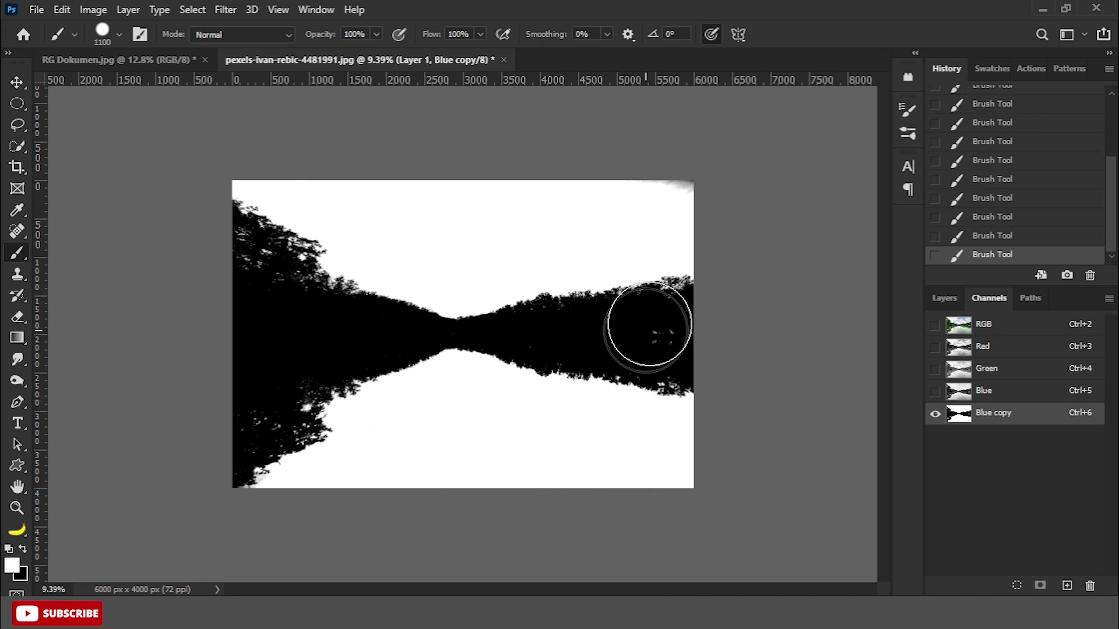
key(bracketleft)
key(bracketleft)
key(bracketleft)
scroll(713, 349, up, 2)
scroll(515, 354, down, 4)
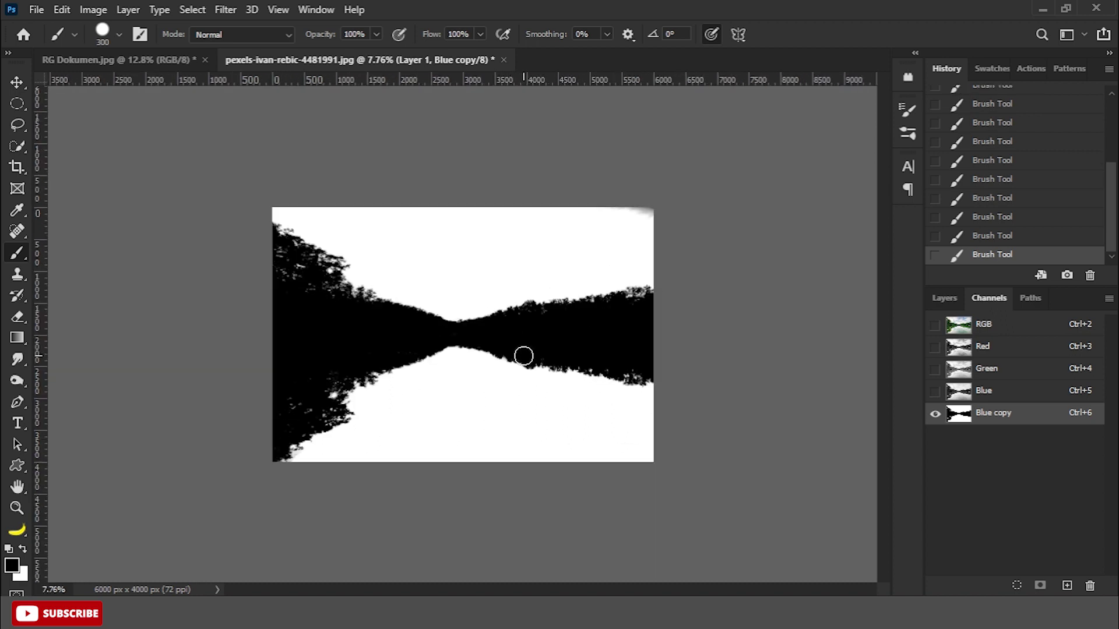
Step: Load the channel as a selection, delete the sky, remove the background layer, and move the cutout into the composite
key(v)
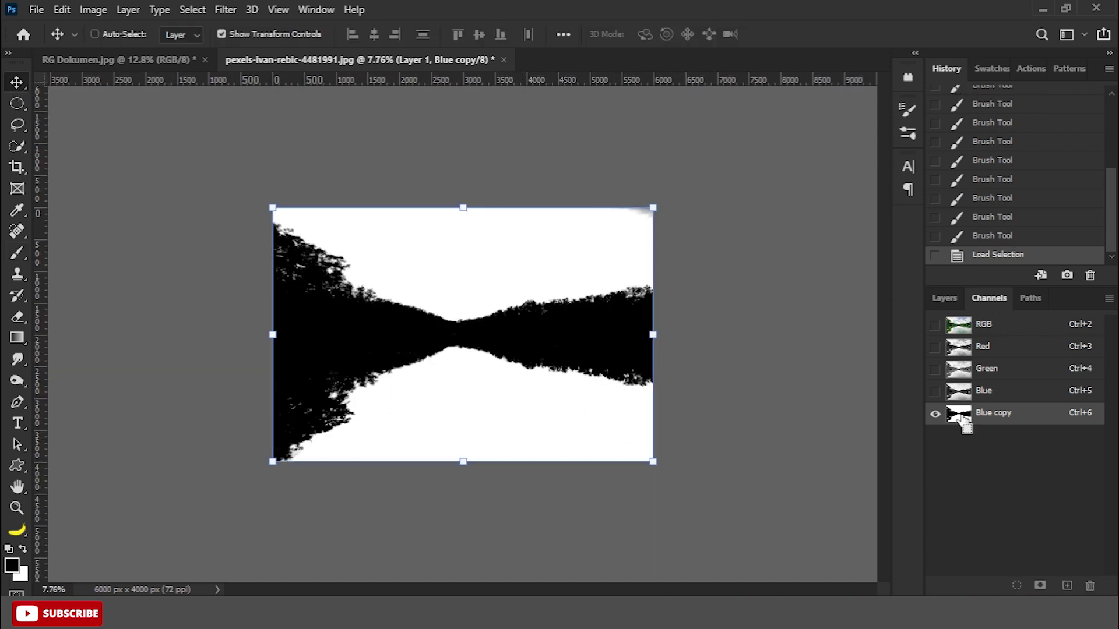
click(958, 324)
click(944, 298)
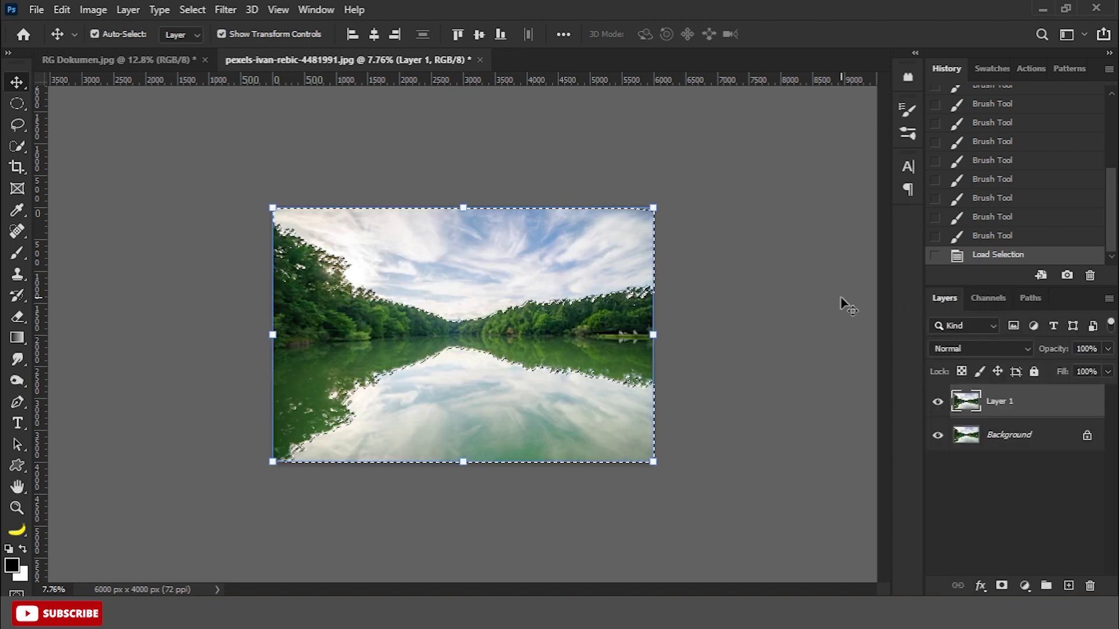
key(Delete)
key(Delete)
key(ctrl+d)
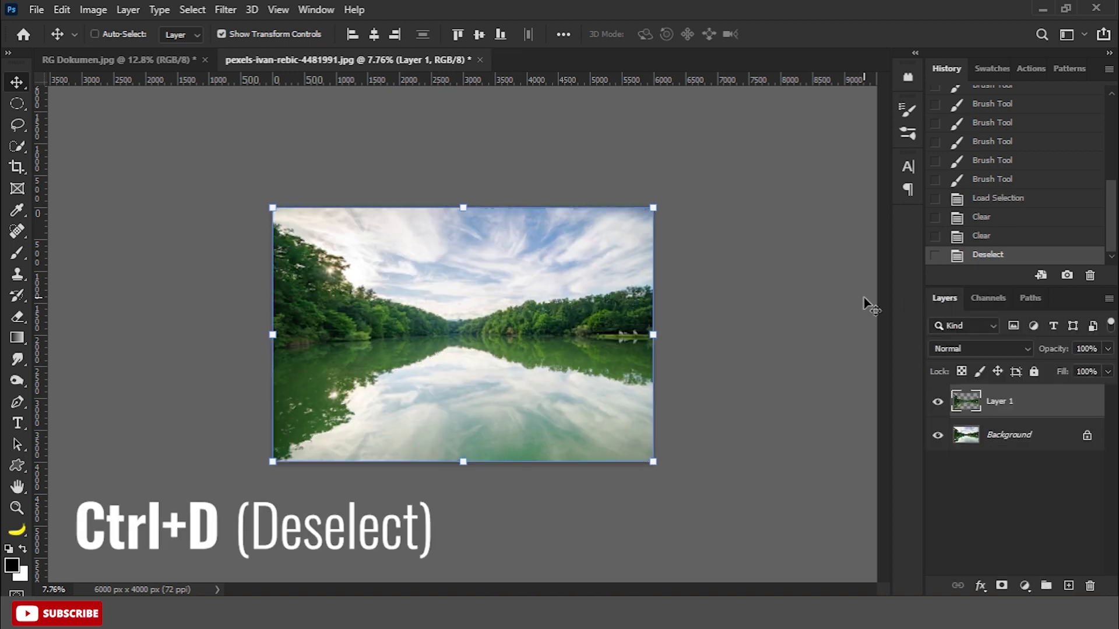
click(990, 438)
key(Delete)
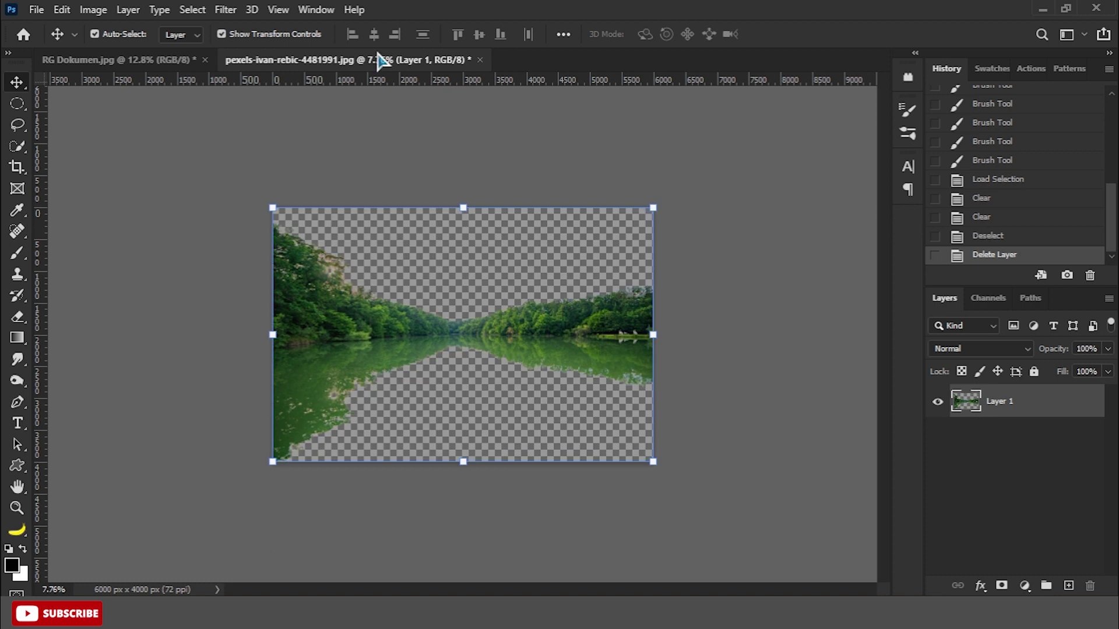
drag(381, 60, 274, 242)
drag(361, 327, 607, 315)
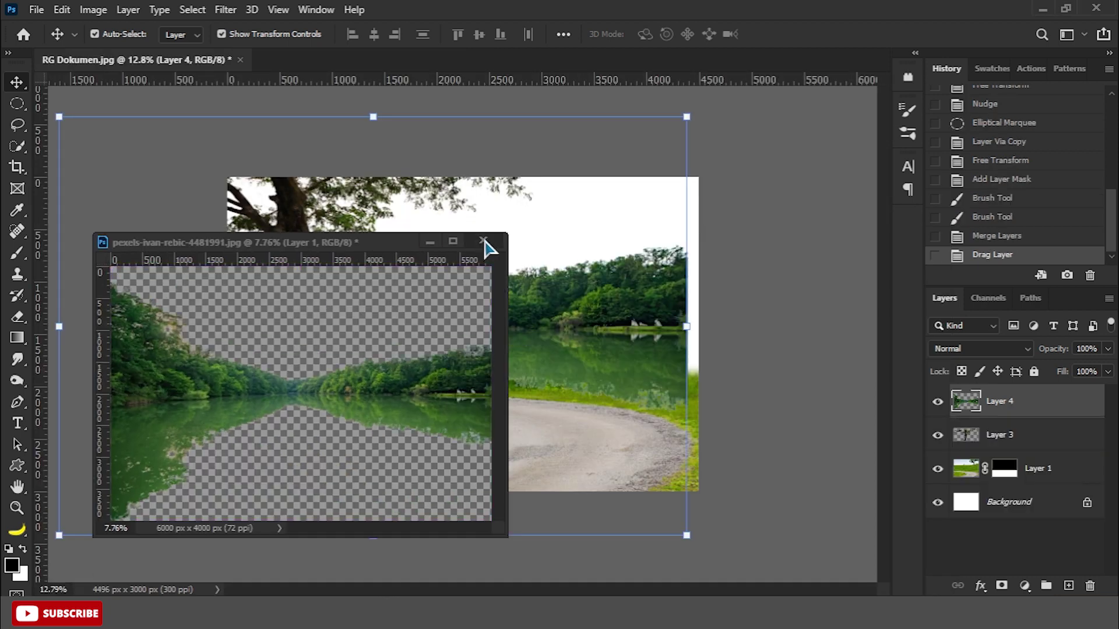
Step: Close the lake file unsaved, place its layer below the field, and scale it to about 81%
click(483, 241)
click(554, 237)
drag(999, 400, 999, 483)
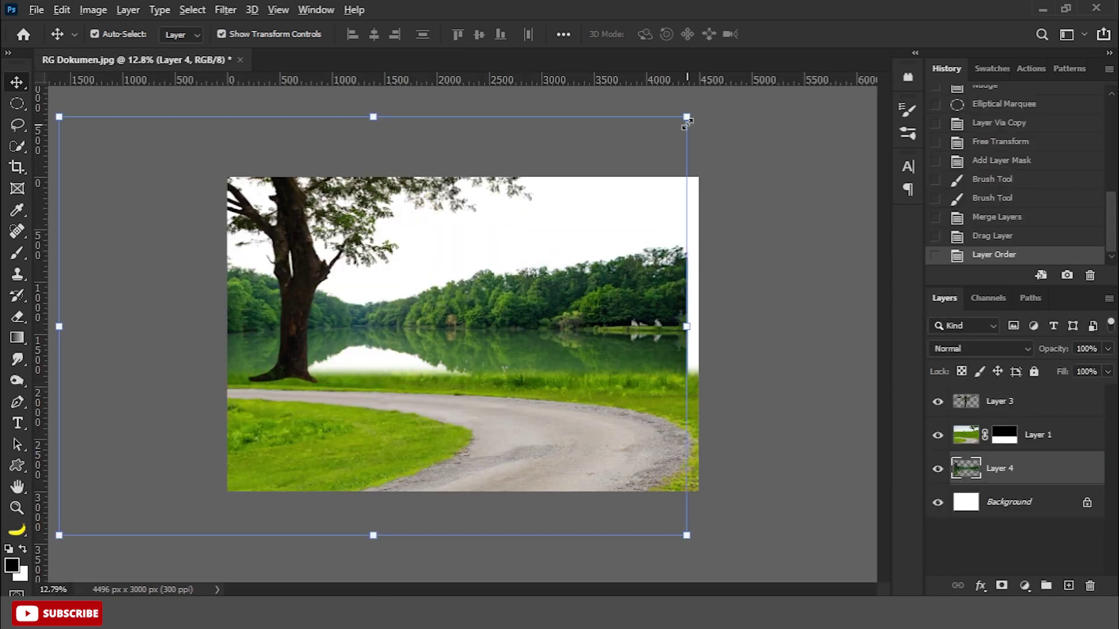
drag(687, 118, 694, 175)
drag(633, 244, 686, 275)
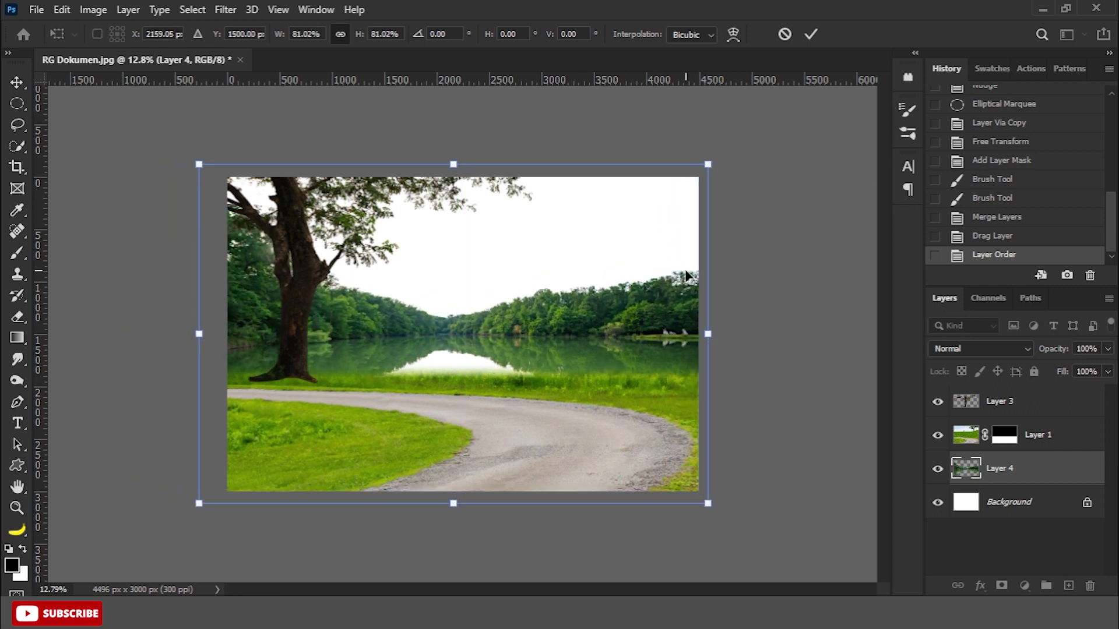
key(Return)
Step: Drag the hydrangea bush into the composite
scroll(605, 356, down, 1)
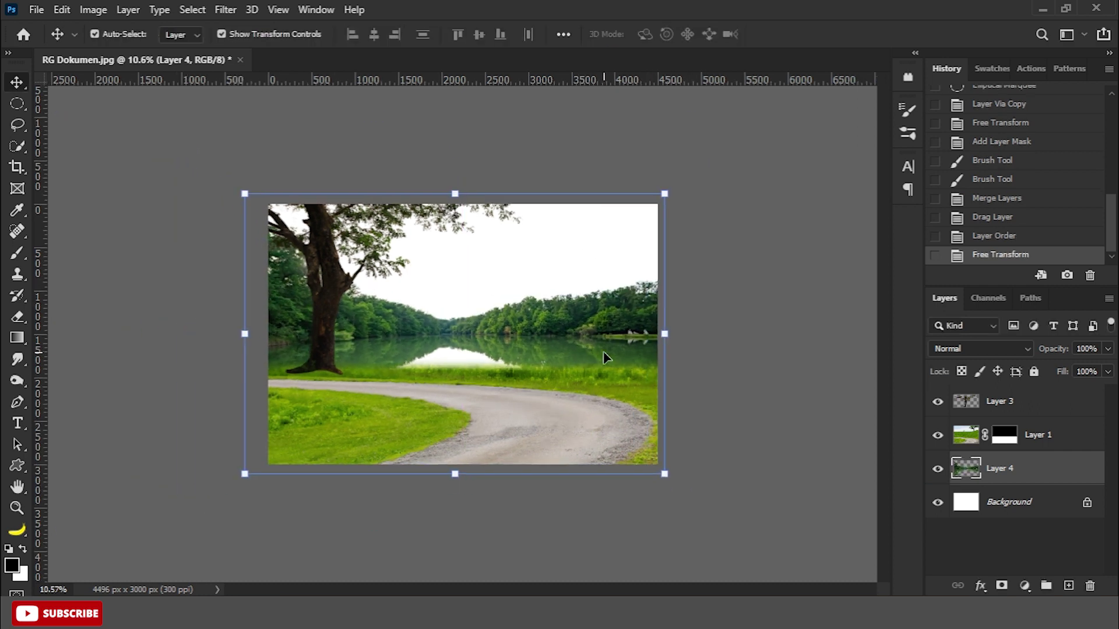
drag(292, 333, 266, 380)
drag(349, 513, 434, 347)
Step: Close the hydrangea file unsaved, move its layer to the top, and shrink it at the left canvas edge
click(617, 379)
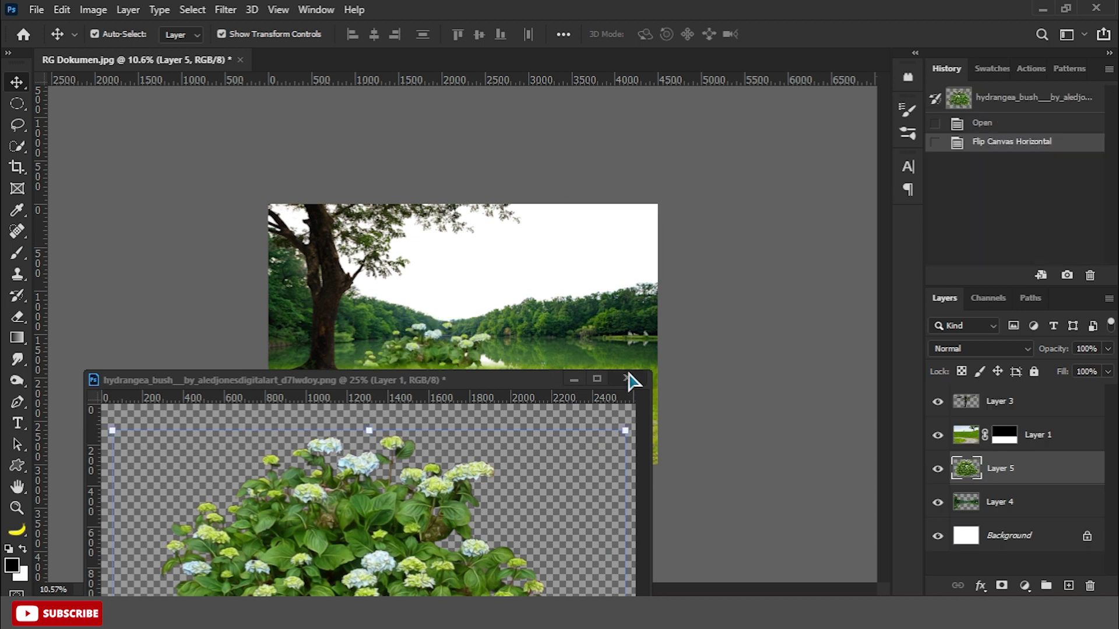
click(552, 237)
drag(1011, 468, 1011, 396)
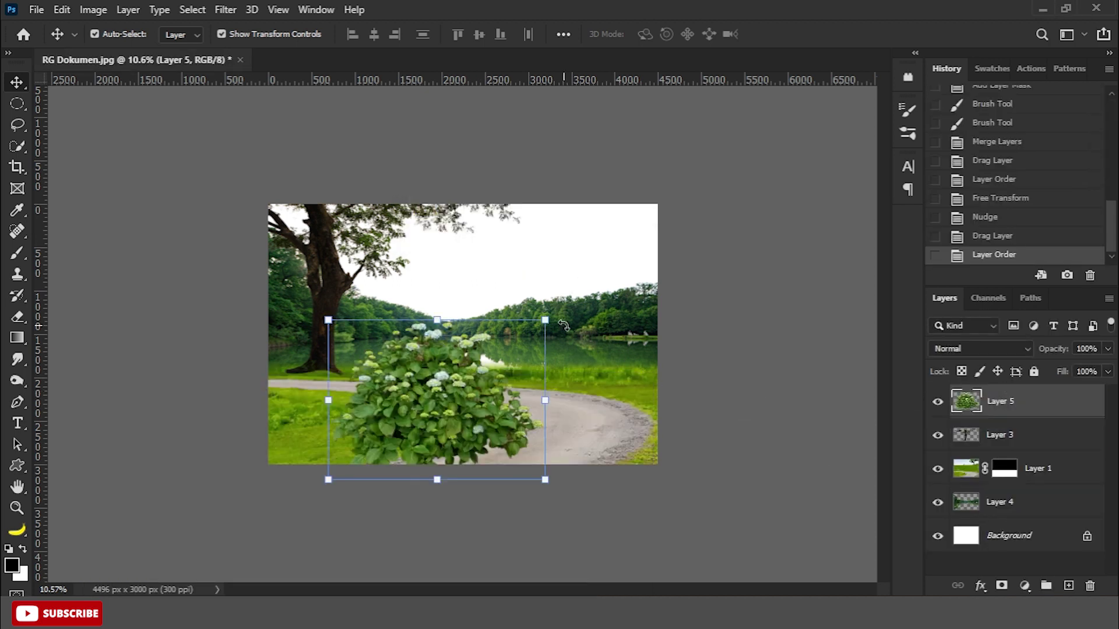
drag(545, 320, 495, 357)
drag(430, 425, 349, 414)
drag(396, 356, 393, 358)
key(Return)
Step: Add a mirrored, resized hydrangea copy beneath the original and lower the front bush by 139 px
key(ctrl+j)
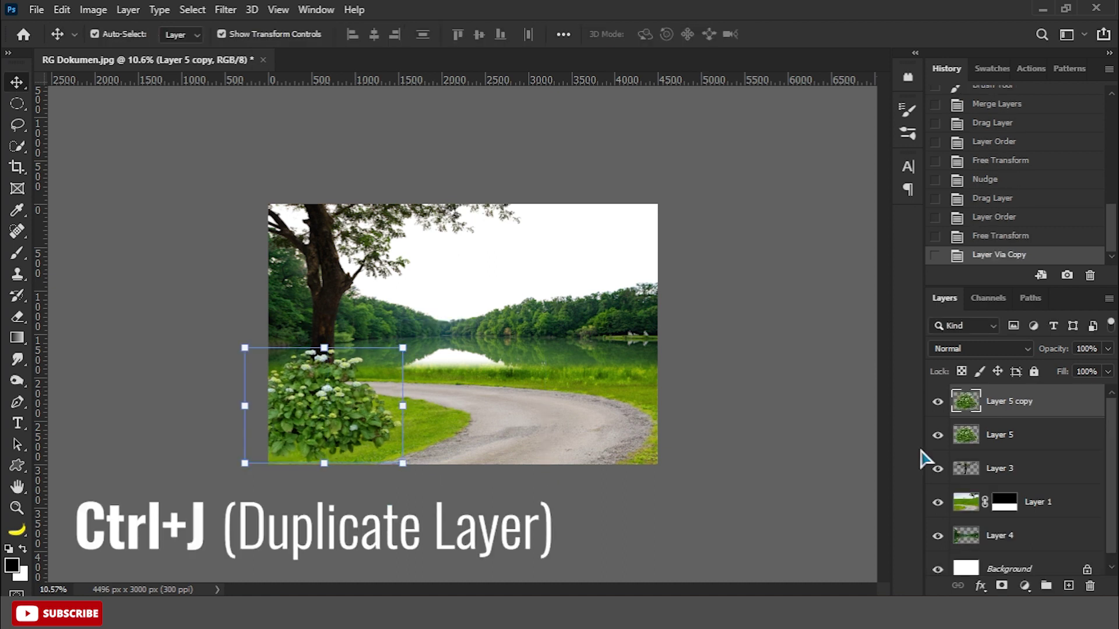
drag(1008, 405, 1005, 449)
key(ctrl+t)
right_click(359, 415)
click(369, 382)
drag(370, 383, 424, 369)
drag(452, 333, 428, 352)
key(Return)
drag(328, 408, 327, 417)
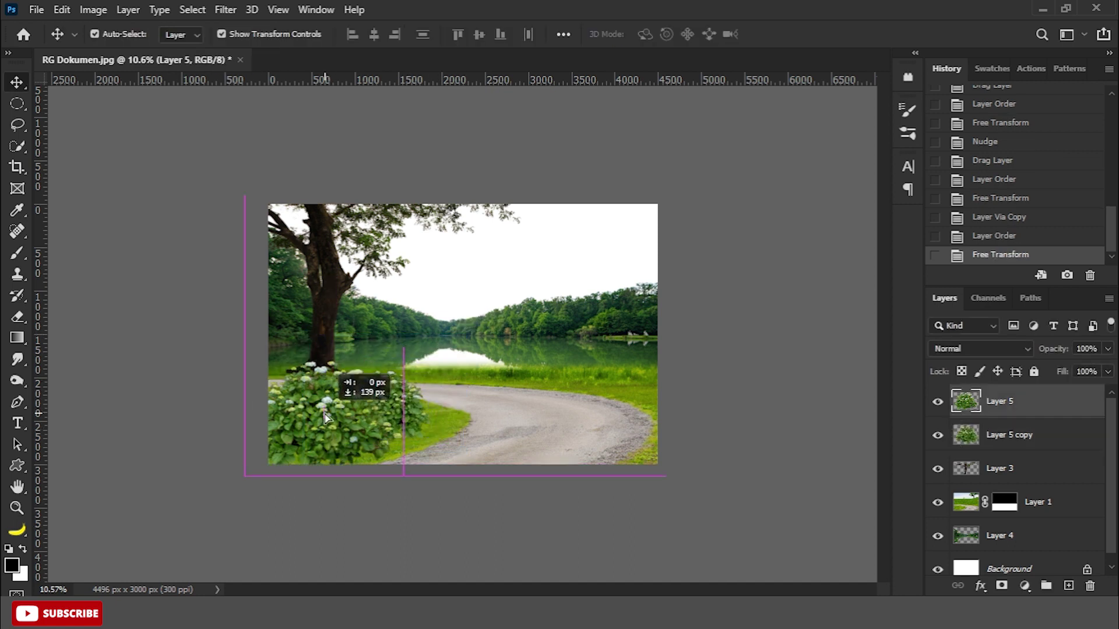
Step: Nudge the tree down slightly and bring the walking couple photo into the composite
click(330, 338)
key(Down)
click(463, 512)
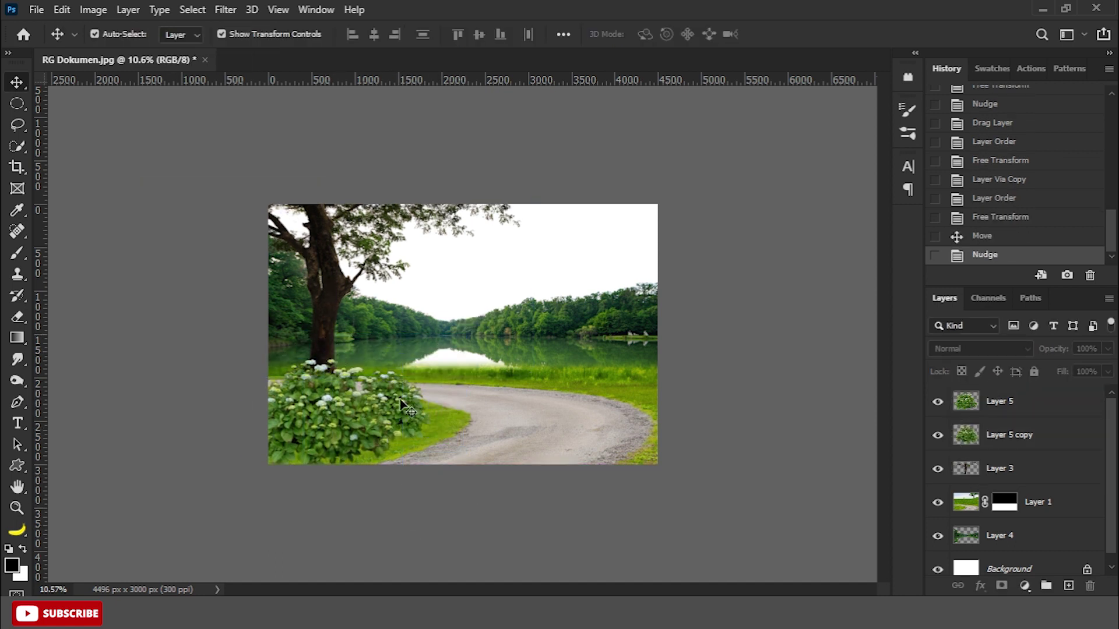
drag(459, 61, 299, 306)
mouse_move(489, 259)
mouse_down()
mouse_move(466, 279)
mouse_move(563, 303)
mouse_up()
key(ctrl+t)
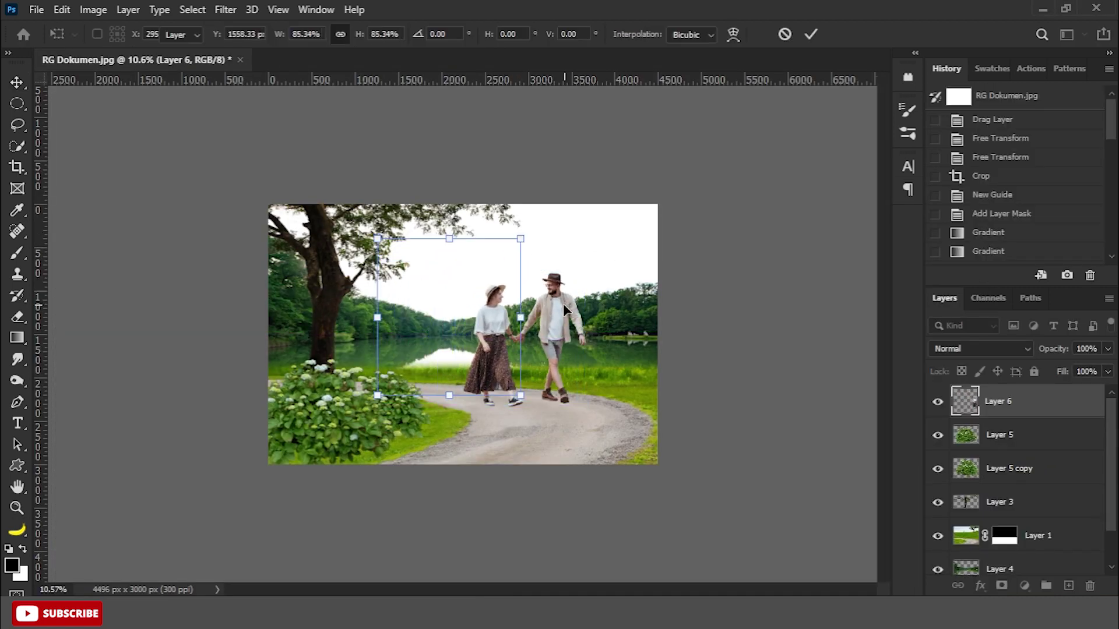
Step: Confirm the couple's placement, mask the couple layer, and select the first skirt gap with a pen path
key(Return)
scroll(543, 425, up, 5)
scroll(543, 424, up, 3)
key(p)
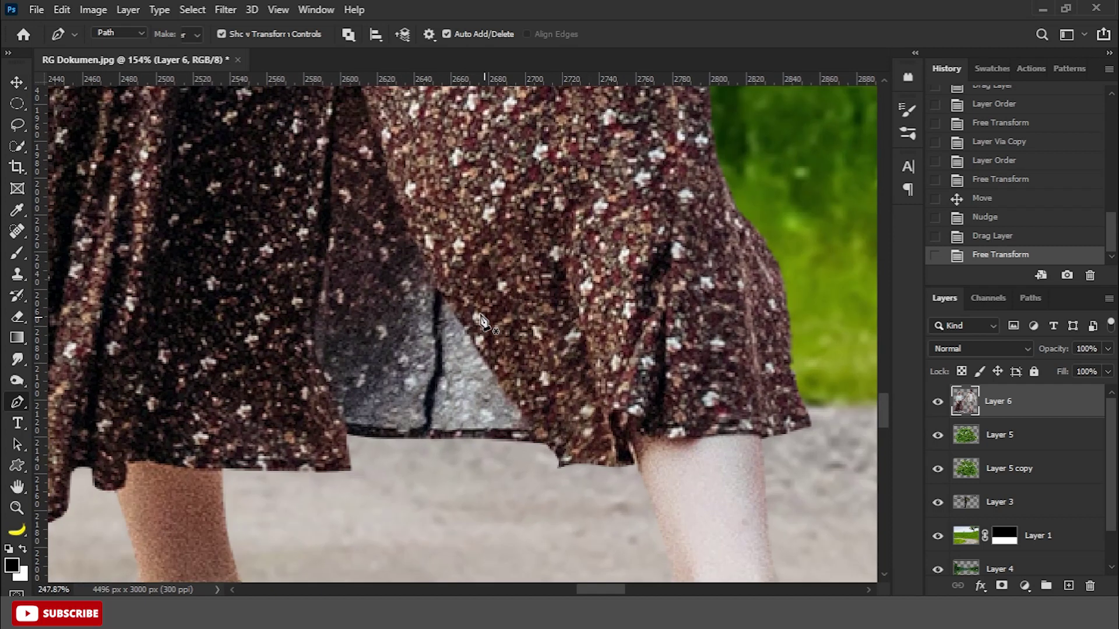
scroll(481, 320, up, 2)
click(1002, 585)
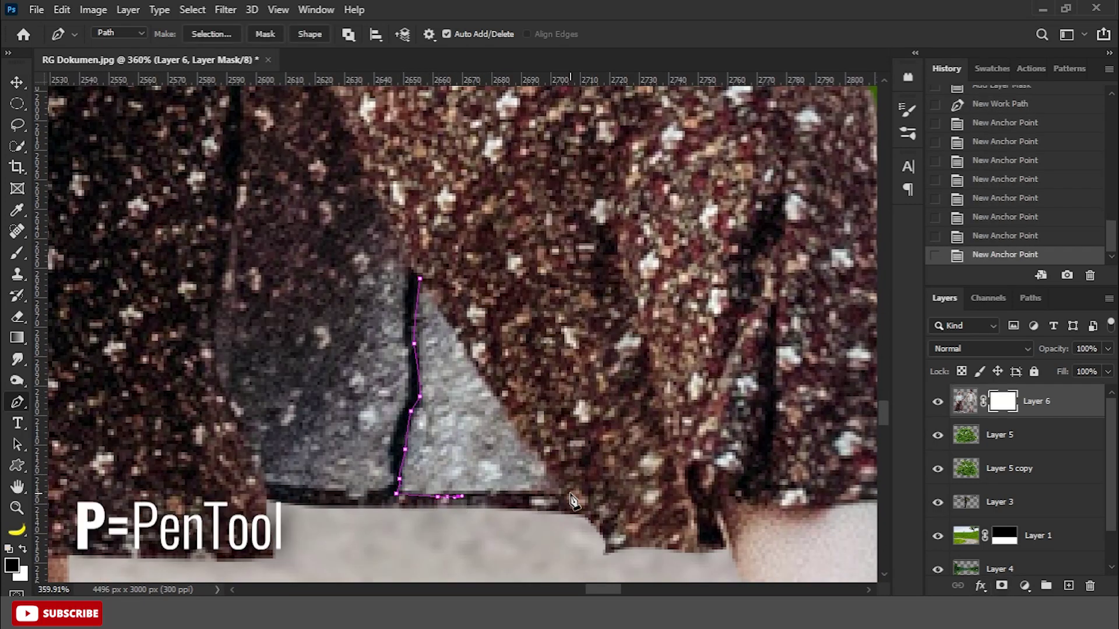
click(420, 283)
click(211, 33)
key(Return)
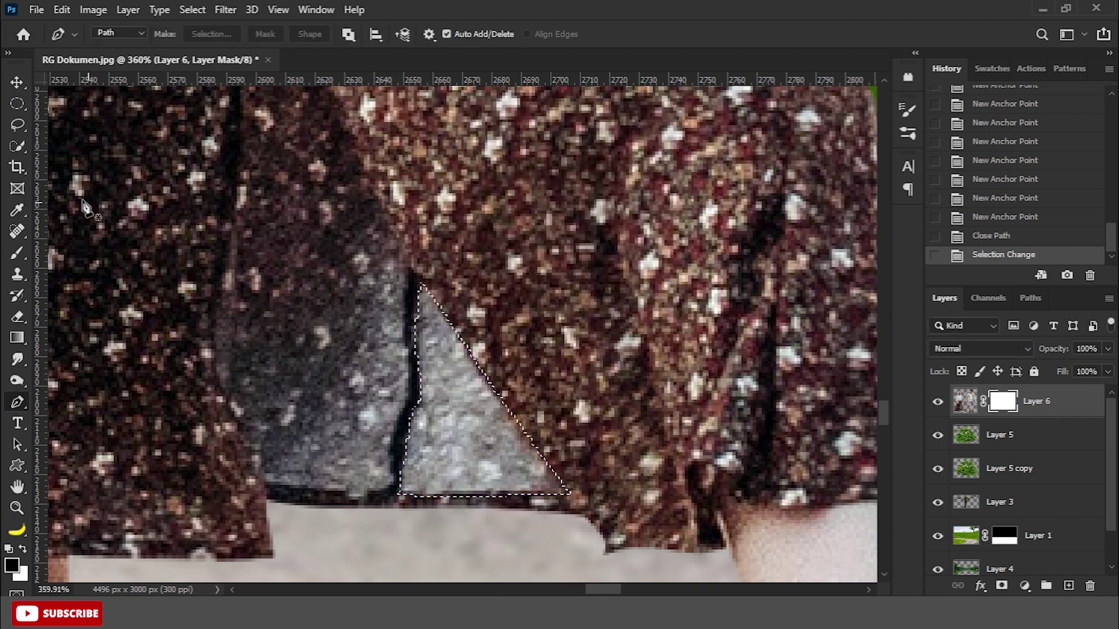
Step: Paint away the leftover background inside the first skirt gap and deselect
key(b)
right_click(401, 413)
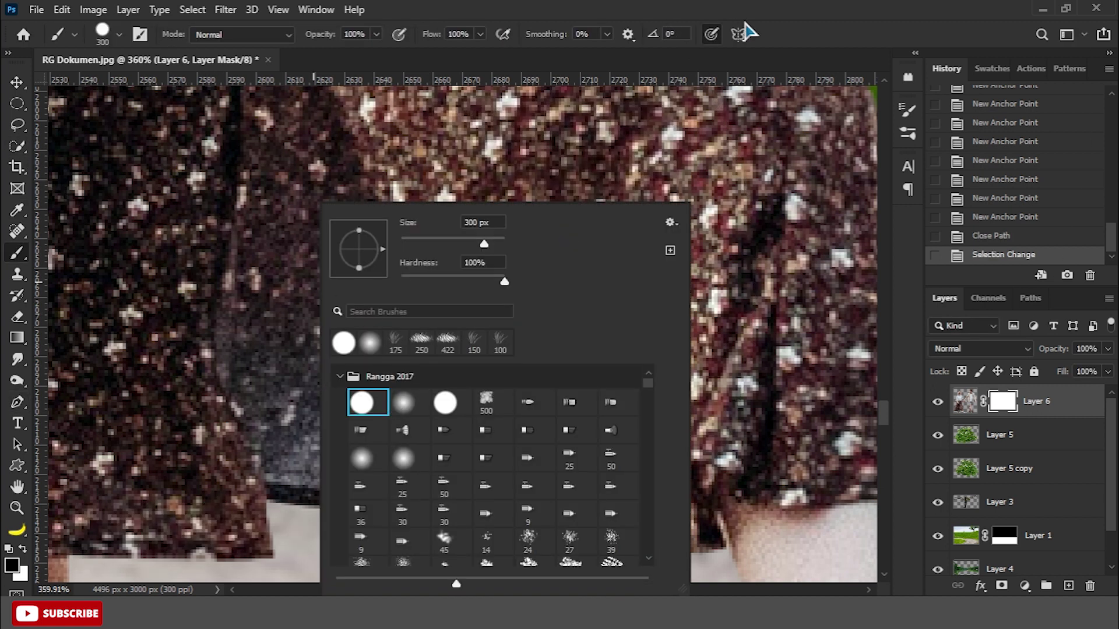
key(Escape)
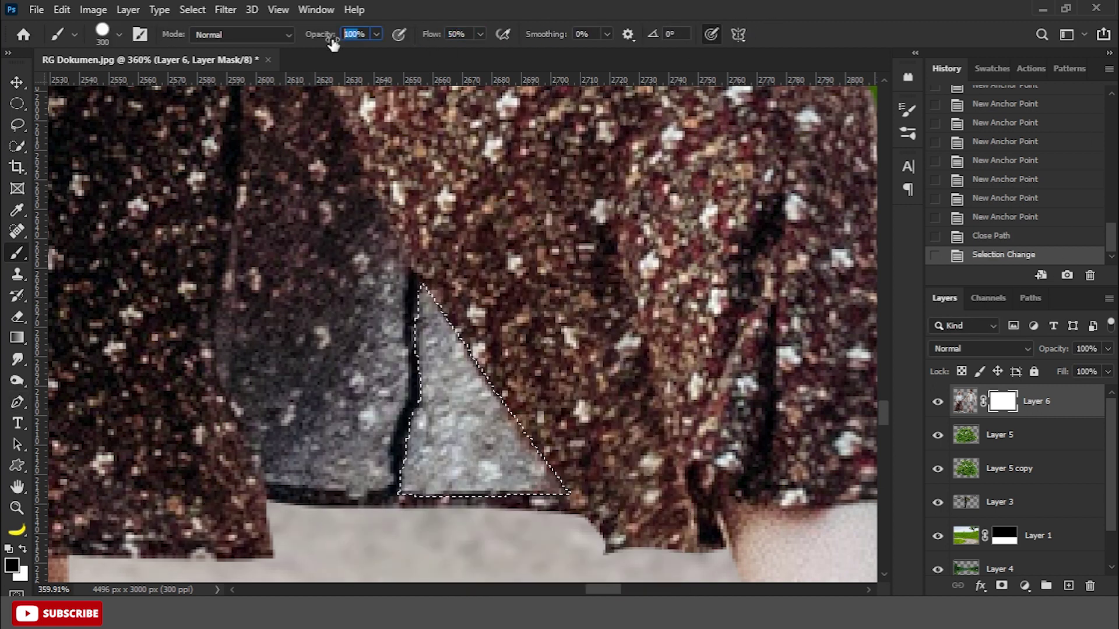
click(362, 33)
text(50)
click(559, 297)
click(559, 303)
scroll(566, 312, down, 3)
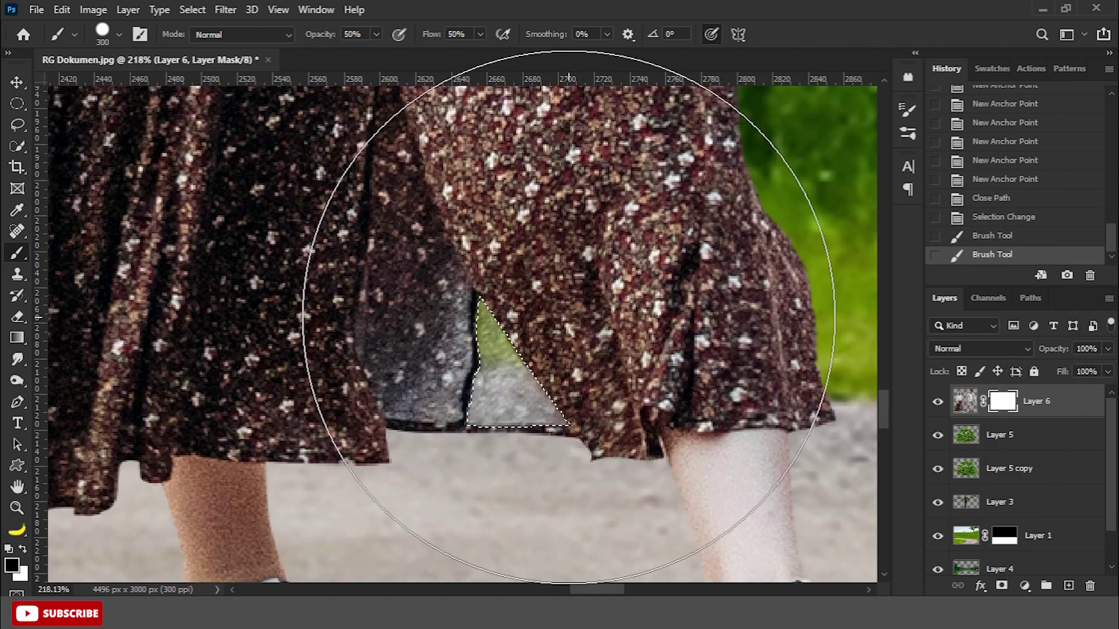
key(ctrl+d)
Step: Trace the second skirt gap with the Pen tool and turn it into a selection
scroll(475, 294, up, 3)
key(p)
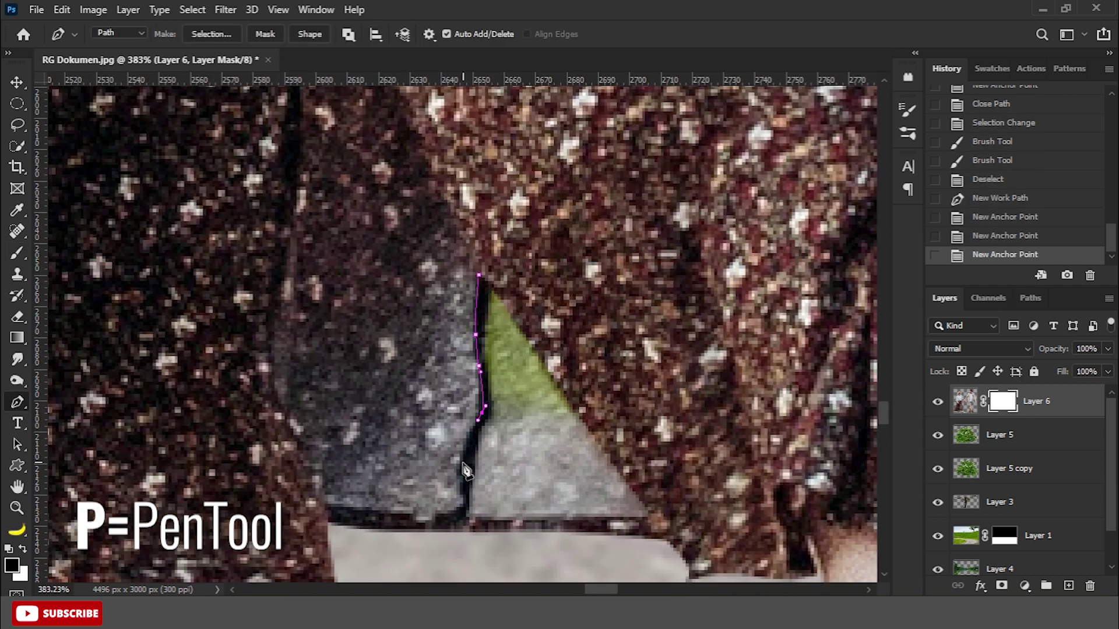
key(ctrl+z)
click(324, 489)
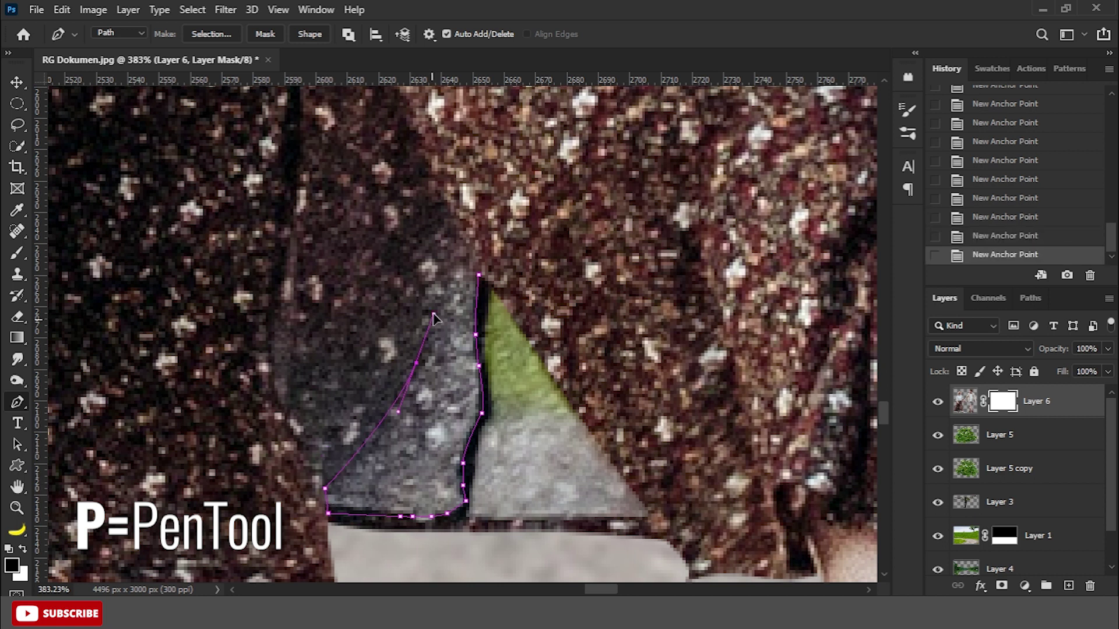
click(478, 274)
right_click(459, 232)
click(513, 303)
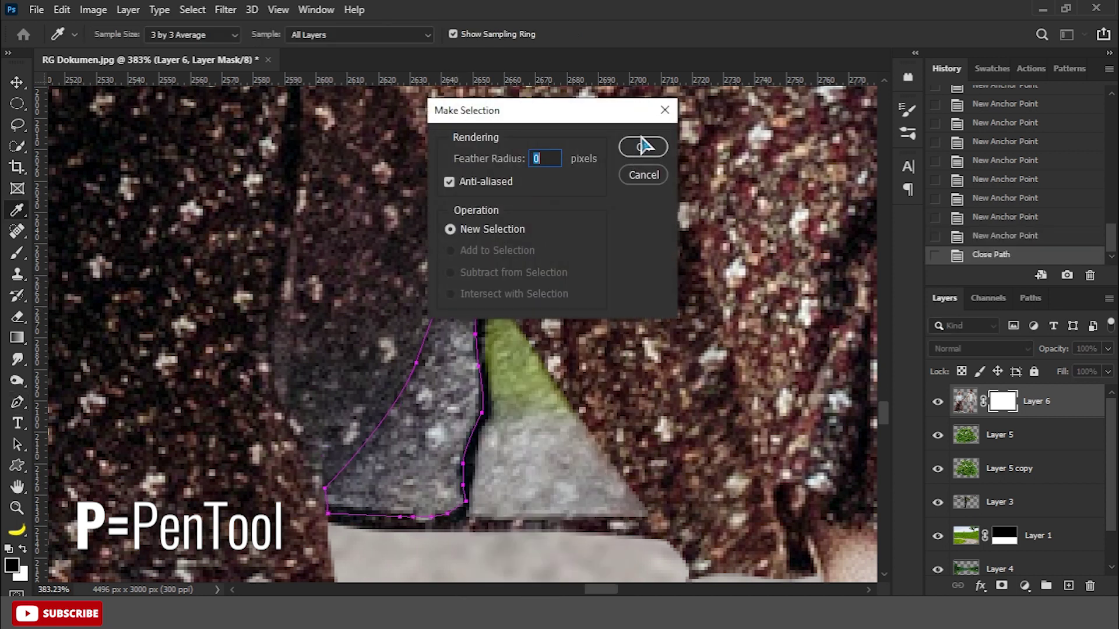
click(643, 145)
Step: Paint out the second gap's background, deselect, and apply the couple layer's mask permanently
key(b)
click(469, 341)
click(469, 341)
key(ctrl+d)
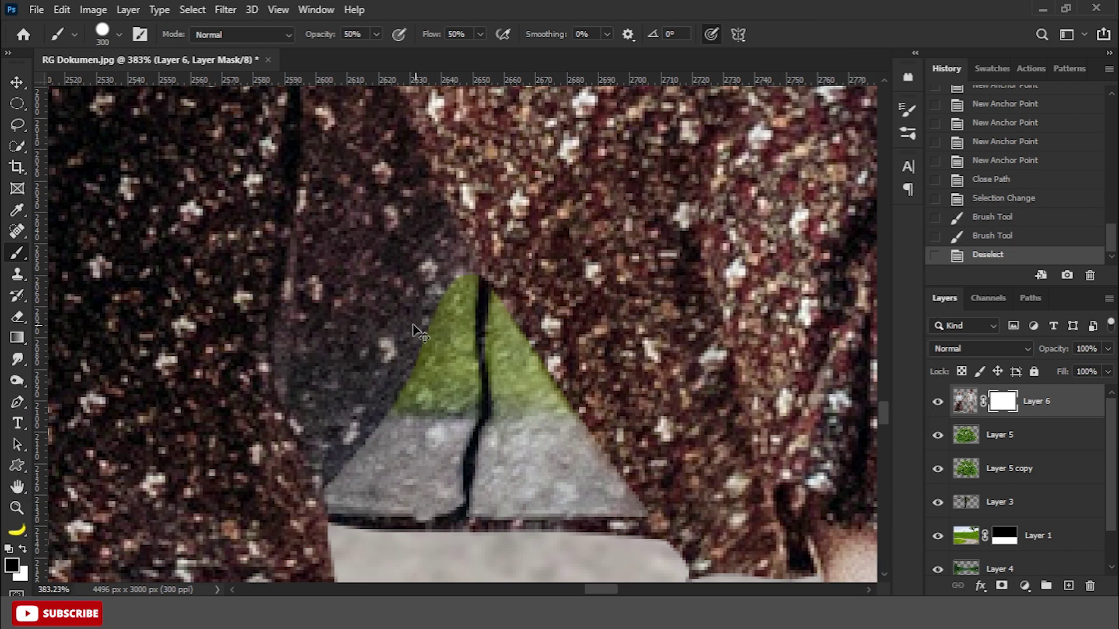
scroll(399, 350, down, 6)
right_click(1001, 401)
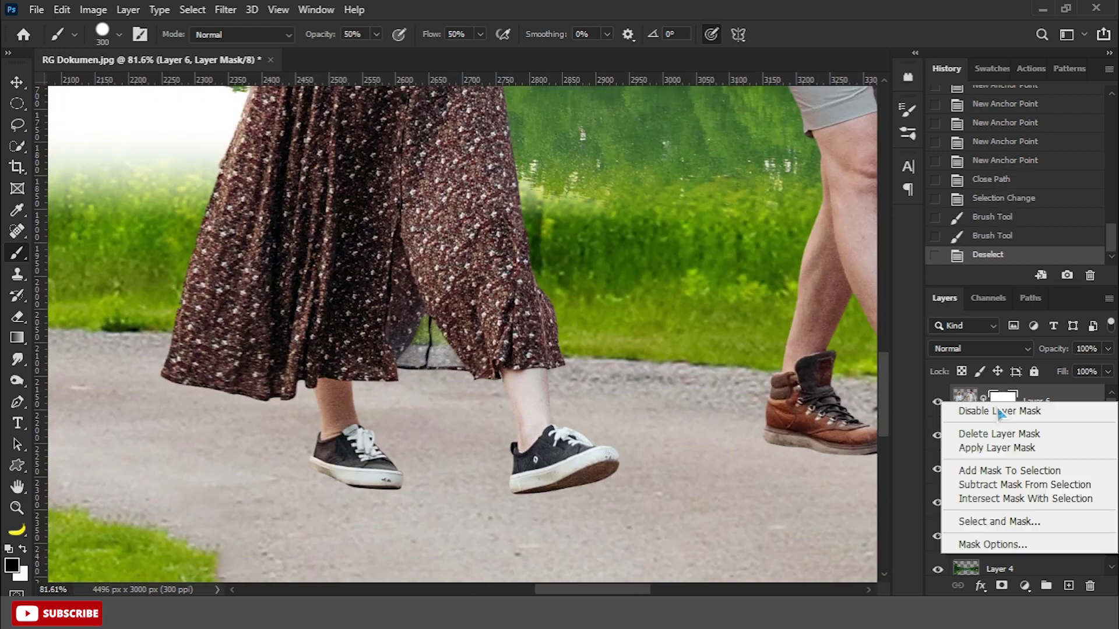
click(991, 449)
key(v)
scroll(548, 296, down, 4)
Step: Scale the couple down to about 80 percent and nudge it slightly left and down
scroll(583, 300, down, 2)
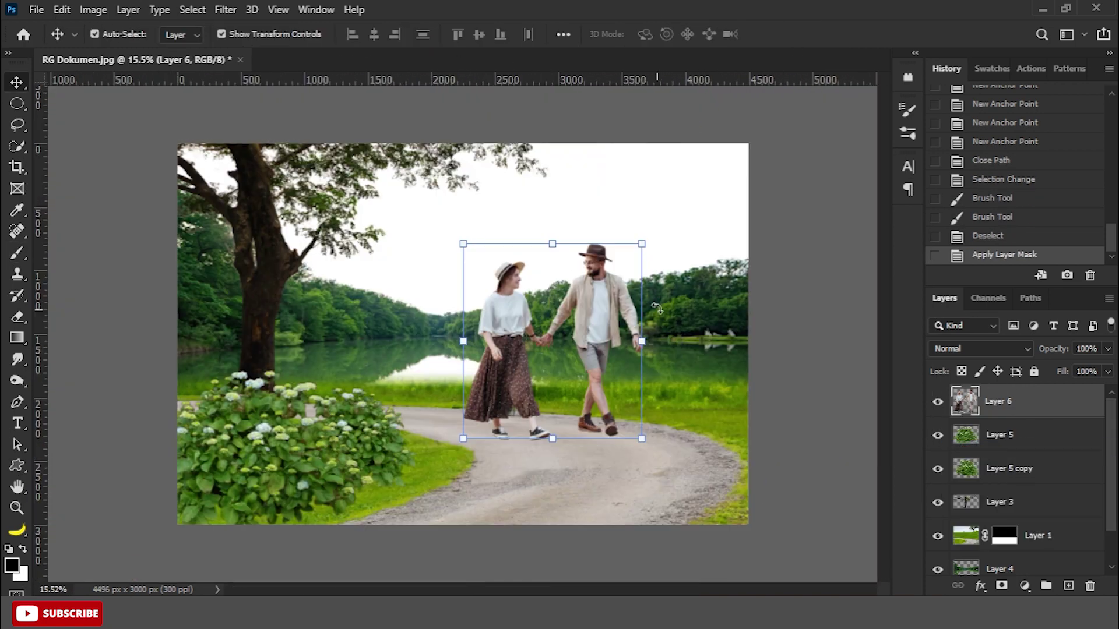
drag(641, 244, 606, 282)
drag(559, 317, 534, 317)
mouse_move(571, 283)
mouse_down()
mouse_move(598, 248)
mouse_move(589, 250)
mouse_up()
key(Return)
scroll(443, 416, down, 1)
key(Down)
Step: Enlarge both hydrangea bushes (Layer 5 and Layer 5 copy) and nudge them into place
click(998, 435)
key(ctrl+t)
drag(194, 358, 178, 348)
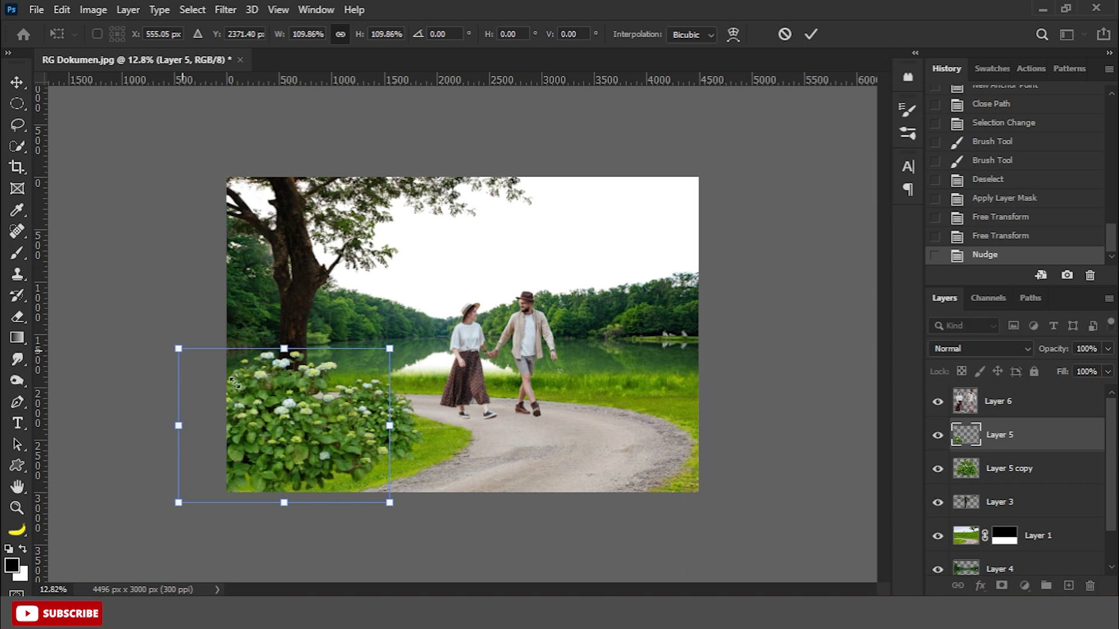
key(Return)
key(alt+bracketleft)
key(ctrl+t)
drag(309, 382, 295, 370)
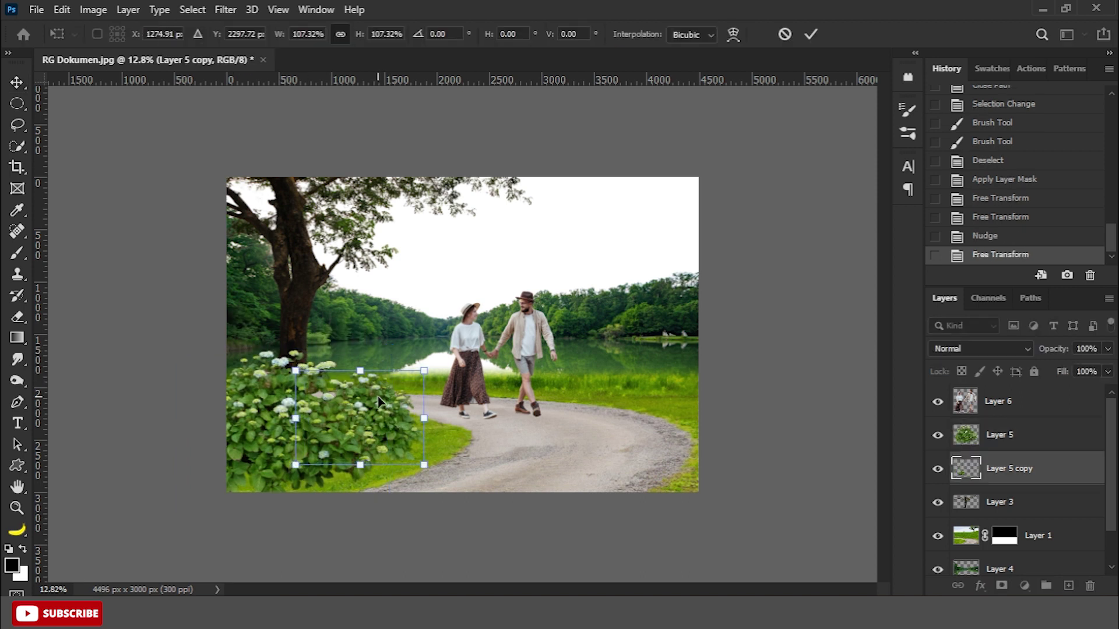
key(Return)
key(Down)
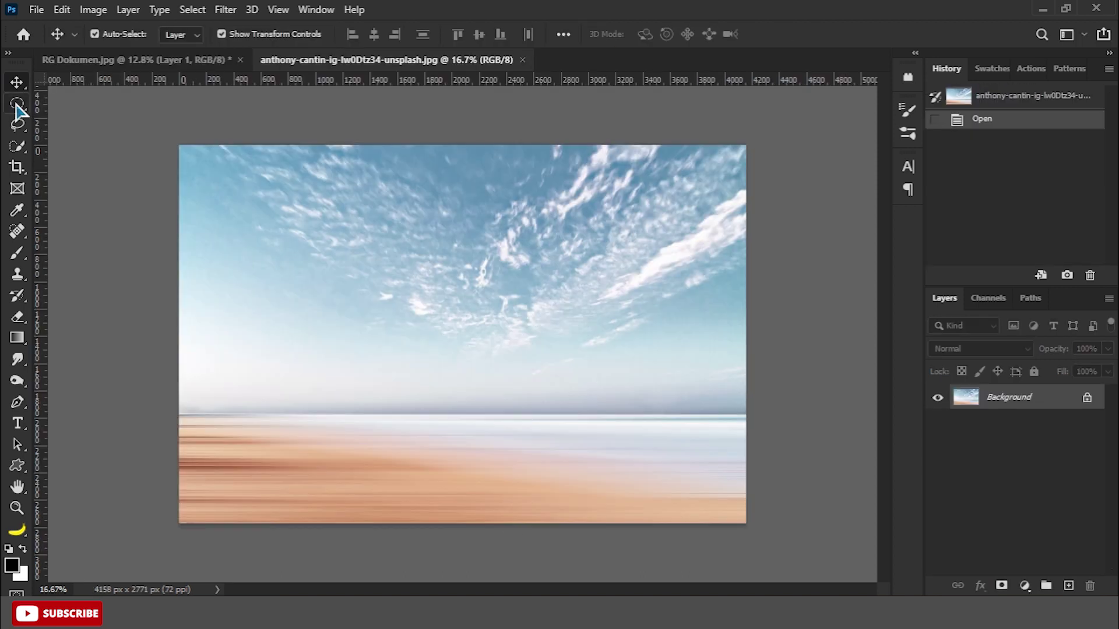
Step: Crop the cloudy sky photo down to its top portion
click(18, 103)
click(58, 106)
mouse_move(179, 146)
mouse_down()
mouse_move(793, 401)
mouse_move(794, 390)
mouse_up()
key(c)
key(Return)
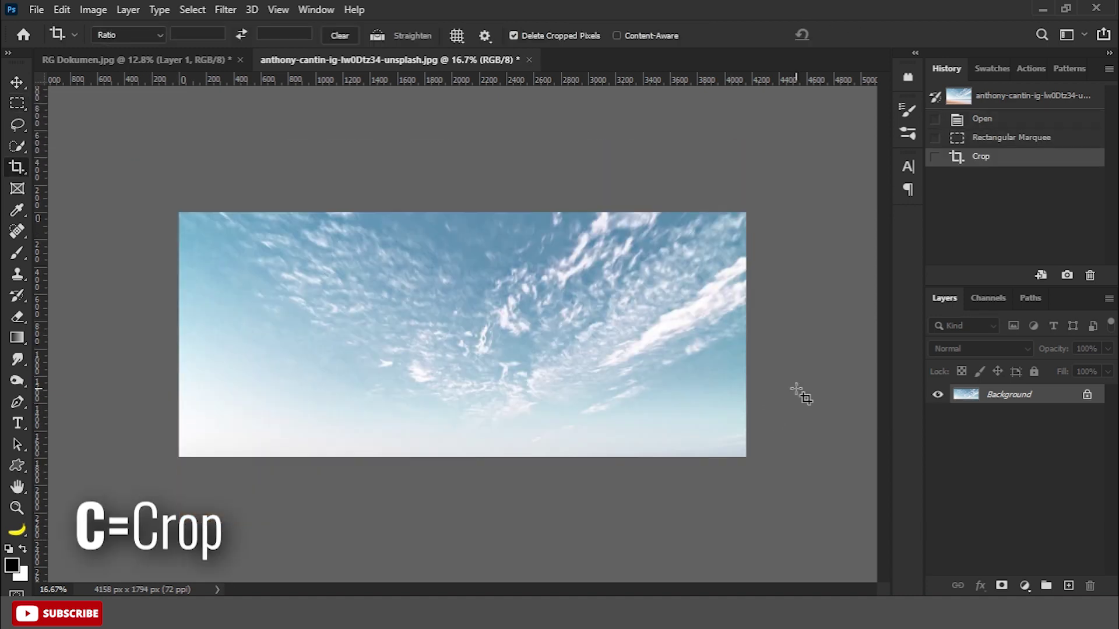
Step: Move the cropped sky into RG Dokumen above Background and close the photo without saving
key(v)
drag(449, 60, 305, 367)
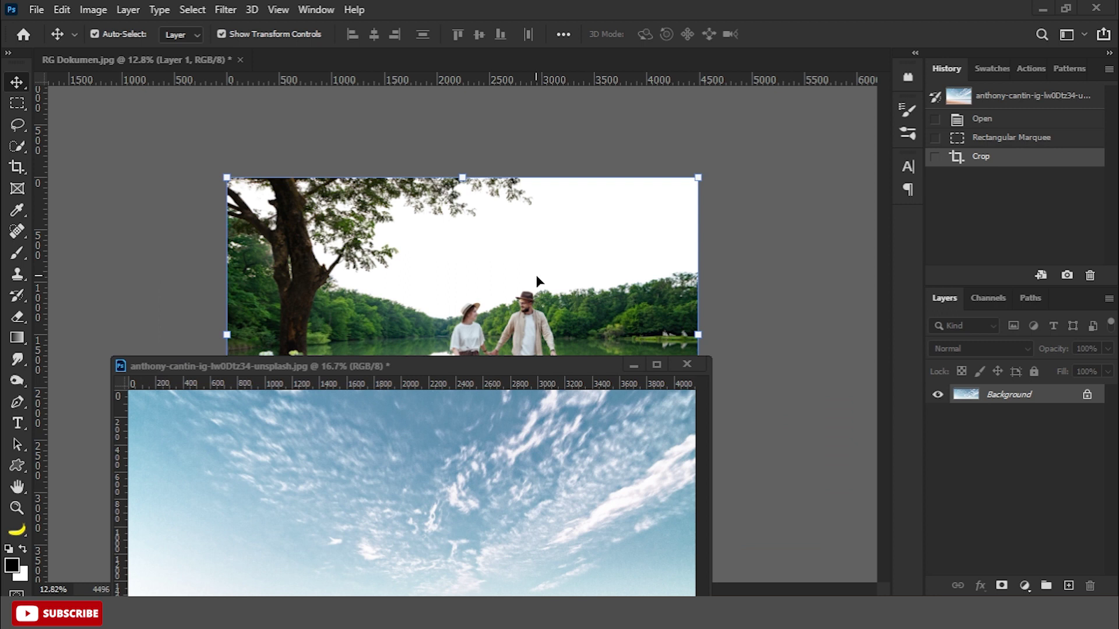
scroll(1043, 543, down, 1)
click(1037, 558)
drag(551, 415, 611, 332)
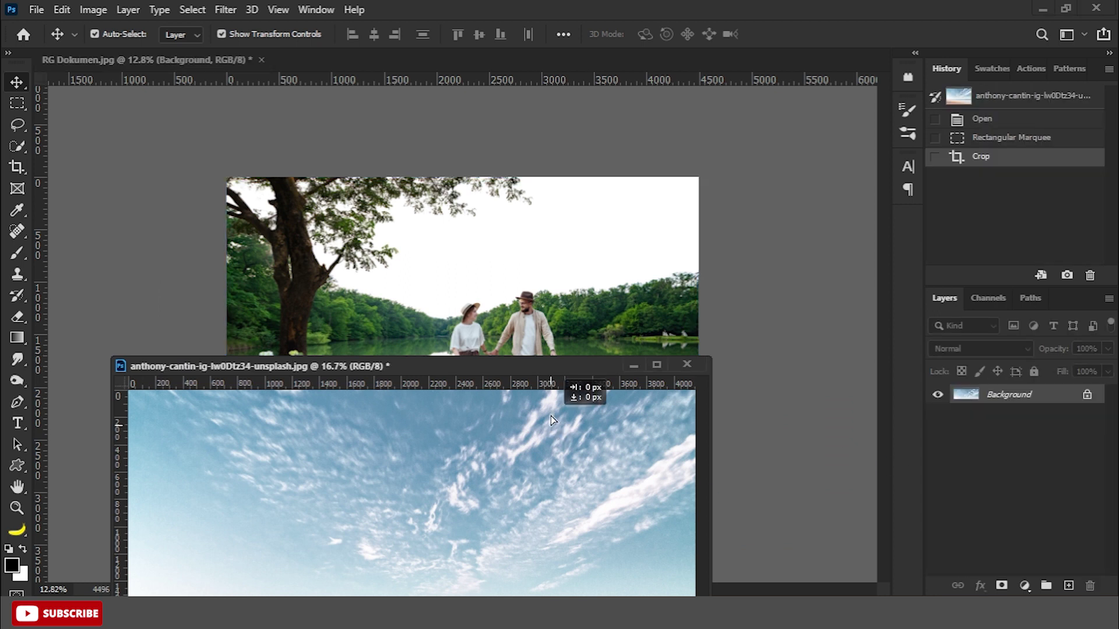
click(687, 364)
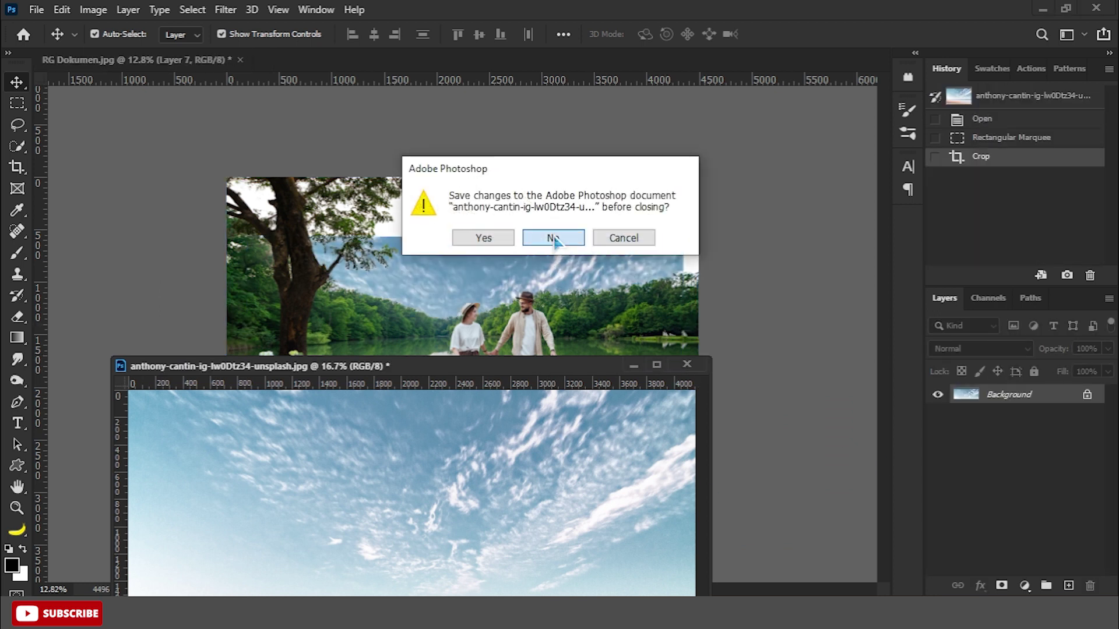
click(554, 237)
Step: Stretch the sky layer to the canvas top and both side edges
drag(463, 259, 463, 215)
drag(628, 309, 640, 309)
drag(300, 309, 295, 309)
drag(463, 402, 465, 329)
scroll(501, 305, down, 2)
drag(584, 293, 642, 288)
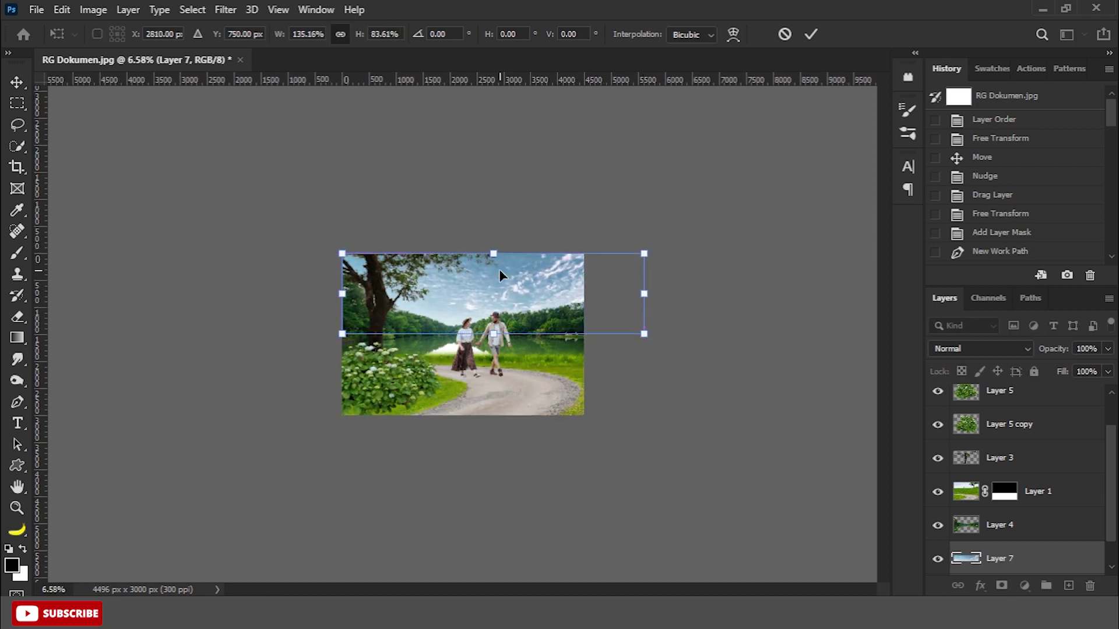
Step: Confirm the sky's size and paint white gradient haze over it on a new layer
key(Return)
key(ctrl+plus)
click(1067, 586)
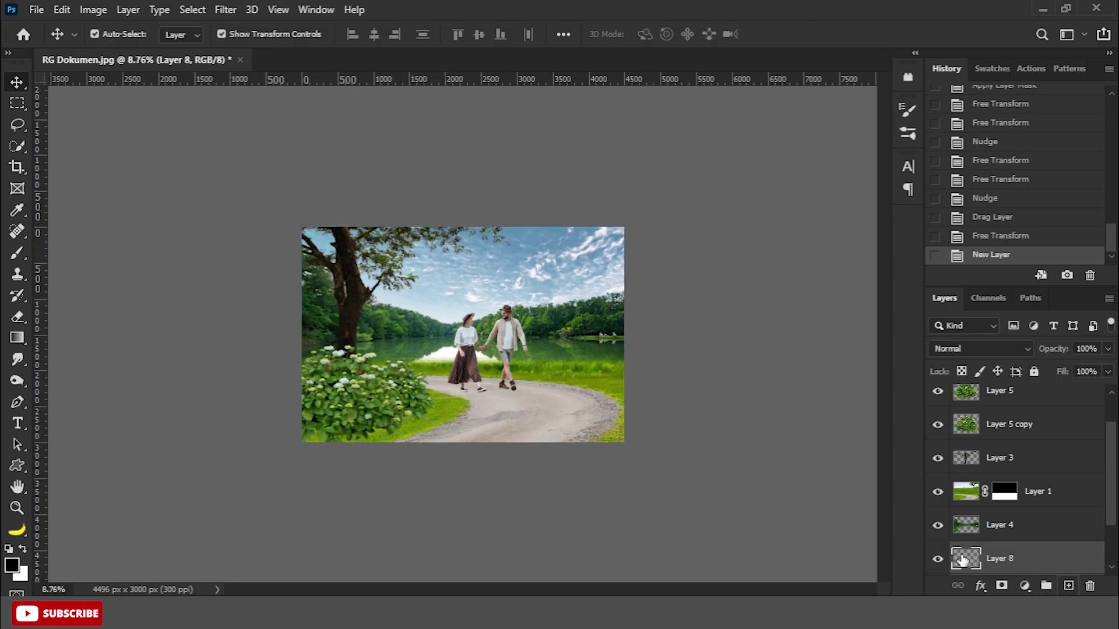
right_click(17, 338)
click(99, 335)
key(x)
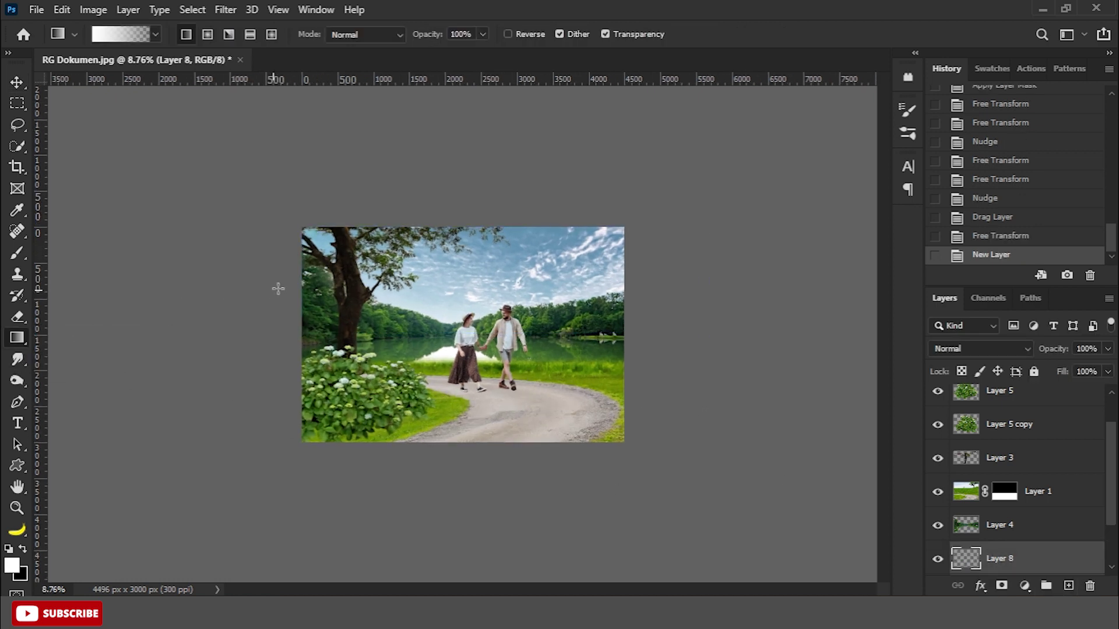
drag(478, 268, 479, 268)
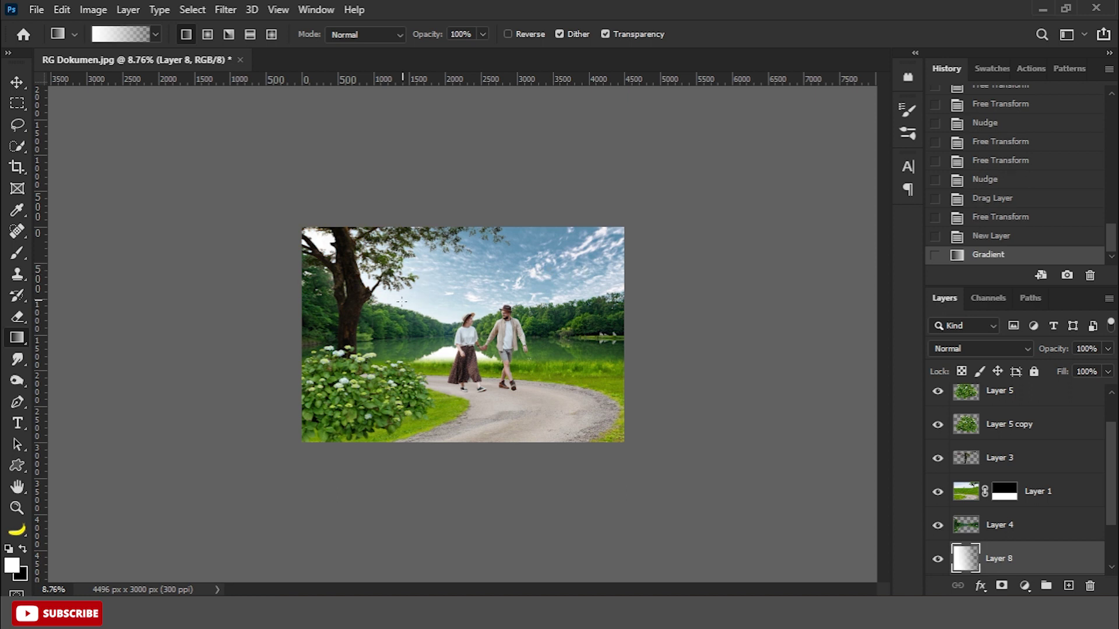
drag(557, 236, 585, 255)
Step: Merge the haze into the sky, duplicate it, and squash the copy toward the horizon
key(v)
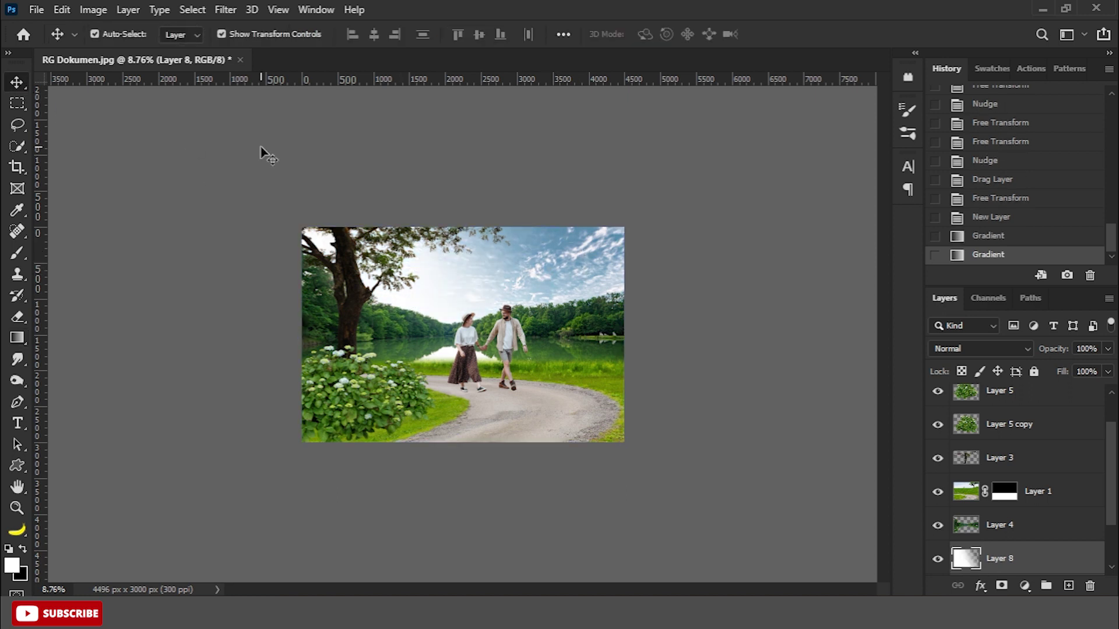
scroll(990, 496, down, 2)
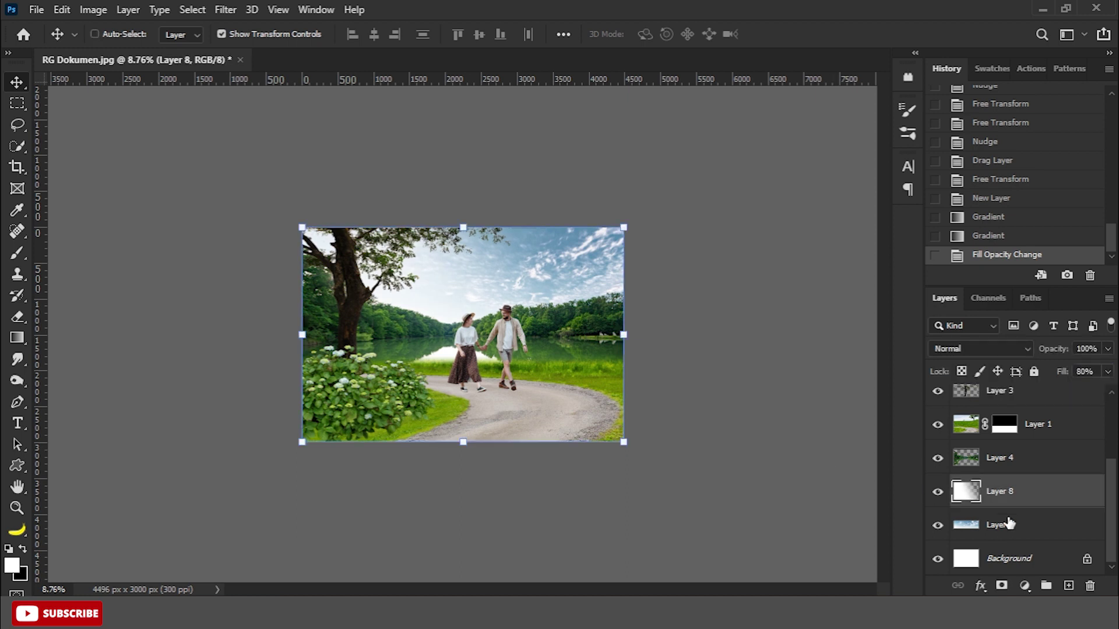
ctrl+click(978, 524)
key(ctrl+e)
key(ctrl+j)
mouse_move(503, 227)
mouse_down()
mouse_move(499, 441)
mouse_move(499, 417)
mouse_up()
key(Return)
Step: Place the sky copy below the merged sky and squeeze it into a thin horizon band
scroll(1017, 497, down, 1)
drag(1017, 497, 1014, 541)
key(ctrl+t)
drag(503, 276, 503, 316)
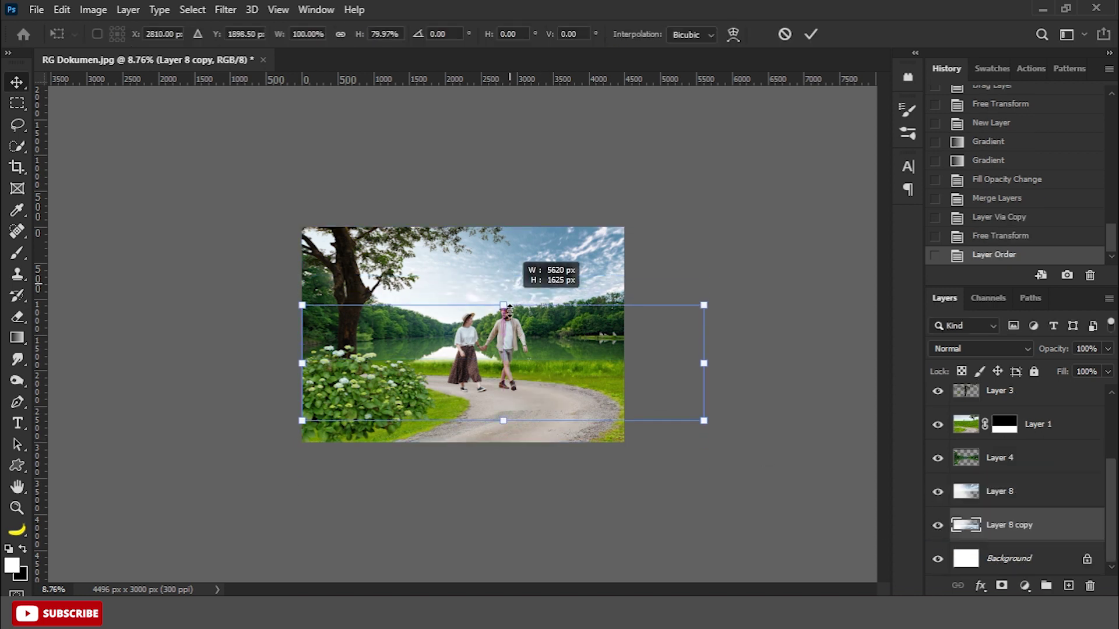
drag(502, 420, 503, 371)
drag(503, 316, 503, 335)
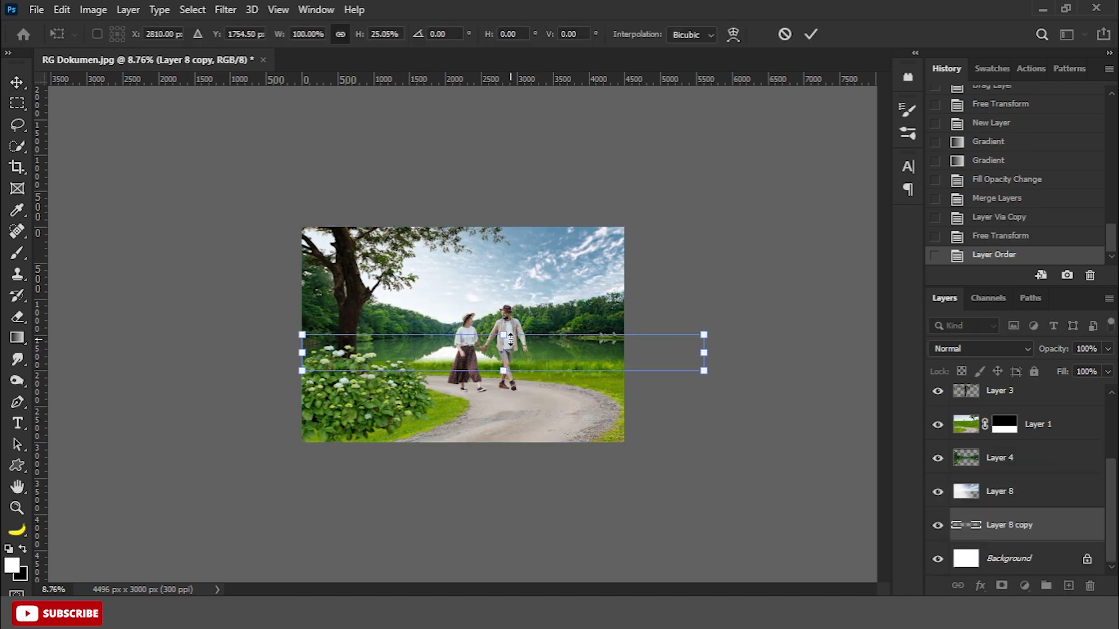
key(Return)
key(c)
scroll(676, 380, up, 2)
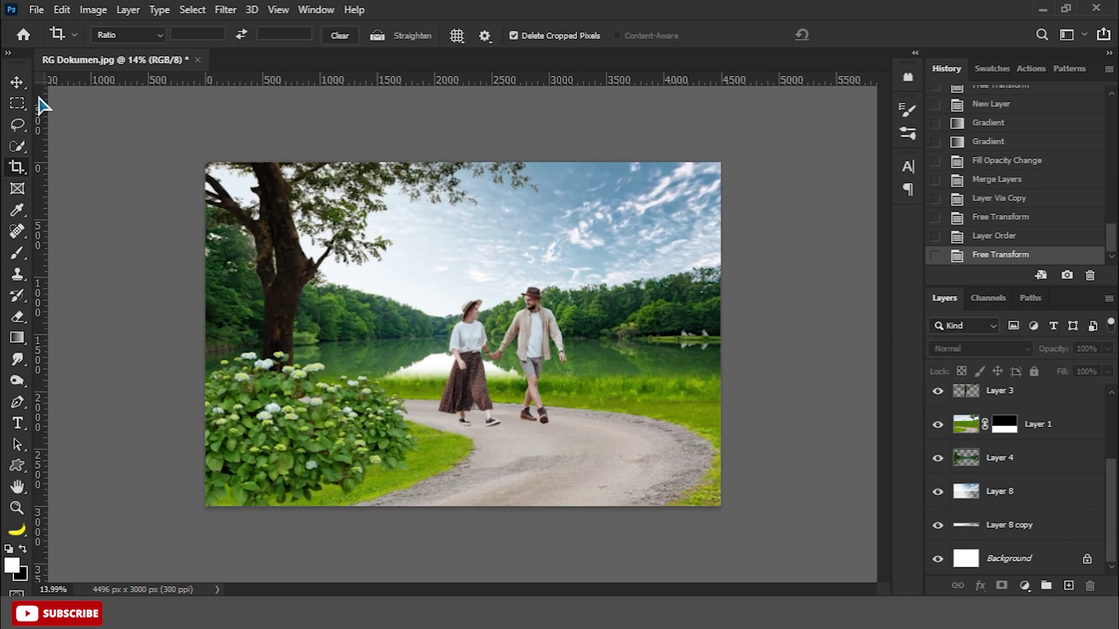
Step: Hide the lake-and-trees layer and target Layer 1's mask with a black brush
key(v)
drag(965, 424, 972, 457)
click(940, 459)
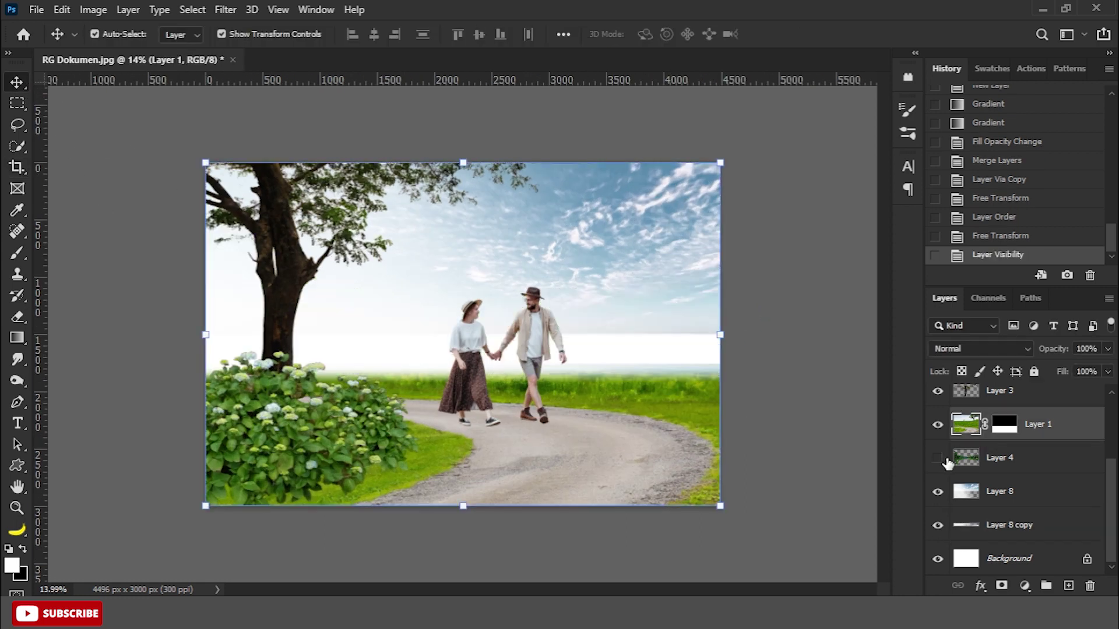
click(1004, 424)
right_click(17, 252)
click(64, 252)
key(x)
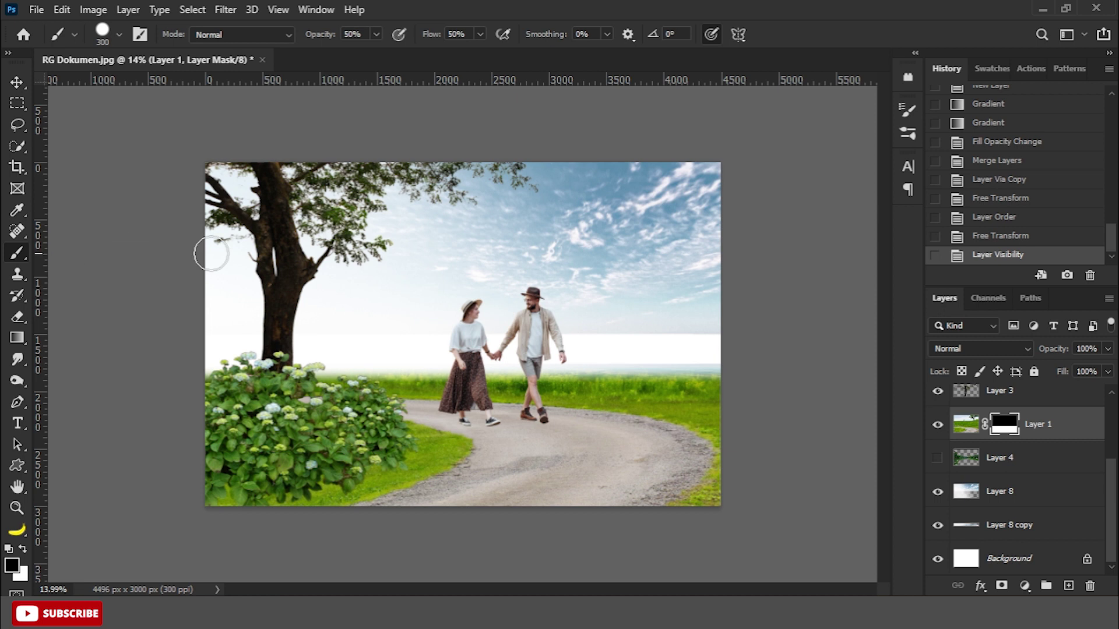
right_click(500, 379)
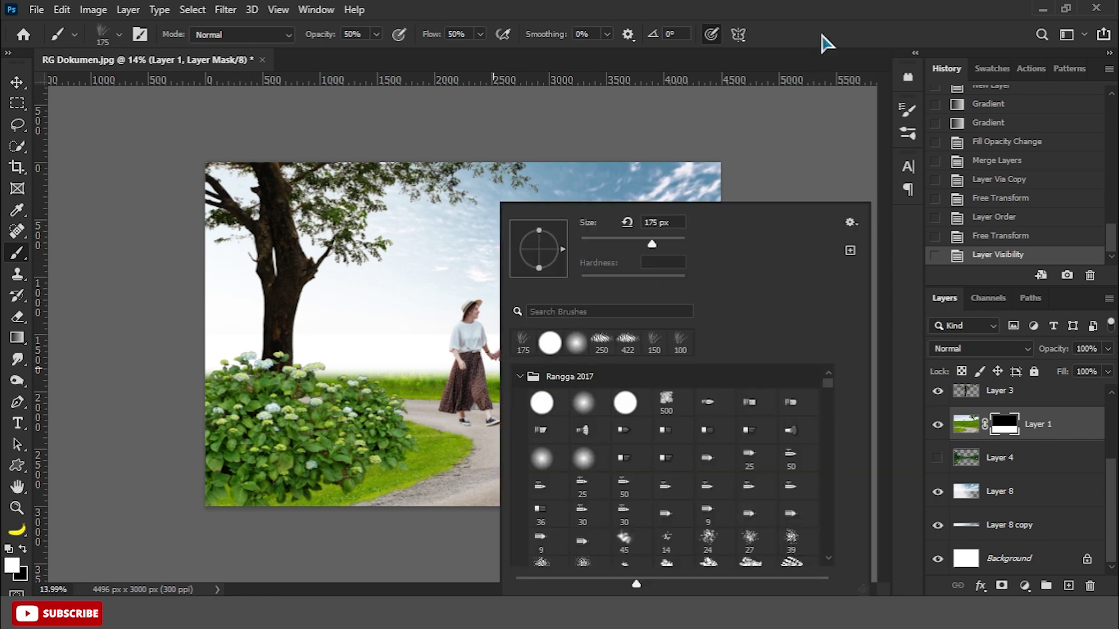
key(Escape)
Step: Hide both hydrangea layers and paint grass along the horizon on the mask
scroll(457, 88, up, 5)
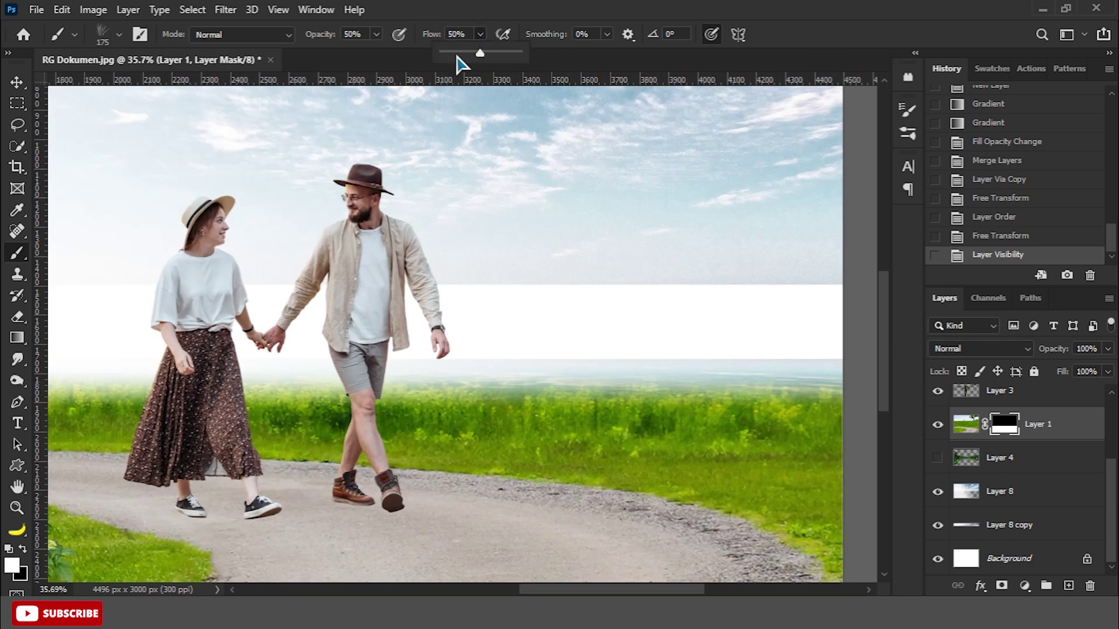
scroll(423, 282, down, 3)
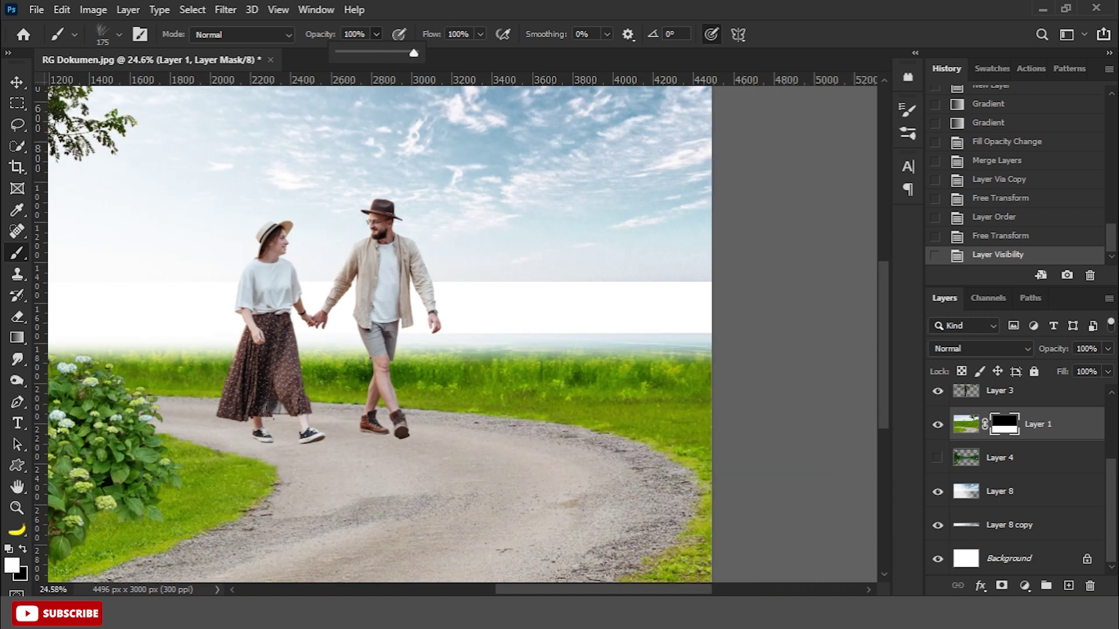
click(724, 361)
scroll(725, 362, down, 2)
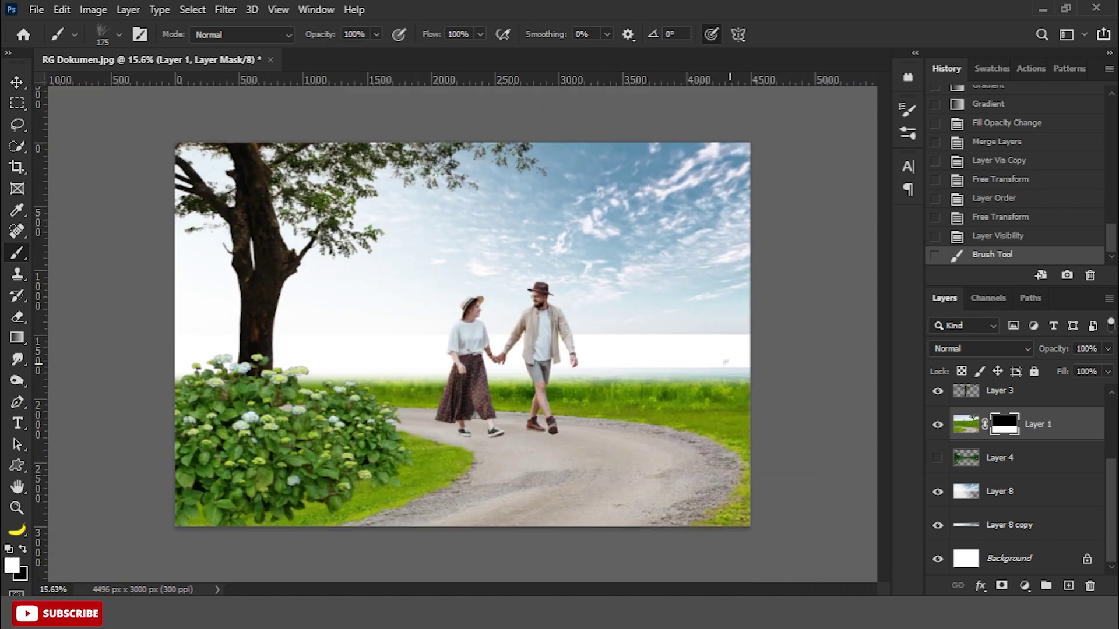
scroll(969, 436, up, 3)
click(937, 467)
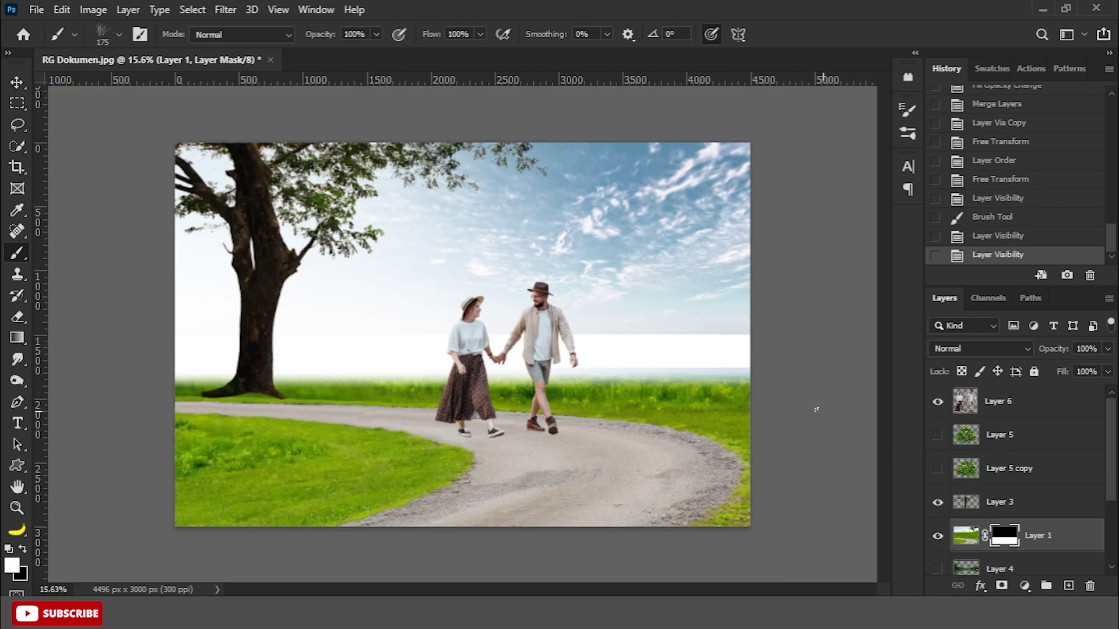
scroll(814, 405, up, 1)
click(819, 392)
scroll(384, 397, down, 2)
drag(192, 377, 570, 381)
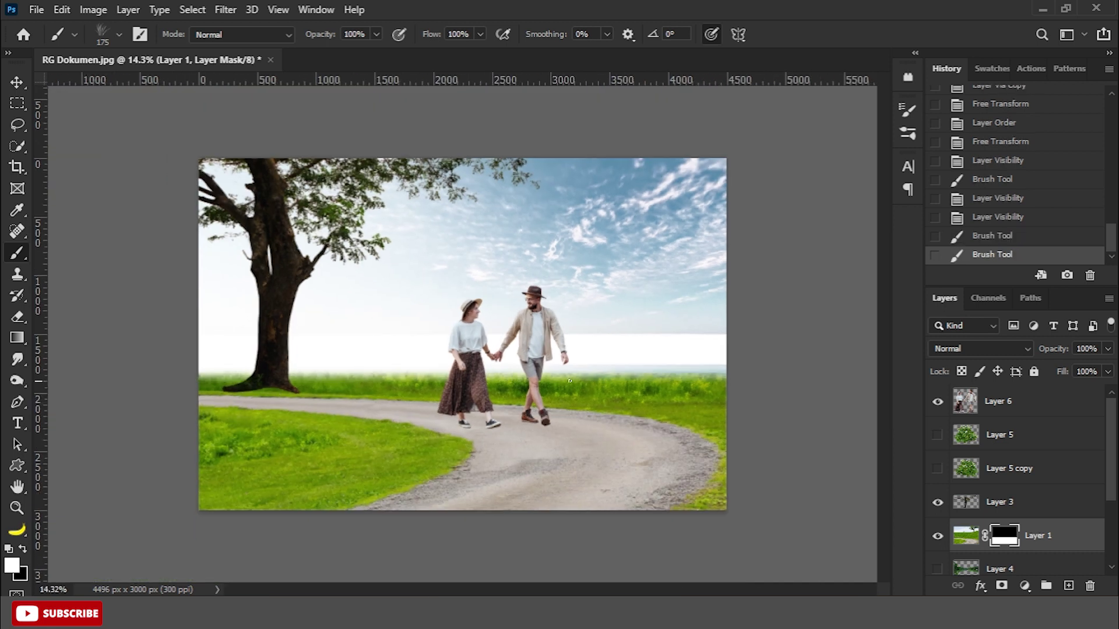
scroll(748, 380, up, 3)
Step: Choose the 422 grass brush with angle jitter Off and size jitter 20%
right_click(845, 399)
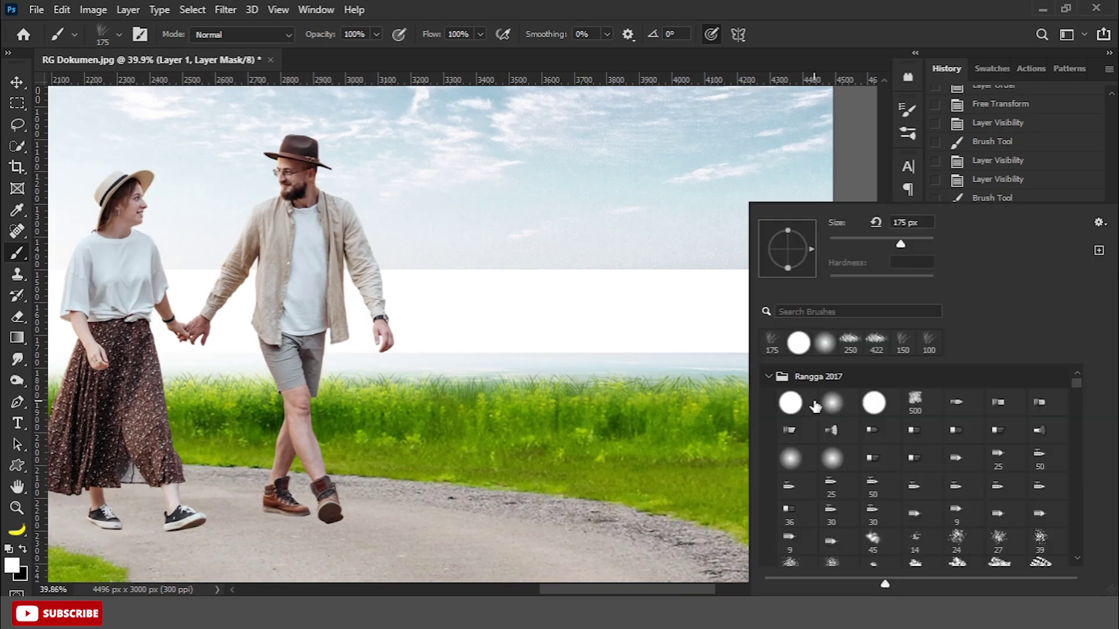
click(876, 344)
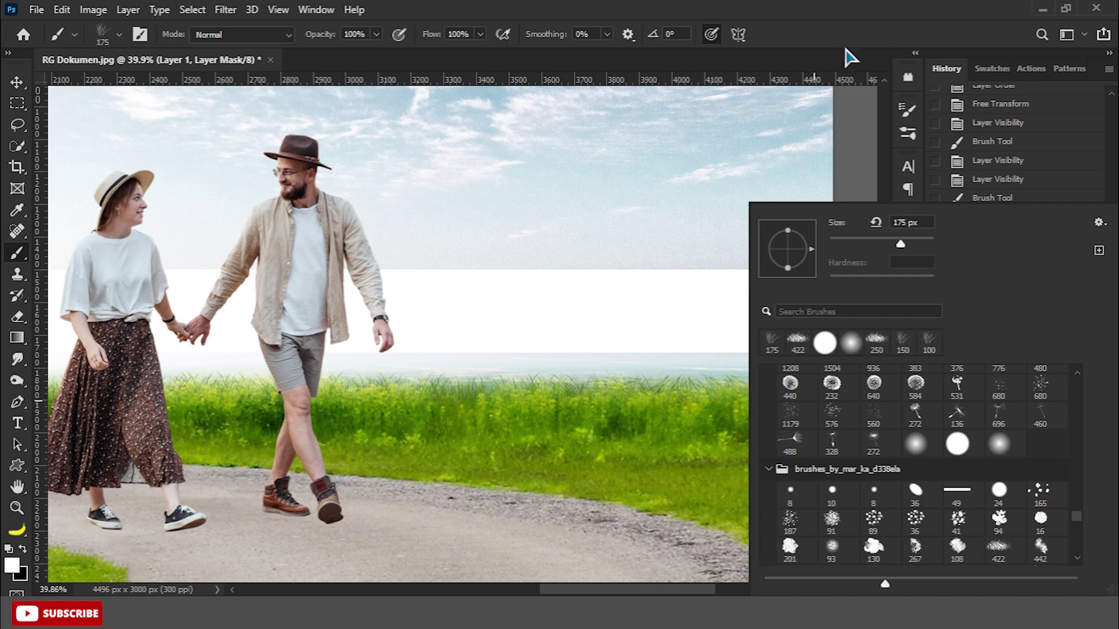
click(844, 49)
click(139, 35)
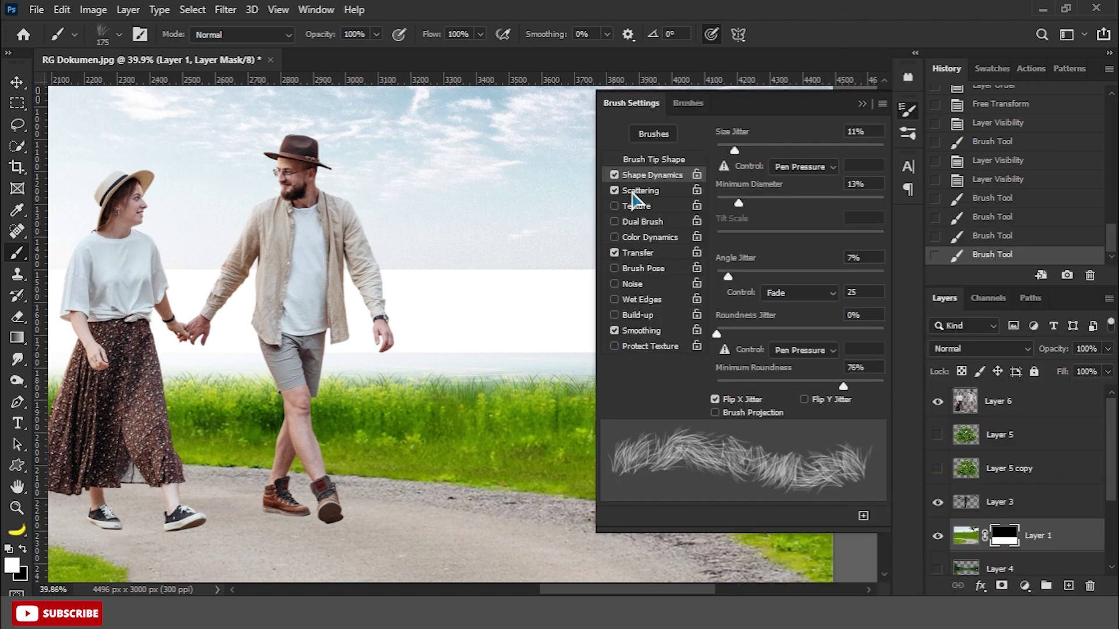
click(799, 292)
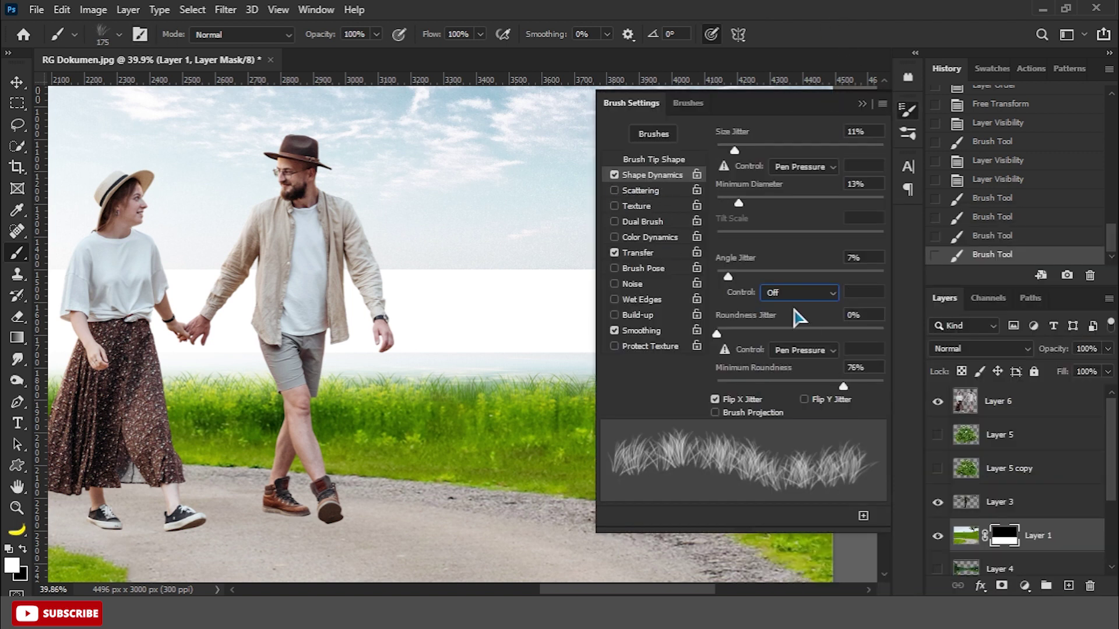
drag(735, 151, 751, 152)
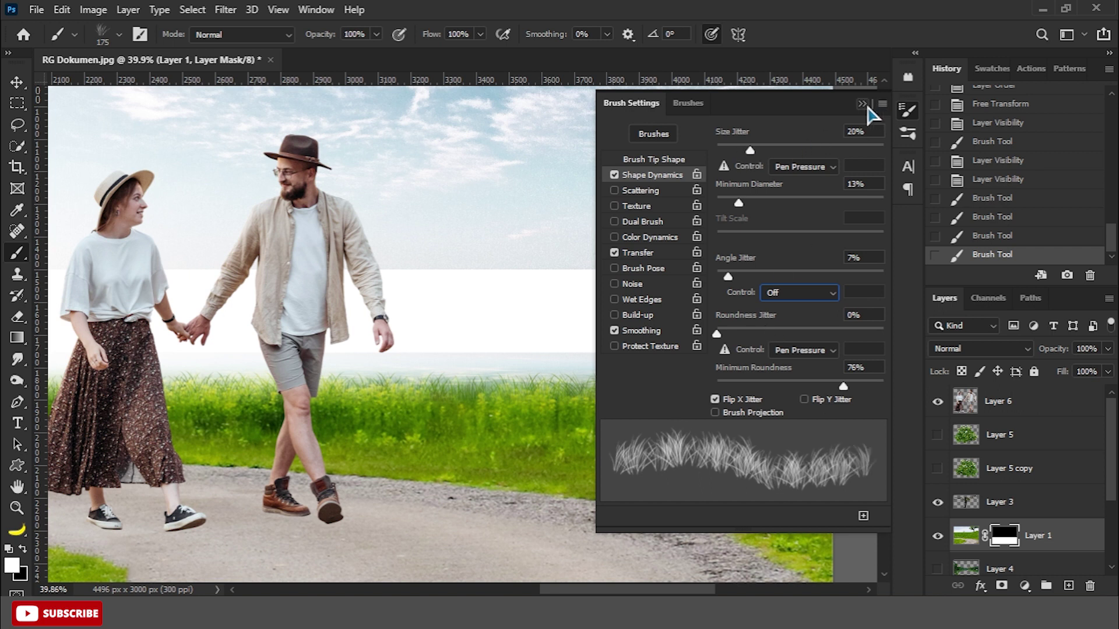
click(861, 103)
Step: Fit the image on screen and show the hydrangea layer again
key(ctrl+0)
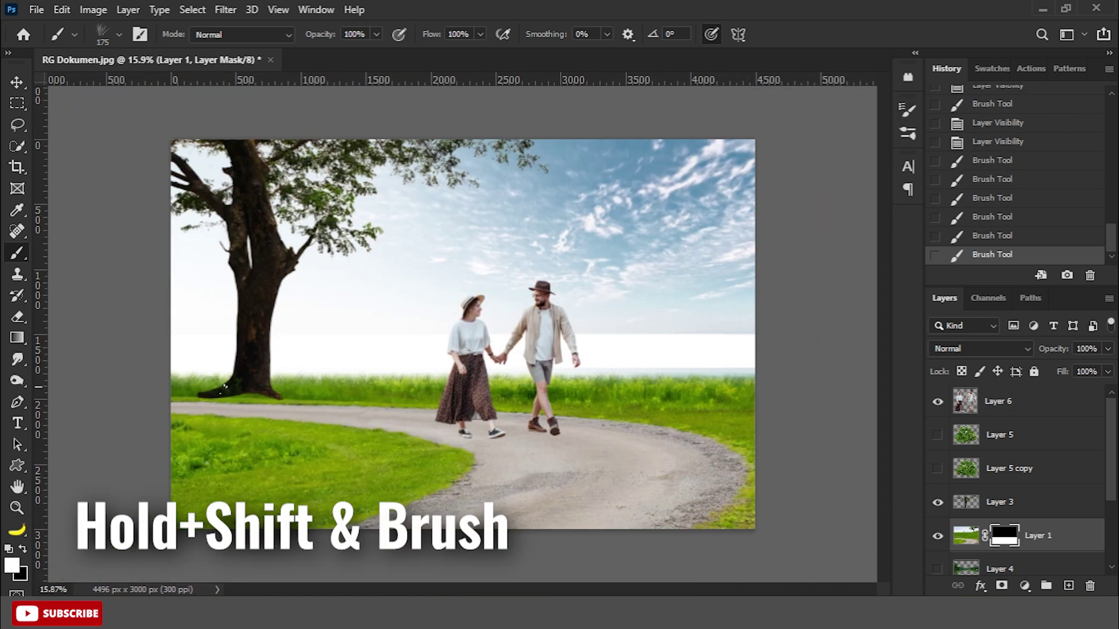
key(ctrl+minus)
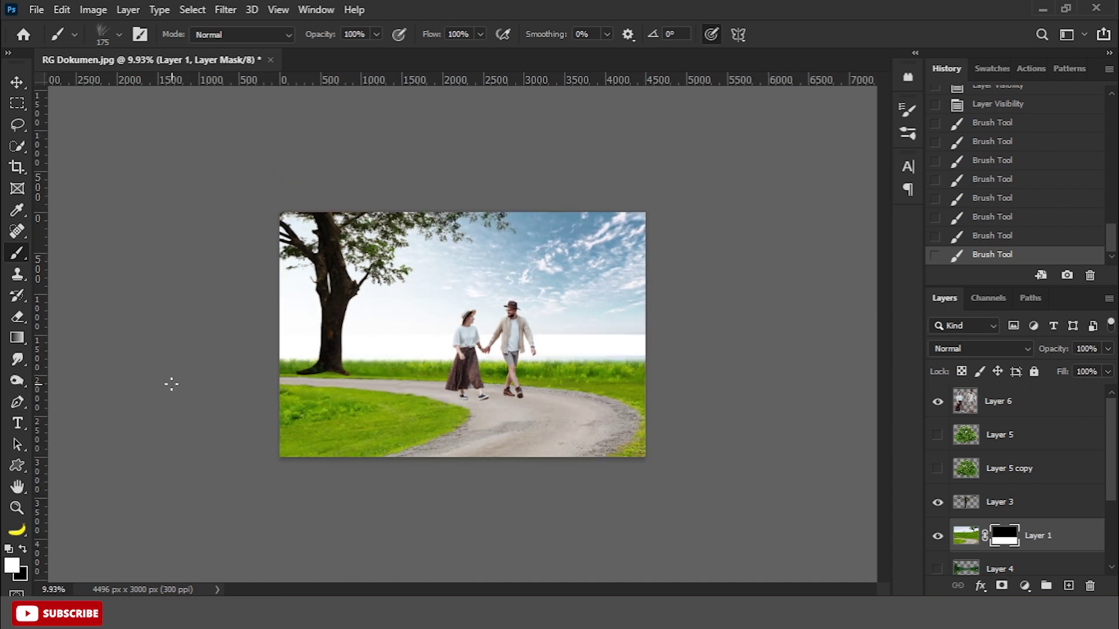
key(v)
click(937, 435)
Step: Show the second hydrangea and lake layers, then apply Layer 1's grass mask
click(938, 468)
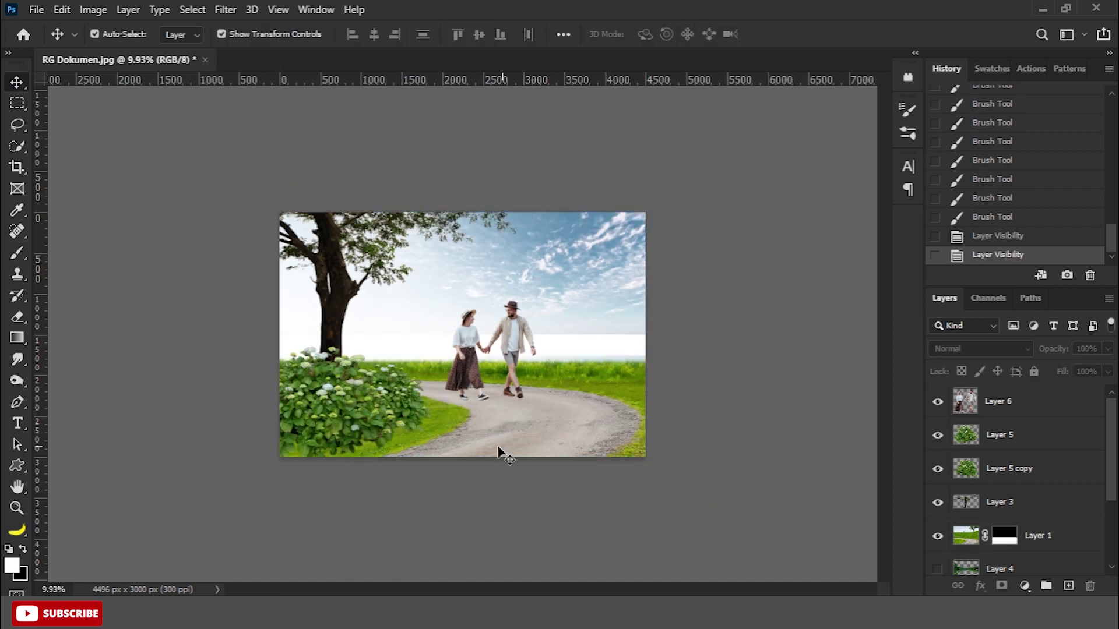
key(ctrl+0)
key(ctrl+minus)
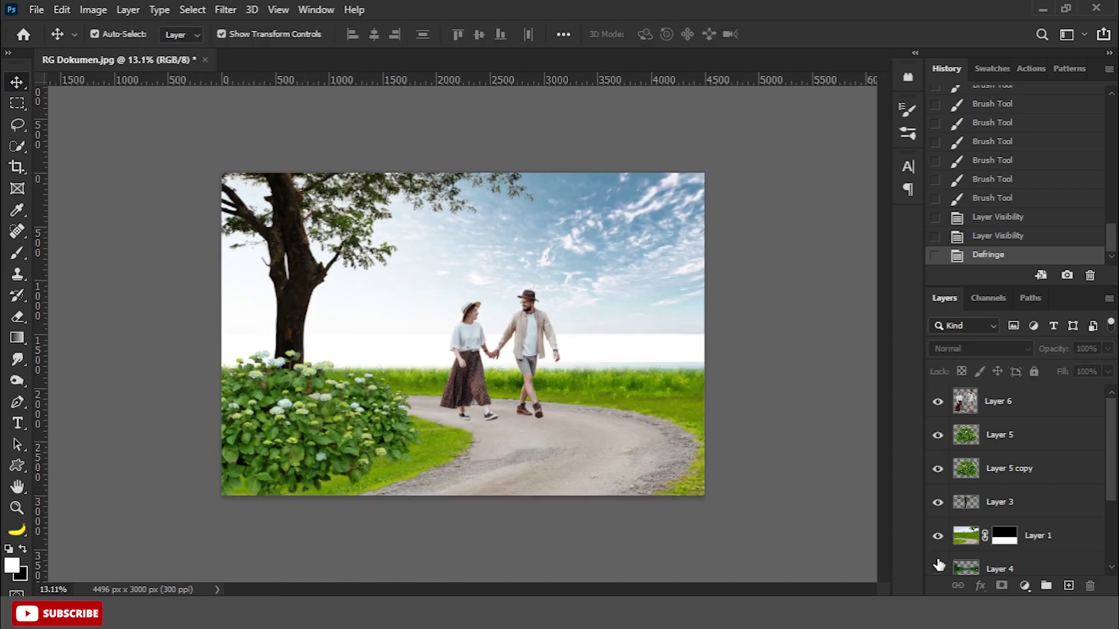
click(938, 564)
click(683, 423)
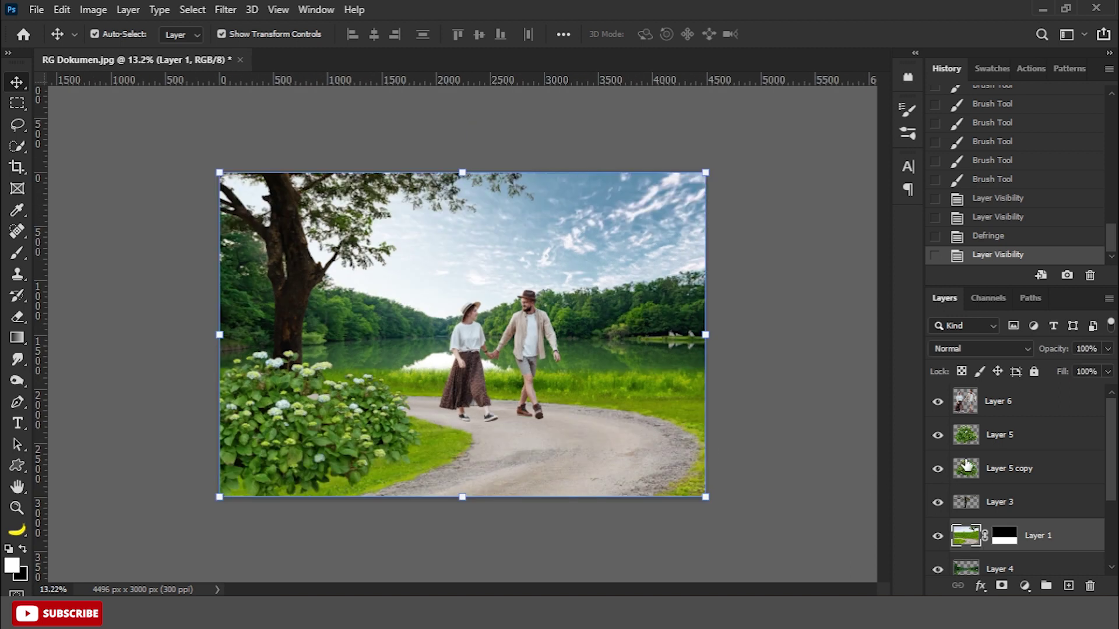
right_click(1006, 541)
click(990, 428)
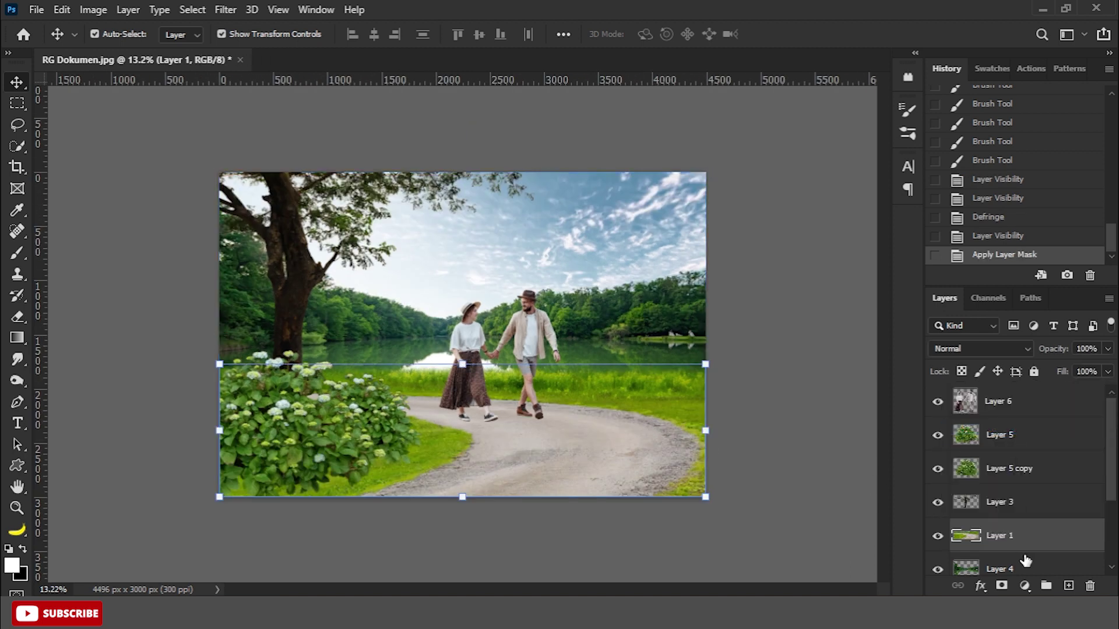
Step: Add a clipped Hue/Saturation layer at -15 saturation to the grass and label it red
click(1025, 585)
click(1033, 433)
click(804, 403)
drag(805, 272, 791, 273)
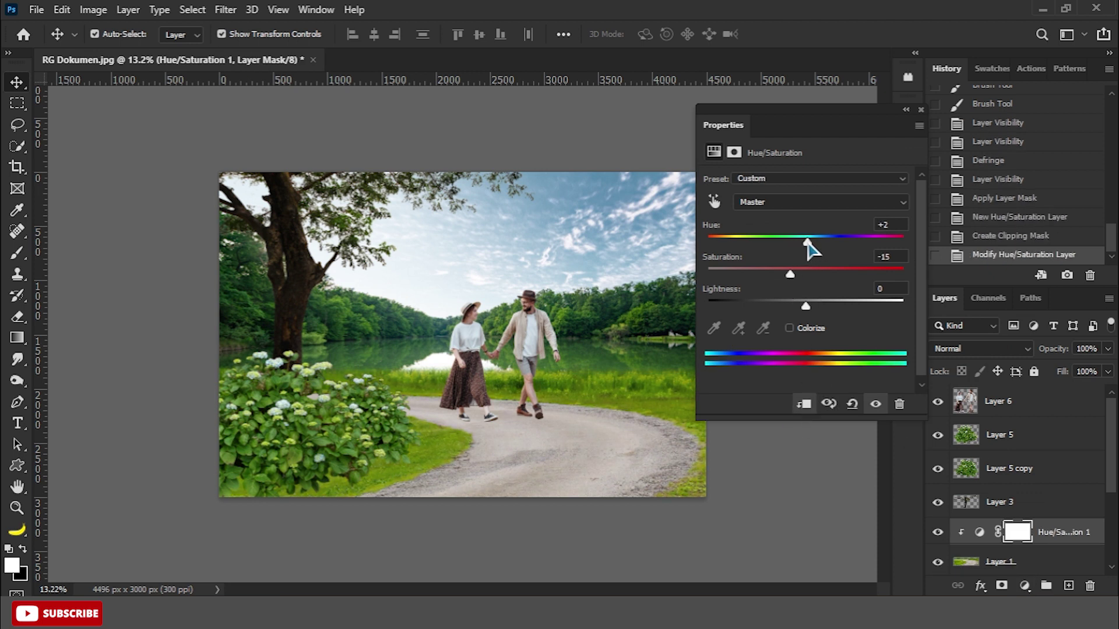
click(905, 109)
scroll(1017, 482, down, 5)
right_click(938, 425)
click(958, 485)
Step: Add a clipped Hue/Saturation layer to the lake: saturation -10, hue -20
click(1002, 457)
click(1024, 586)
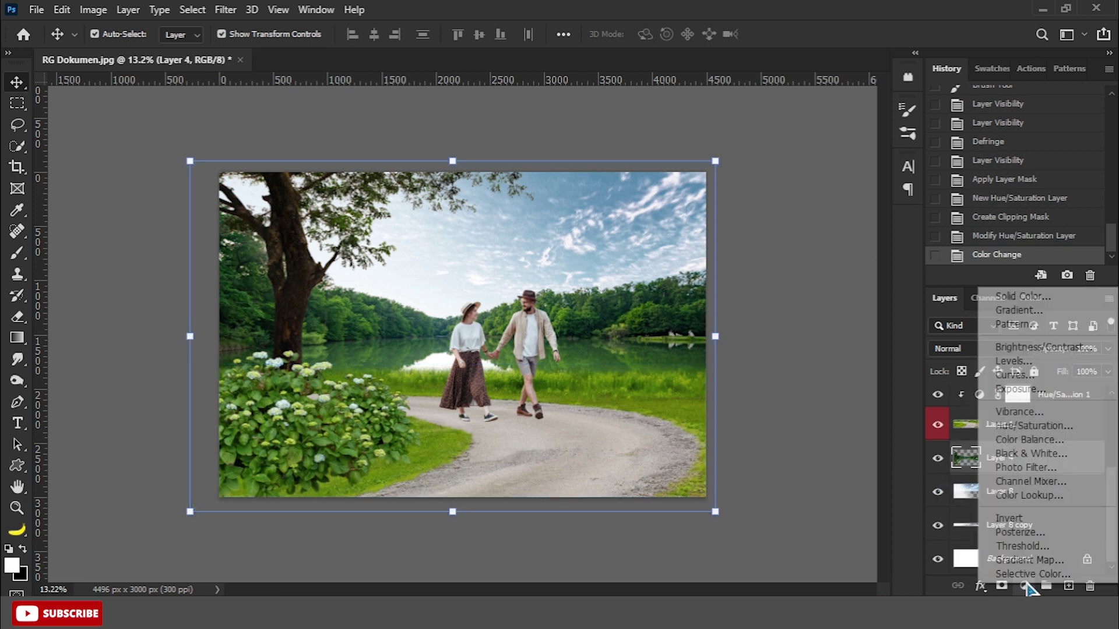
click(1034, 425)
drag(805, 271, 795, 273)
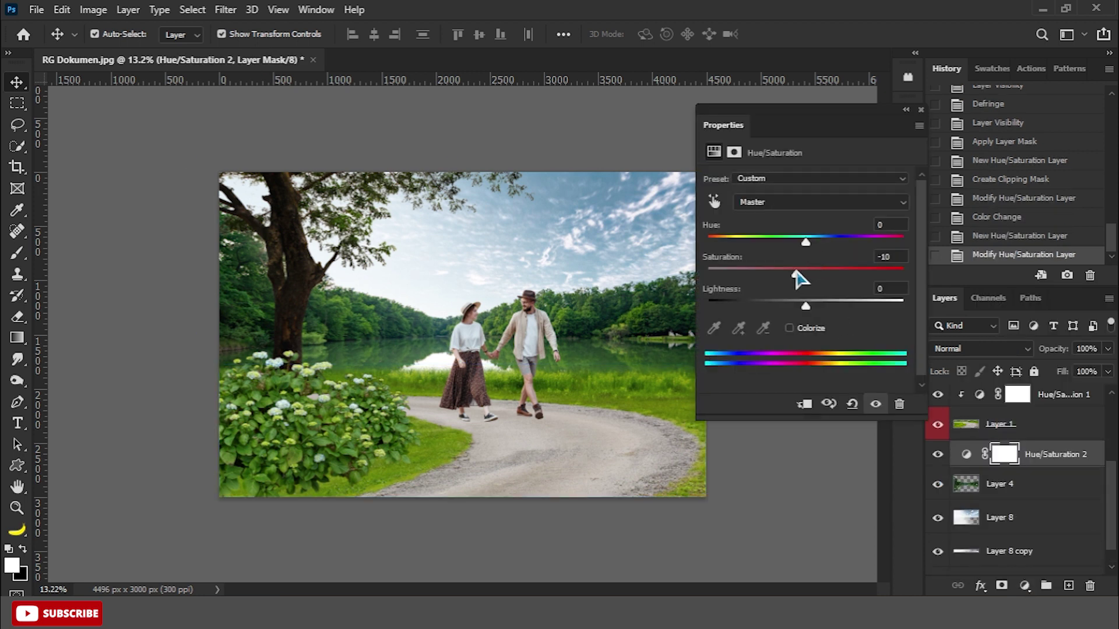
click(804, 405)
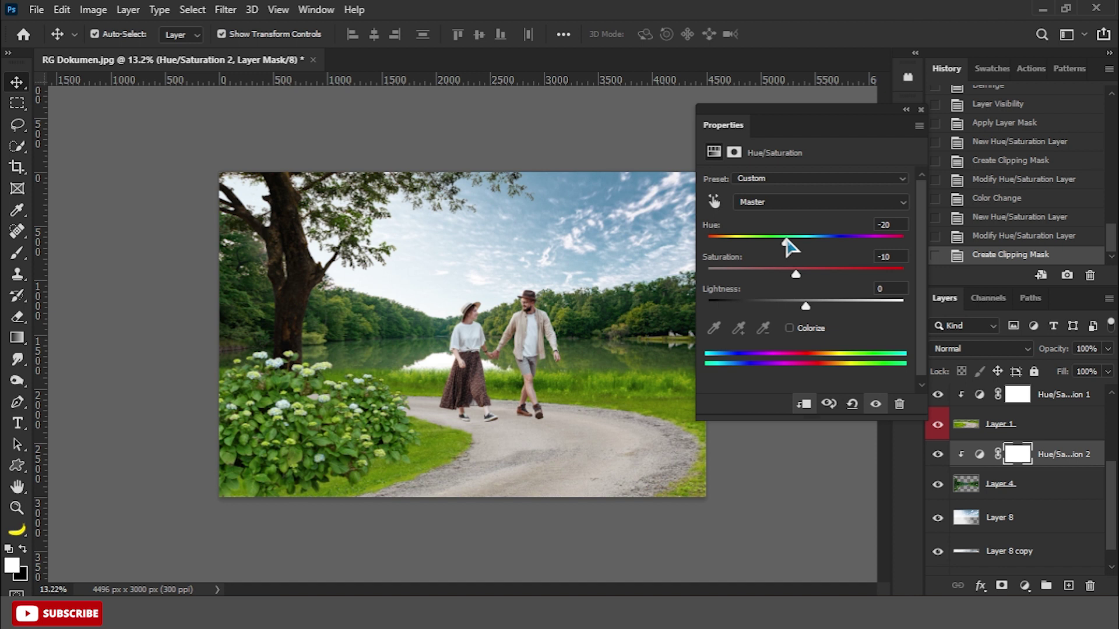
click(919, 109)
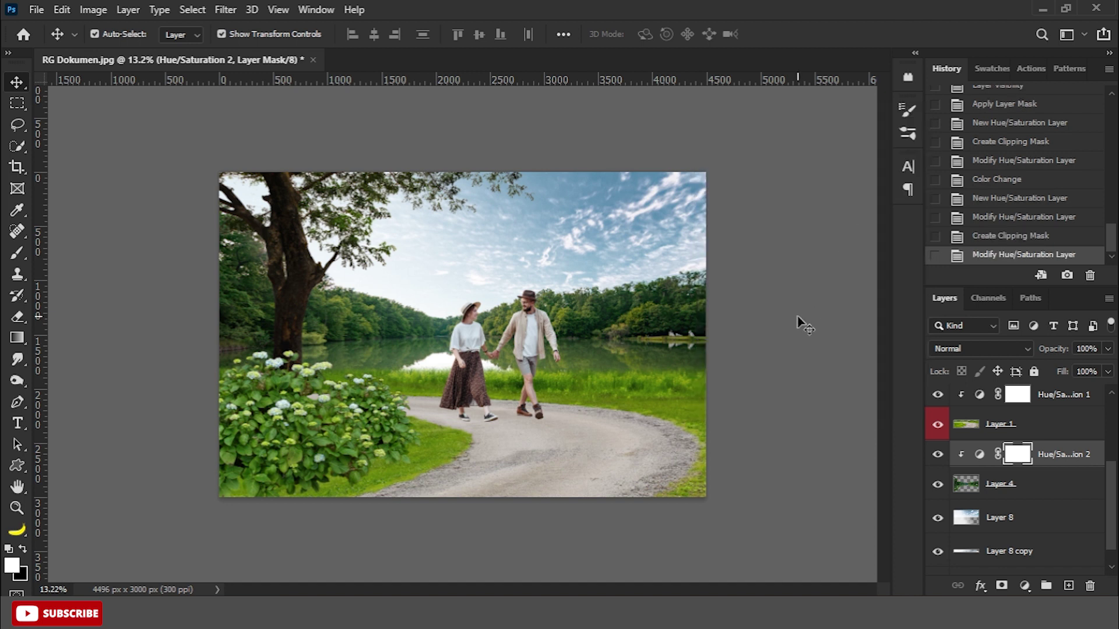
click(460, 478)
scroll(1008, 484, up, 3)
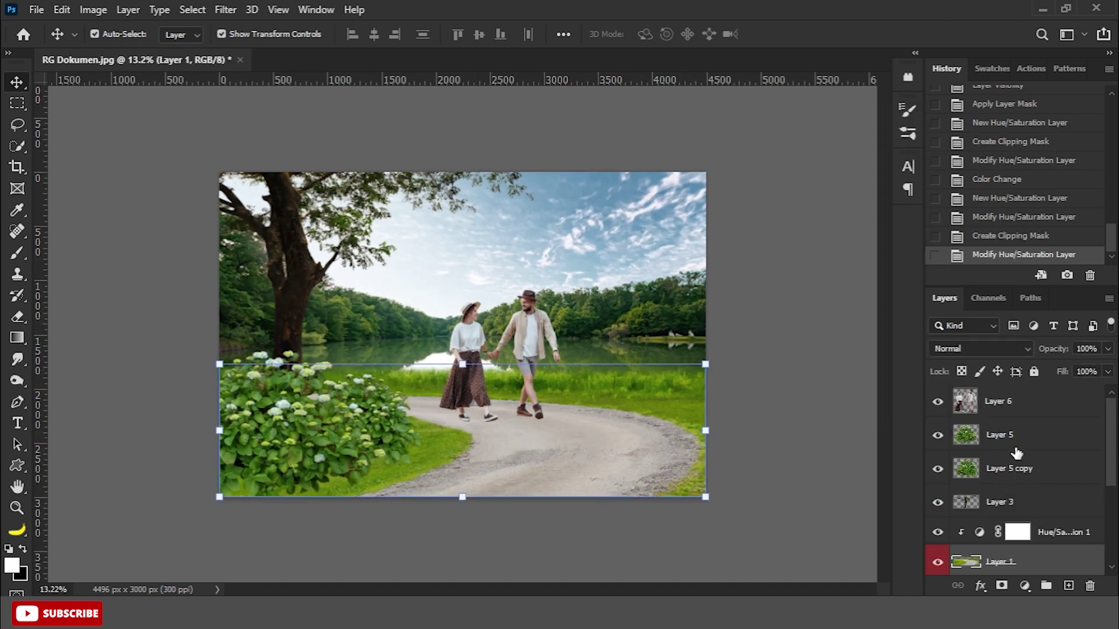
click(1014, 446)
Step: Group the two hydrangea layers and duplicate Layer 5 copy
shift+click(1017, 469)
key(ctrl+g)
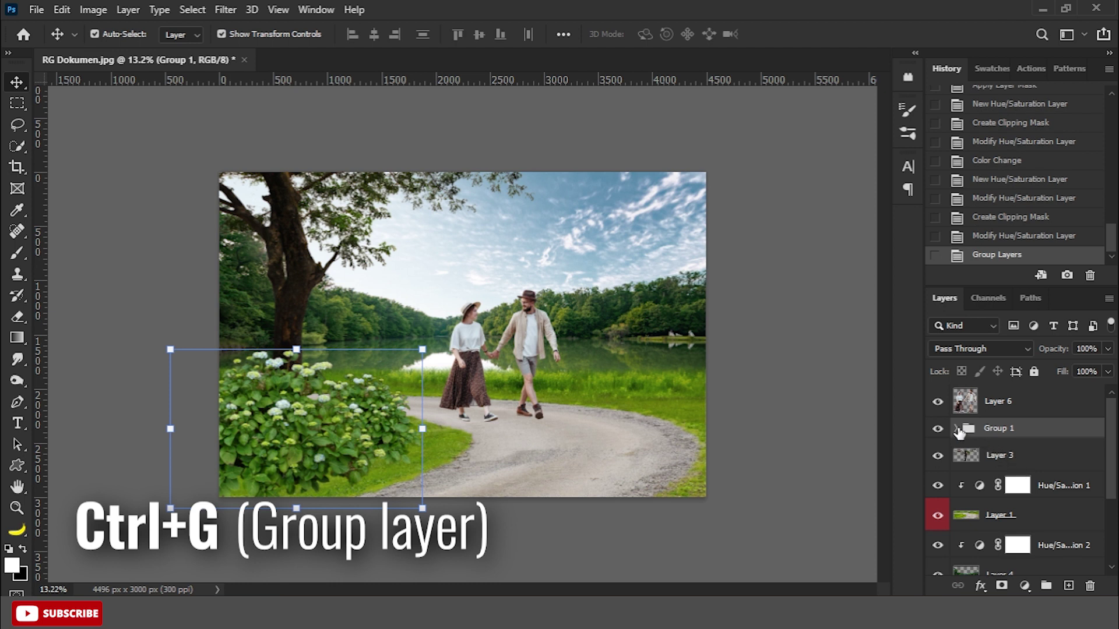
click(956, 429)
click(1017, 460)
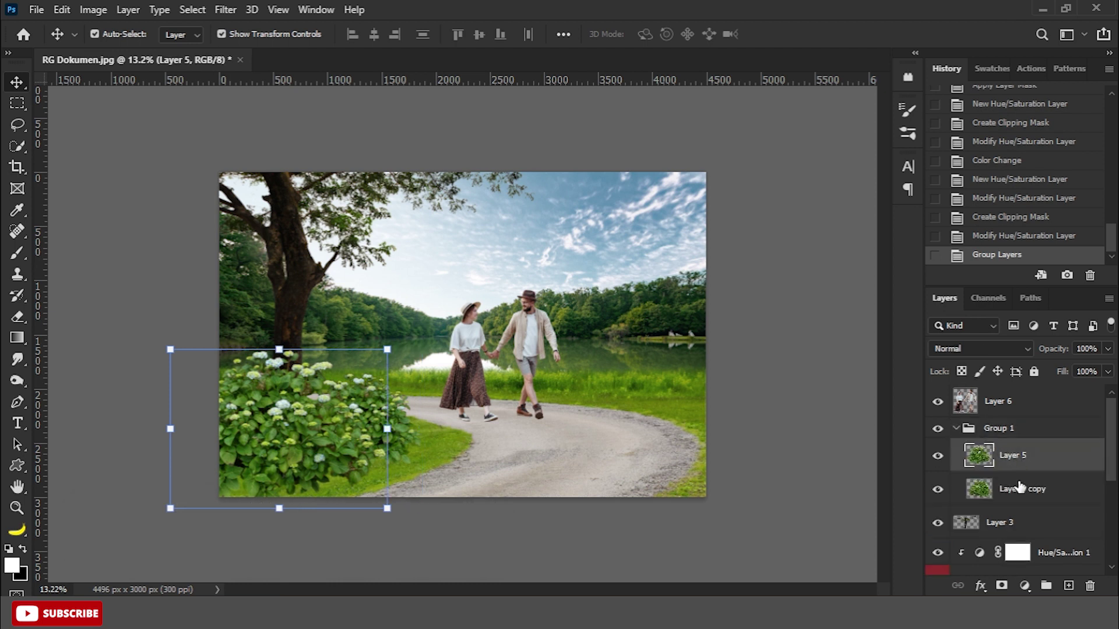
click(1019, 486)
key(ctrl+j)
Step: Give the hydrangea copy a black Color Overlay and rasterize its layer style
right_click(1016, 527)
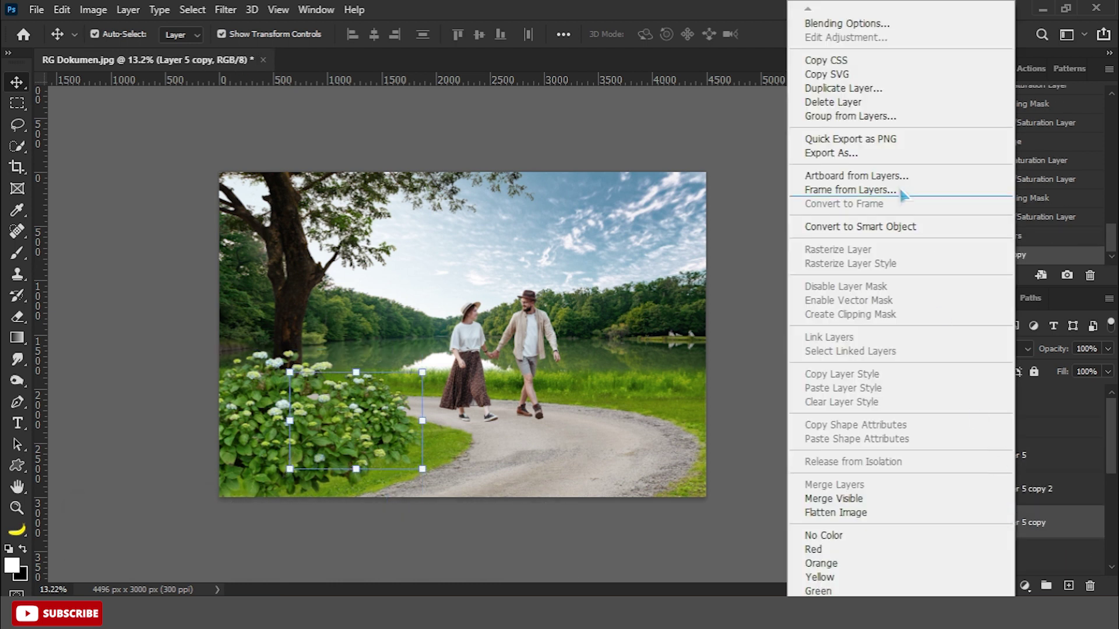
click(851, 22)
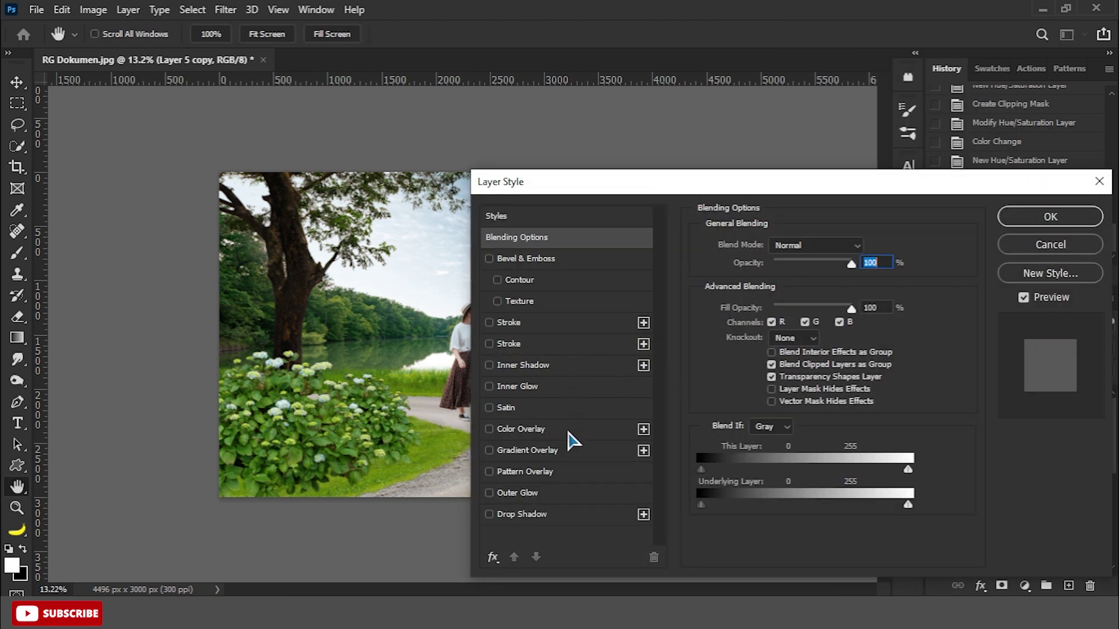
click(567, 431)
click(1050, 217)
right_click(1016, 522)
click(851, 263)
Step: Flip the black copy beneath the bush and distort it wider into a slanted shadow
key(ctrl+t)
drag(356, 371, 356, 547)
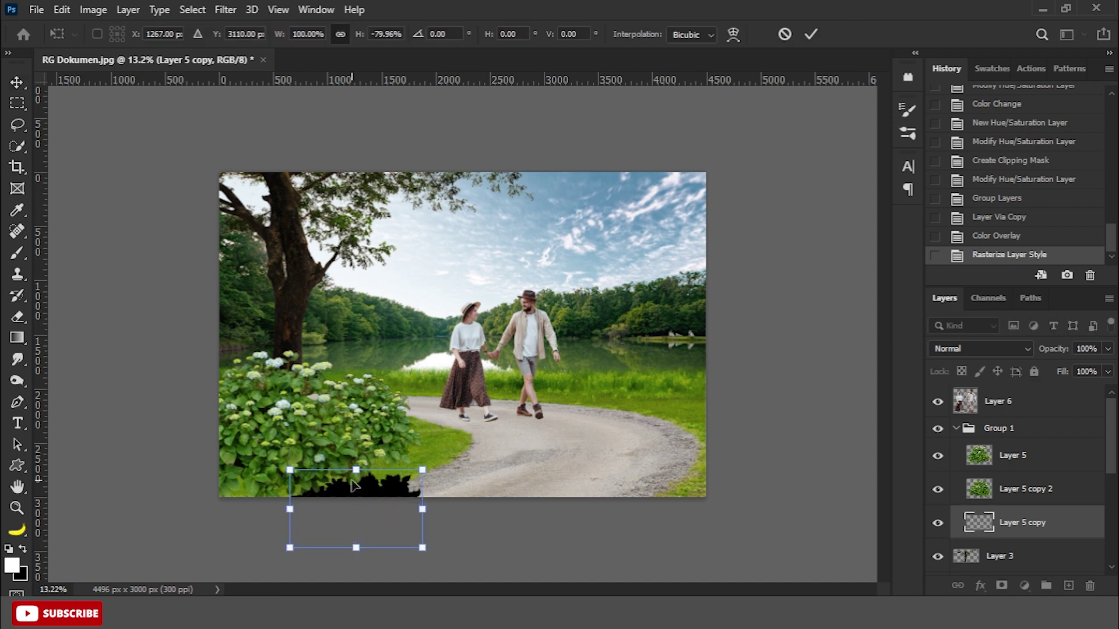
drag(422, 469, 452, 431)
right_click(418, 477)
click(457, 256)
drag(370, 548, 396, 546)
drag(306, 551, 304, 552)
key(Return)
Step: Duplicate the shadow, shift it left and enlarge it, then merge both shadow layers
key(ctrl+j)
drag(384, 486, 291, 489)
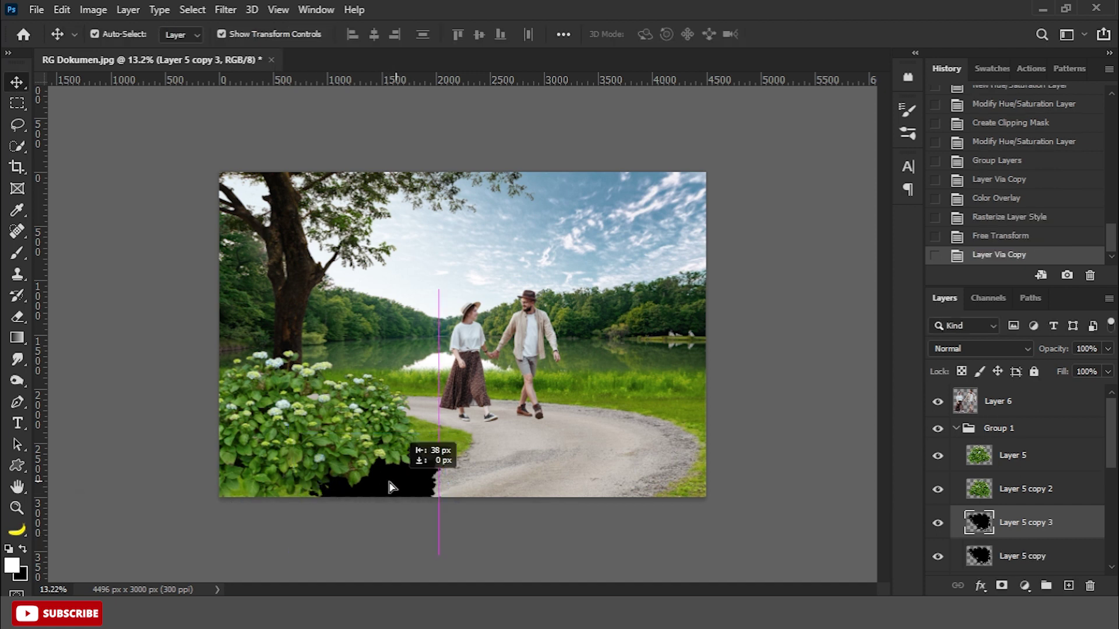
drag(355, 434, 375, 412)
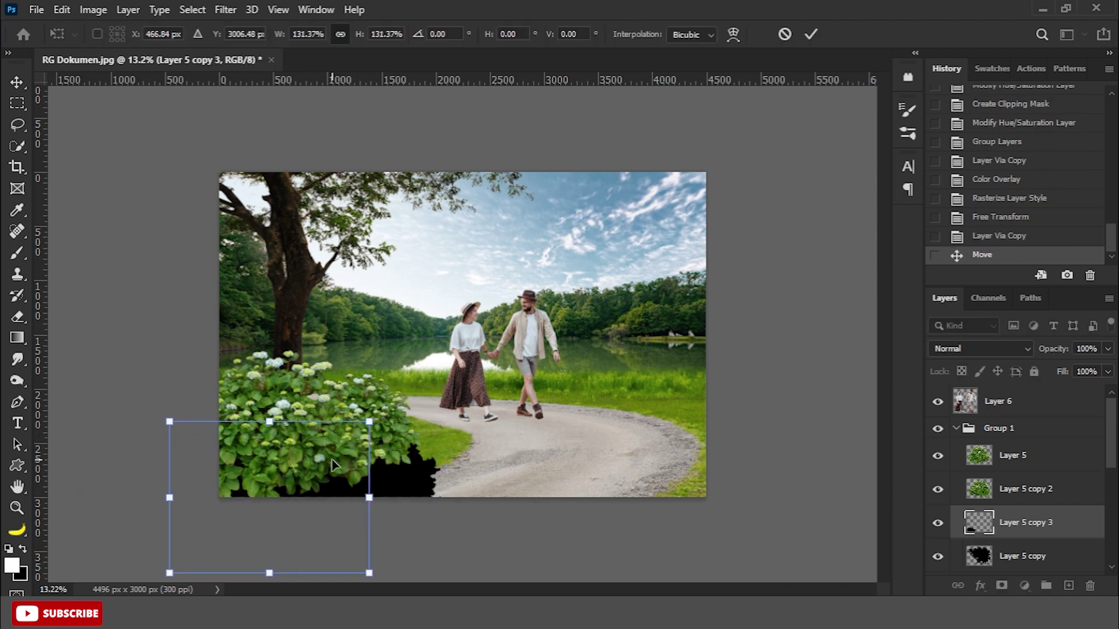
key(Return)
scroll(1025, 496, down, 1)
ctrl+click(1043, 527)
key(ctrl+e)
Step: Duplicate Layer 3, add a black Color Overlay, and rasterize the layer style
click(1018, 524)
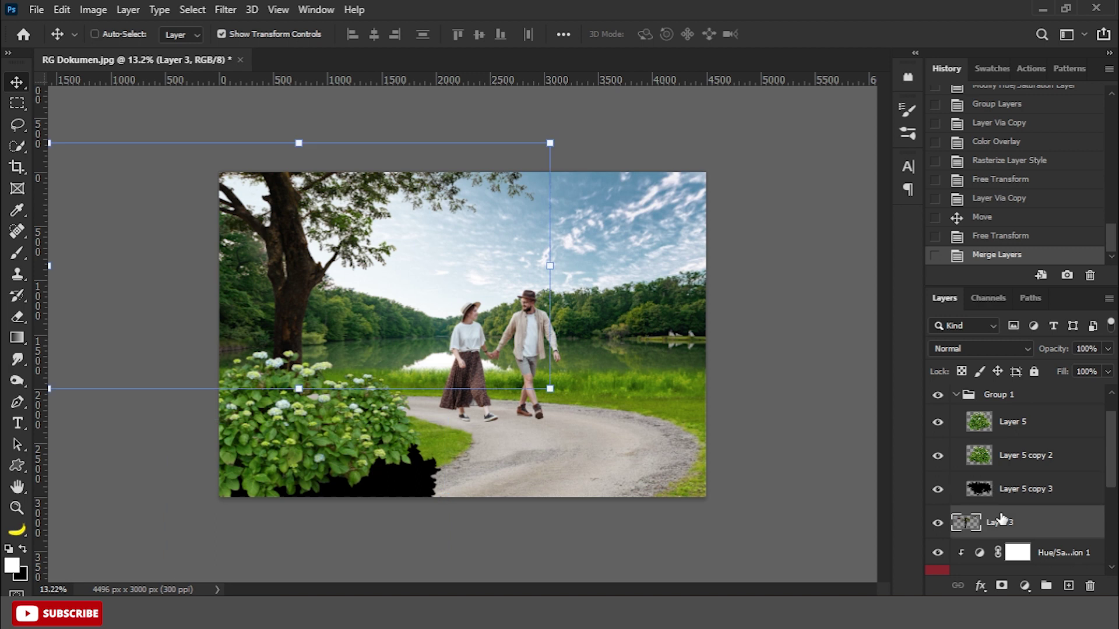
key(ctrl+j)
scroll(1020, 527, down, 3)
right_click(1014, 457)
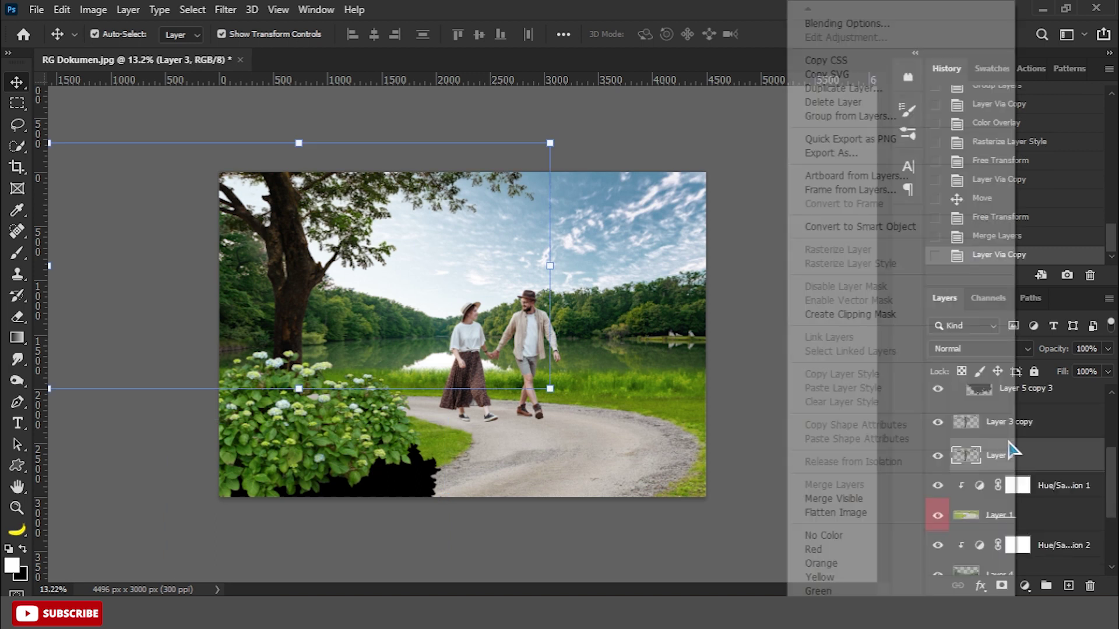
click(809, 315)
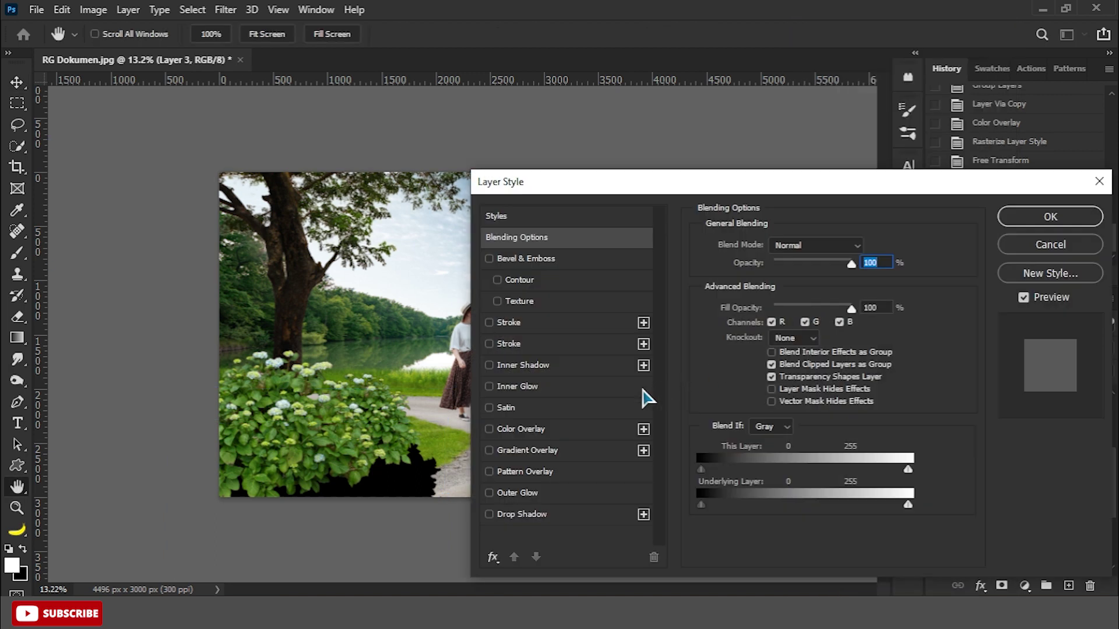
click(619, 429)
click(1028, 216)
right_click(997, 467)
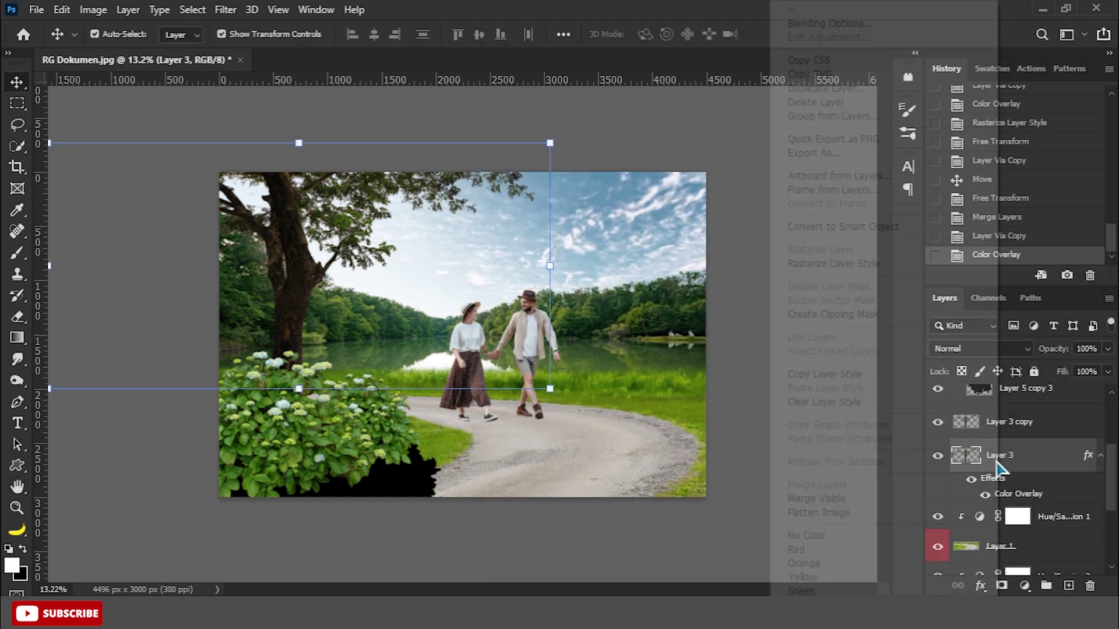
click(874, 263)
Step: Flip the black Layer 3 copy upside down beneath itself, discarding a trial skew
scroll(428, 233, down, 1)
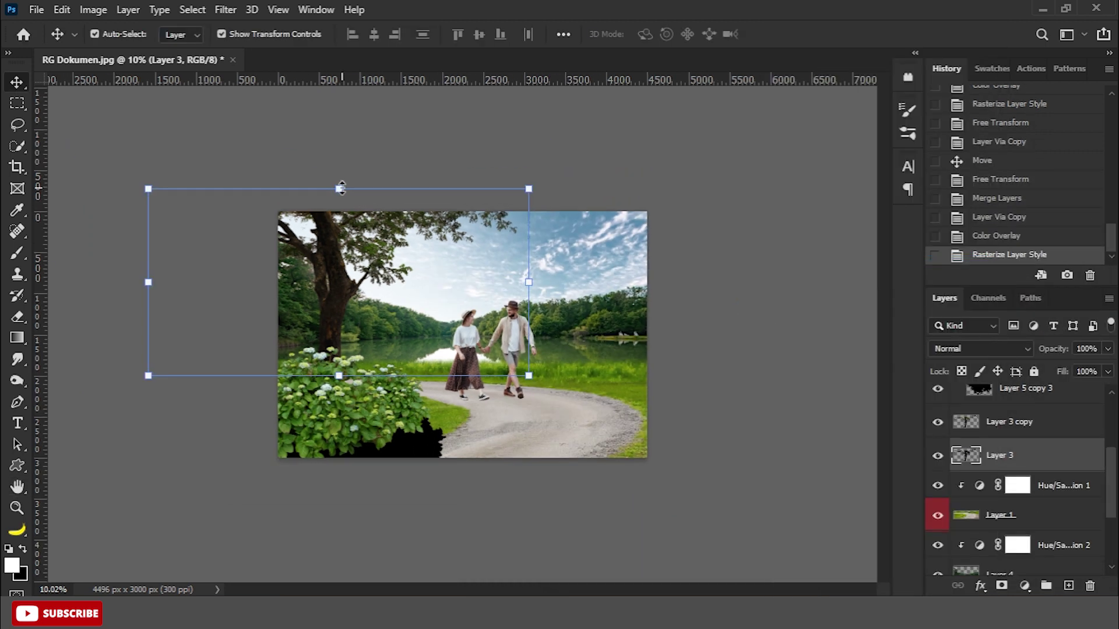
drag(340, 188, 351, 469)
right_click(400, 445)
click(420, 209)
drag(338, 468, 382, 469)
key(ctrl+z)
key(ctrl+z)
key(Return)
Step: Move Layer 5 copy 3 below Layer 3 copy, then duplicate and widen Layer 3 across the foreground
drag(1048, 401, 1047, 453)
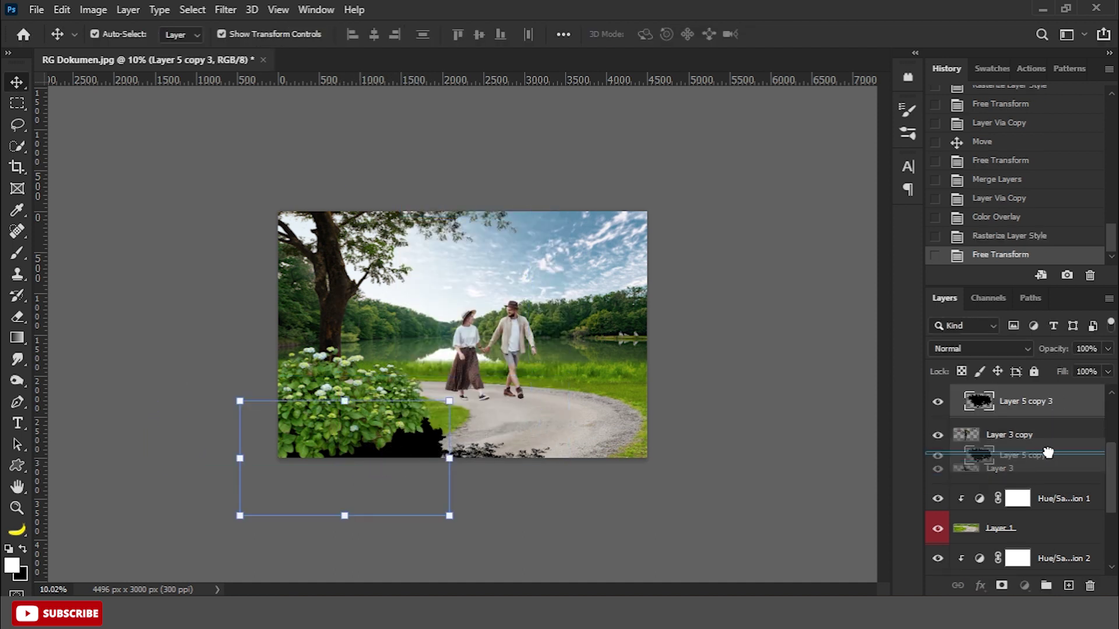
click(945, 472)
key(ctrl+j)
key(ctrl+t)
drag(569, 422, 597, 418)
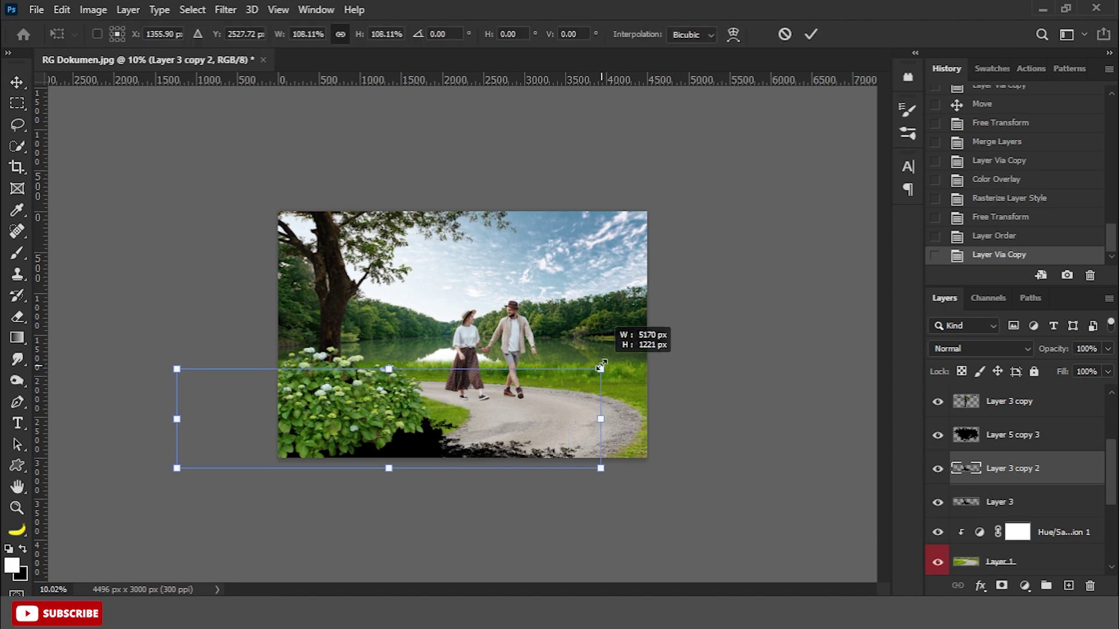
key(Return)
Step: Nudge Layer 3 slightly left and merge the shadow layers together
click(956, 499)
key(Left)
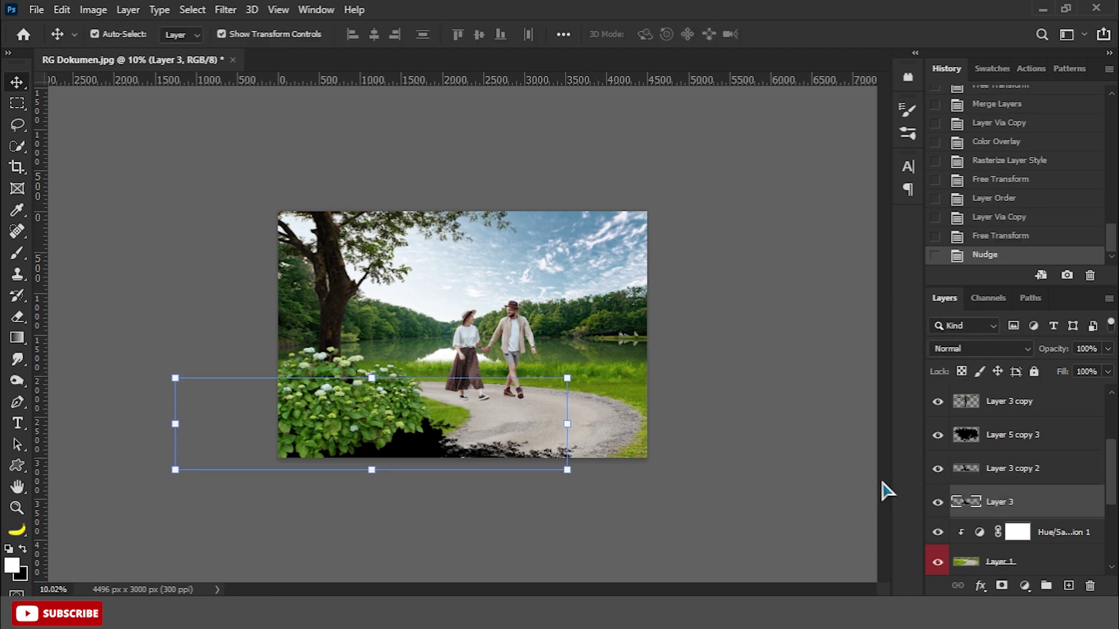
click(831, 489)
click(1032, 505)
shift+click(1014, 434)
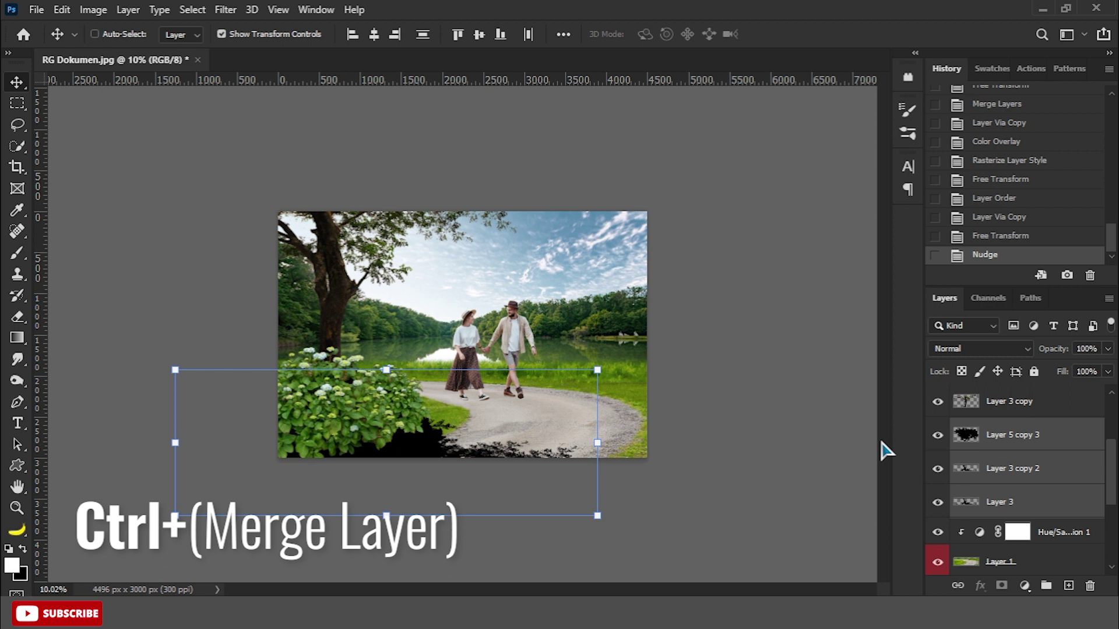
key(ctrl+e)
Step: Duplicate Layer 6, place the copy below it, and bake in a black Color Overlay
key(ctrl+j)
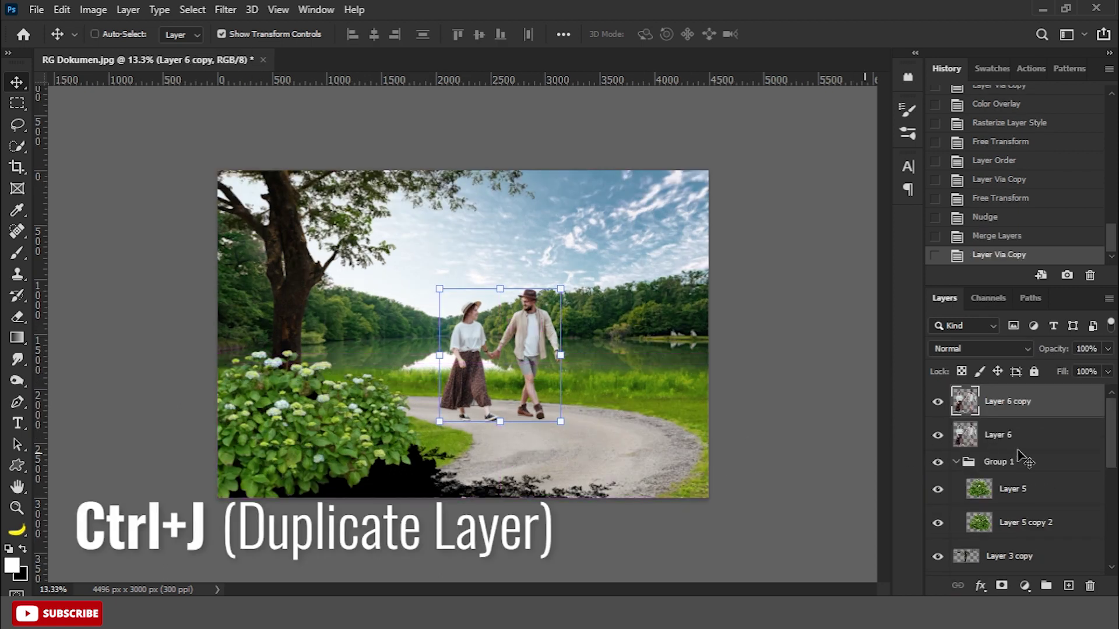
click(1022, 444)
drag(1026, 402, 1027, 441)
right_click(1027, 441)
click(877, 24)
click(600, 428)
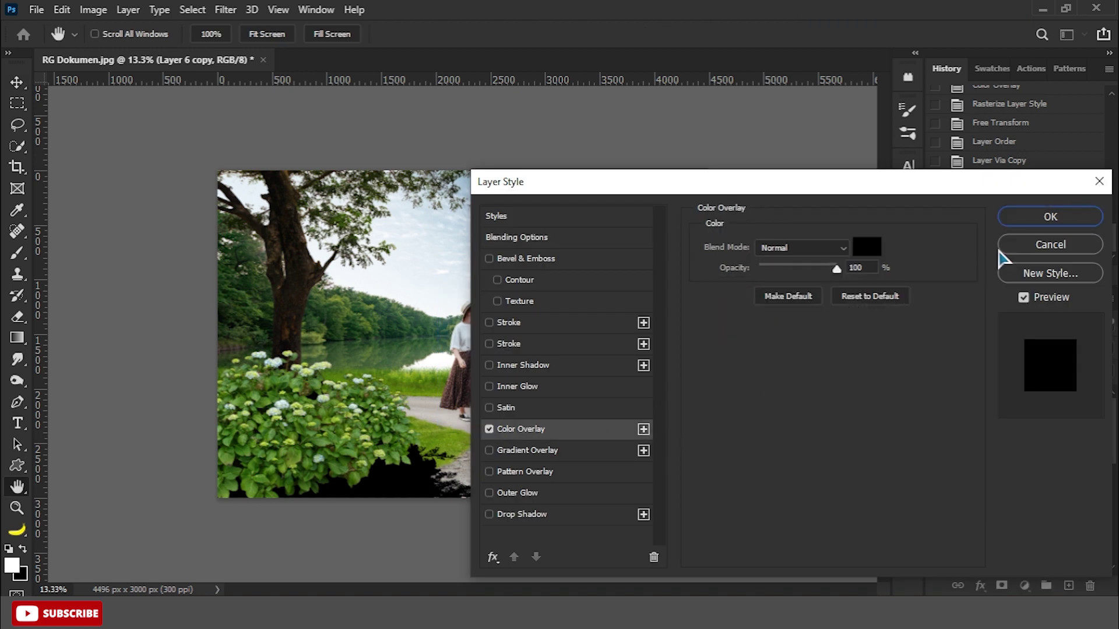
click(1045, 214)
right_click(1027, 448)
click(891, 261)
Step: Flip the black silhouette below the couple's feet and skew it long toward the lower right
key(ctrl+t)
mouse_move(534, 290)
mouse_down()
mouse_move(535, 500)
mouse_move(610, 517)
mouse_move(732, 509)
mouse_up()
right_click(535, 500)
click(559, 227)
drag(586, 514, 593, 518)
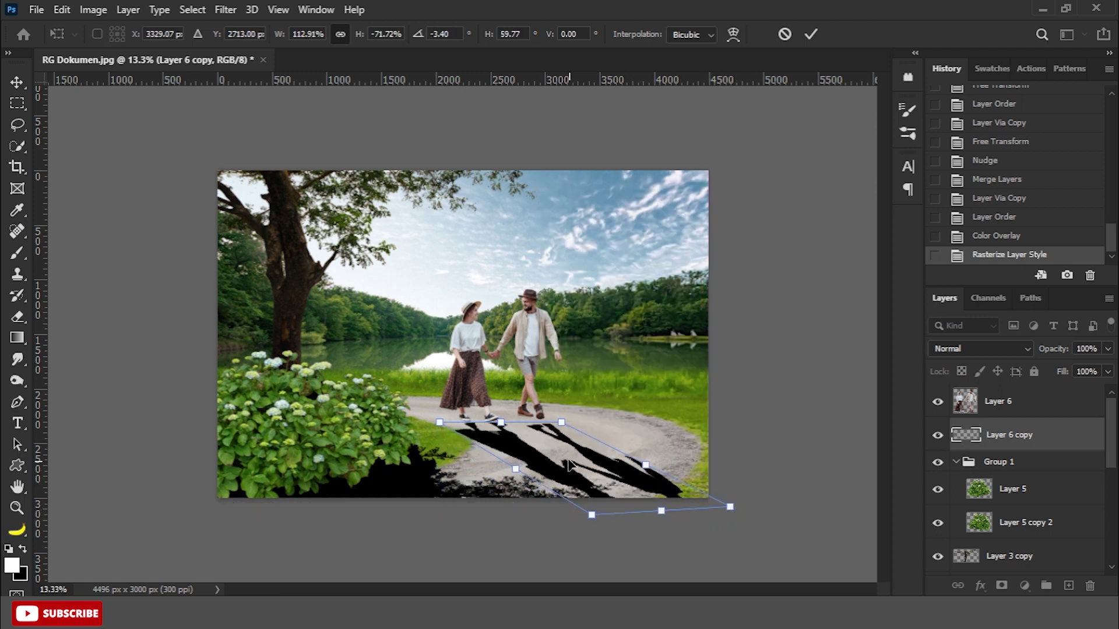
scroll(570, 465, up, 5)
drag(589, 425, 581, 398)
drag(315, 427, 314, 424)
key(Return)
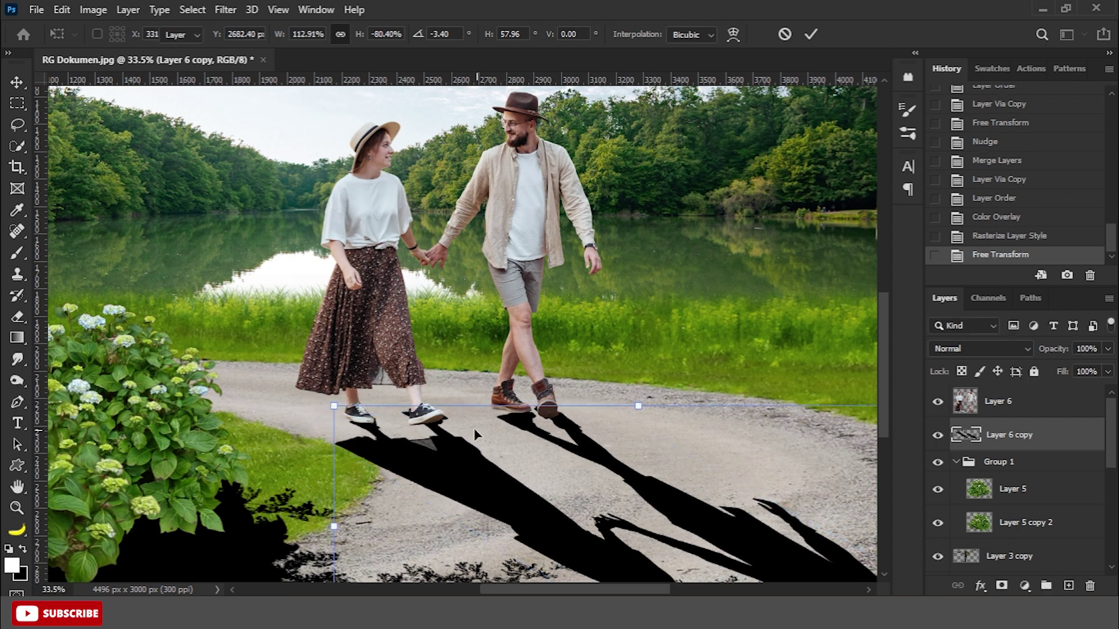
scroll(474, 434, down, 2)
scroll(527, 447, up, 2)
scroll(507, 426, up, 4)
Step: Pen-trace the gap under the man's boot and convert the path to a selection
key(p)
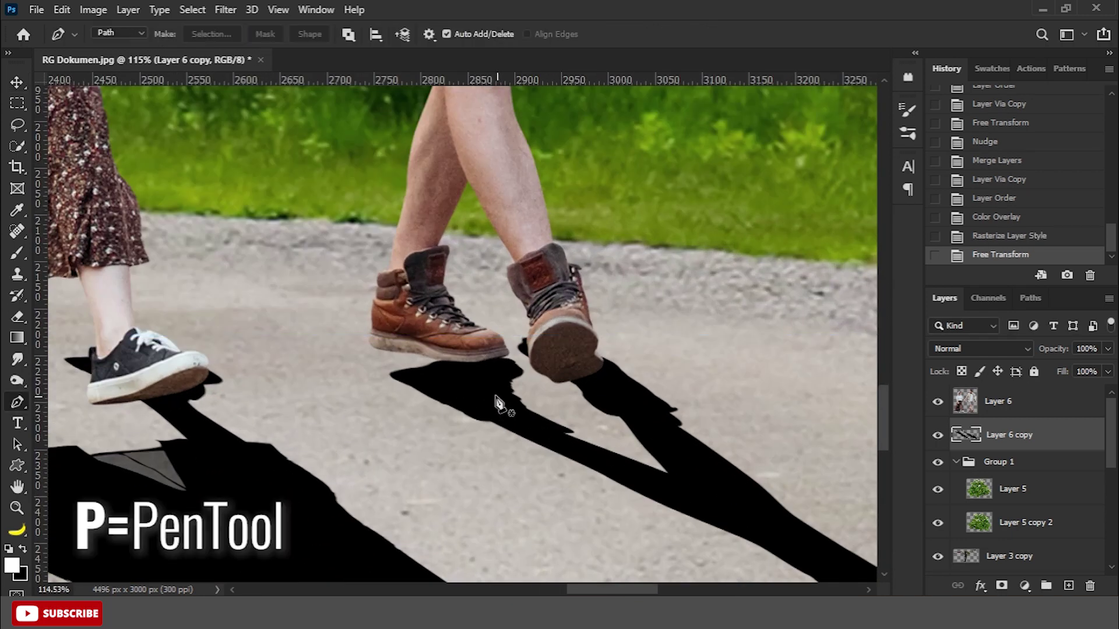
scroll(497, 403, up, 2)
click(313, 315)
click(320, 343)
click(347, 370)
click(427, 371)
drag(432, 324, 445, 333)
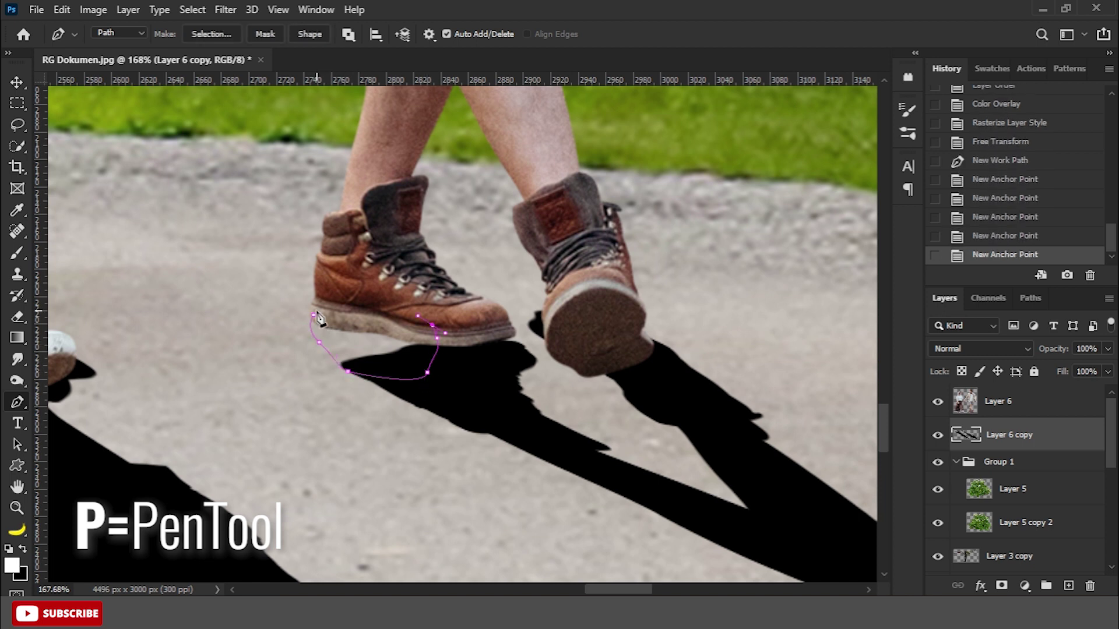
click(314, 315)
right_click(316, 317)
click(396, 298)
click(656, 110)
Step: Paint the boot gap black with the brush, then deselect
key(x)
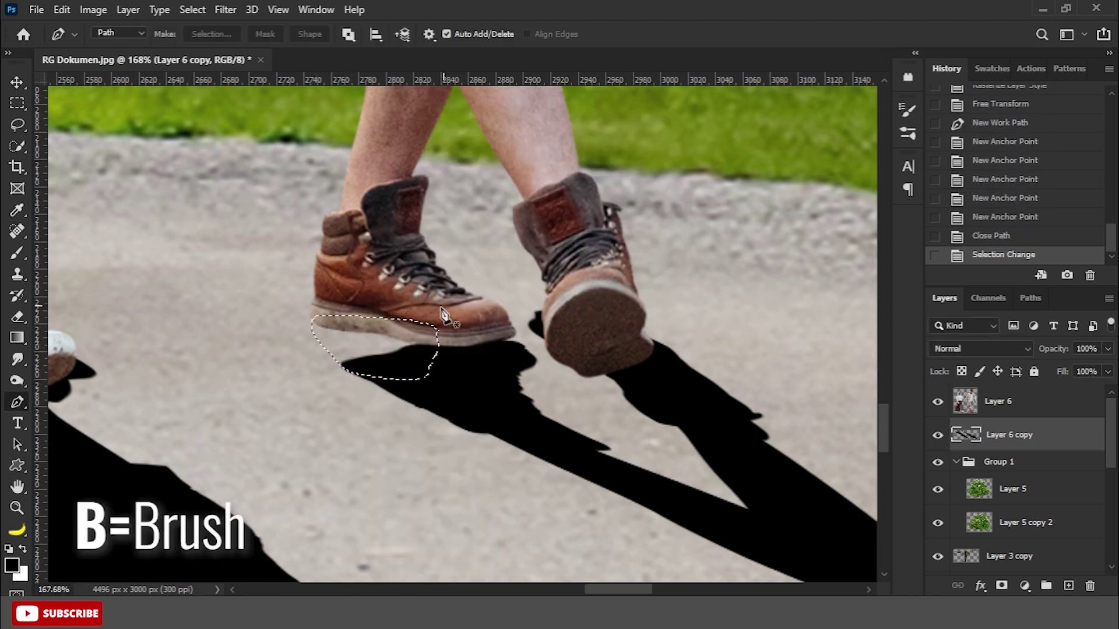
key(b)
right_click(431, 327)
drag(349, 344, 394, 353)
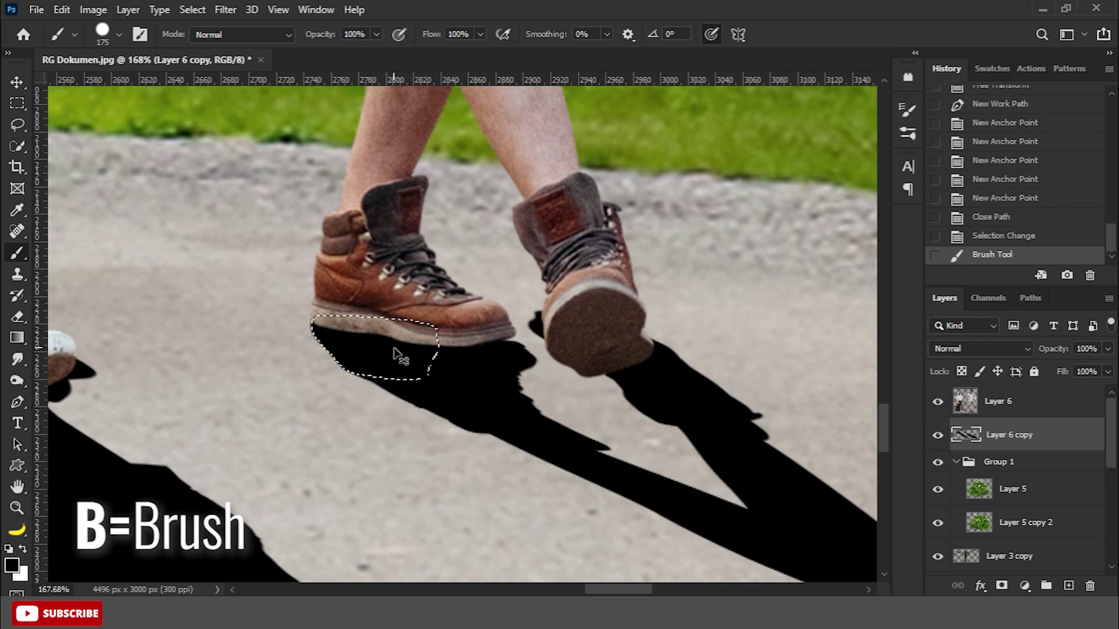
key(ctrl+d)
Step: Pen-trace a closed outline along the gap under the woman's shoe
scroll(394, 354, down, 2)
scroll(394, 354, left, 5)
scroll(490, 336, up, 2)
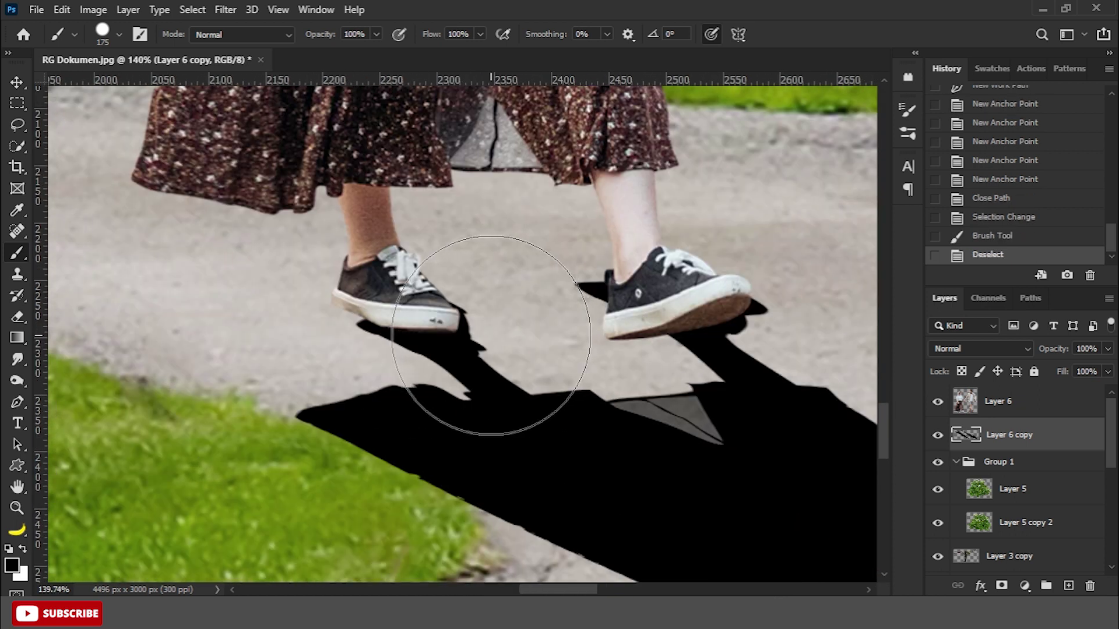
scroll(380, 310, up, 2)
key(p)
click(310, 302)
drag(347, 342, 398, 324)
click(309, 301)
Step: Turn the shoe outline into a selection, paint it black, and deselect
right_click(335, 309)
click(375, 297)
click(639, 145)
key(b)
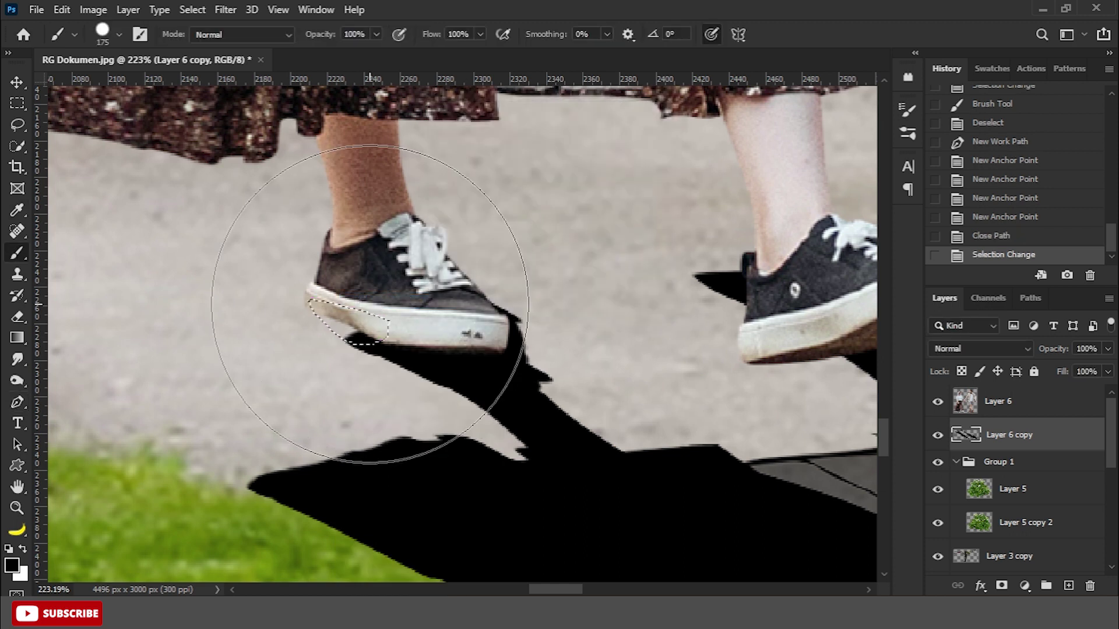
click(370, 303)
key(ctrl+d)
Step: Marquee the shadow piece under the woman's shoe and cut it onto its own layer
scroll(443, 373, down, 2)
scroll(644, 347, right, 2)
scroll(600, 408, down, 1)
scroll(518, 378, right, 3)
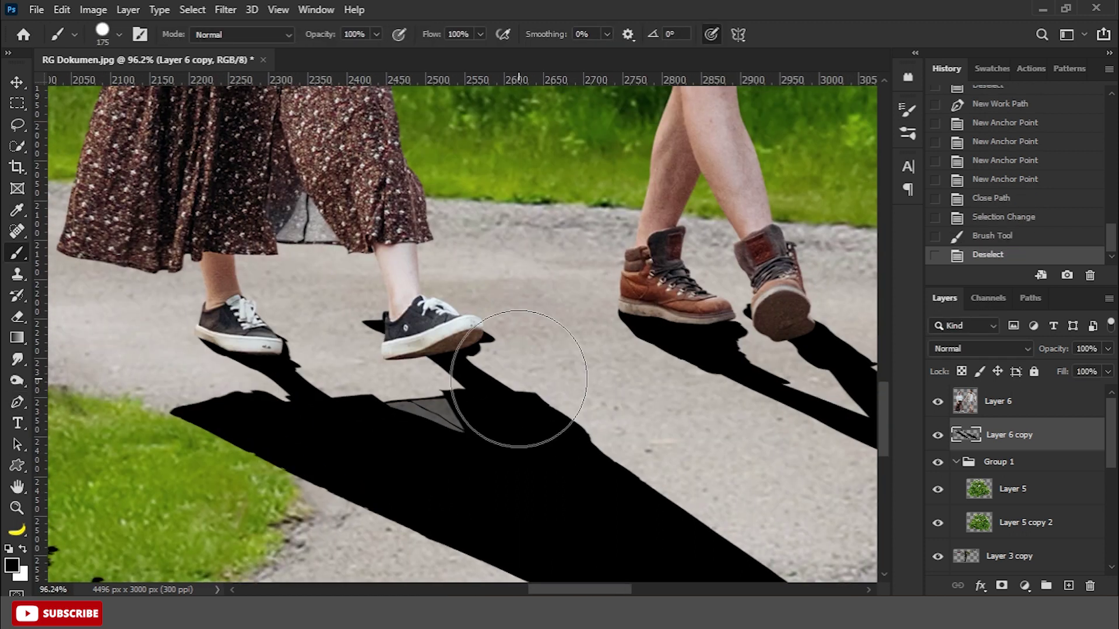
click(17, 103)
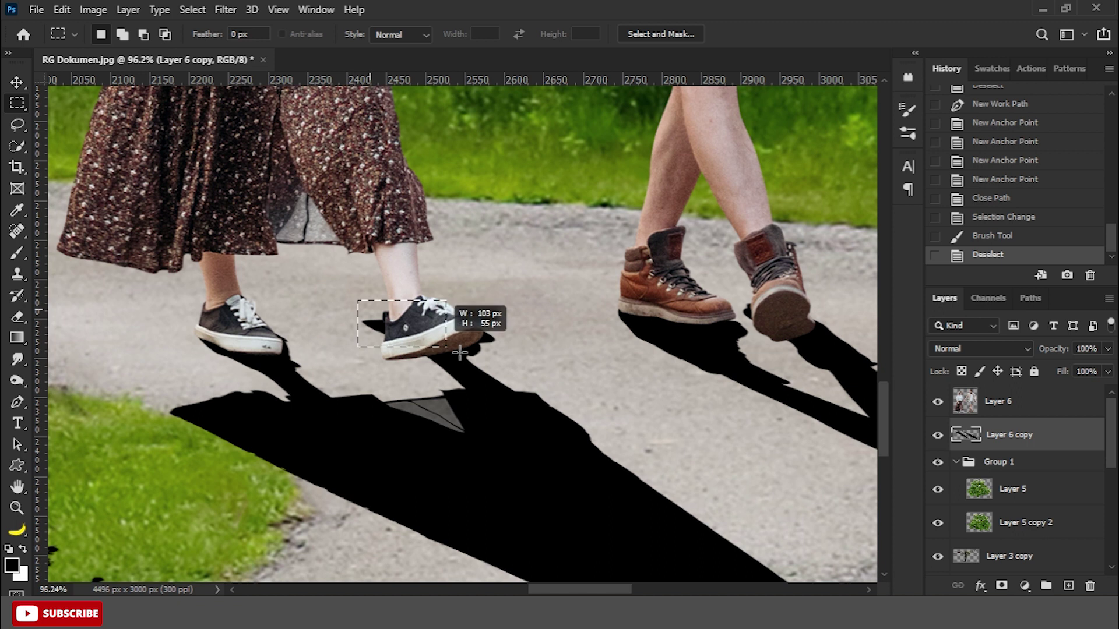
drag(459, 352, 548, 396)
right_click(478, 349)
click(527, 169)
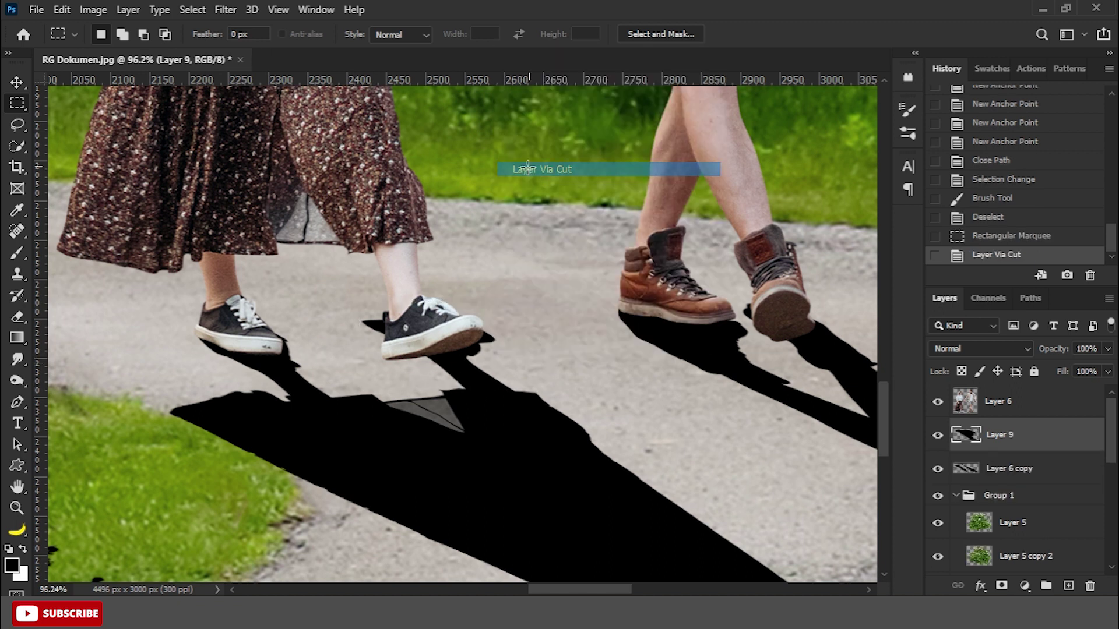
Step: Shift the cut piece up under the shoe and merge it into the main shadow layer
key(v)
drag(460, 376, 512, 364)
scroll(515, 383, down, 2)
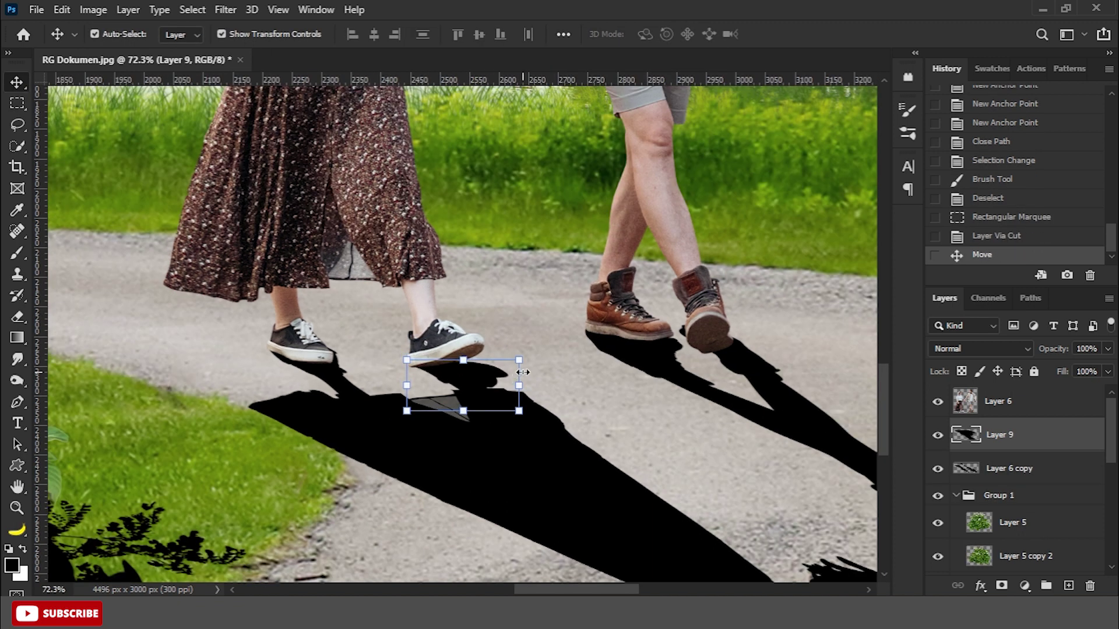
shift+click(1049, 471)
key(ctrl+e)
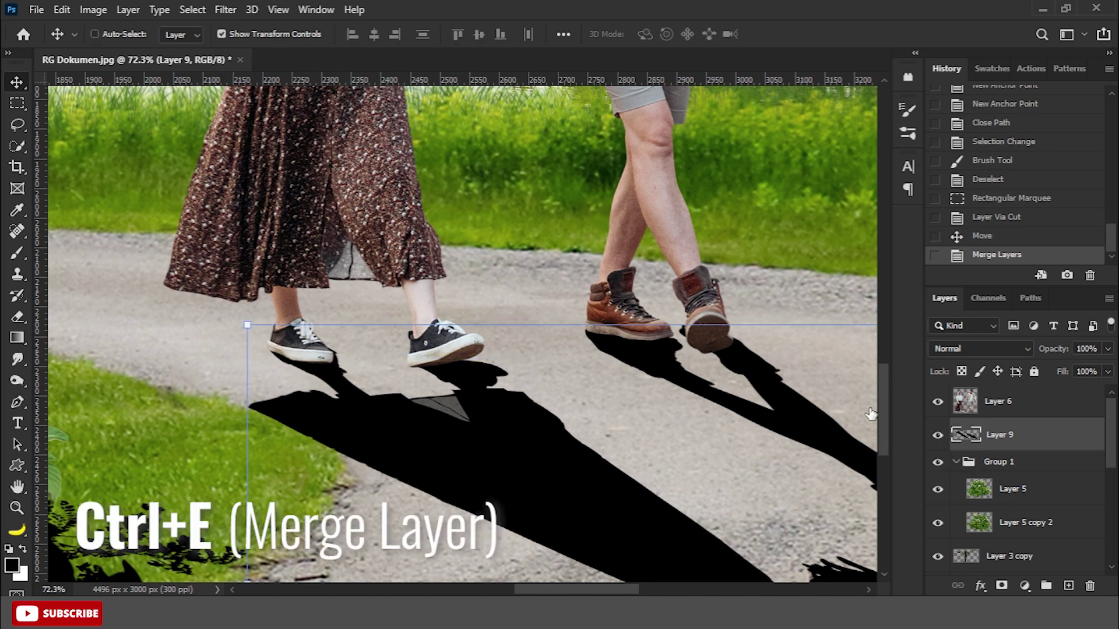
Step: Pen-trace a closed outline around the shadow under the man's rear boot
scroll(454, 378, up, 1)
scroll(397, 367, up, 1)
key(p)
click(318, 304)
scroll(321, 310, up, 1)
click(305, 320)
click(392, 412)
click(447, 431)
drag(529, 420, 521, 395)
drag(477, 341, 453, 323)
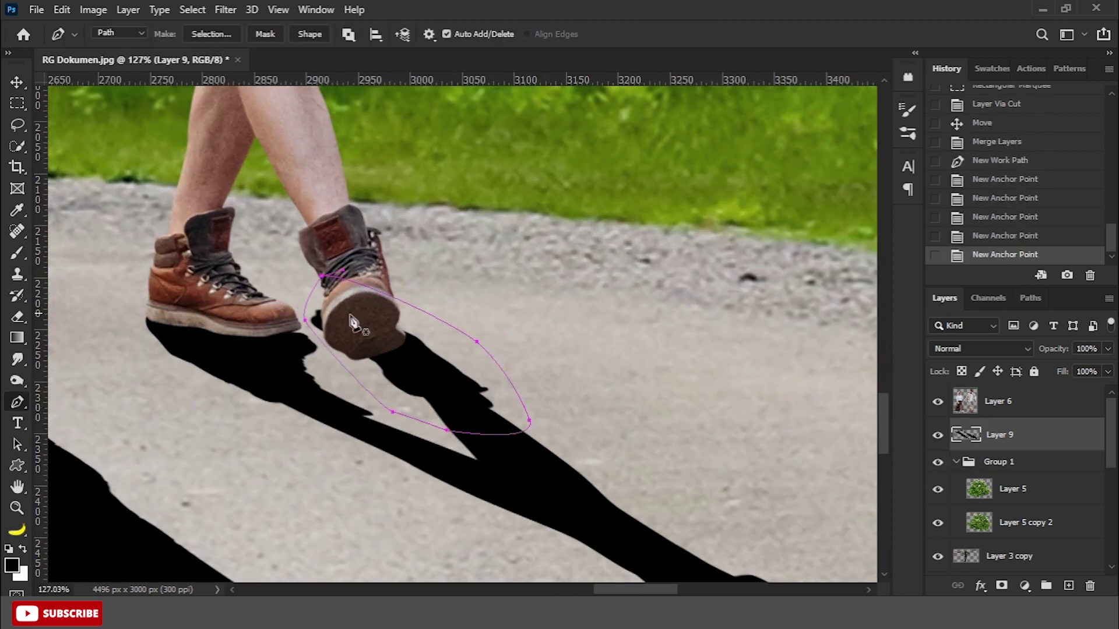
click(321, 275)
Step: Make that outline a selection, cut it to a new layer, and move it to meet the heel
right_click(373, 294)
click(398, 302)
click(641, 148)
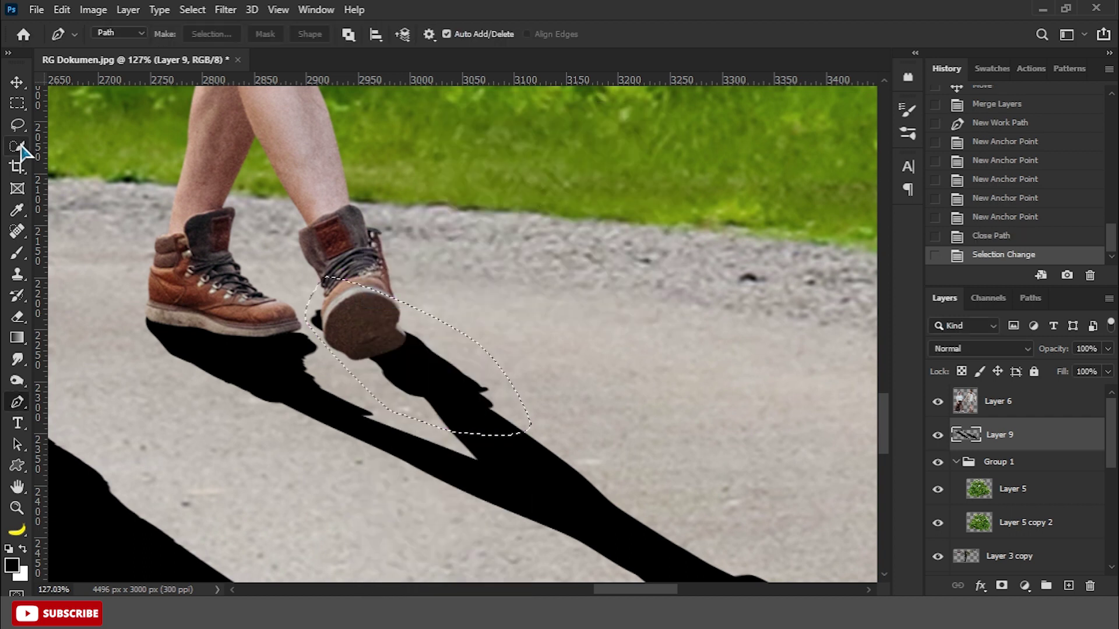
click(18, 145)
right_click(446, 269)
click(513, 394)
click(17, 83)
drag(439, 376, 469, 412)
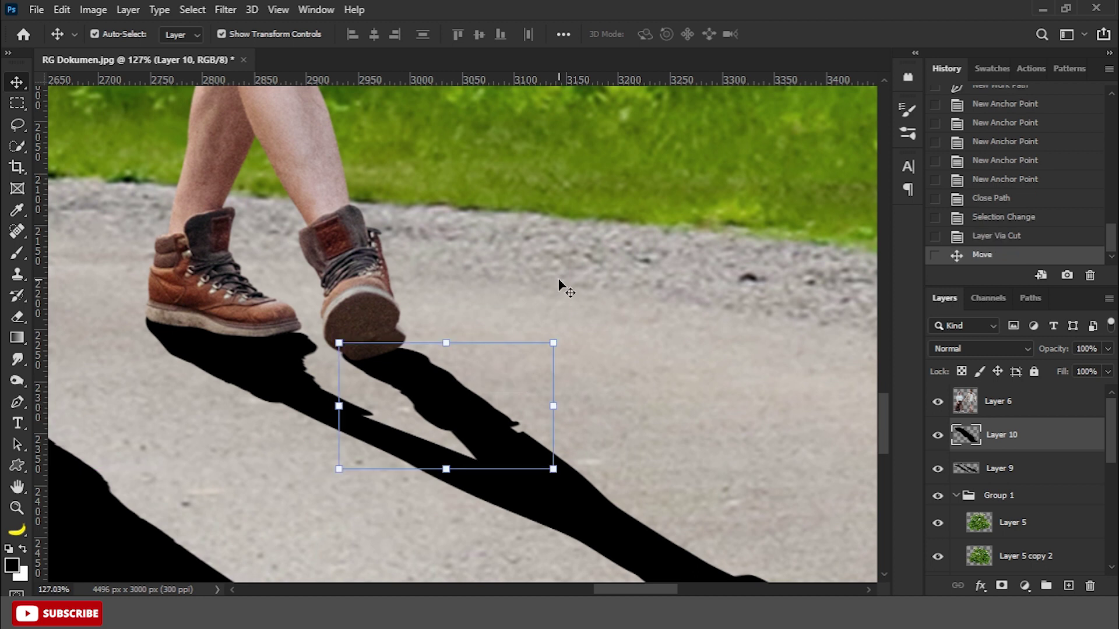
Step: Brush over the gaps at the shadow's edge and merge Layer 9 into Layer 10
scroll(524, 437, down, 2)
scroll(399, 362, down, 2)
scroll(429, 367, down, 2)
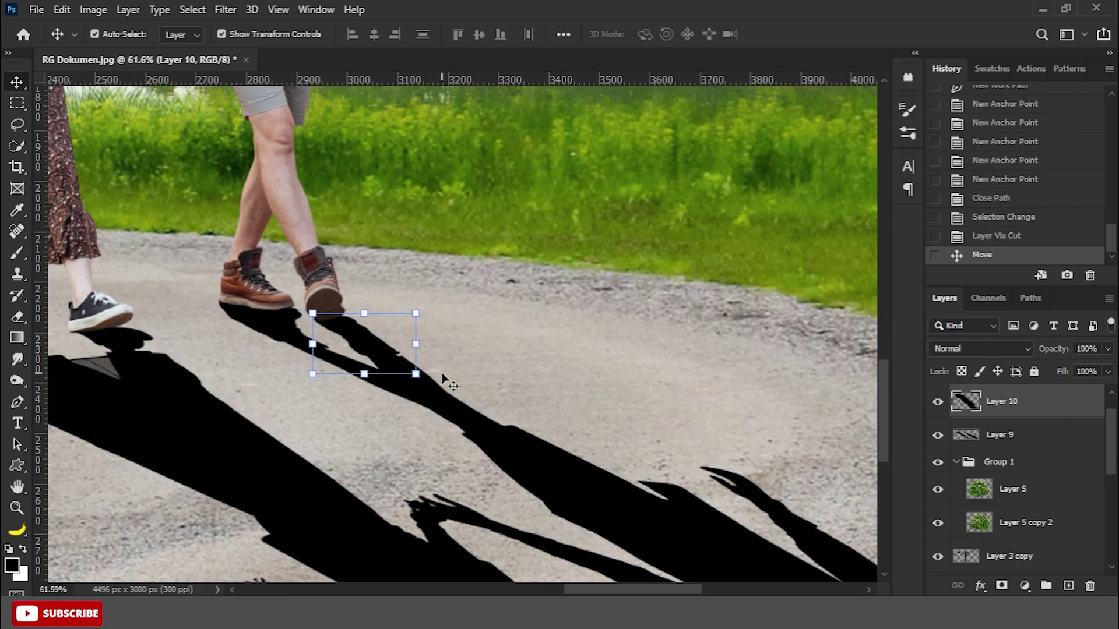
scroll(448, 382, up, 3)
key(b)
scroll(379, 338, up, 3)
click(408, 347)
click(367, 292)
scroll(344, 339, down, 8)
ctrl+click(1008, 440)
key(ctrl+e)
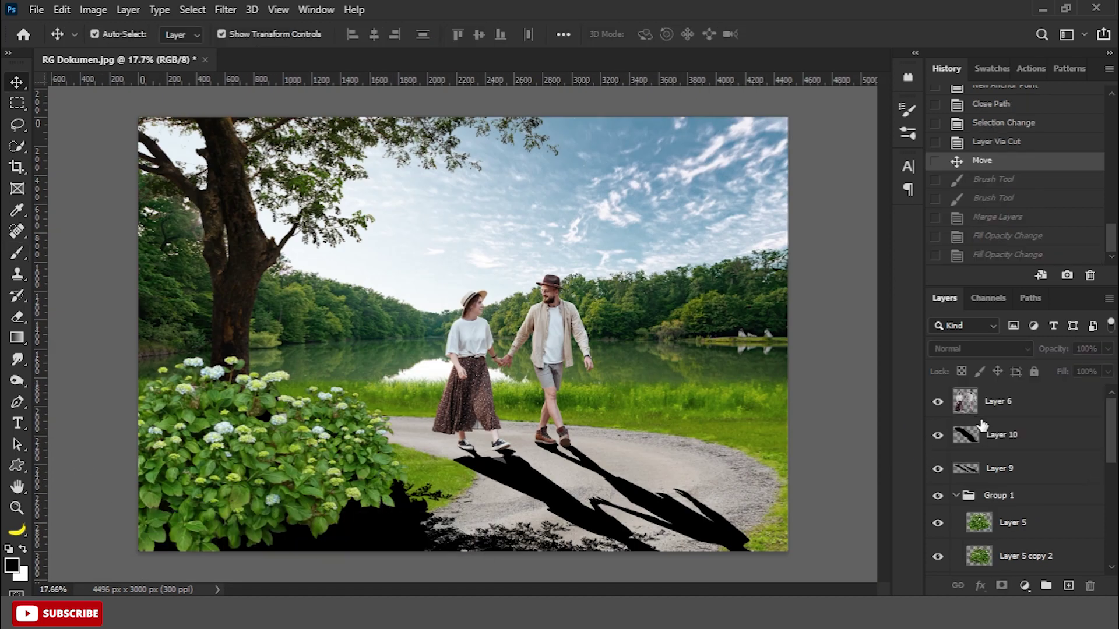
Step: Merge the shadow layers into Layer 10 and move it out of Group 1
click(999, 445)
ctrl+click(1008, 469)
key(ctrl+e)
click(938, 435)
drag(1037, 442, 1024, 548)
Step: Place Layer 10 below Layer 3 copy, merge it with Layer 5 copy 3, and set fill to 50%
scroll(1013, 495, down, 3)
click(938, 492)
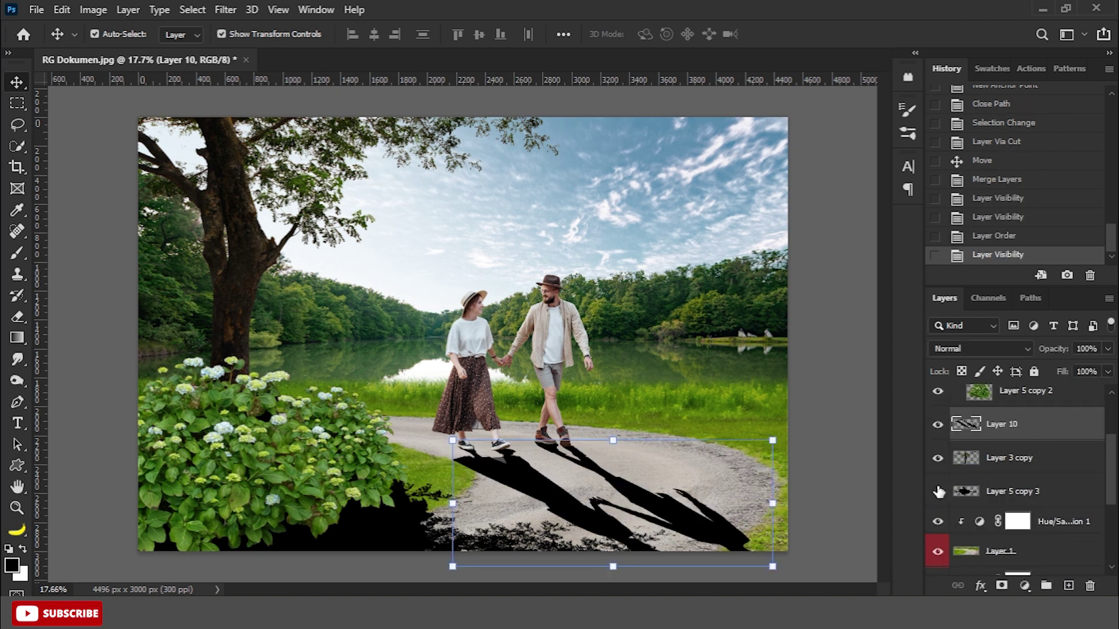
click(937, 458)
click(937, 429)
click(937, 430)
drag(967, 424, 967, 472)
shift+click(1019, 492)
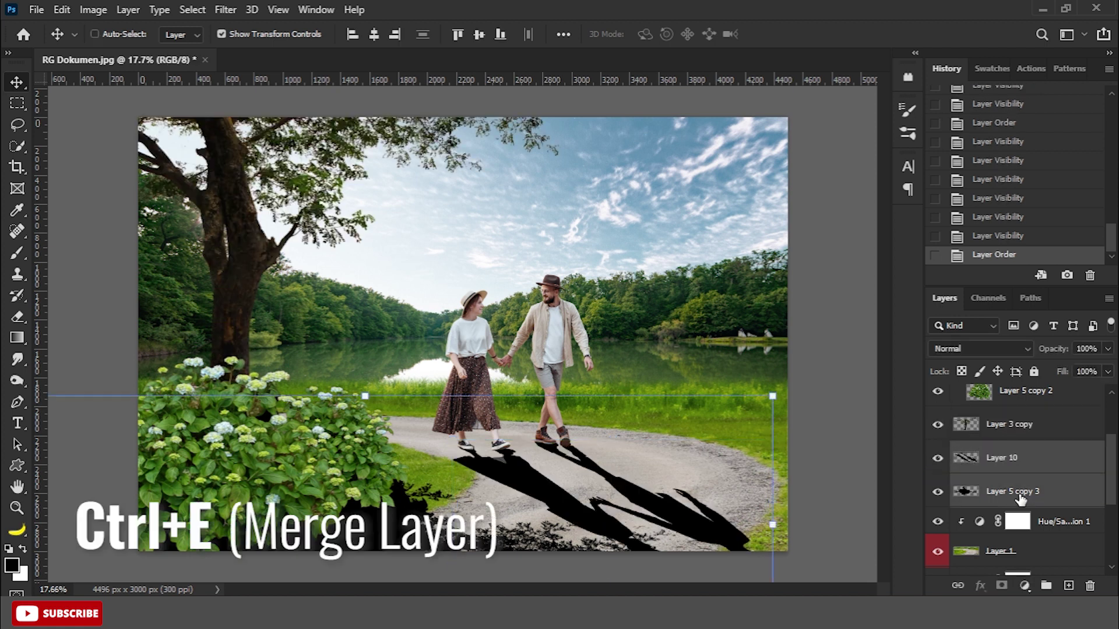
key(ctrl+e)
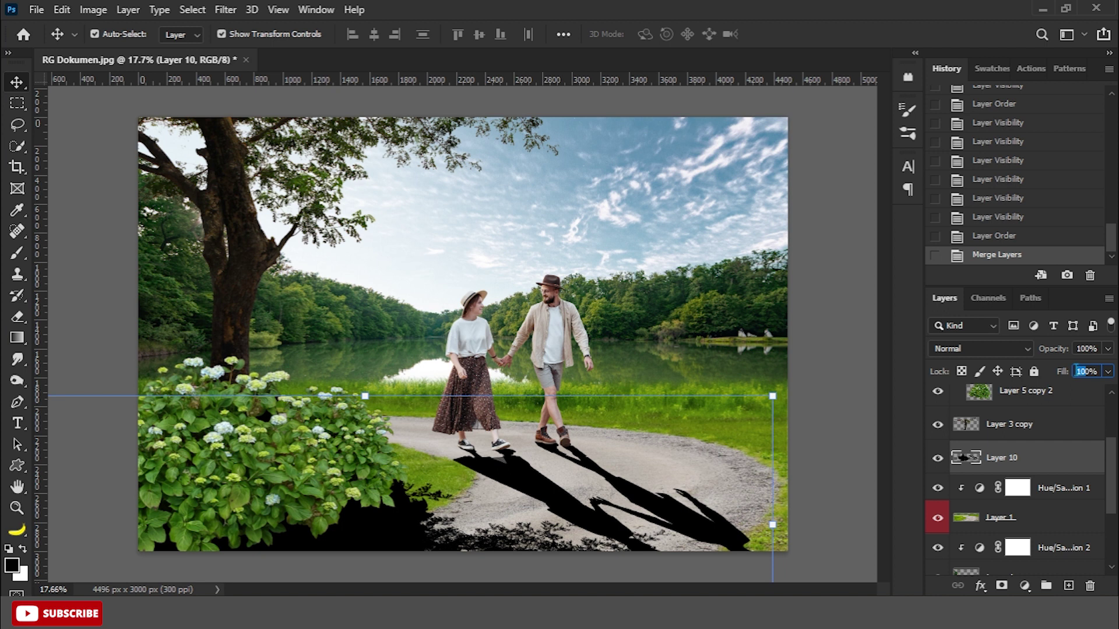
text(50)
key(Return)
scroll(622, 379, down, 2)
Step: Clip a brightening Levels adjustment to the tree layer Layer 3 copy and defringe its edges
click(1008, 425)
click(1024, 586)
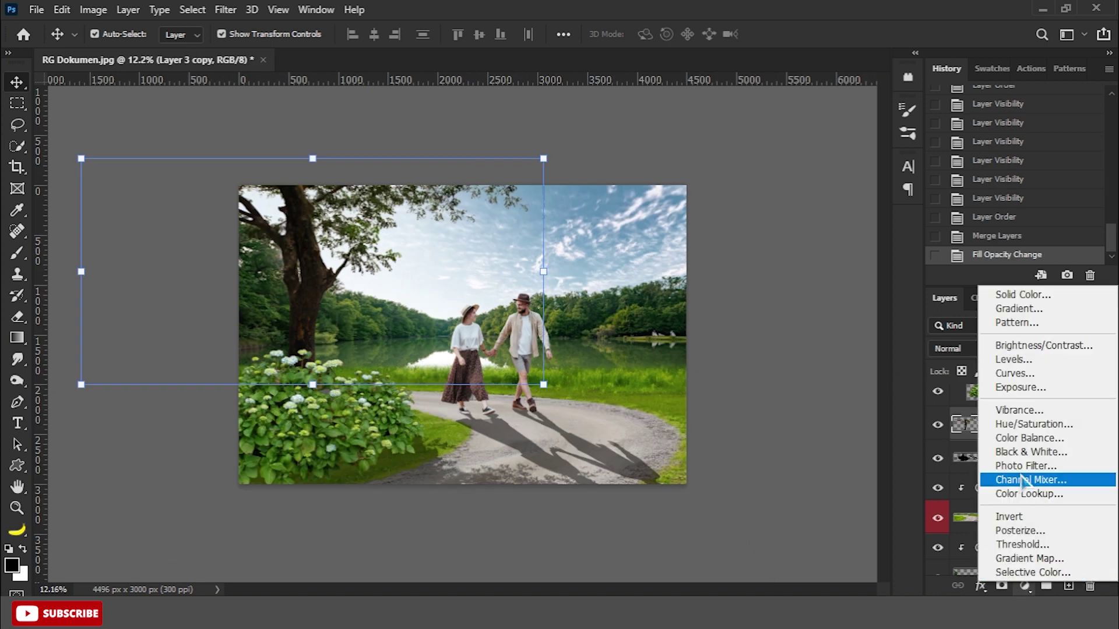
click(1014, 360)
click(804, 405)
drag(905, 346, 877, 347)
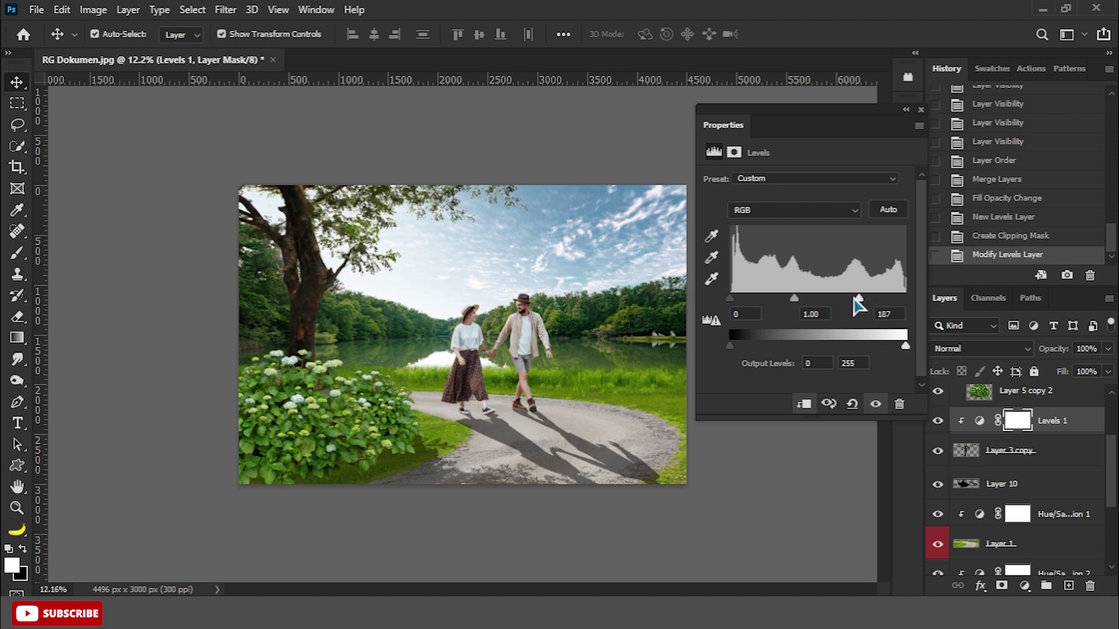
click(921, 110)
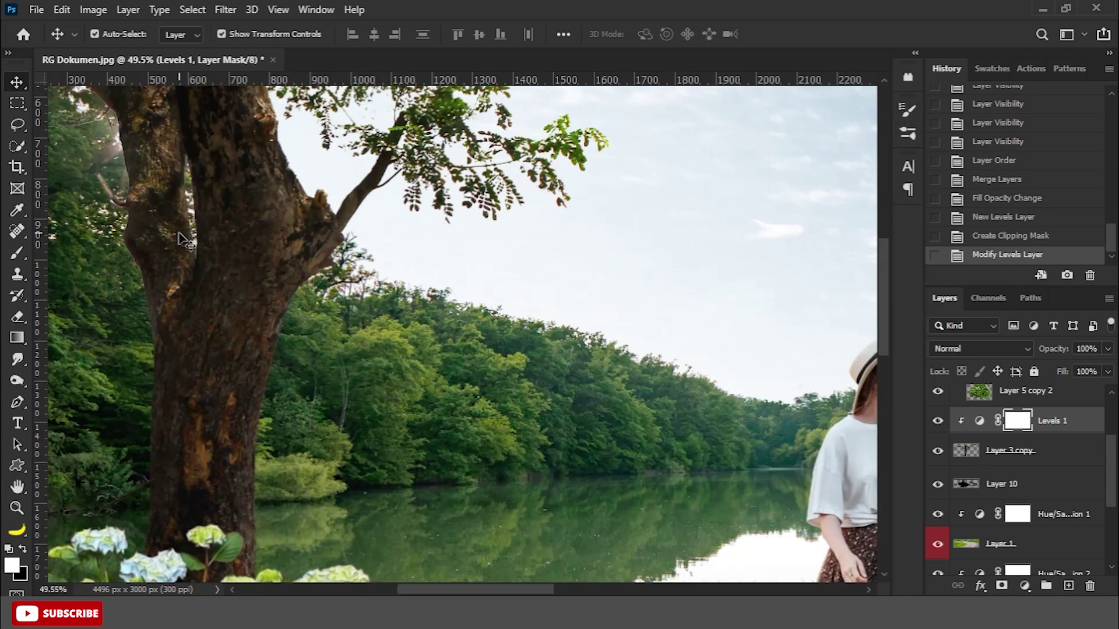
click(651, 461)
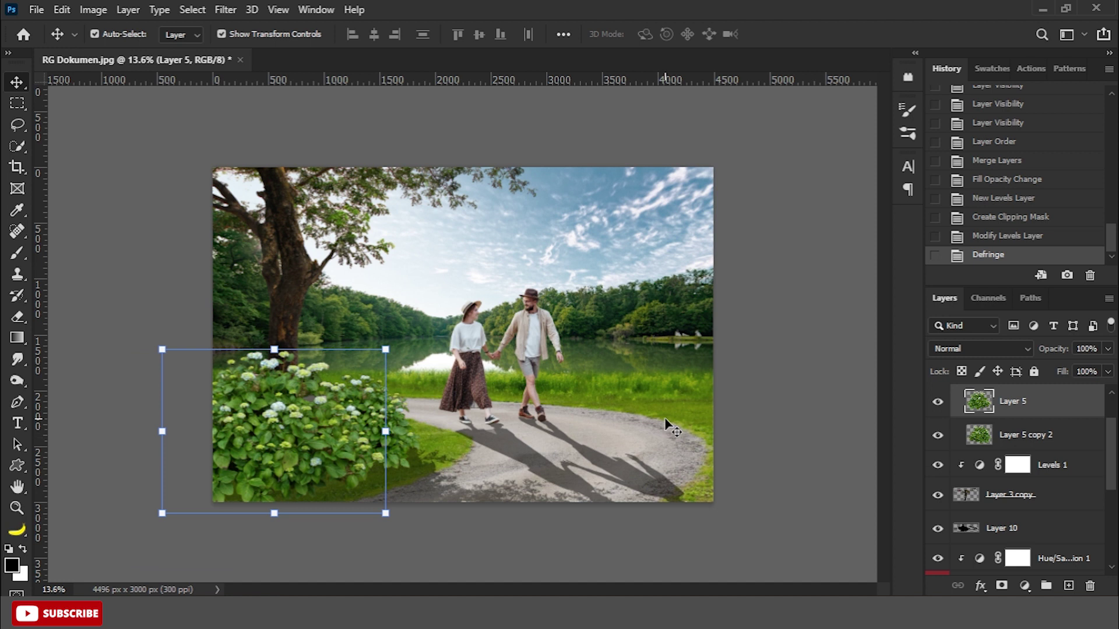
scroll(1009, 504, down, 3)
Step: Add a new layer clipped to the grass and paint soft black shadow under the hydrangeas
click(1068, 585)
click(18, 253)
text(40)
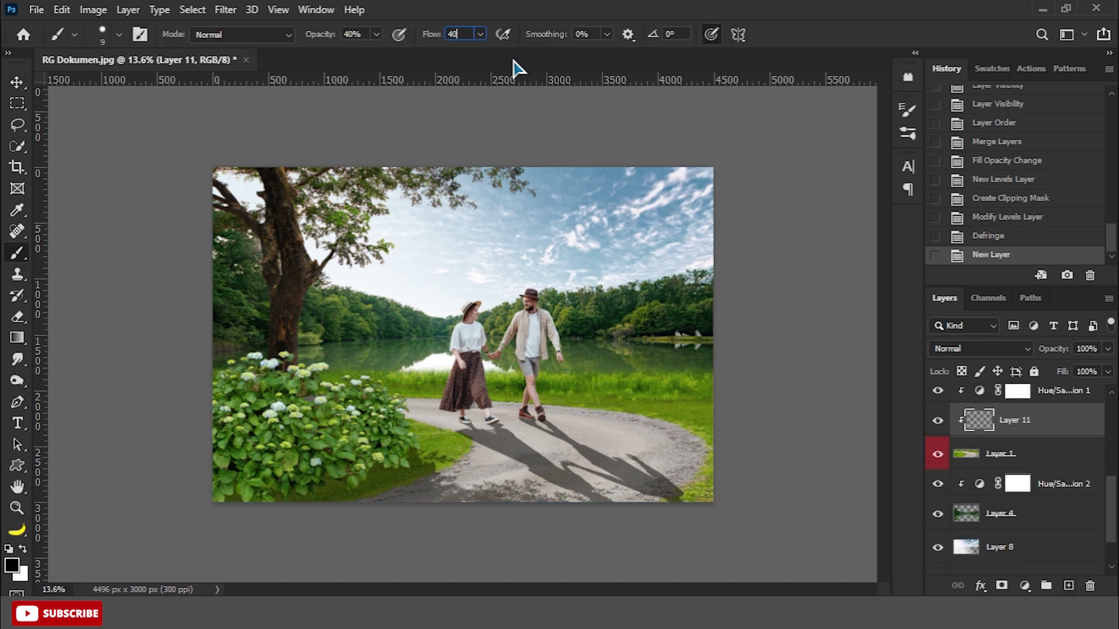
right_click(475, 404)
click(474, 403)
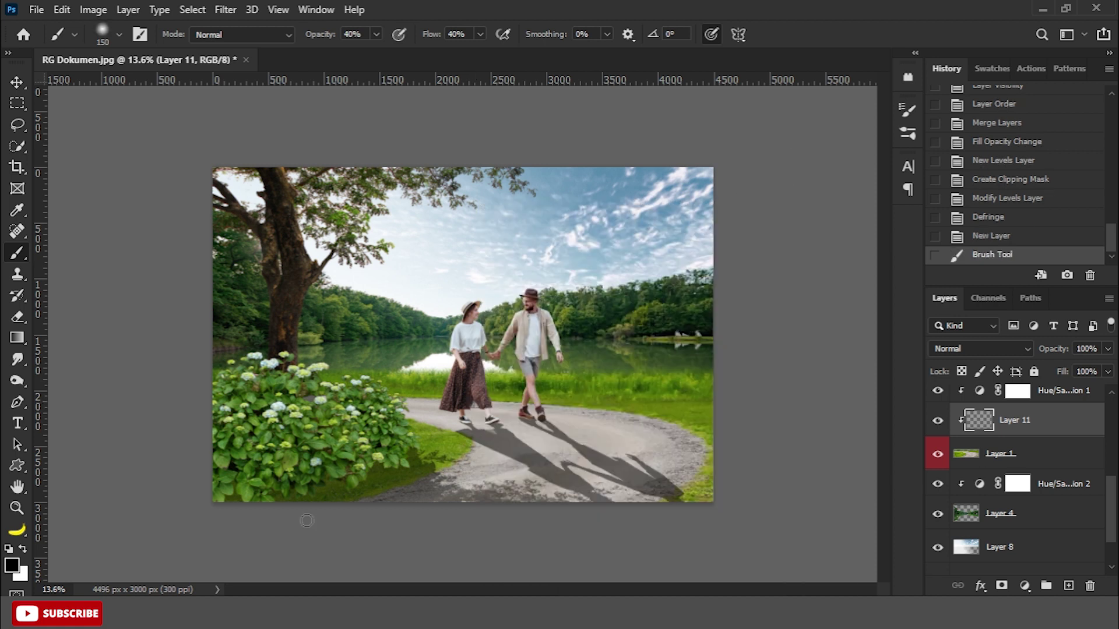
scroll(466, 400, up, 3)
drag(462, 397, 466, 392)
drag(218, 467, 262, 425)
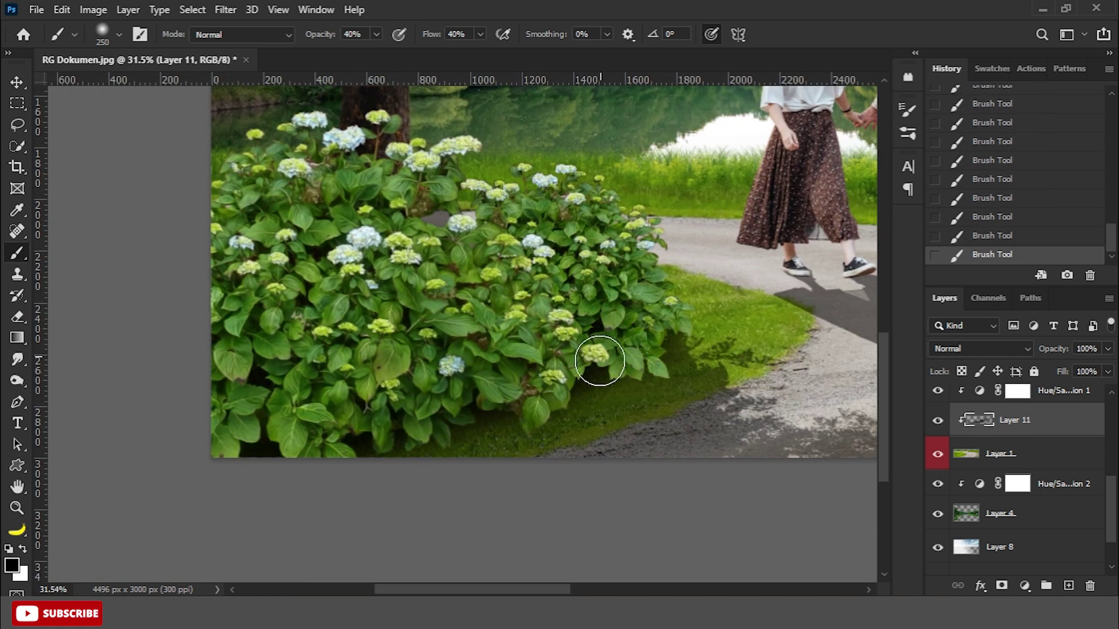
Step: Resize the brush to refine the hydrangea shadow, then select the grass layer Layer 1
scroll(641, 363, up, 2)
key(bracketleft)
key(bracketleft)
key(bracketleft)
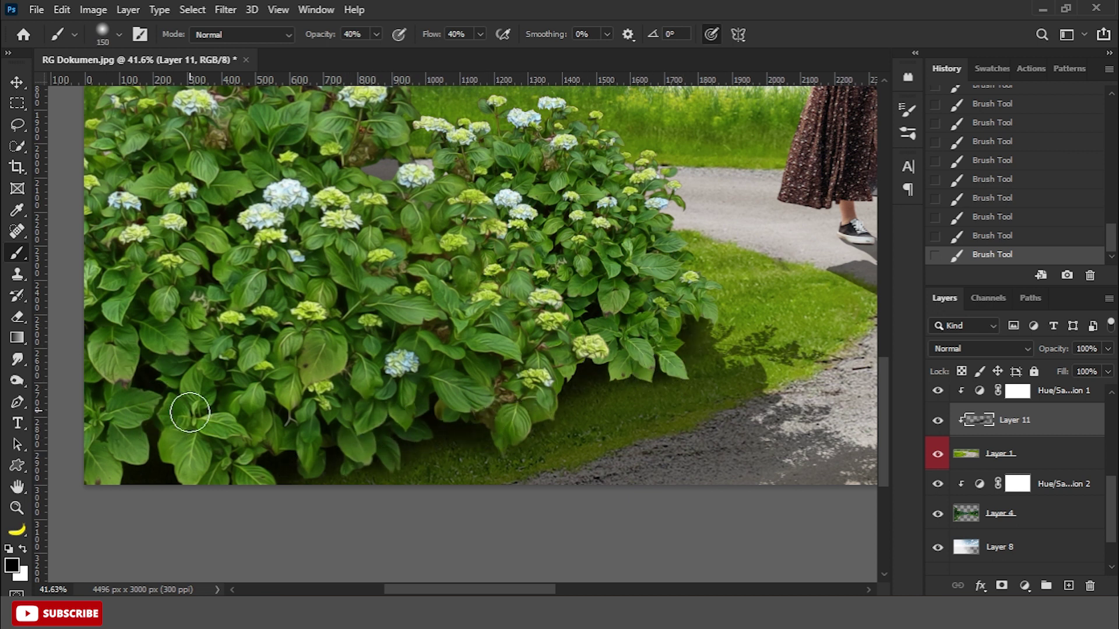
scroll(190, 413, down, 5)
key(bracketright)
key(bracketright)
key(bracketright)
key(v)
scroll(462, 335, down, 2)
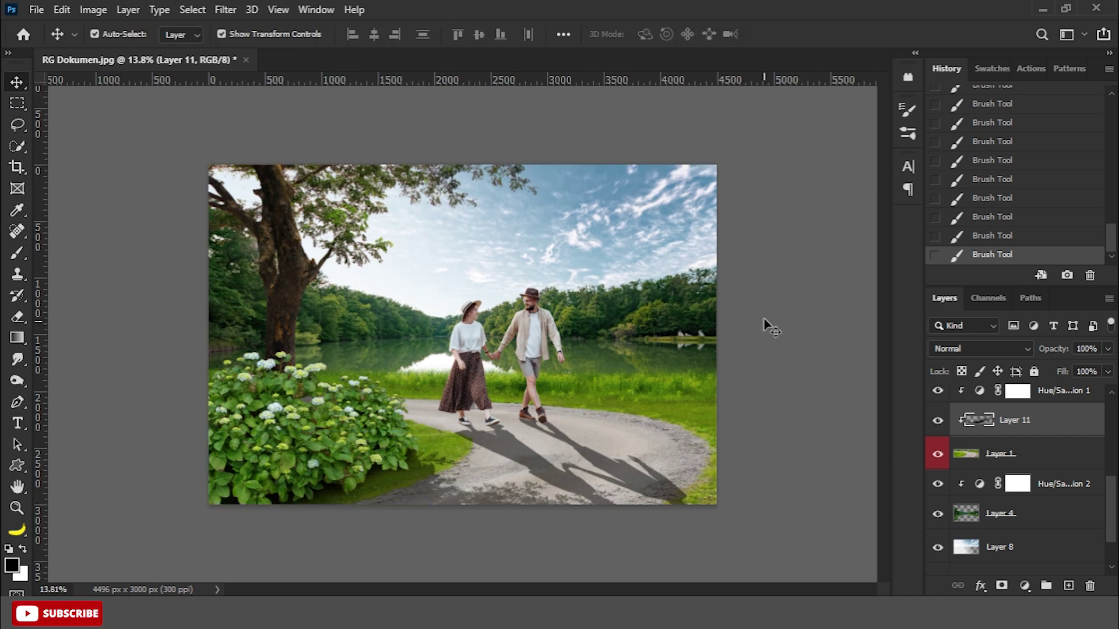
click(757, 333)
Step: Add a new empty layer clipped to the grass for the shoe shadows
key(ctrl+shift+alt+n)
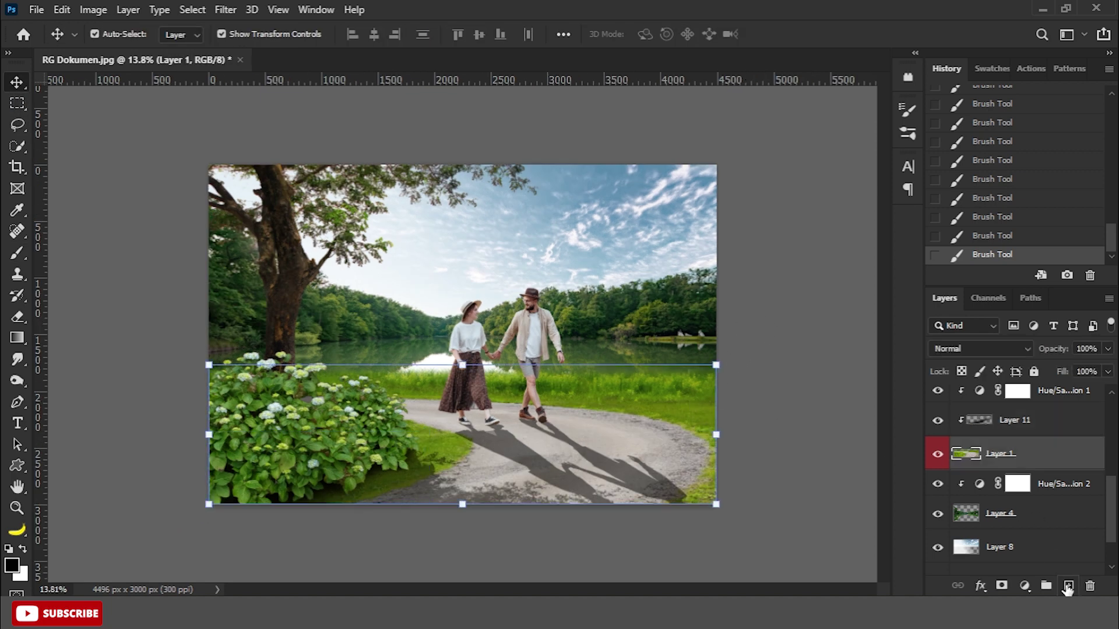
key(ctrl+alt+g)
click(14, 262)
scroll(461, 422, up, 5)
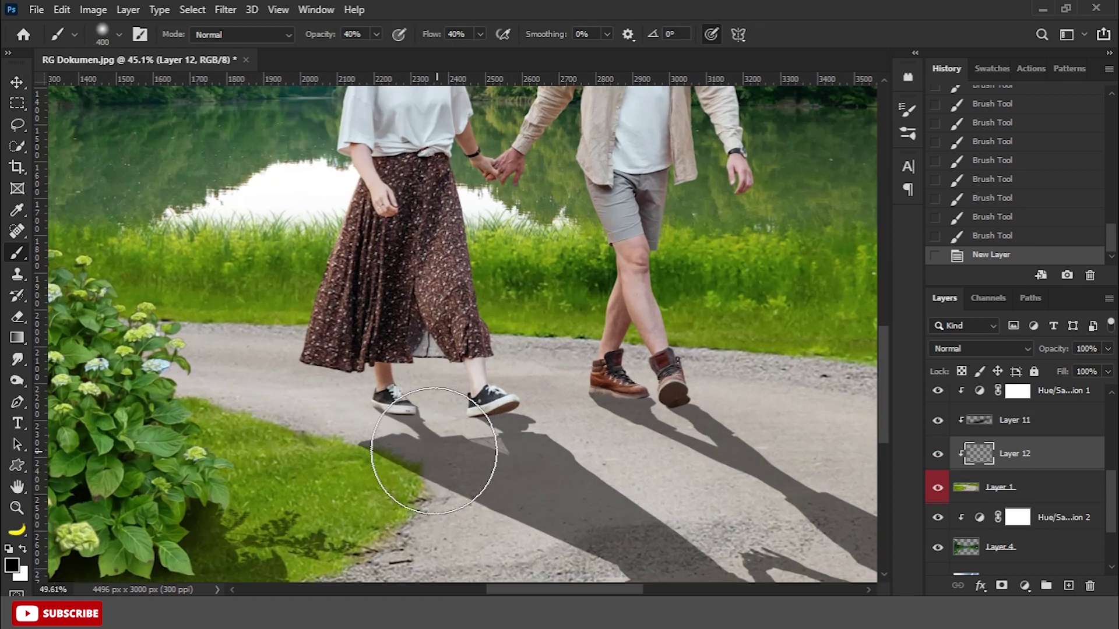
scroll(407, 402, up, 5)
scroll(385, 375, up, 2)
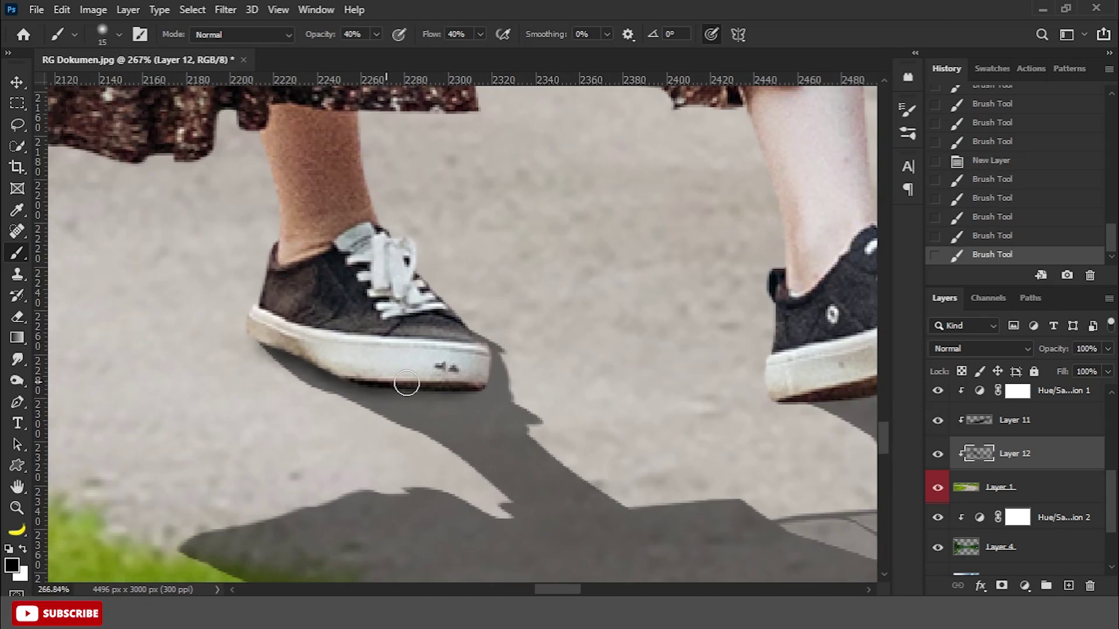
scroll(350, 373, down, 3)
scroll(300, 361, down, 3)
scroll(559, 349, up, 5)
Step: Paint a black contact shadow under the raised shoe, then mask and soften its edges
key(])
drag(402, 344, 606, 350)
key(])
drag(361, 343, 568, 355)
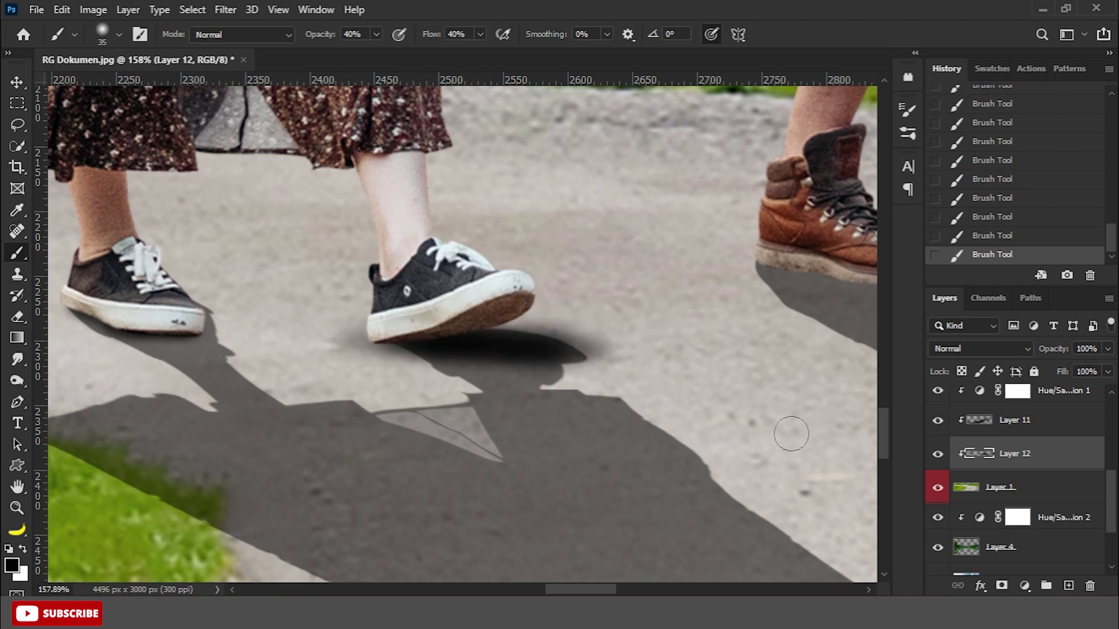
click(1001, 586)
drag(409, 314, 559, 335)
drag(524, 332, 617, 344)
drag(560, 338, 506, 308)
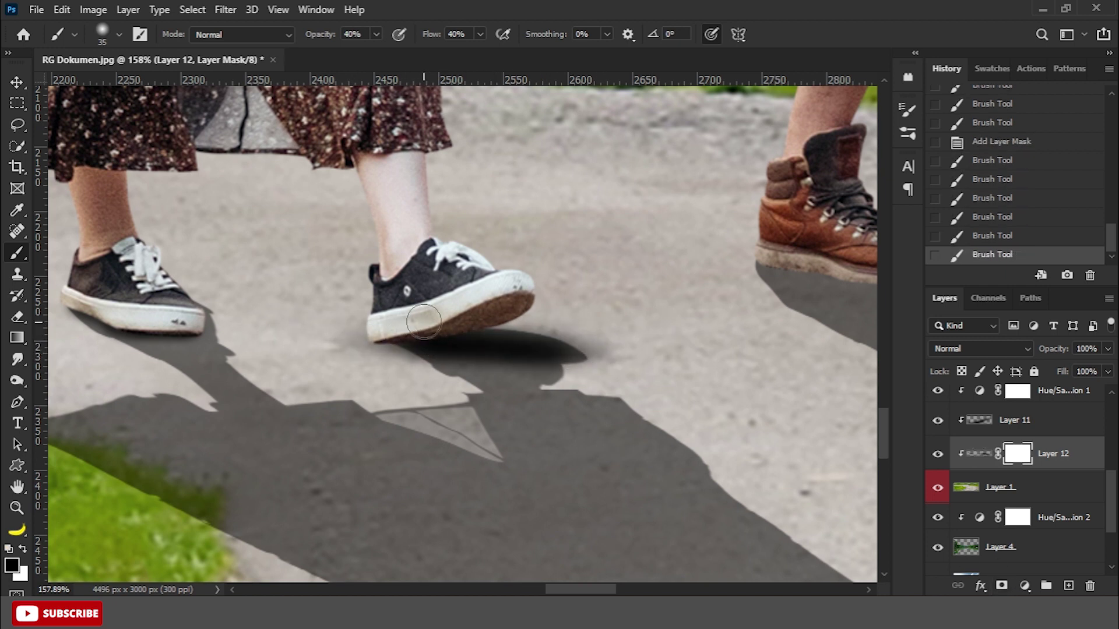
Step: Darken the shadow along the boot's sole and under its heel, then view the whole image
scroll(636, 343, down, 5)
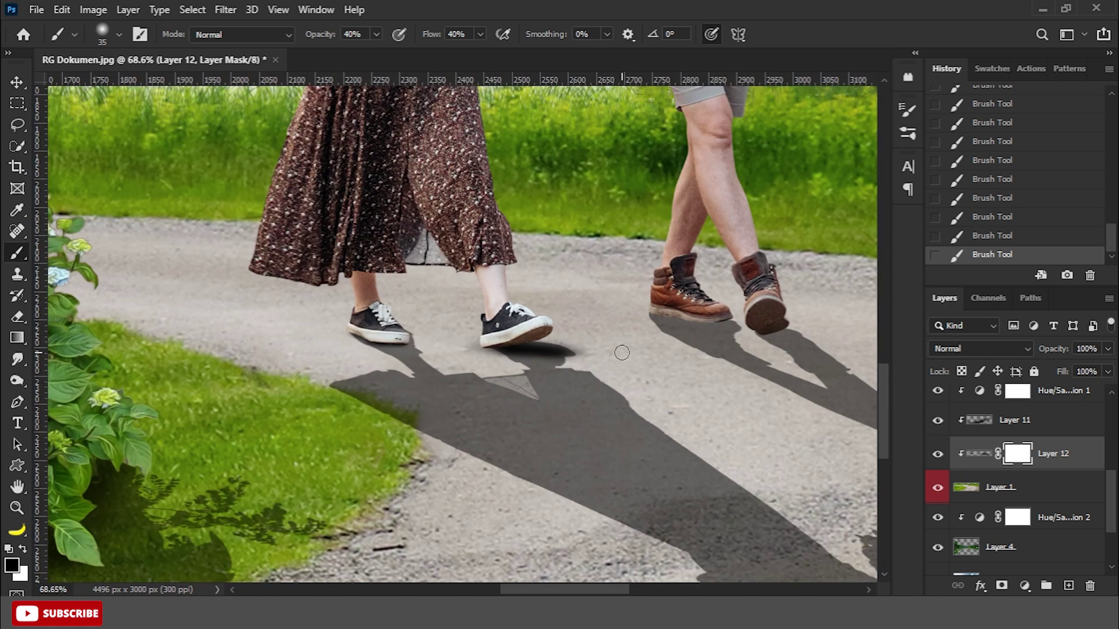
scroll(880, 274, up, 2)
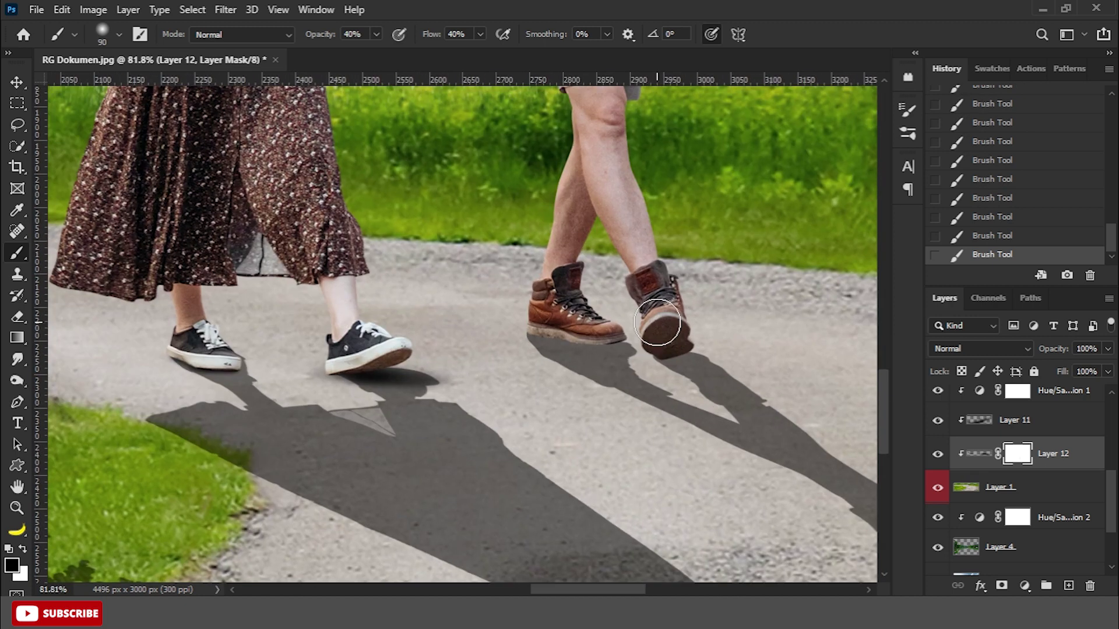
scroll(880, 274, up, 3)
scroll(600, 370, up, 2)
key(bracketleft)
key(bracketleft)
key(bracketleft)
scroll(570, 362, up, 2)
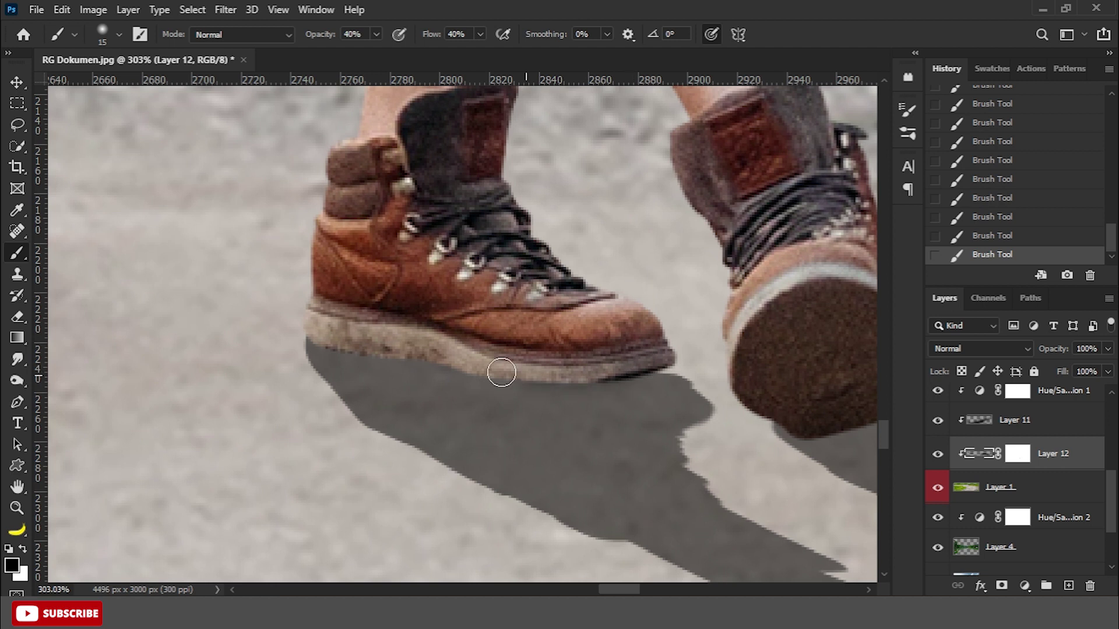
drag(499, 374, 645, 379)
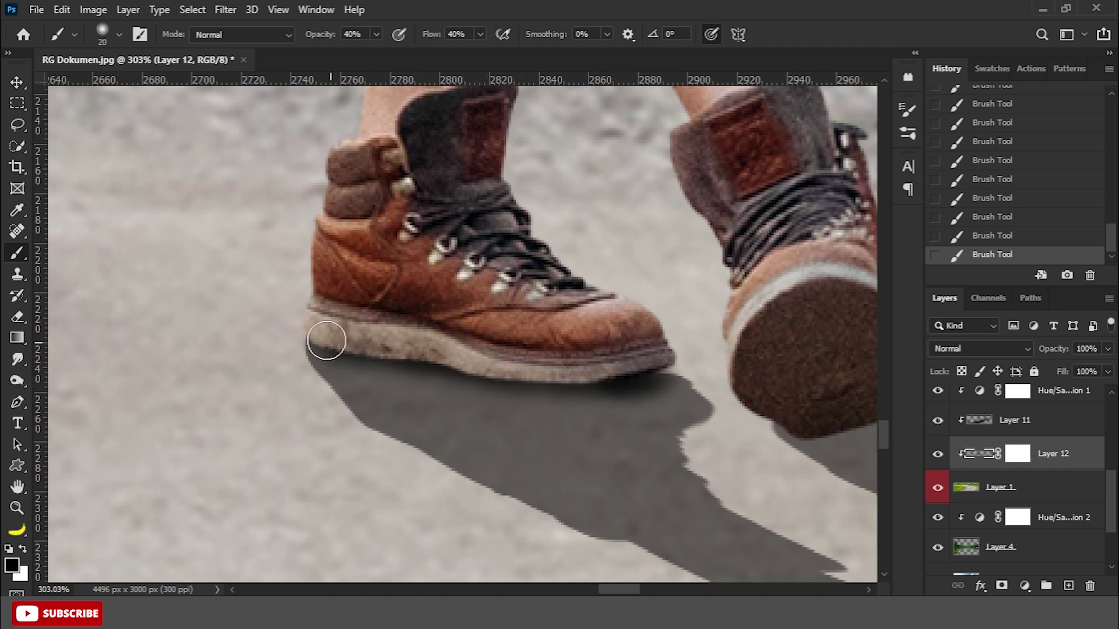
scroll(326, 340, down, 3)
key(bracketright)
key(bracketright)
key(bracketright)
drag(587, 387, 601, 406)
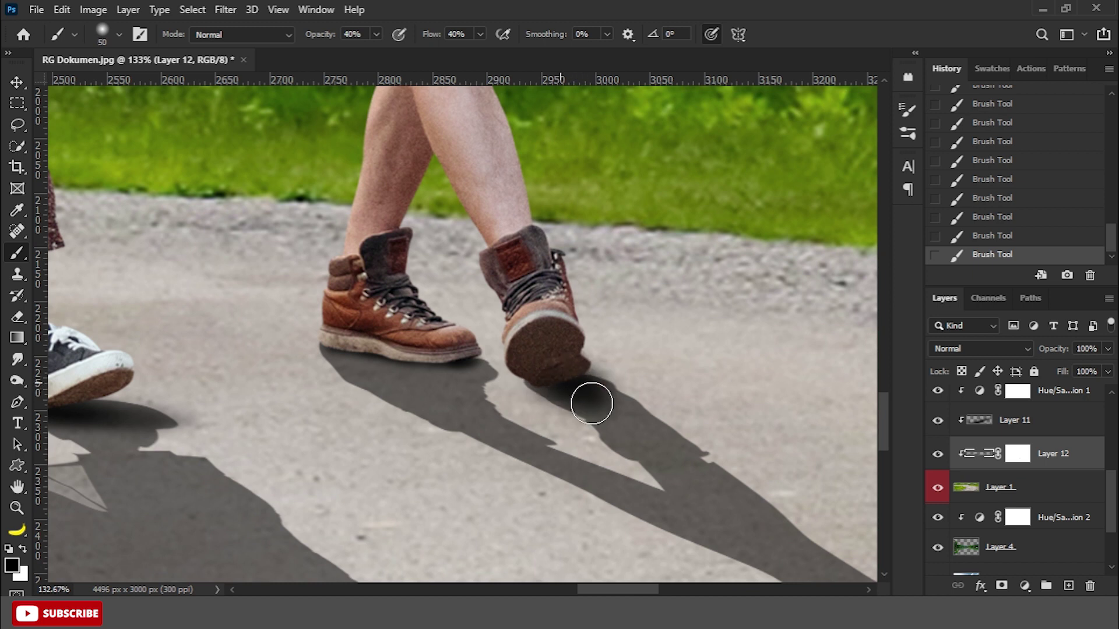
drag(592, 403, 557, 383)
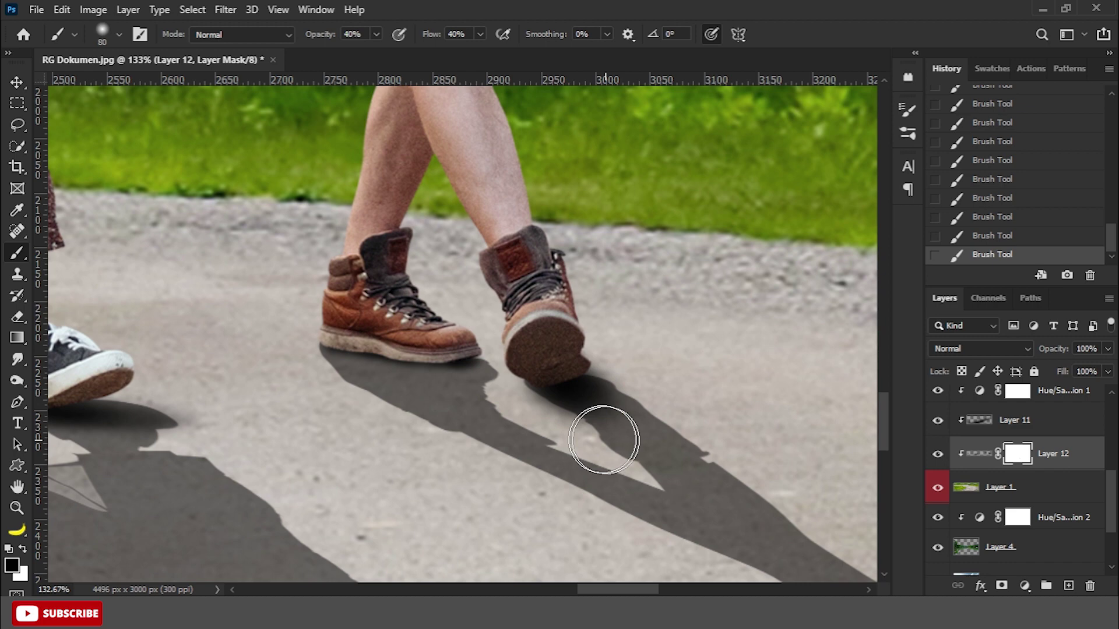
key(ctrl+0)
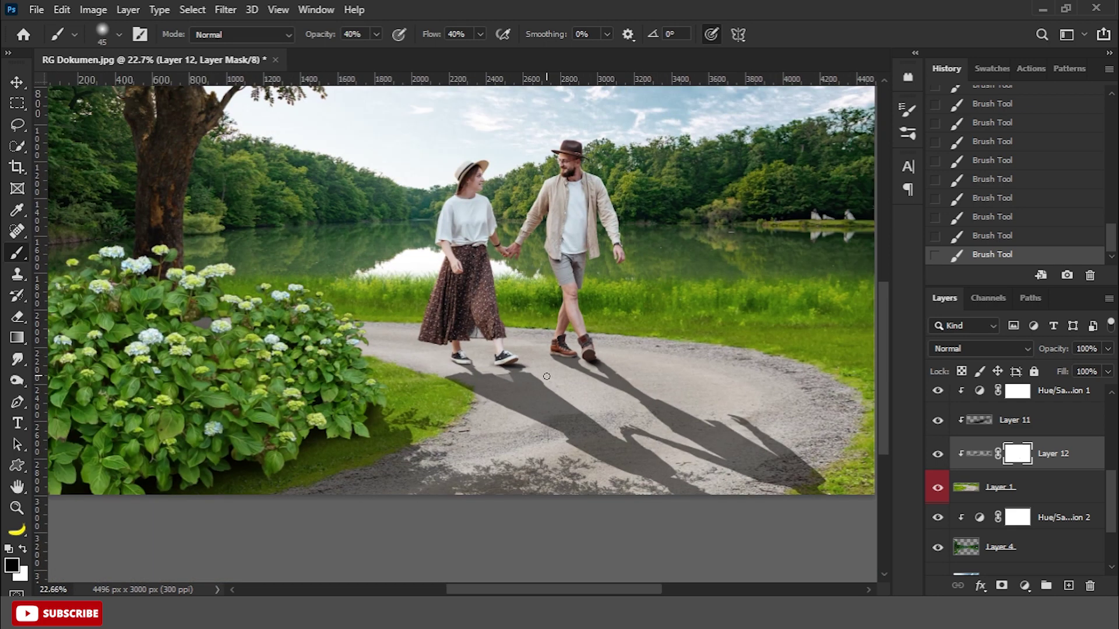
scroll(546, 376, up, 5)
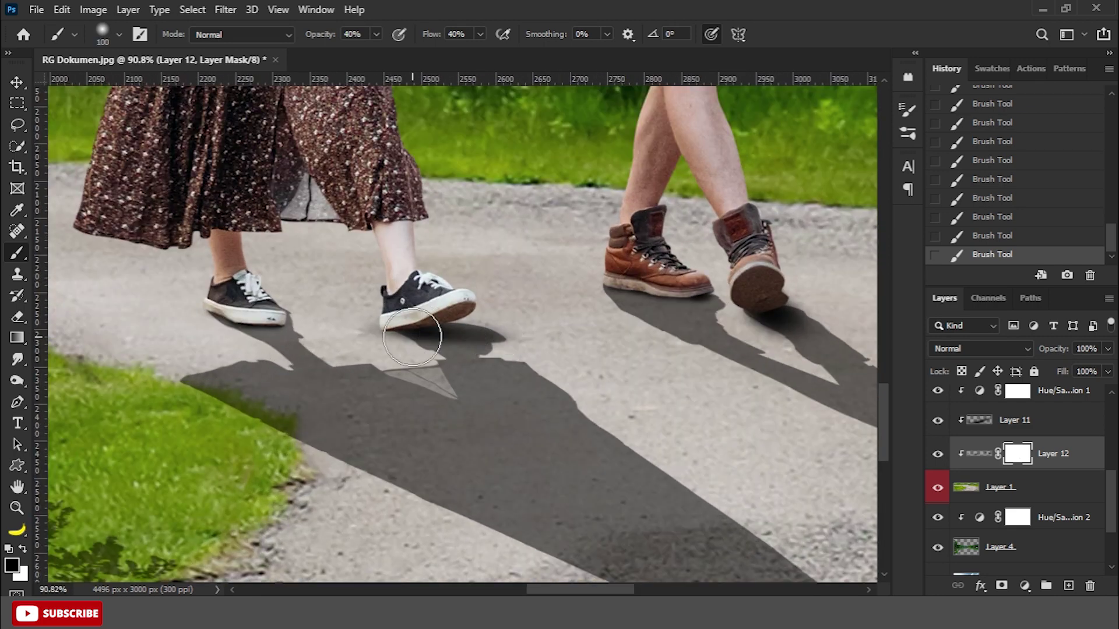
scroll(549, 358, down, 2)
scroll(548, 358, down, 3)
Step: Apply a Gaussian Blur of about 2.5 px to the cast shadows on Layer 10
scroll(660, 378, down, 1)
click(17, 82)
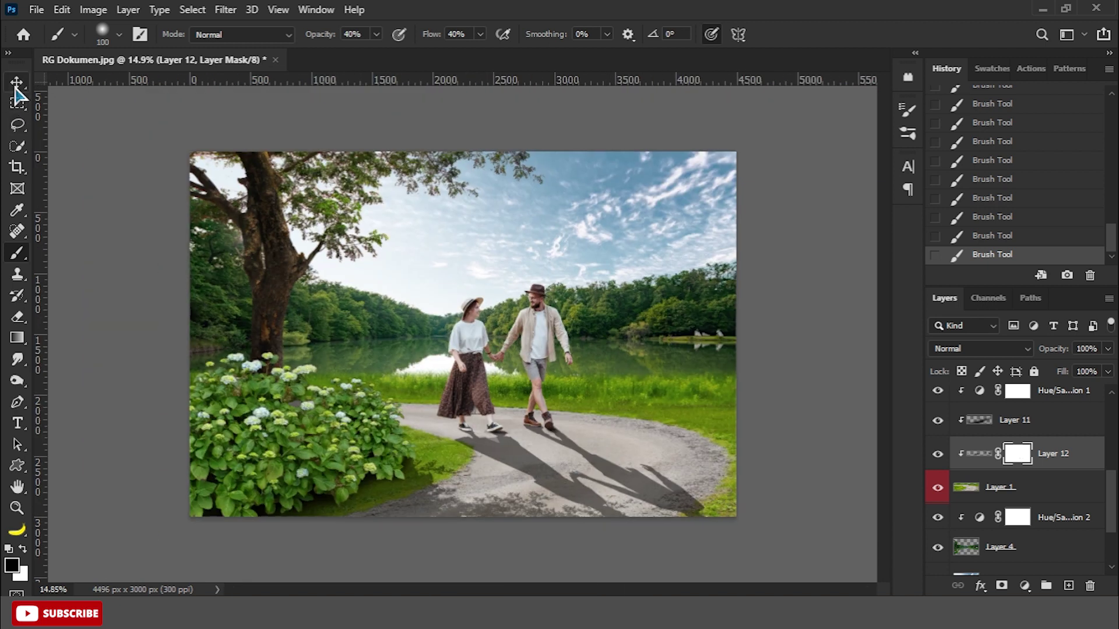
scroll(1009, 487, up, 3)
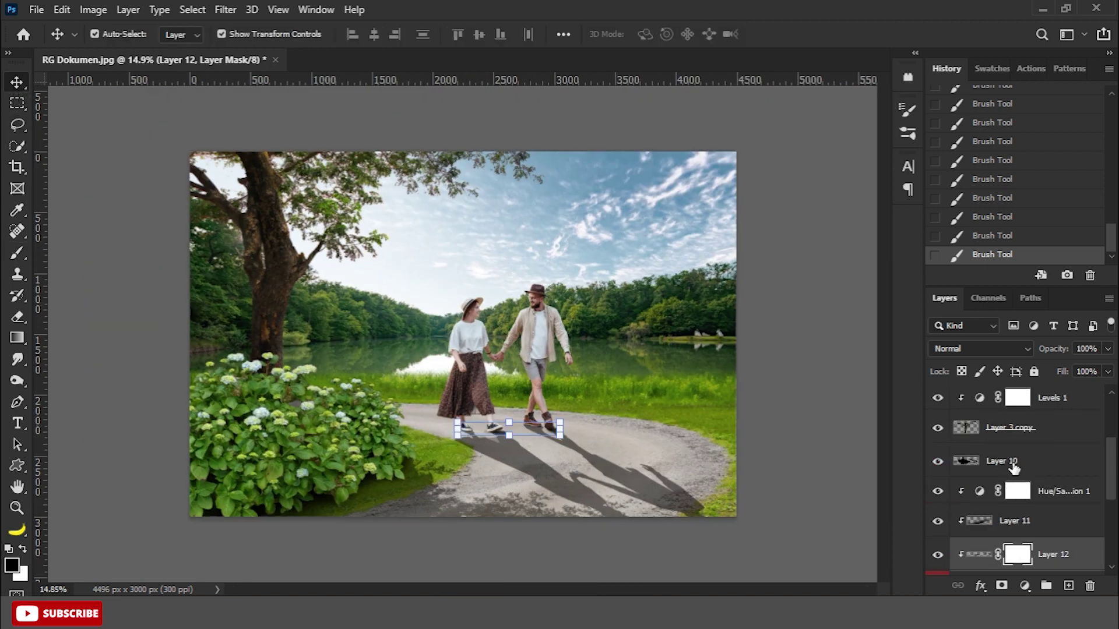
click(1014, 466)
click(226, 10)
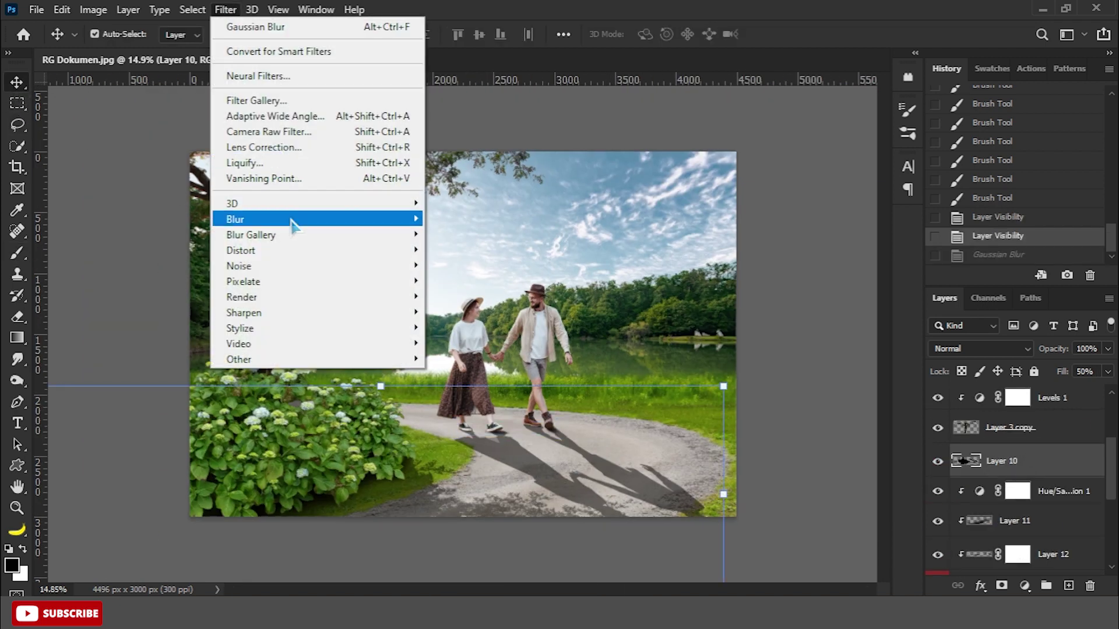
mouse_move(262, 219)
click(484, 282)
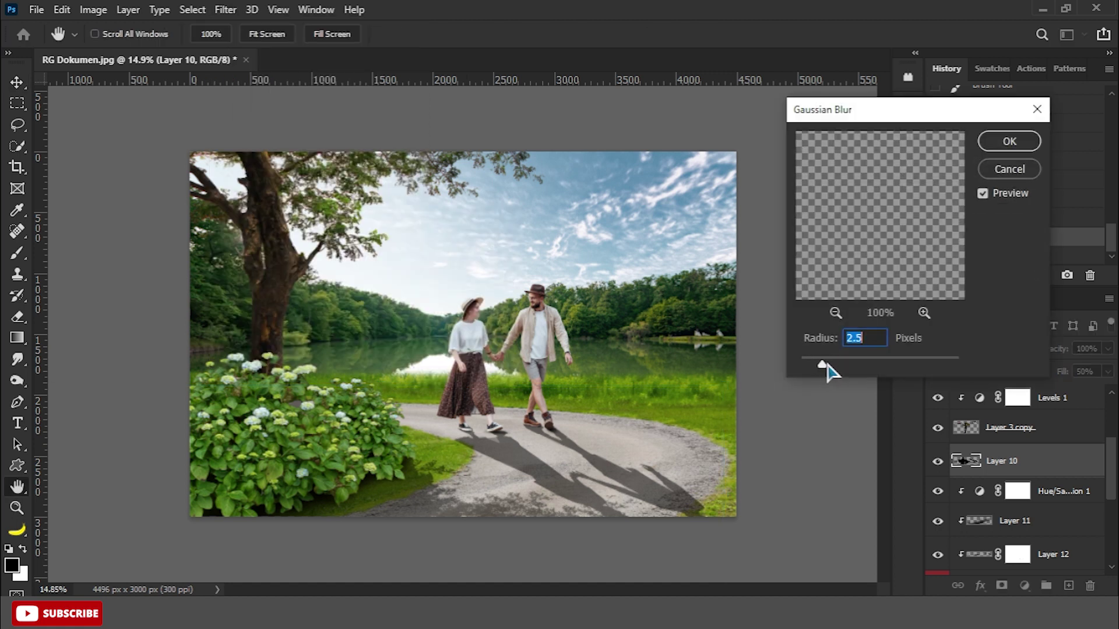
click(1008, 143)
Step: Mask Layer 10 and fade the shadows' far ends with a huge soft brush
click(1002, 586)
right_click(17, 252)
click(82, 257)
scroll(87, 251, down, 2)
key(bracketright)
key(bracketright)
key(bracketright)
key(bracketright)
mouse_move(607, 487)
mouse_down()
mouse_move(617, 480)
mouse_move(524, 512)
mouse_move(579, 489)
mouse_up()
key(bracketright)
key(bracketright)
key(bracketright)
mouse_move(655, 536)
mouse_down()
mouse_move(649, 545)
mouse_move(553, 463)
mouse_up()
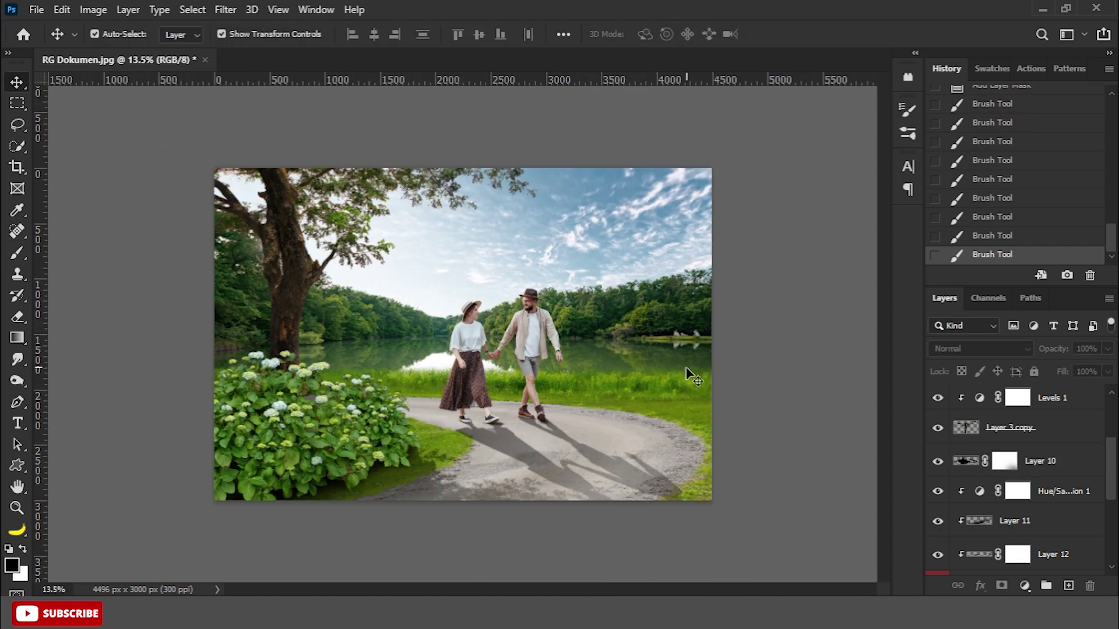
Step: Add a Brightness/Contrast adjustment at -45 above Layer 1 and invert its mask
click(687, 370)
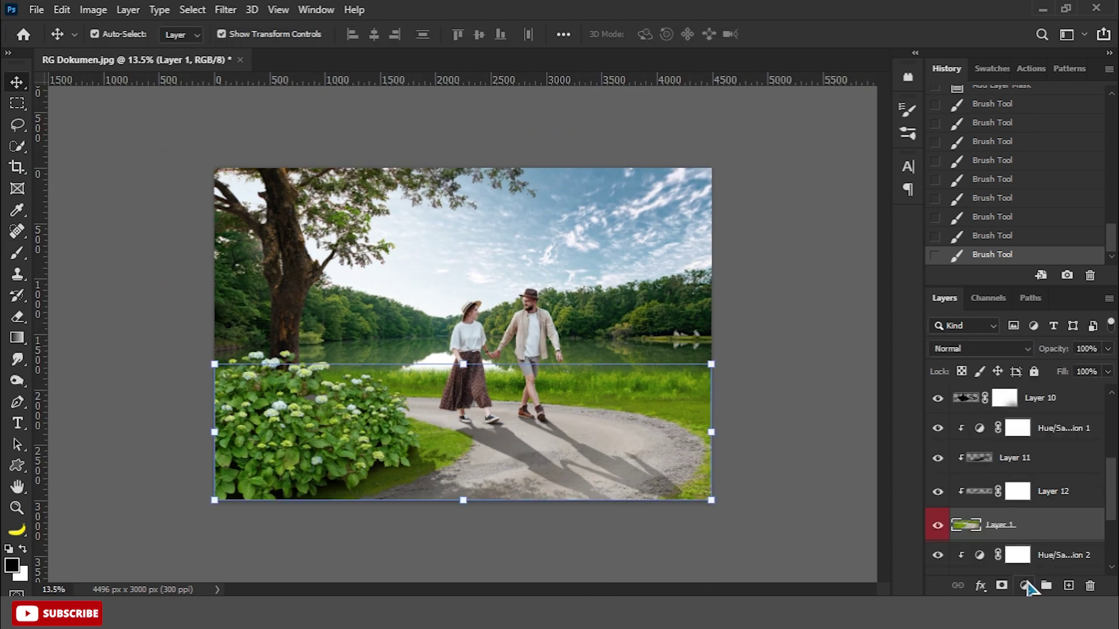
click(1024, 586)
click(1042, 343)
drag(806, 221, 776, 221)
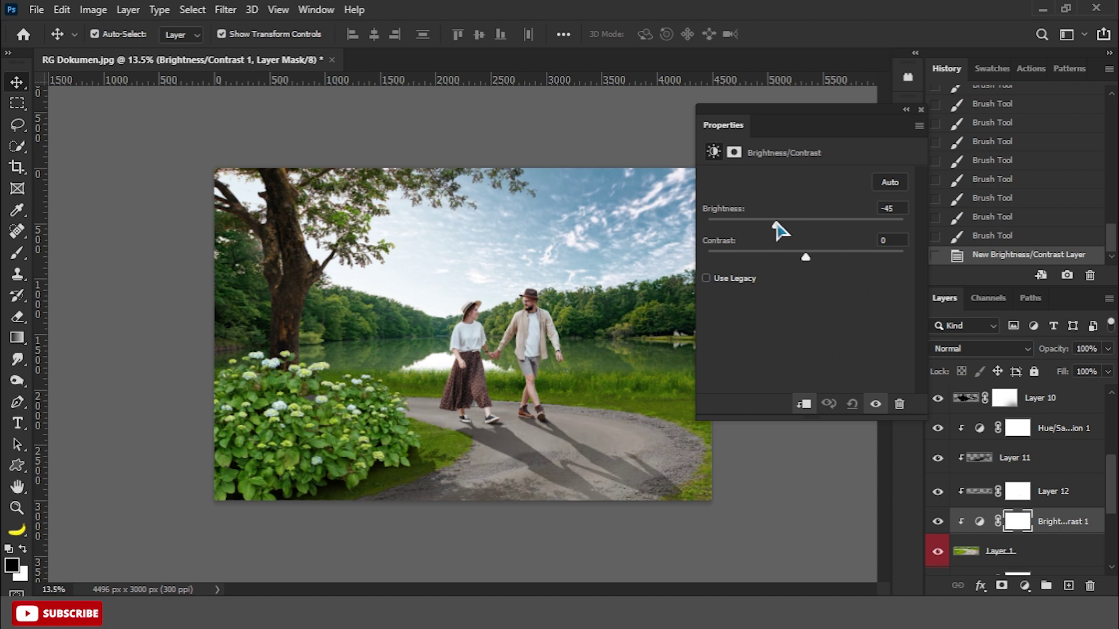
click(920, 109)
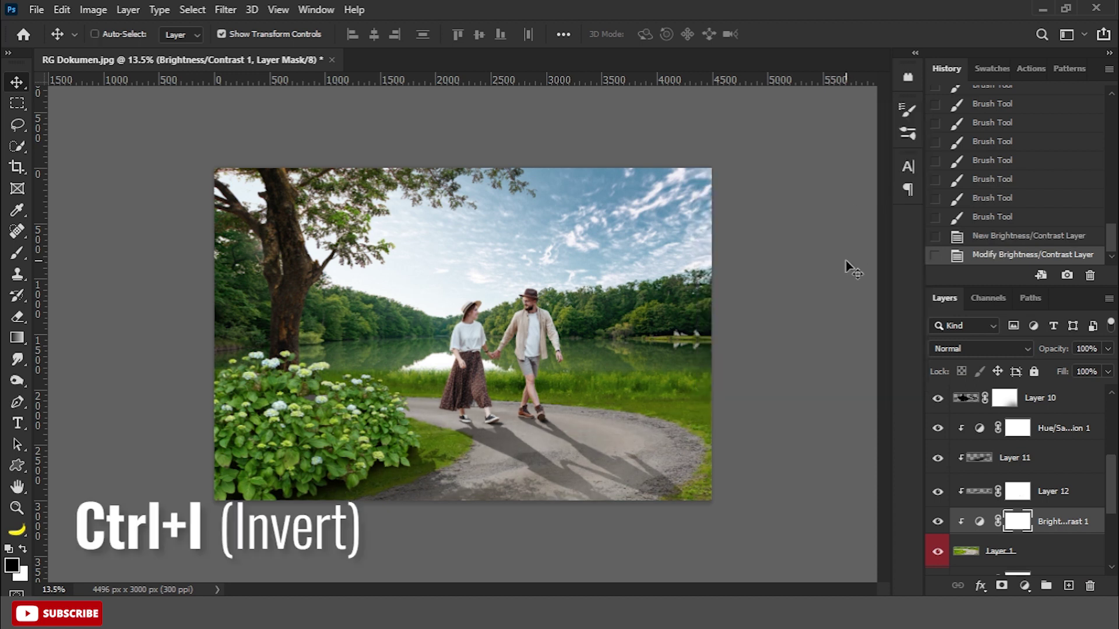
key(ctrl+i)
Step: Paint white at full flow to reveal the darkening in the lower-right ground corner
click(17, 252)
click(377, 33)
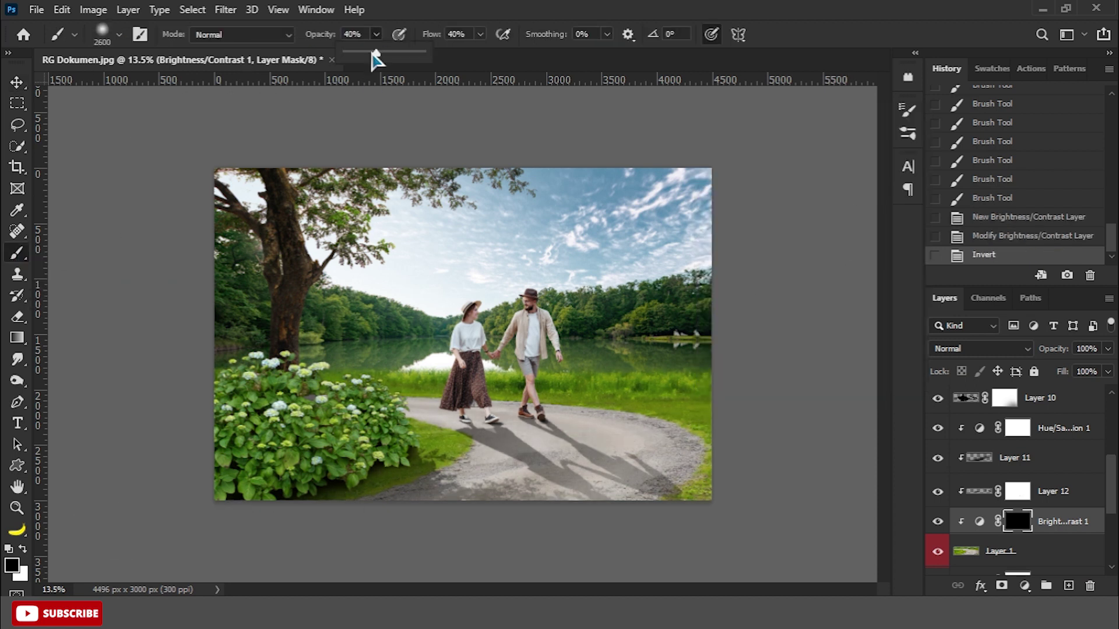
key(shift+0)
key(bracketleft)
key(bracketleft)
key(bracketleft)
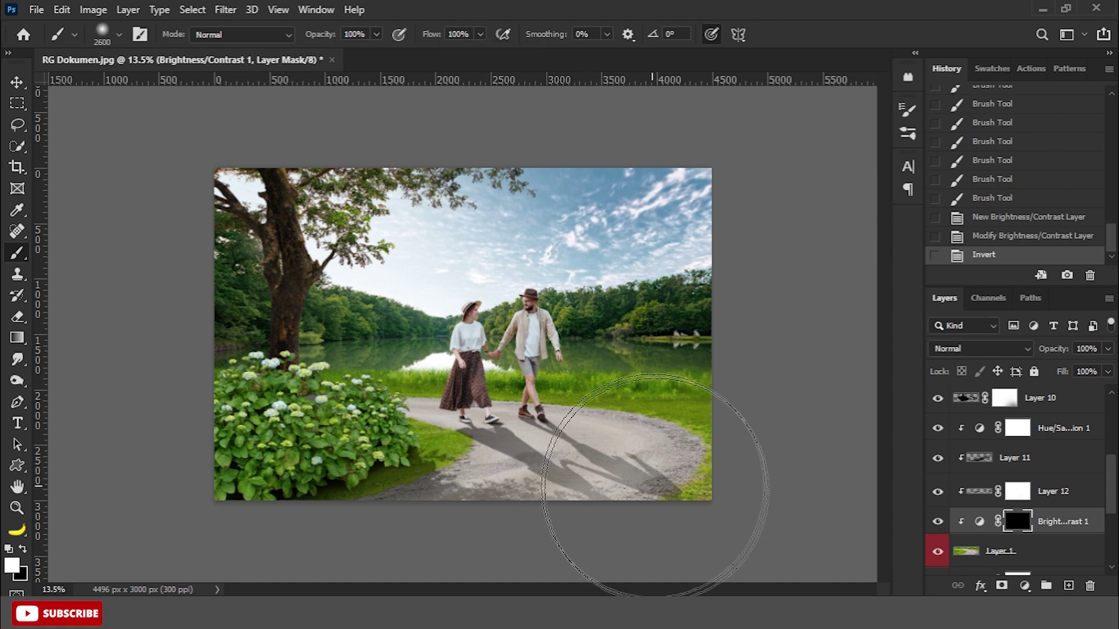
key(x)
drag(712, 437, 669, 525)
mouse_move(751, 504)
mouse_down()
mouse_move(225, 525)
mouse_move(583, 533)
mouse_move(437, 549)
mouse_up()
key(bracketleft)
key(x)
Step: Lower the Hue/Saturation 1 saturation to -19
click(999, 551)
double_click(978, 430)
drag(806, 274, 781, 275)
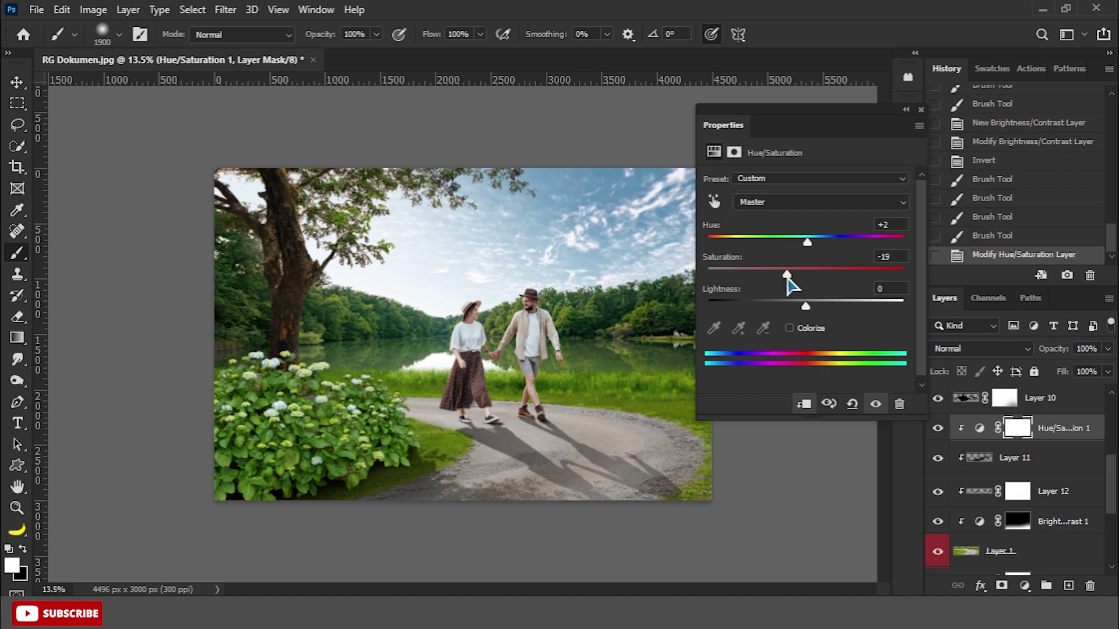
click(921, 111)
Step: Add a Solid Color fill layer in warm yellow #fbcc5b
click(1024, 585)
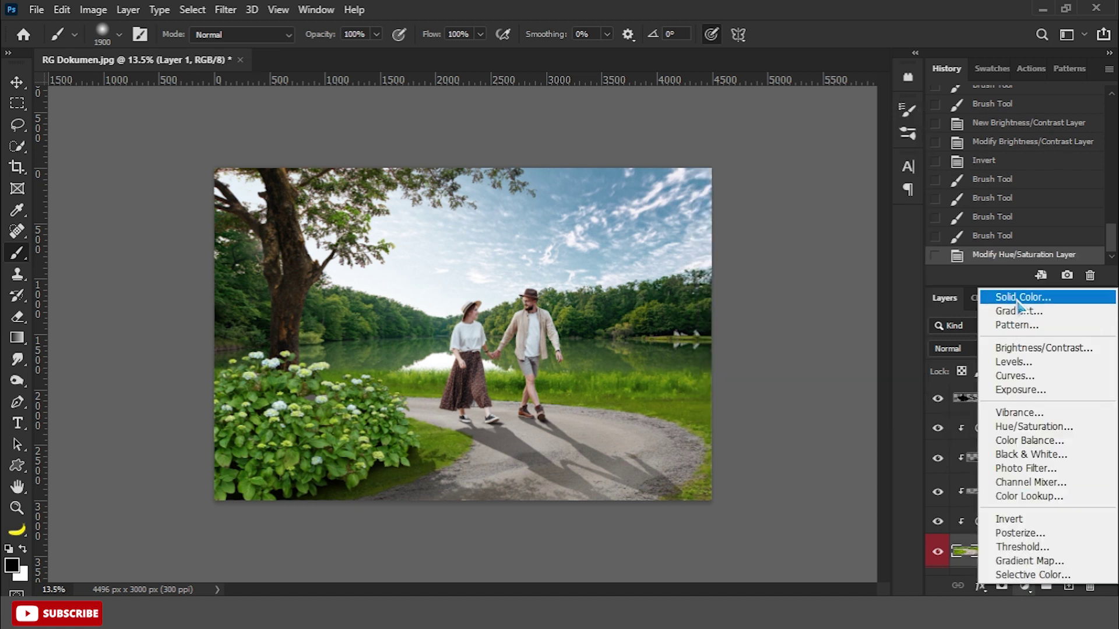
click(1012, 295)
click(908, 446)
click(783, 270)
mouse_move(900, 440)
mouse_down()
mouse_move(900, 449)
mouse_move(910, 443)
mouse_up()
click(817, 269)
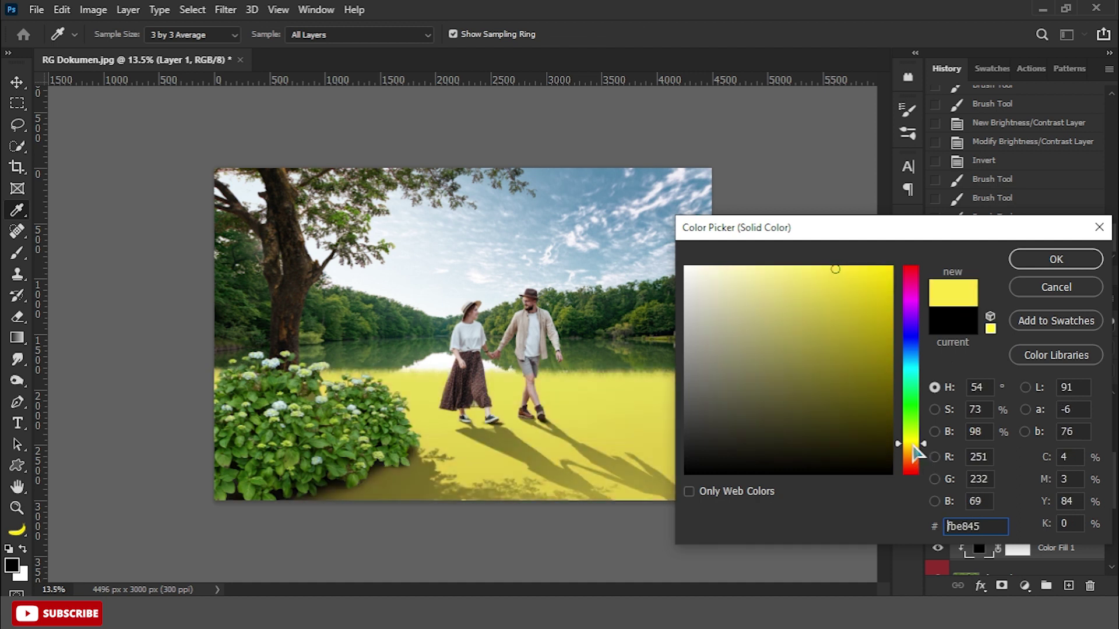
click(1048, 259)
Step: Set the yellow fill to Vivid Light blending with 50% fill
click(1006, 349)
click(991, 408)
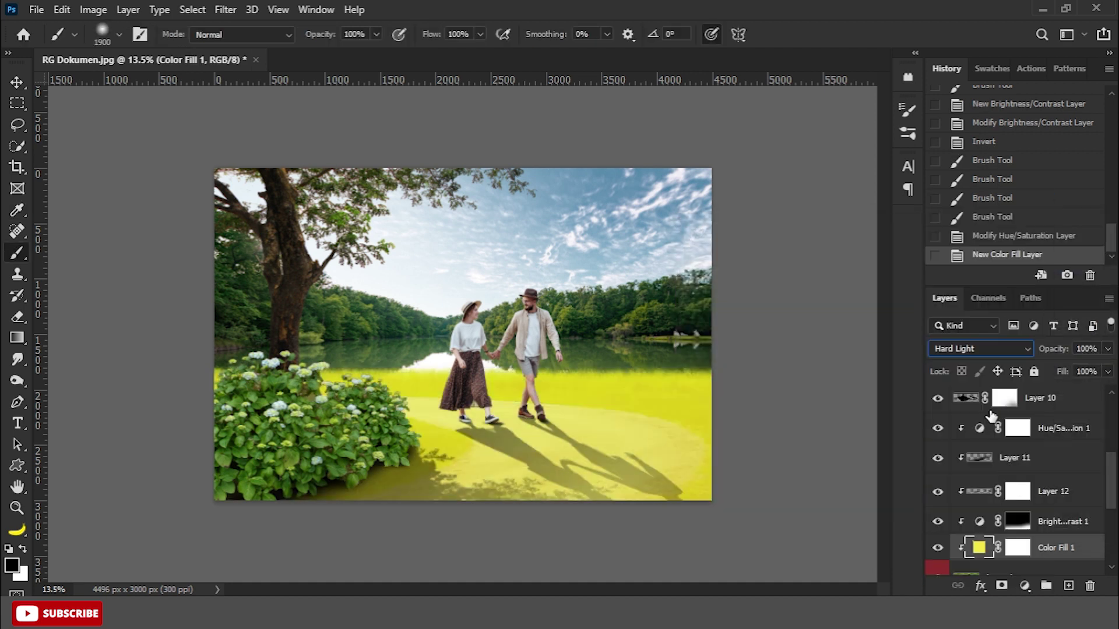
text(50)
key(Return)
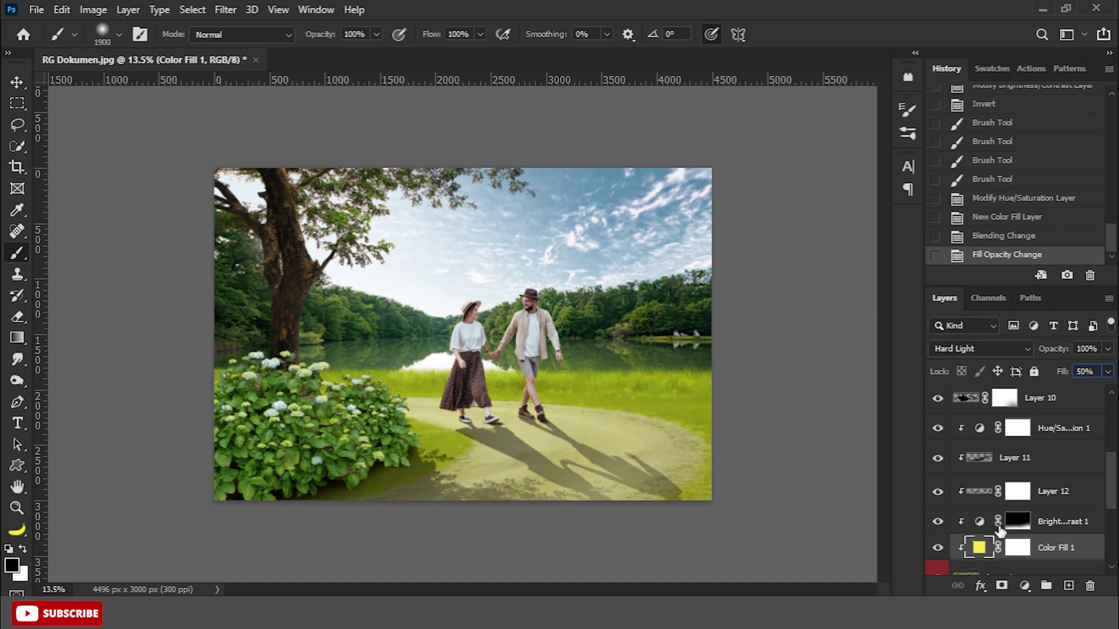
double_click(979, 548)
click(1016, 262)
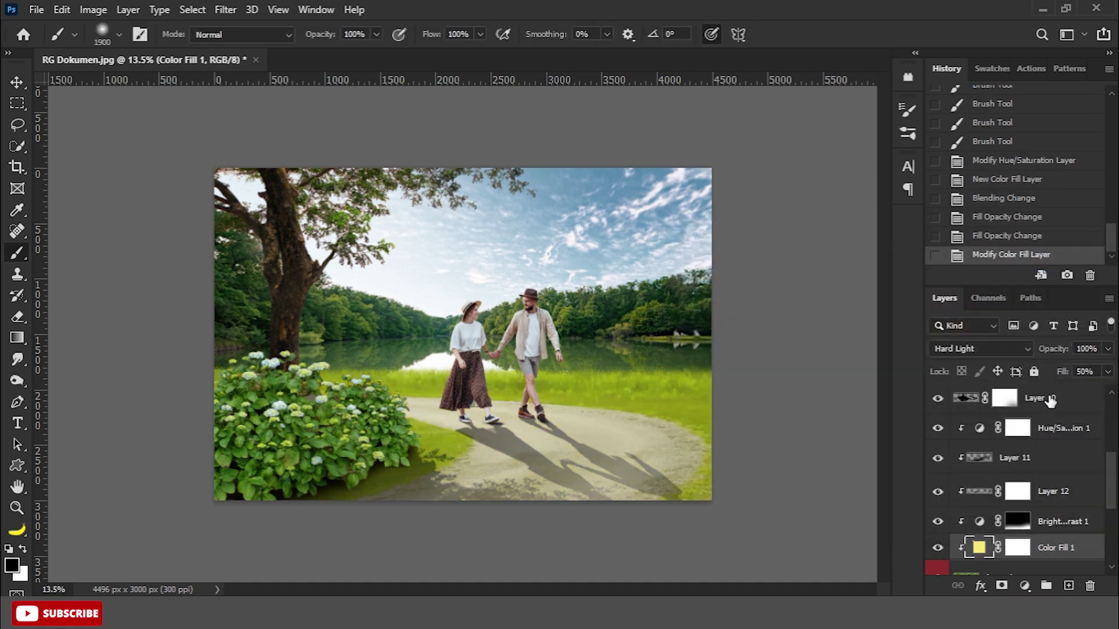
click(1002, 349)
click(1011, 423)
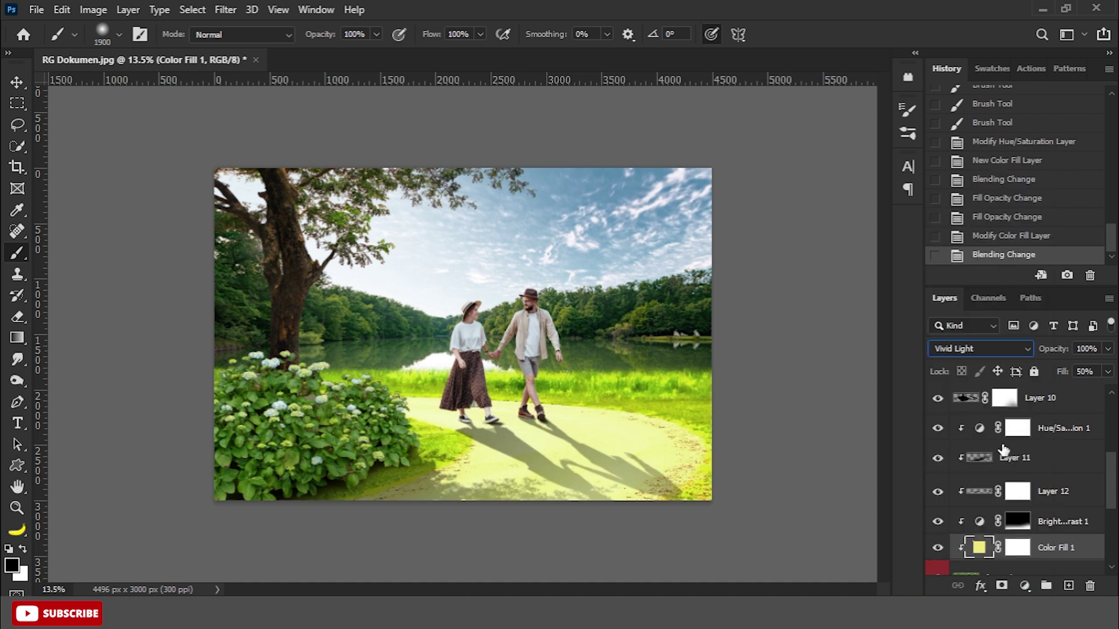
Step: Invert the yellow fill's mask and paint the tint back along the road
click(1017, 547)
key(ctrl+i)
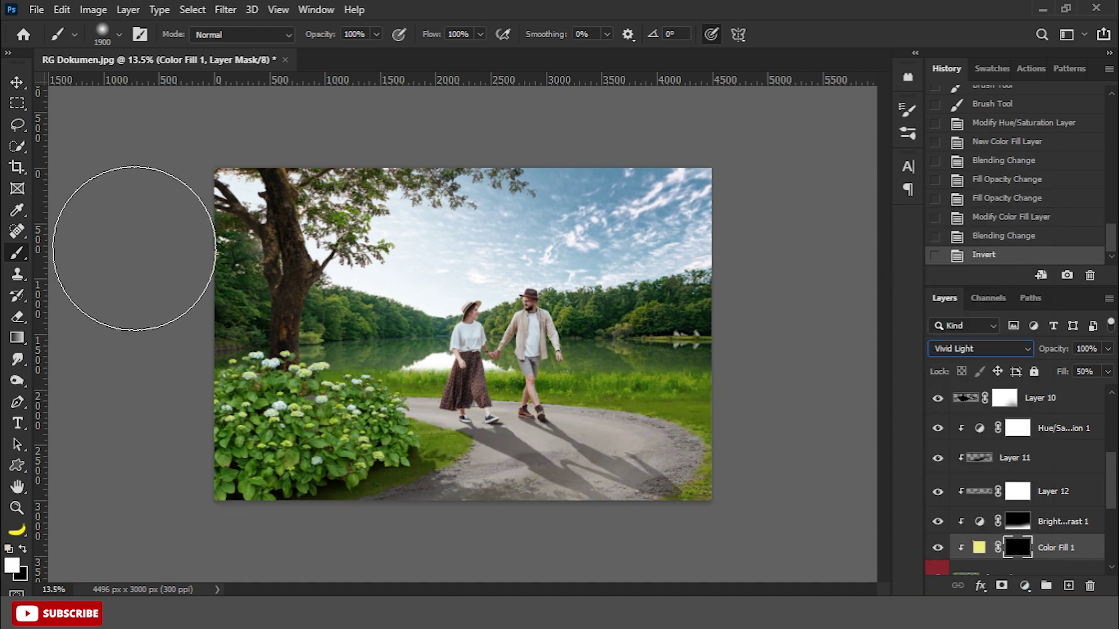
drag(807, 95, 783, 195)
click(937, 440)
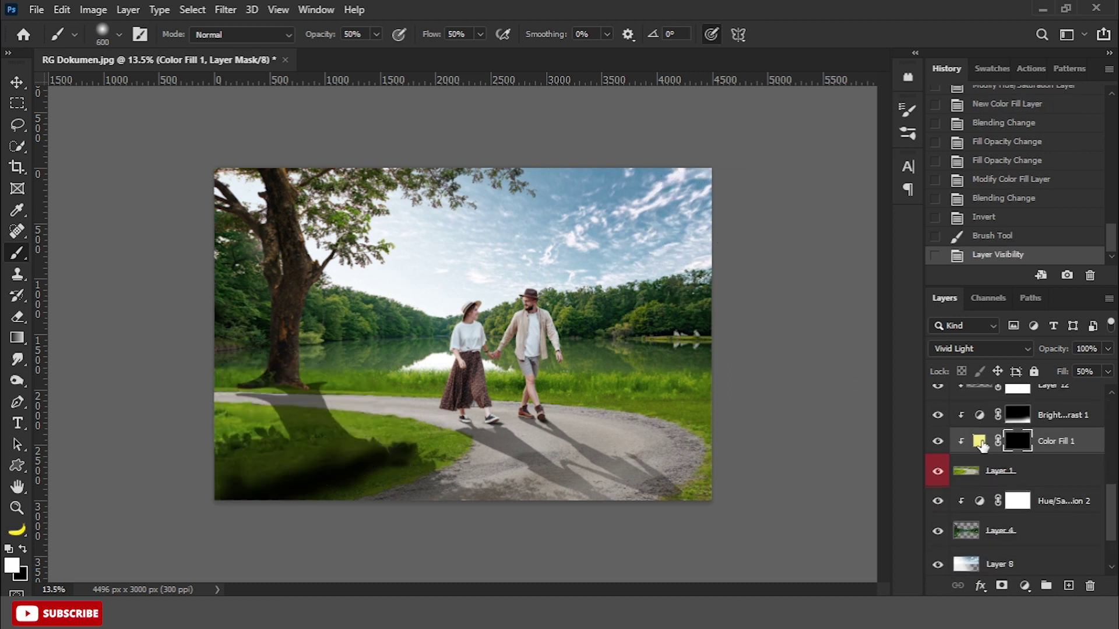
mouse_move(758, 378)
mouse_down()
mouse_move(225, 365)
mouse_move(711, 379)
mouse_move(309, 357)
mouse_move(215, 376)
mouse_up()
Step: Extend the yellow tint across the rest of the road band
scroll(545, 418, up, 2)
drag(735, 445, 453, 426)
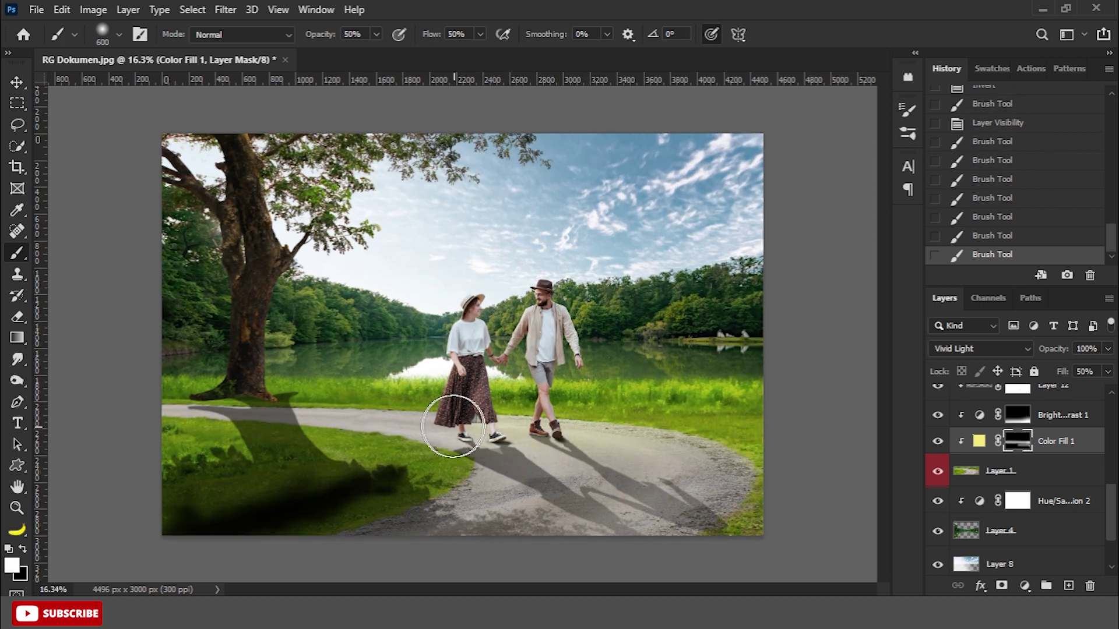
drag(205, 401, 815, 414)
scroll(838, 392, down, 1)
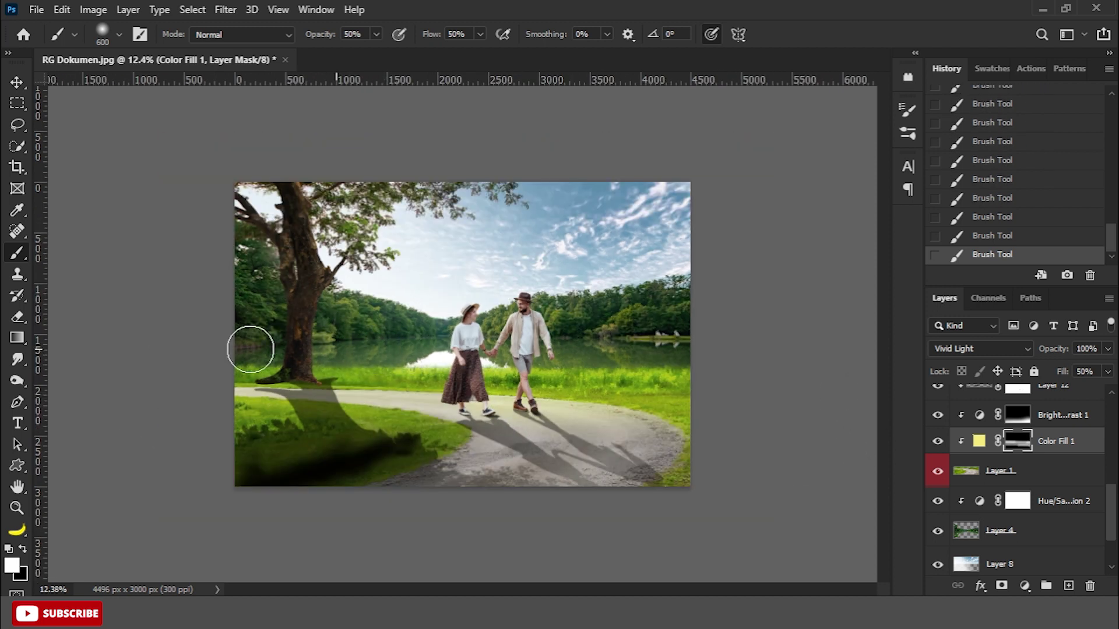
scroll(386, 365, up, 3)
key(bracketleft)
key(x)
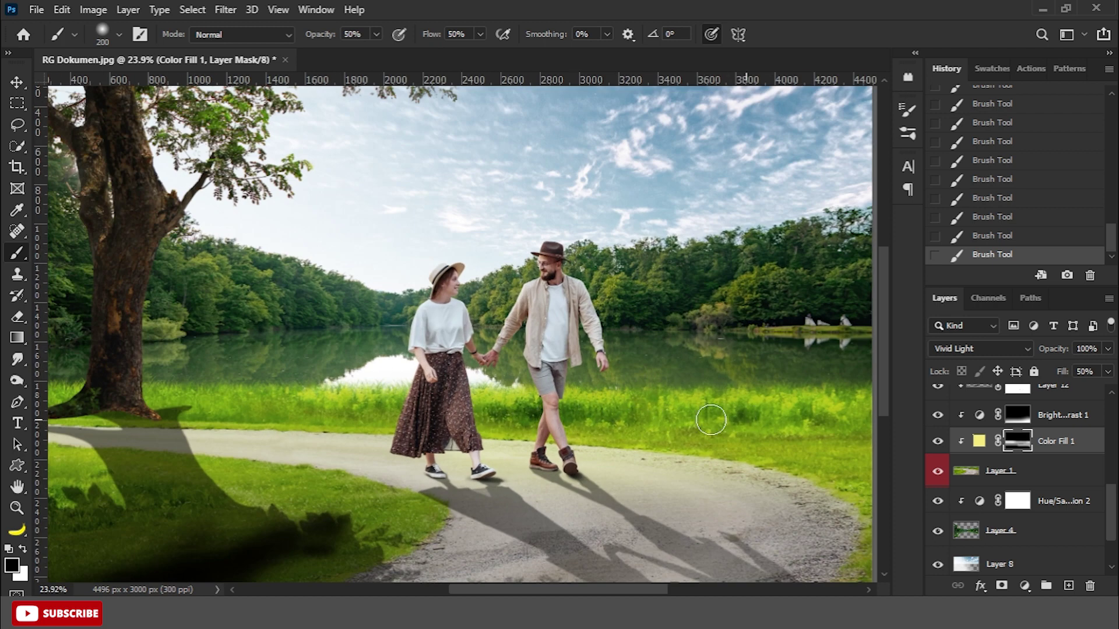
scroll(776, 421, down, 1)
scroll(776, 421, down, 1)
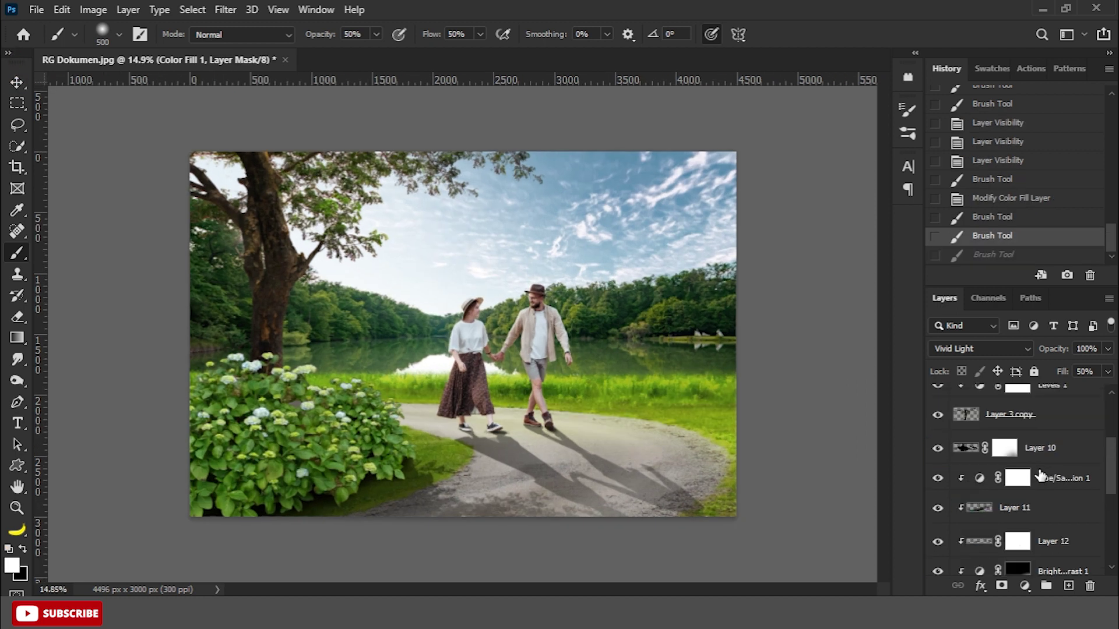
Step: Add a Brightness/Contrast layer at -96 clipped to hydrangea Layer 5
scroll(1040, 475, up, 3)
click(1013, 455)
click(937, 455)
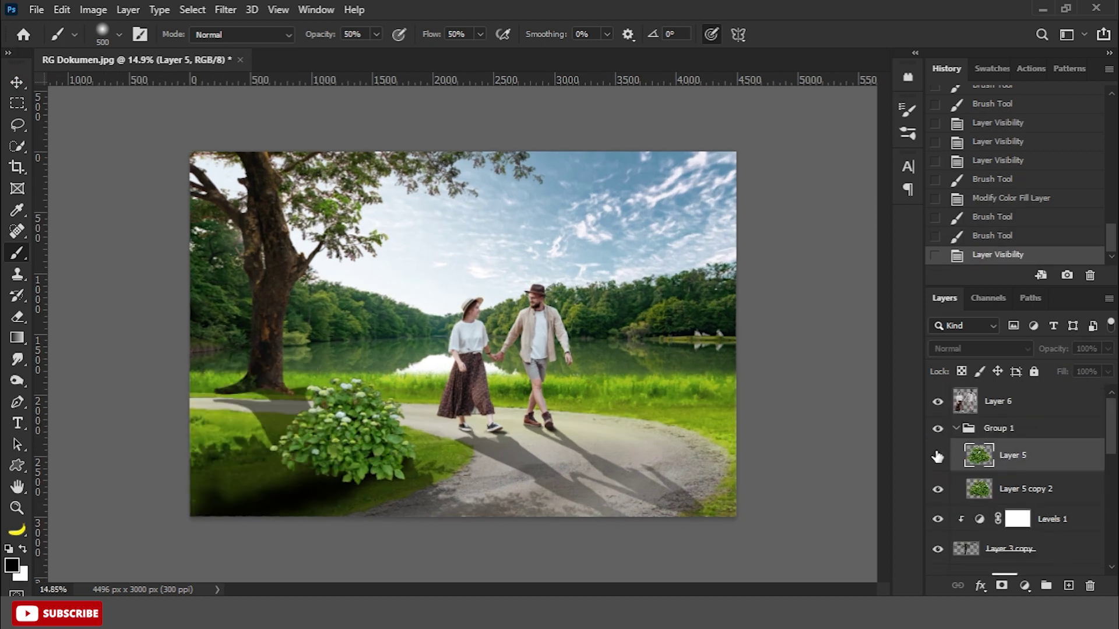
click(1025, 586)
click(990, 350)
drag(805, 225, 743, 225)
click(804, 404)
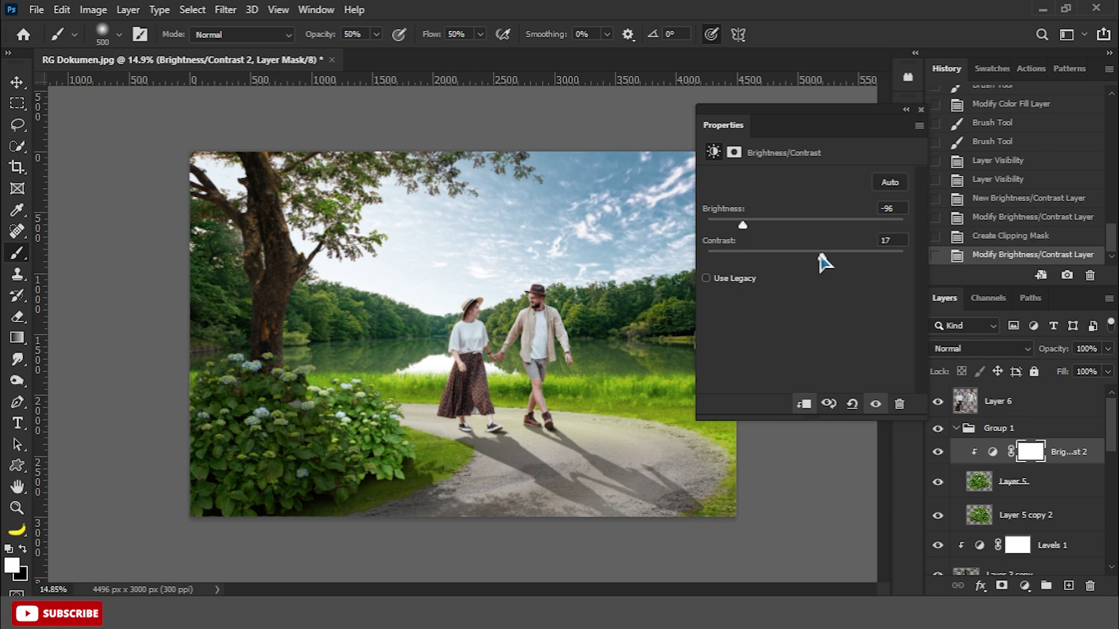
click(920, 109)
Step: Invert the darkening mask and paint shadow onto the bush's lower part
key(ctrl+i)
key(bracketright)
key(bracketright)
key(bracketright)
mouse_move(175, 495)
mouse_down()
mouse_move(250, 508)
mouse_move(332, 475)
mouse_move(212, 487)
mouse_move(318, 487)
mouse_move(231, 438)
mouse_up()
drag(323, 497, 370, 522)
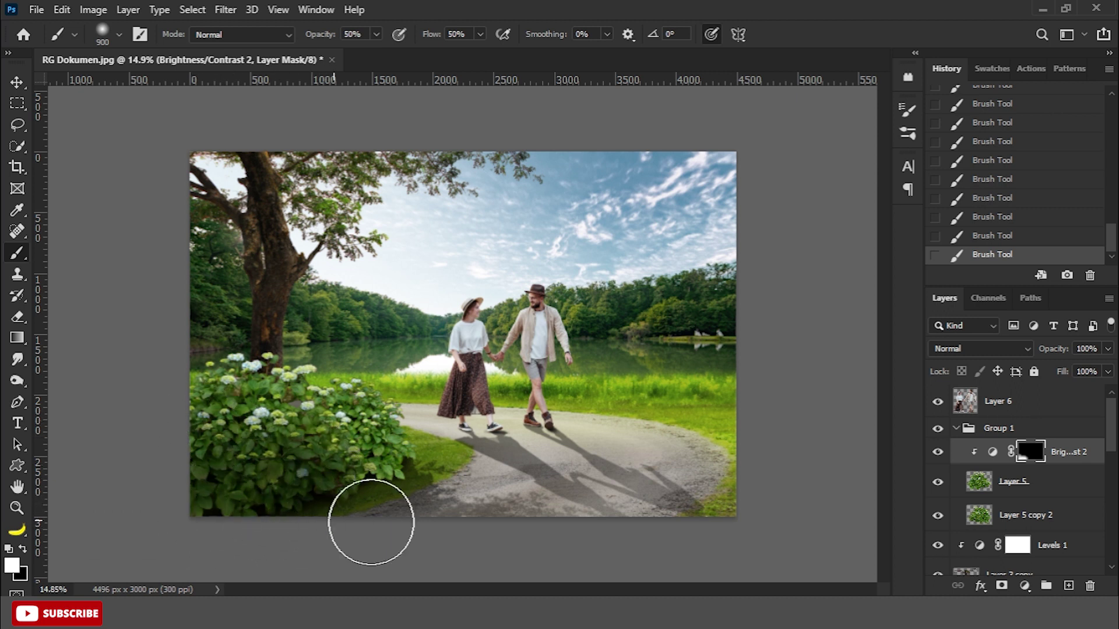
Step: Duplicate the darkening, clip it to Layer 5 copy 2, and paint across that bush
key(ctrl+j)
right_click(1078, 452)
click(933, 313)
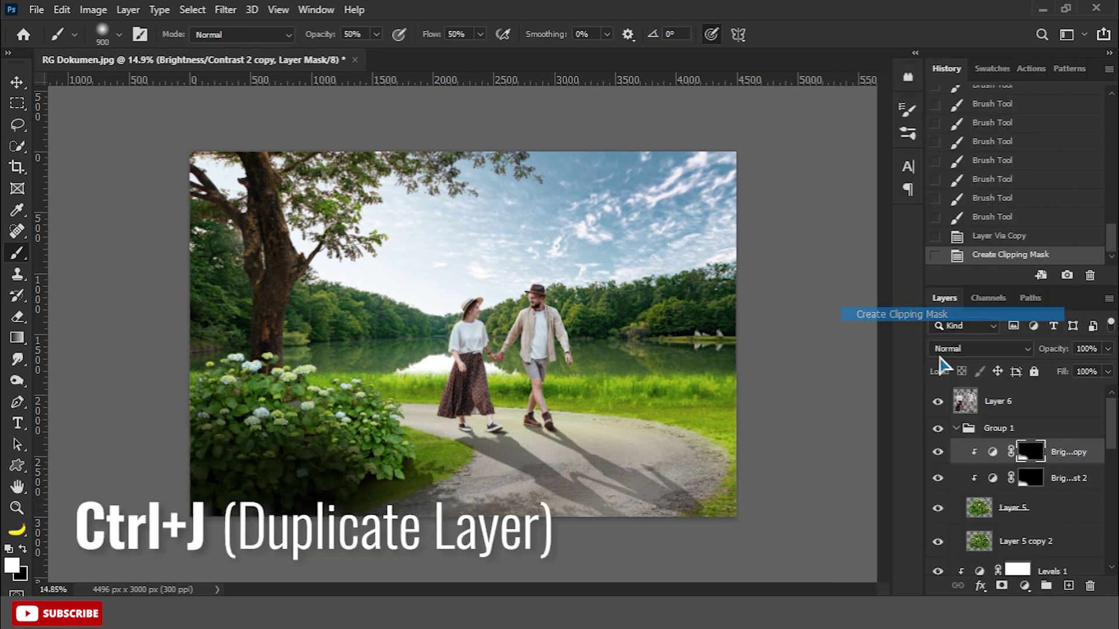
drag(1068, 452, 1059, 513)
right_click(1059, 512)
click(921, 313)
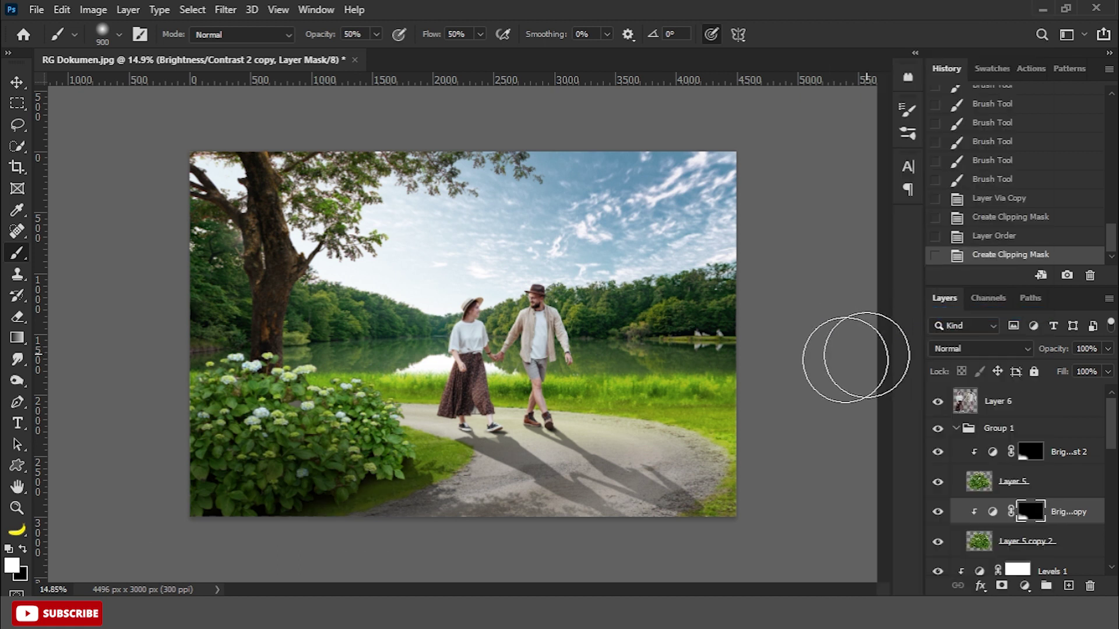
mouse_move(411, 464)
mouse_down()
mouse_move(345, 487)
mouse_move(315, 464)
mouse_up()
click(1013, 542)
Step: Set two new clipped layers to Soft Light and brush shading over the hydrangeas
key(ctrl+alt+shift+e)
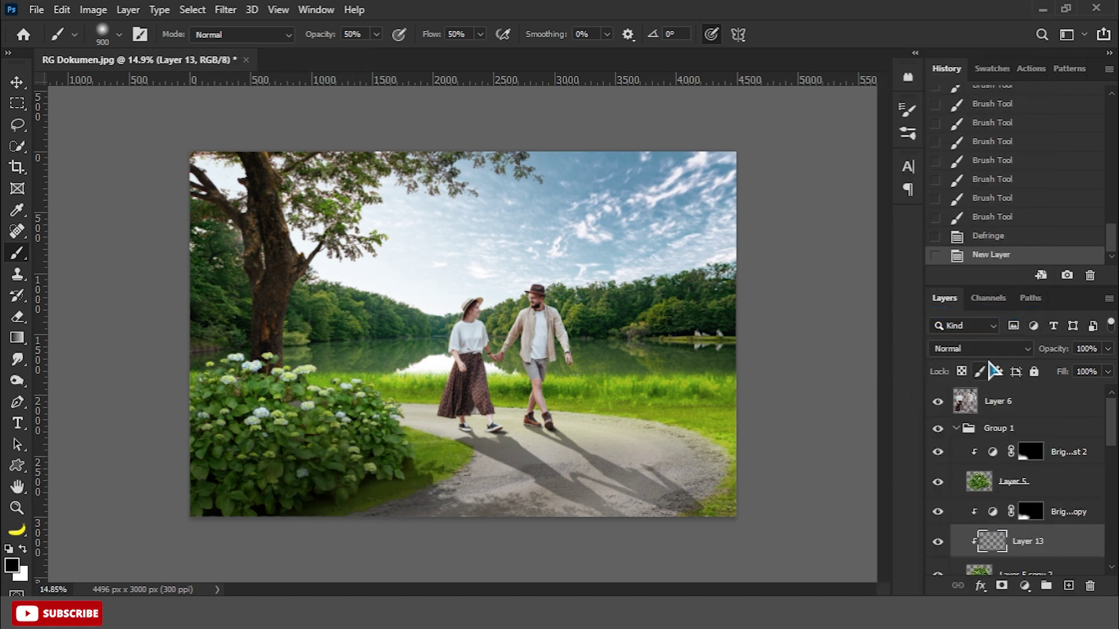
click(979, 349)
click(948, 398)
mouse_move(385, 460)
mouse_down()
mouse_move(335, 454)
mouse_move(360, 499)
mouse_move(351, 443)
mouse_up()
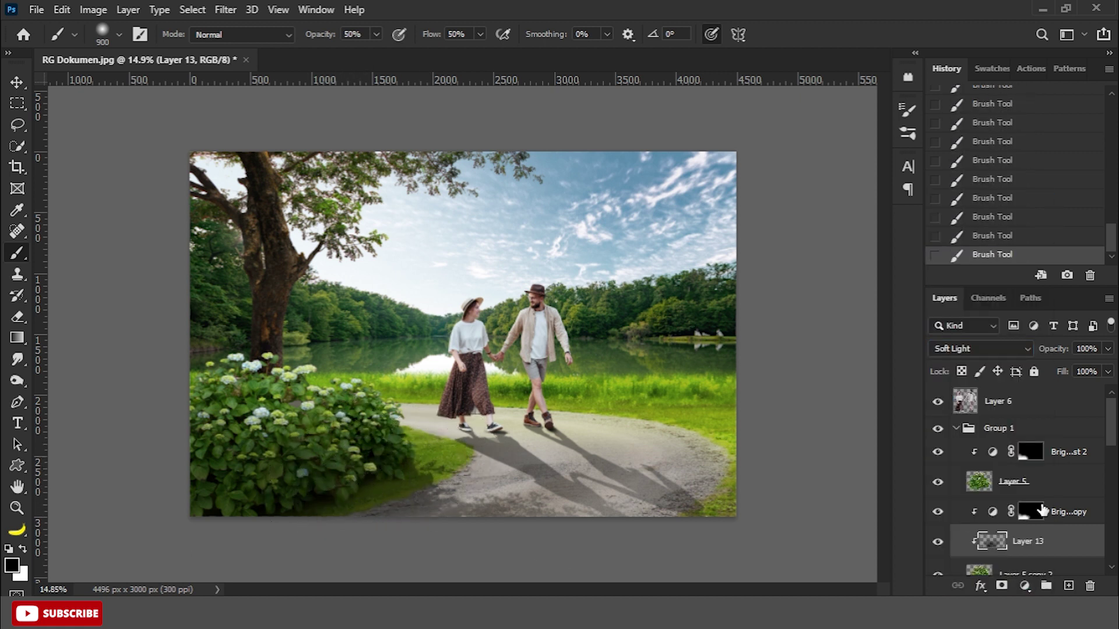
click(1068, 585)
click(984, 349)
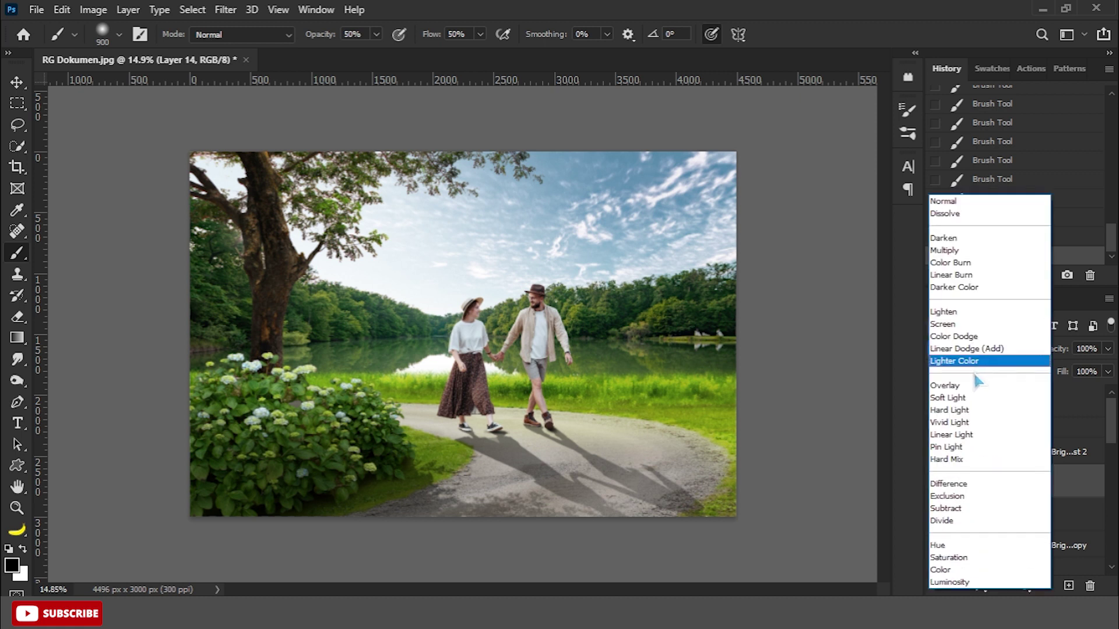
click(956, 400)
mouse_move(291, 495)
mouse_down()
mouse_move(167, 467)
mouse_move(259, 466)
mouse_move(190, 509)
mouse_move(210, 407)
mouse_up()
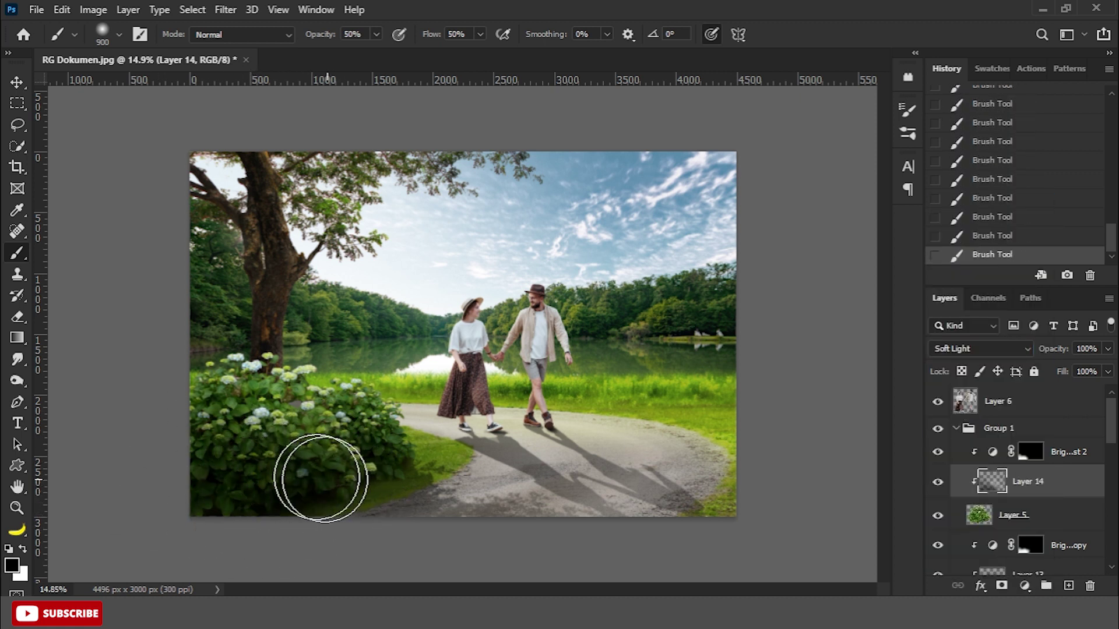
Step: Mask Layer 13 and paint out its excess shading on the bush
scroll(1085, 514, down, 2)
click(1057, 520)
click(1001, 586)
key(bracketleft)
key(bracketleft)
key(bracketleft)
mouse_move(408, 443)
mouse_down()
mouse_move(419, 397)
mouse_move(370, 372)
mouse_move(368, 396)
mouse_up()
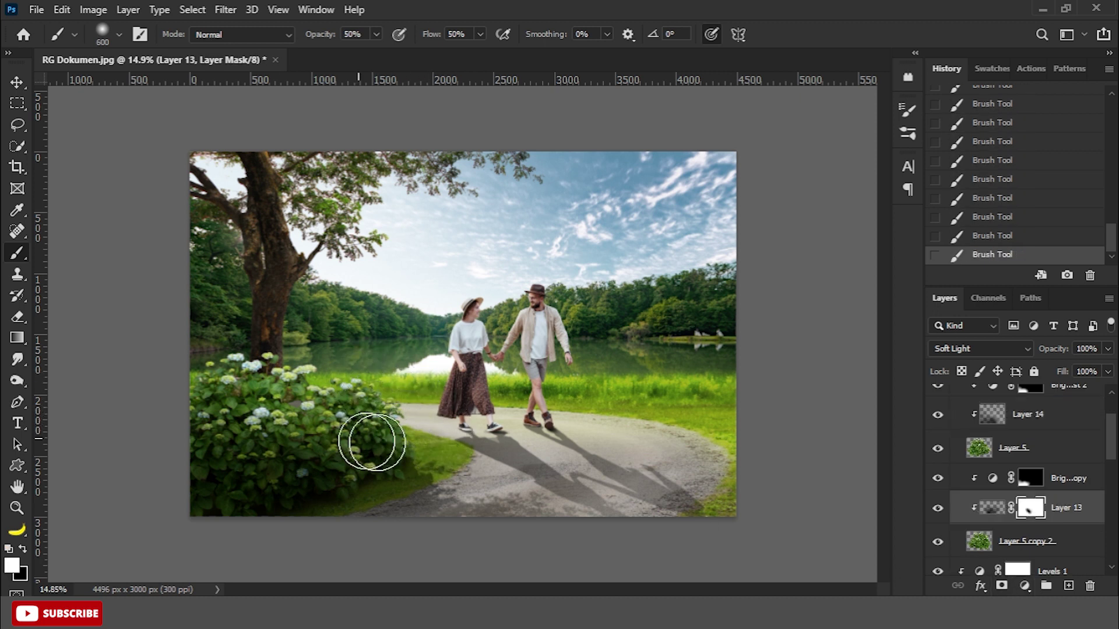
scroll(1031, 483, up, 2)
click(1016, 495)
key(x)
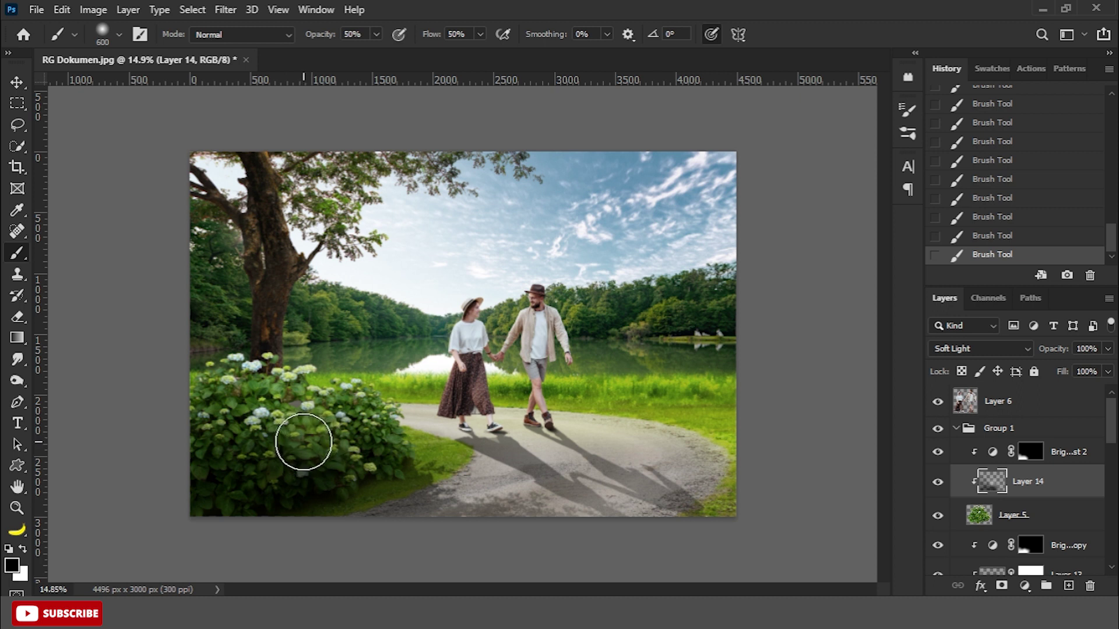
scroll(249, 475, down, 1)
scroll(249, 474, up, 1)
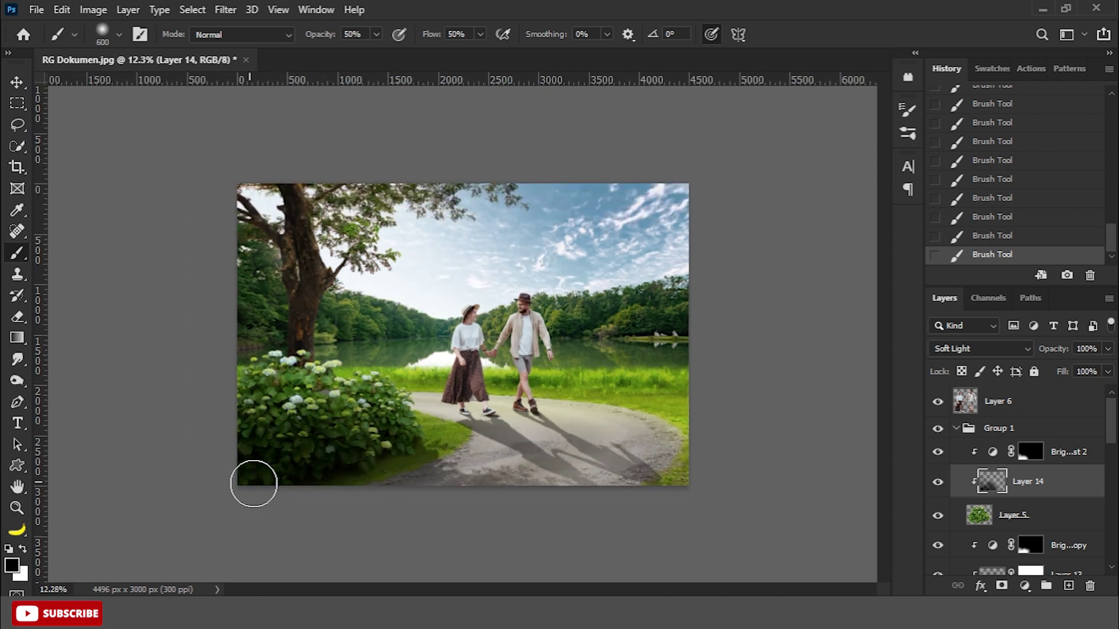
scroll(253, 484, up, 2)
Step: Add a pale yellow Solid Color fill over Layer 5 in Linear Light at 50%
click(1014, 514)
click(1025, 586)
click(1016, 292)
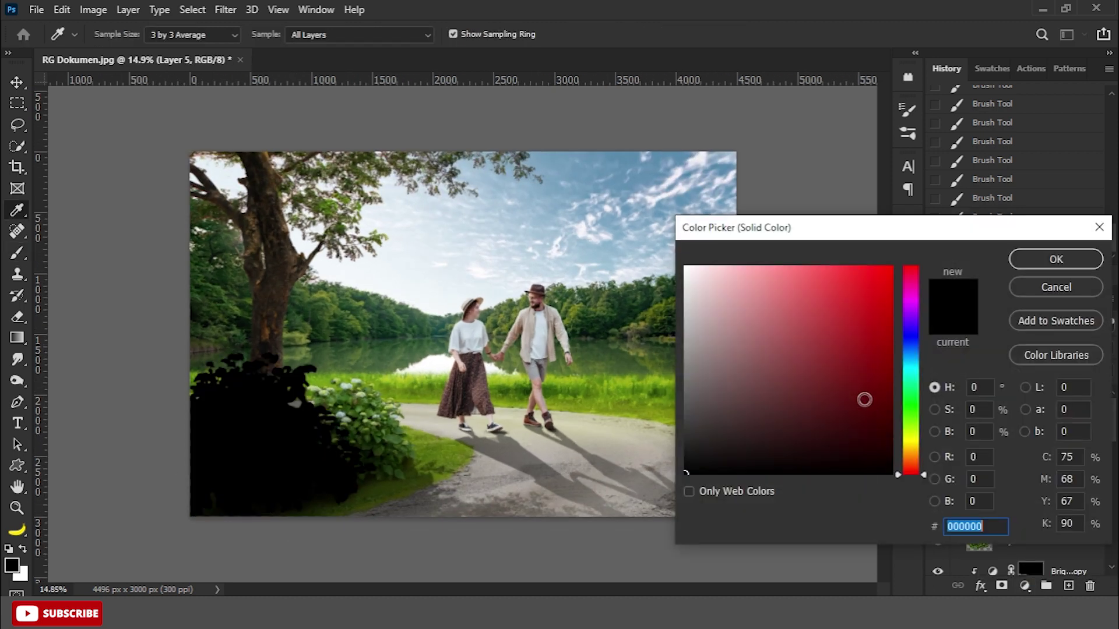
drag(911, 465, 911, 442)
drag(852, 298, 786, 268)
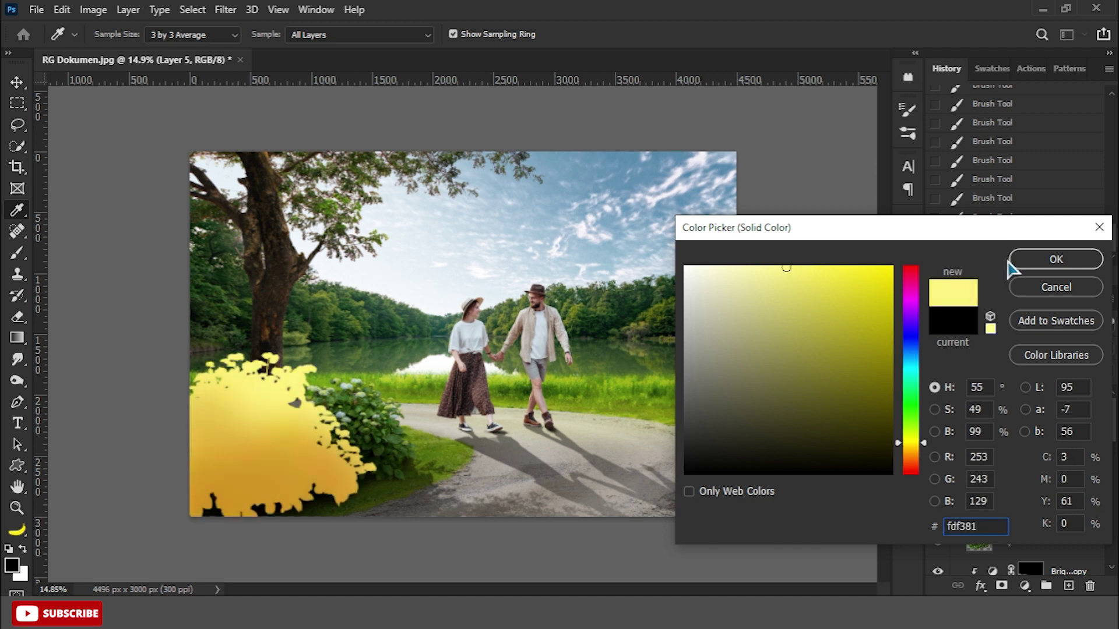
click(1055, 259)
click(981, 348)
click(967, 434)
text(x)
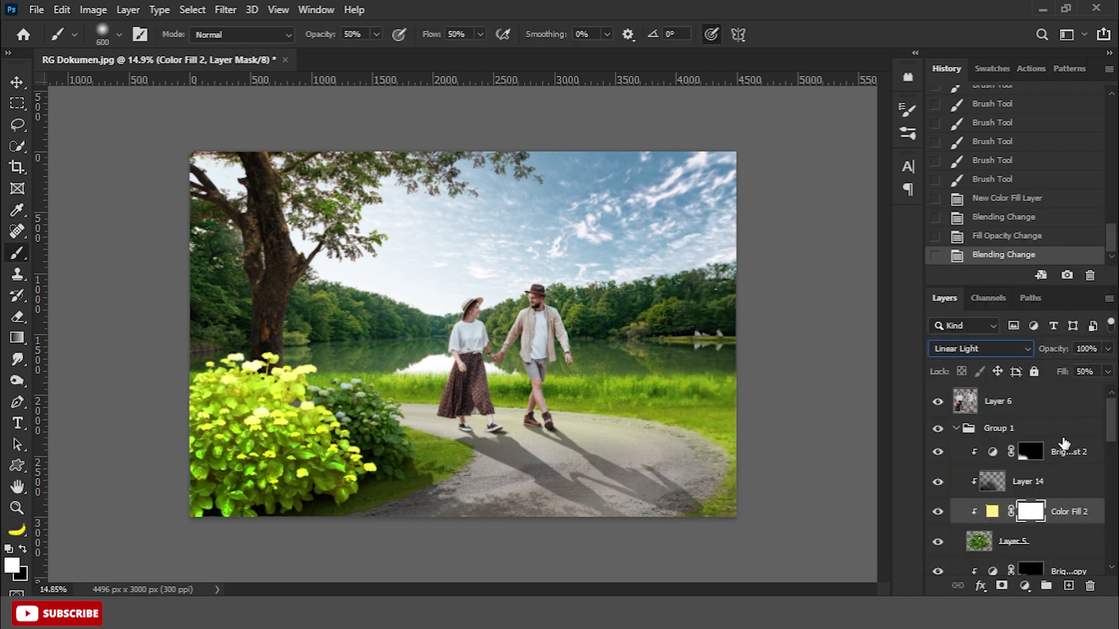
text(50)
key(Return)
Step: Invert the fill's mask and paint the yellow glow back onto the first bush
click(831, 352)
key(ctrl+i)
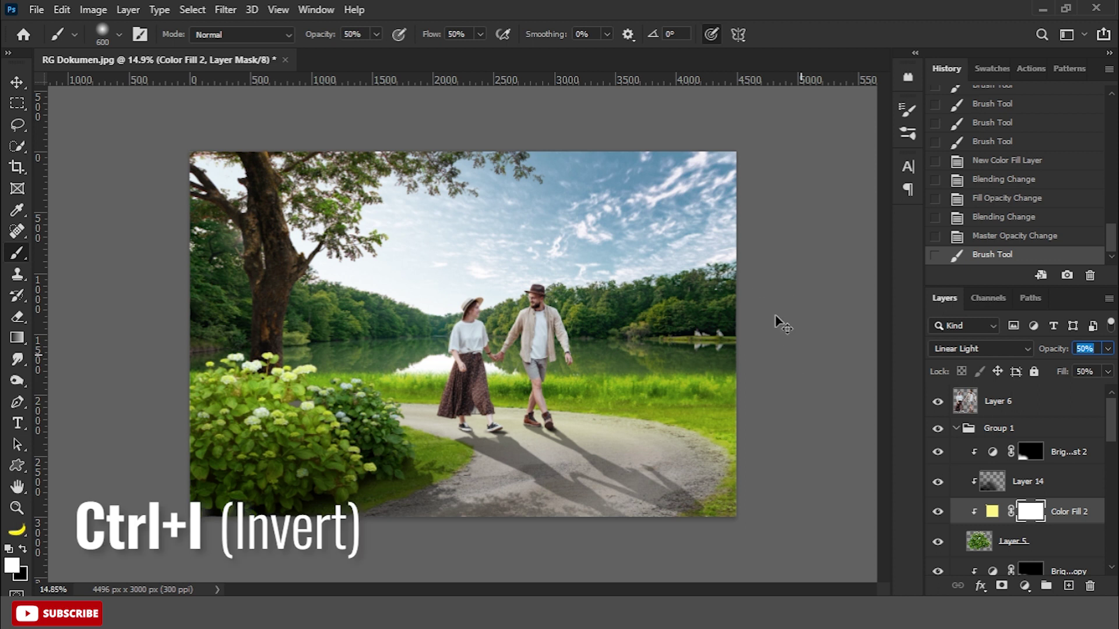
drag(250, 350, 343, 421)
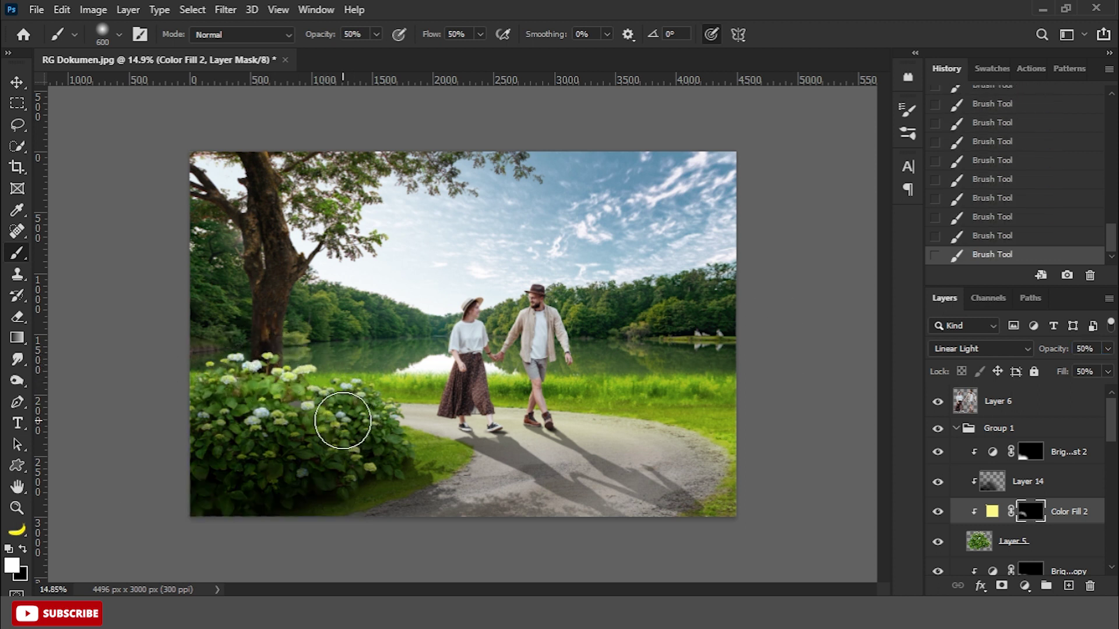
key(x)
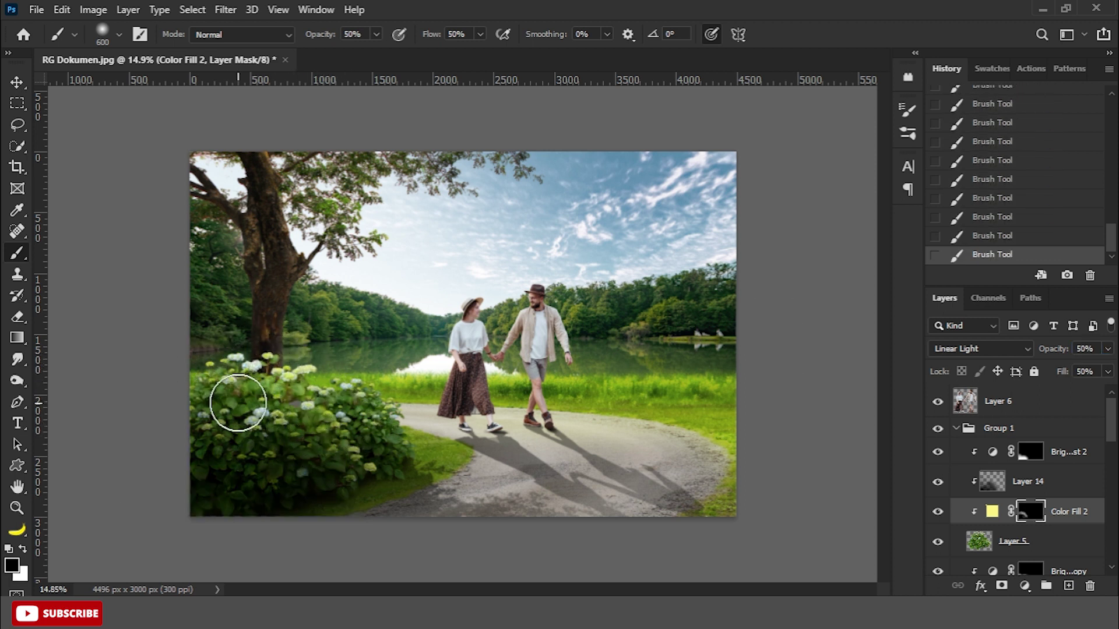
Step: Add a pale yellow Solid Color fill in Overlay mode over Layer 5 copy 2
scroll(1019, 466, down, 2)
scroll(1020, 466, down, 1)
click(1026, 534)
click(1025, 586)
click(1031, 296)
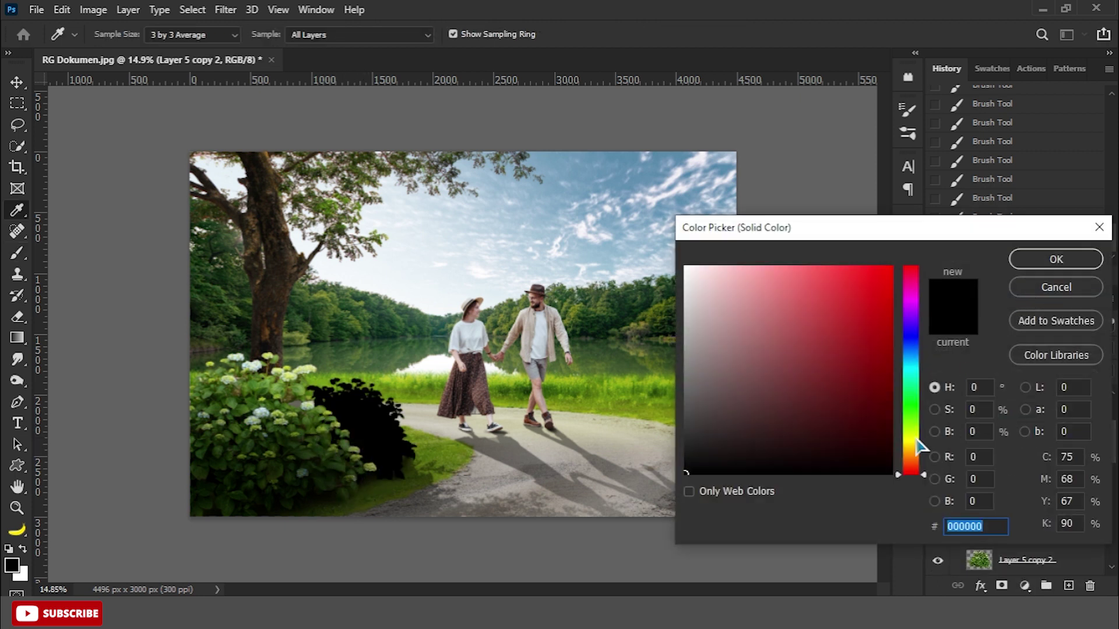
click(916, 443)
click(777, 268)
click(1052, 258)
click(980, 348)
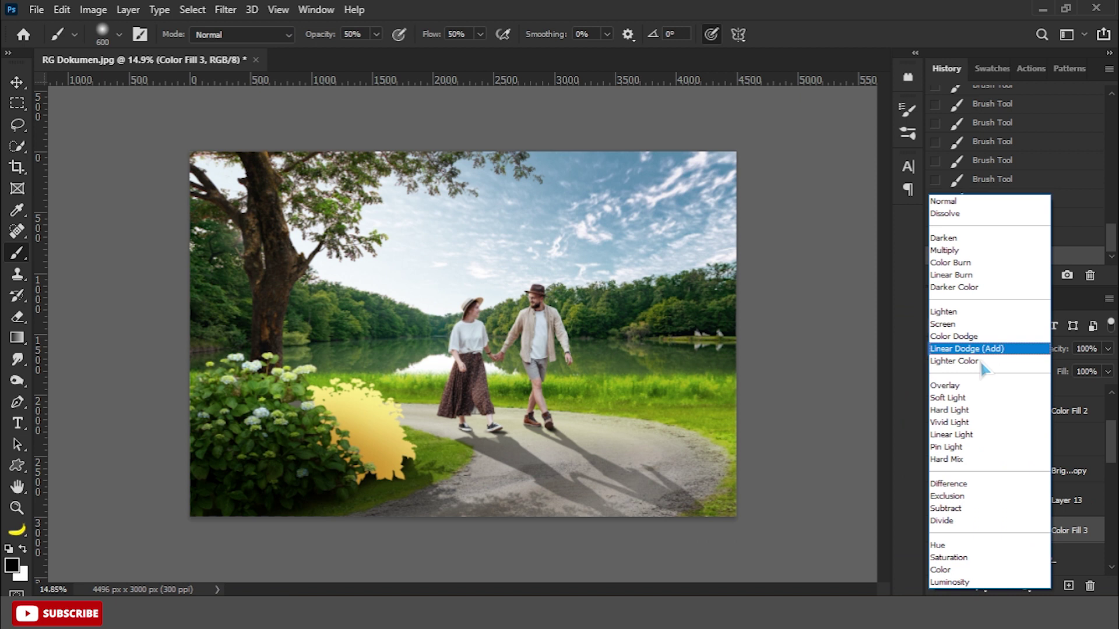
click(976, 383)
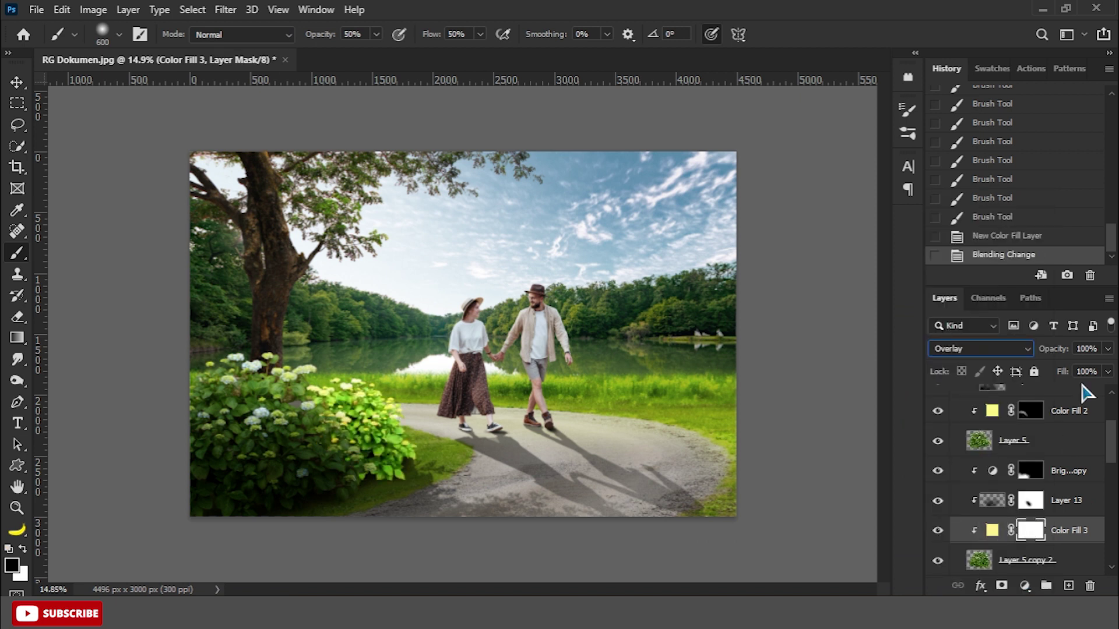
Step: Invert the second fill's mask, set it to 50%, and paint white onto the second bush
key(ctrl+i)
text(50)
key(Return)
key(x)
click(349, 397)
mouse_move(349, 385)
mouse_down()
mouse_move(396, 408)
mouse_move(382, 413)
mouse_up()
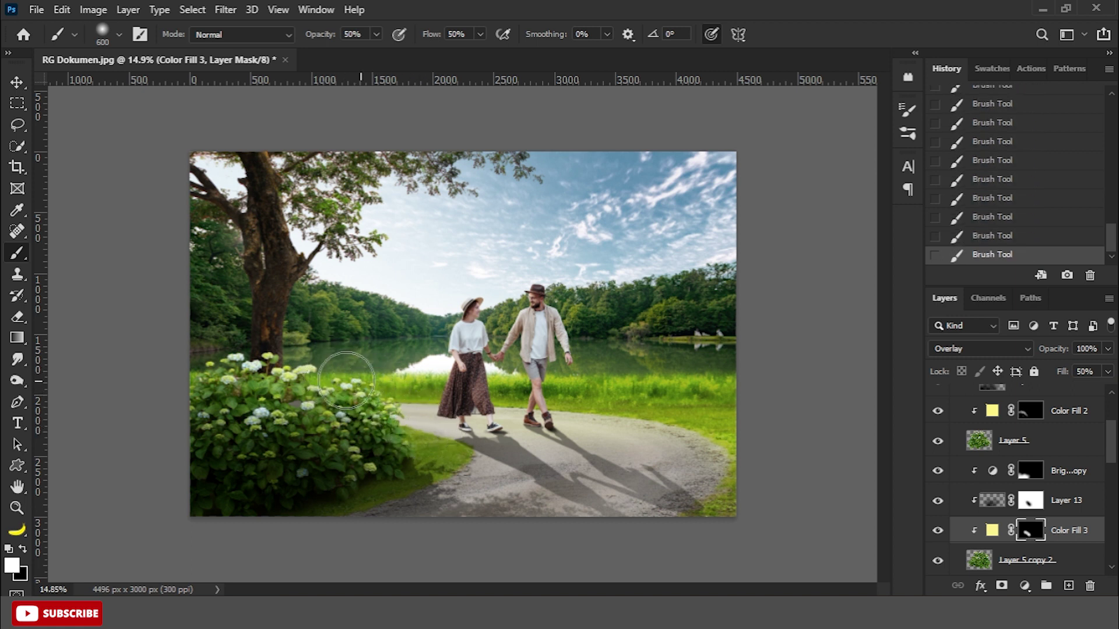
Step: Add a warm yellow-orange Solid Color fill over the tree in Overlay mode
key(v)
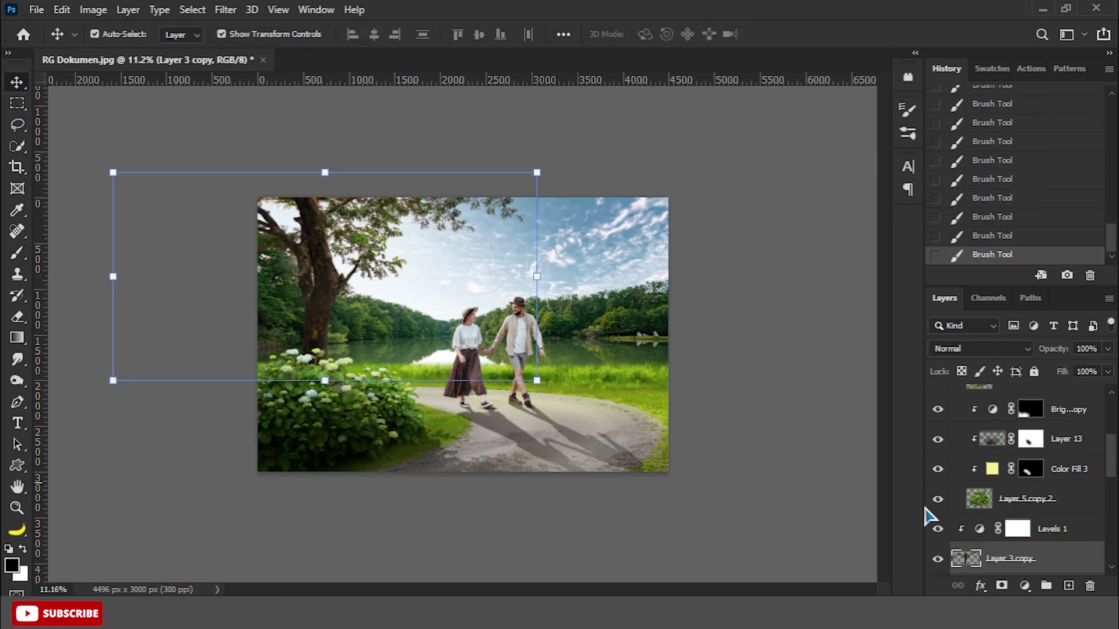
scroll(962, 507, down, 2)
click(1024, 585)
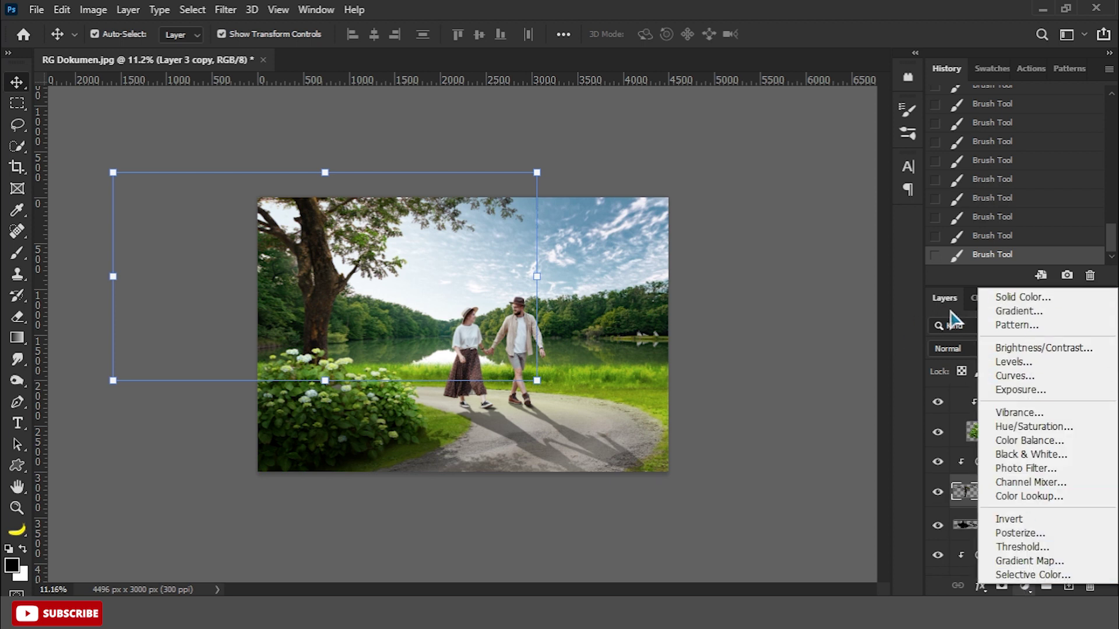
click(1022, 297)
click(911, 443)
drag(834, 282, 823, 274)
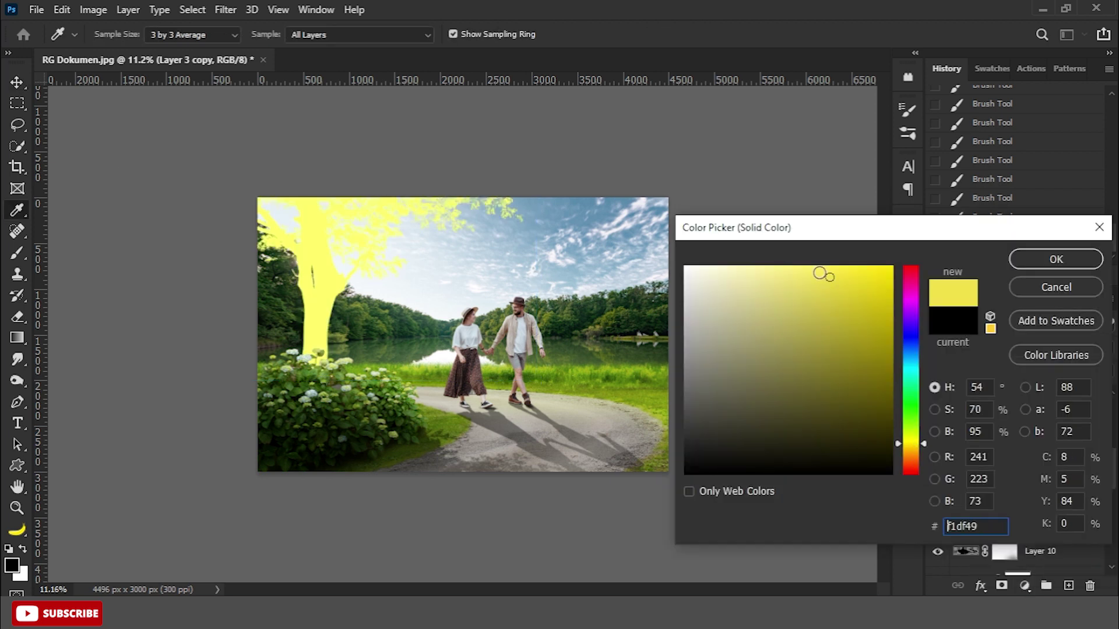
drag(906, 432, 906, 445)
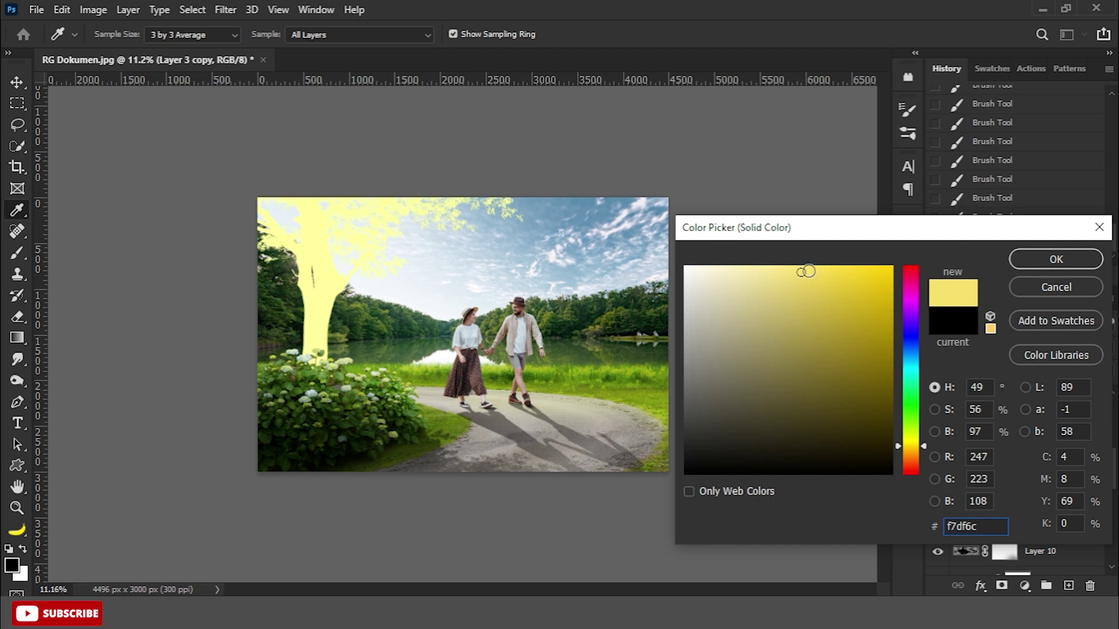
click(1020, 260)
click(990, 349)
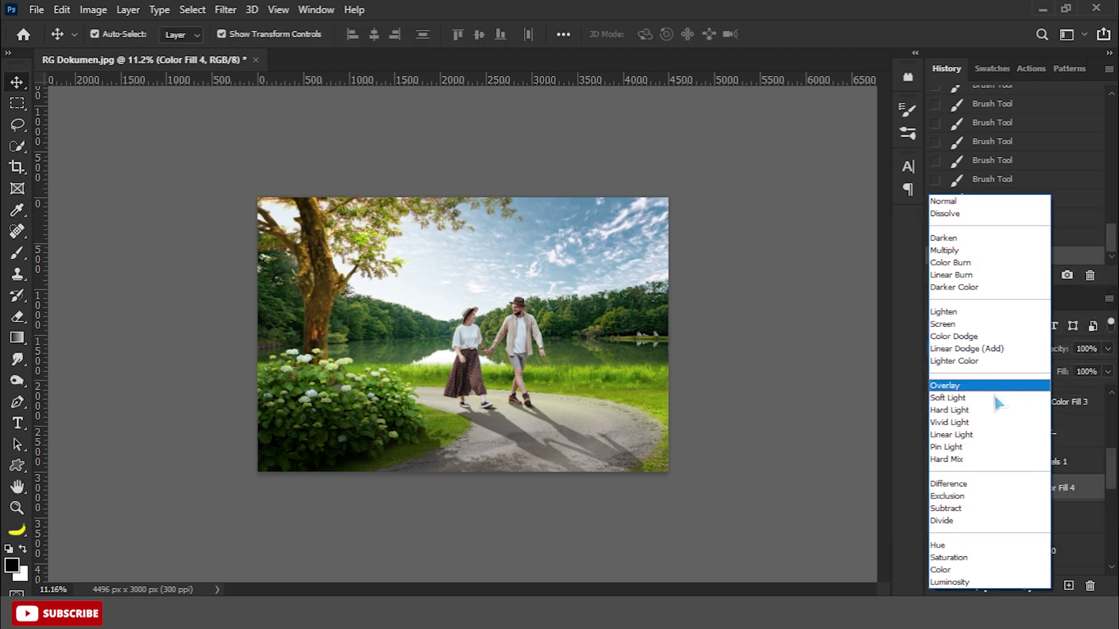
click(991, 385)
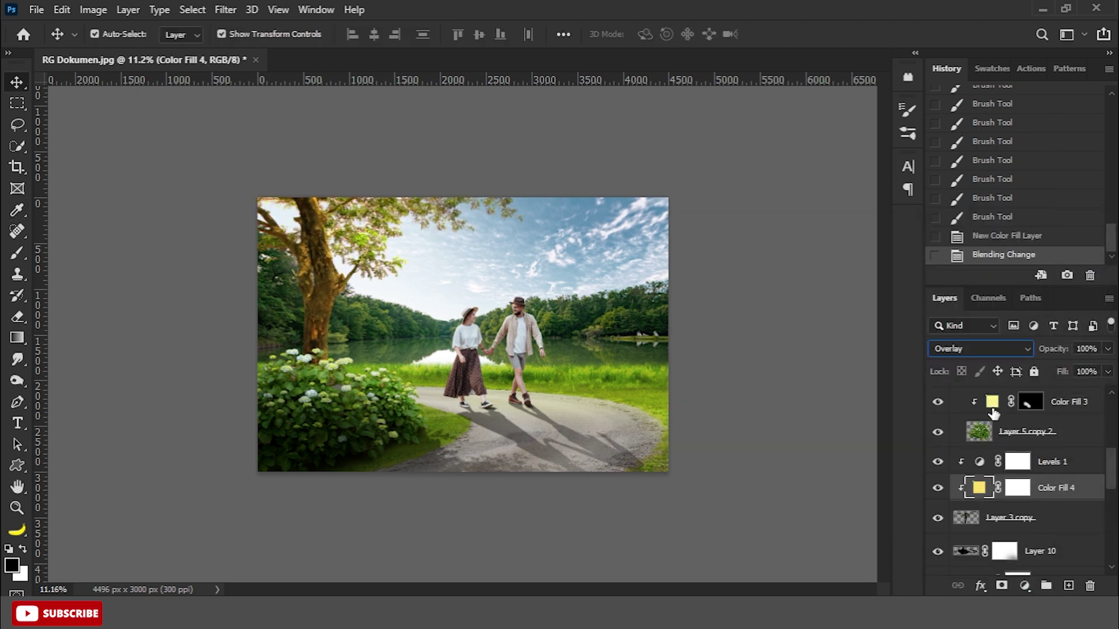
Step: Set the tree fill to 50%, invert its mask, and brush the glow onto the tree
click(1016, 488)
drag(1056, 374, 810, 372)
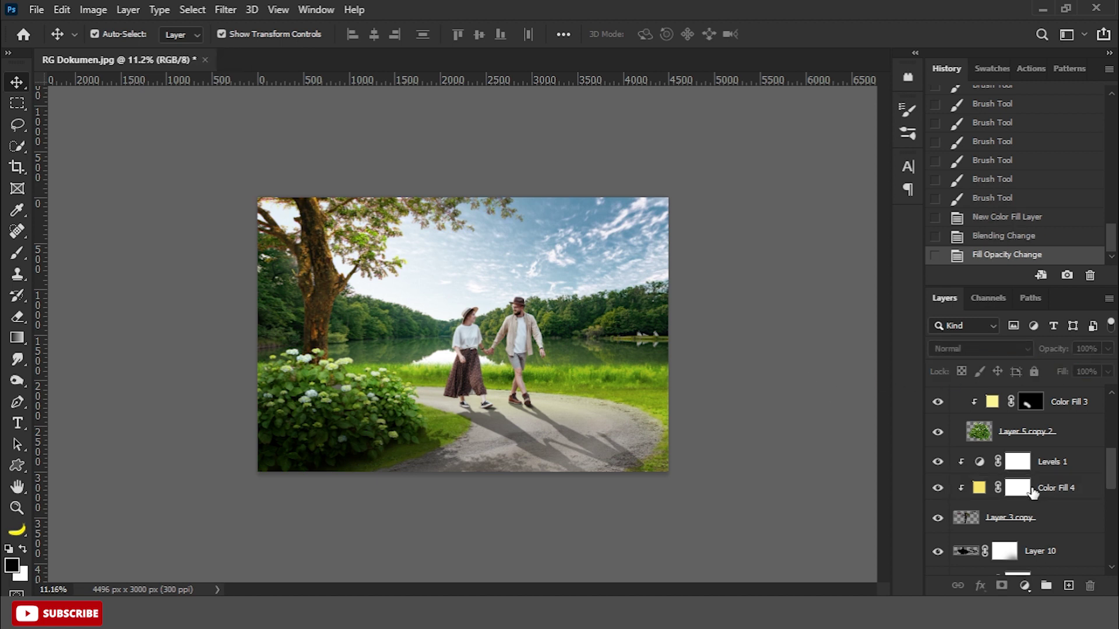
key(ctrl+i)
right_click(17, 252)
click(75, 261)
scroll(376, 237, up, 2)
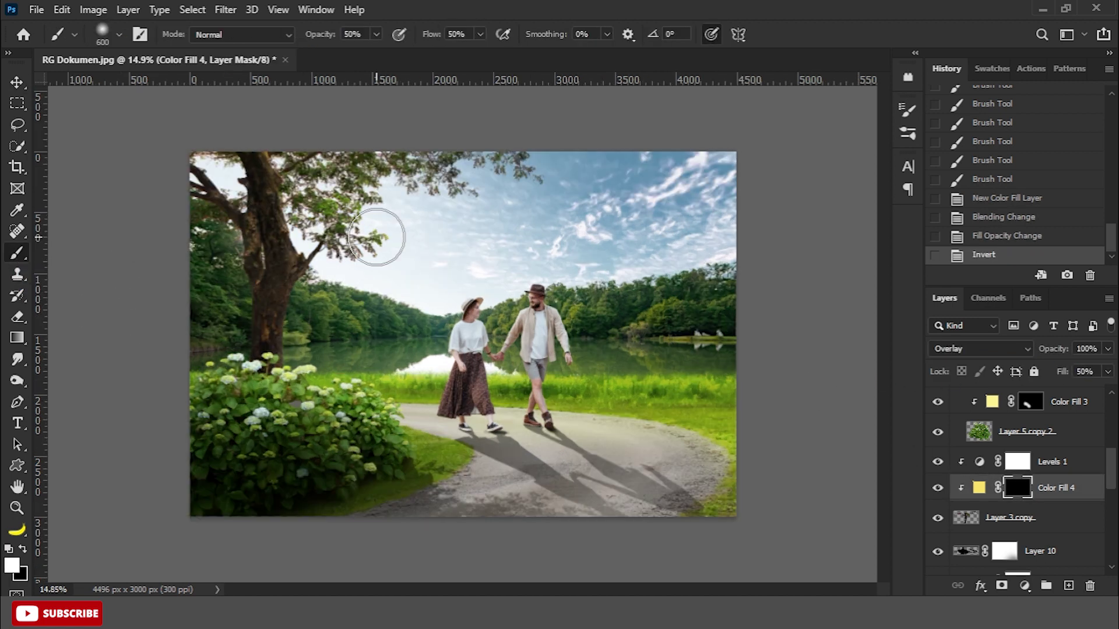
key(bracketright)
key(bracketright)
mouse_move(416, 214)
mouse_down()
mouse_move(500, 182)
mouse_move(492, 175)
mouse_move(350, 238)
mouse_move(312, 304)
mouse_up()
scroll(312, 304, up, 2)
scroll(250, 237, up, 1)
key(bracketleft)
key(bracketleft)
key(bracketleft)
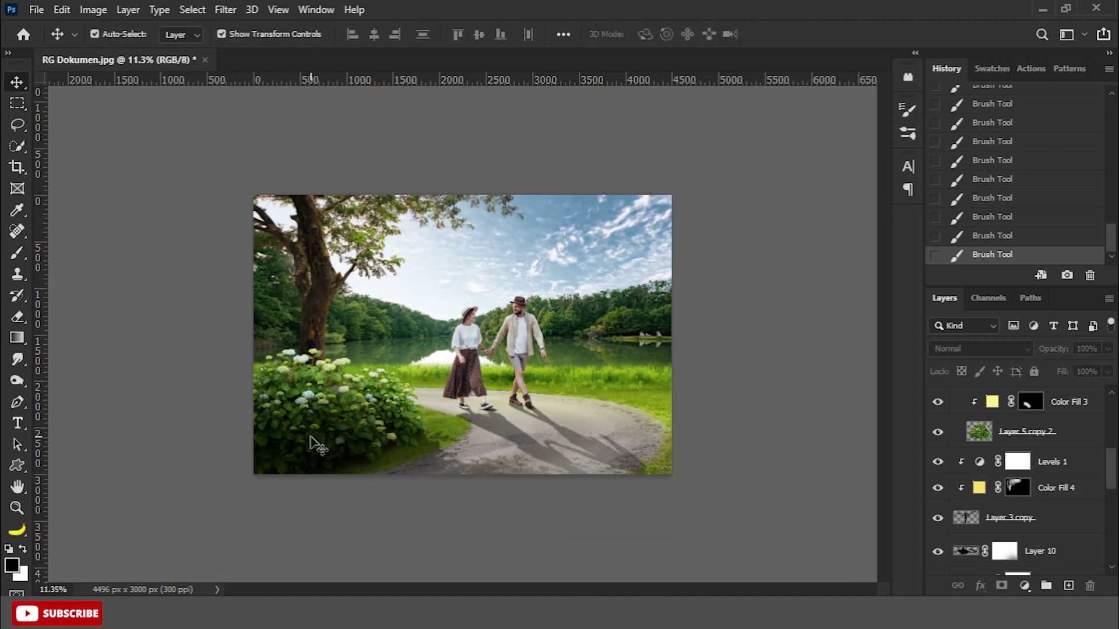
Step: Create a new top layer and set a full-strength brush to bright yellow
scroll(1114, 414, up, 2)
click(1075, 405)
key(ctrl+shift+alt+n)
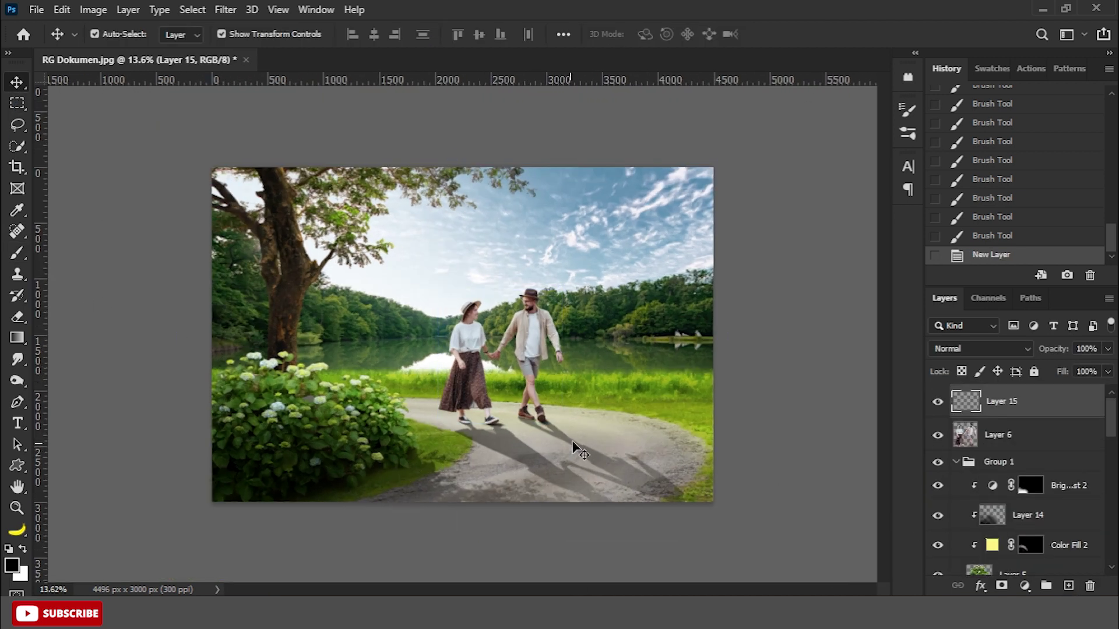
click(18, 256)
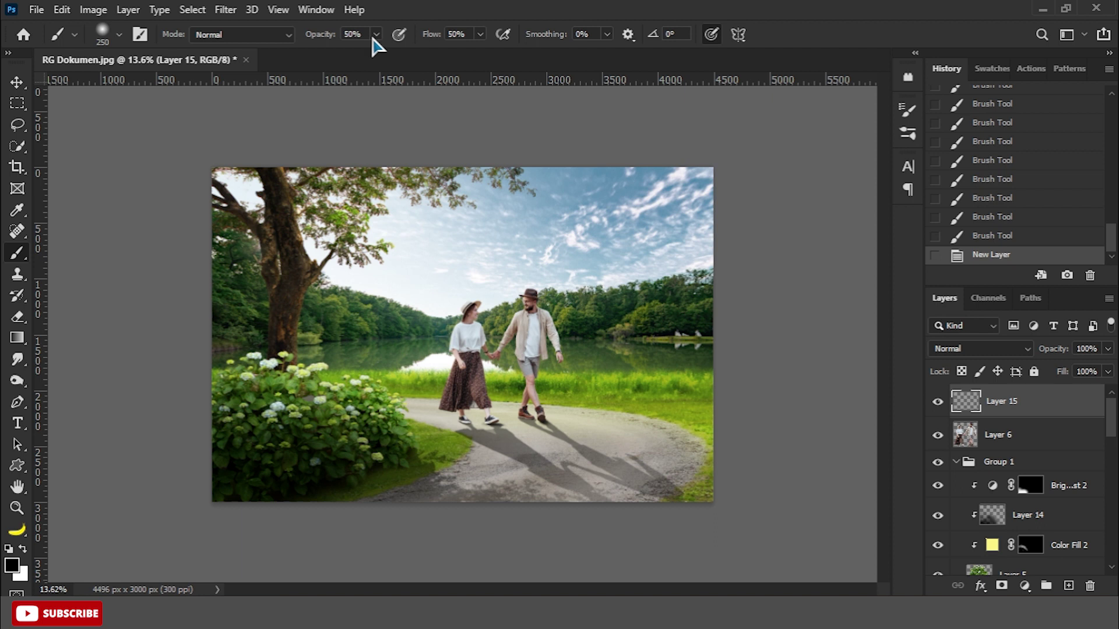
drag(481, 36, 502, 52)
key(x)
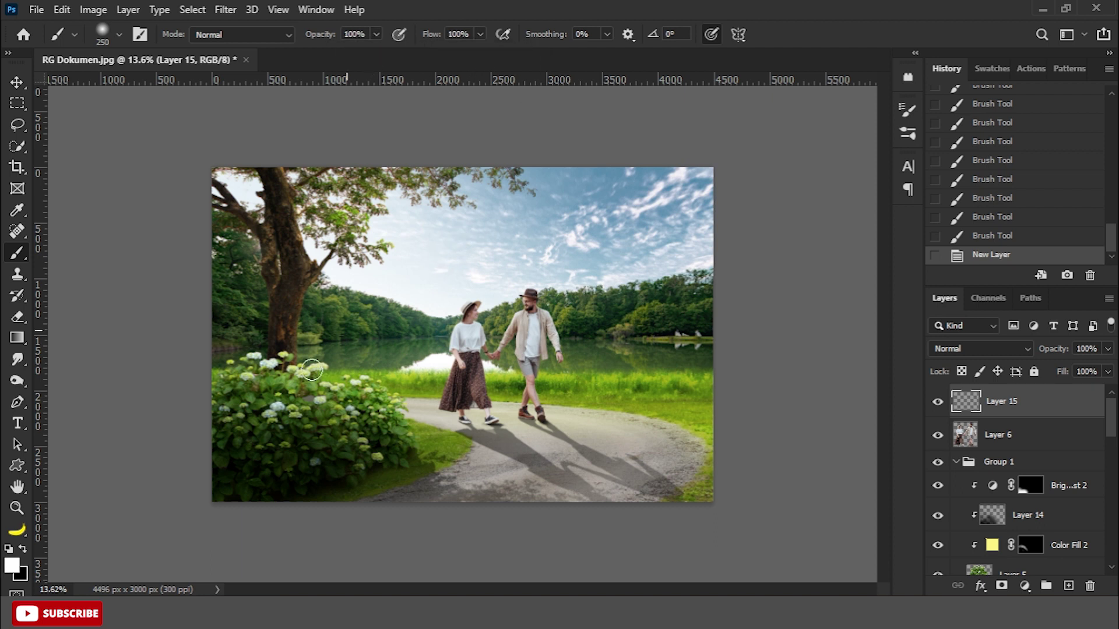
key(d)
click(12, 564)
drag(910, 462, 910, 449)
click(883, 274)
click(1055, 259)
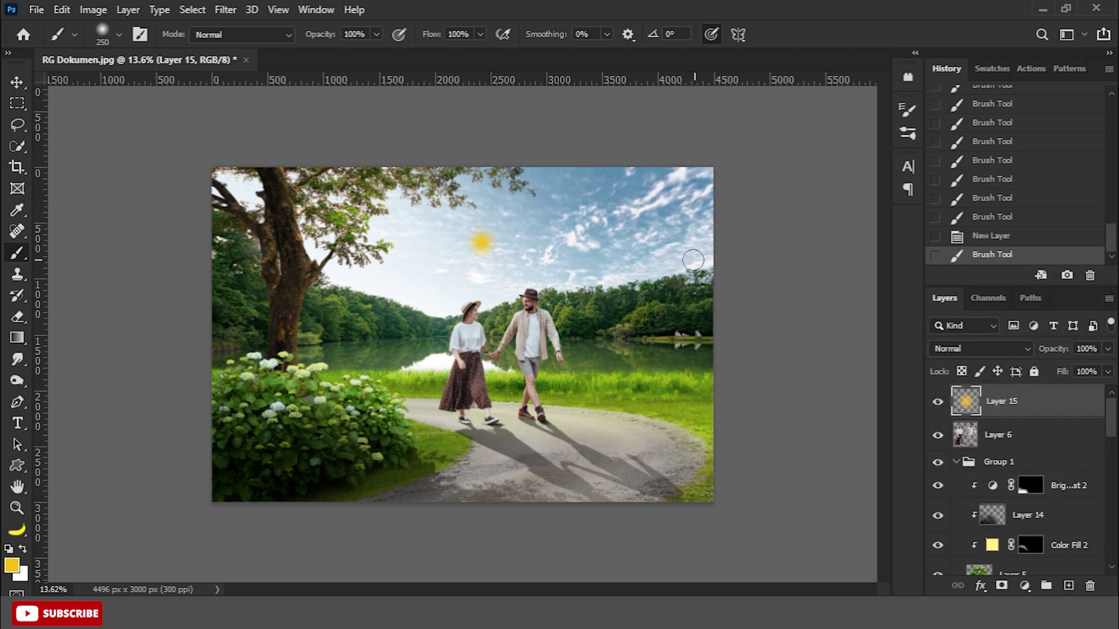
Step: Scale the yellow spot into a wide sky glow and blend it as Screen
click(17, 82)
key(ctrl+t)
drag(504, 227, 660, 246)
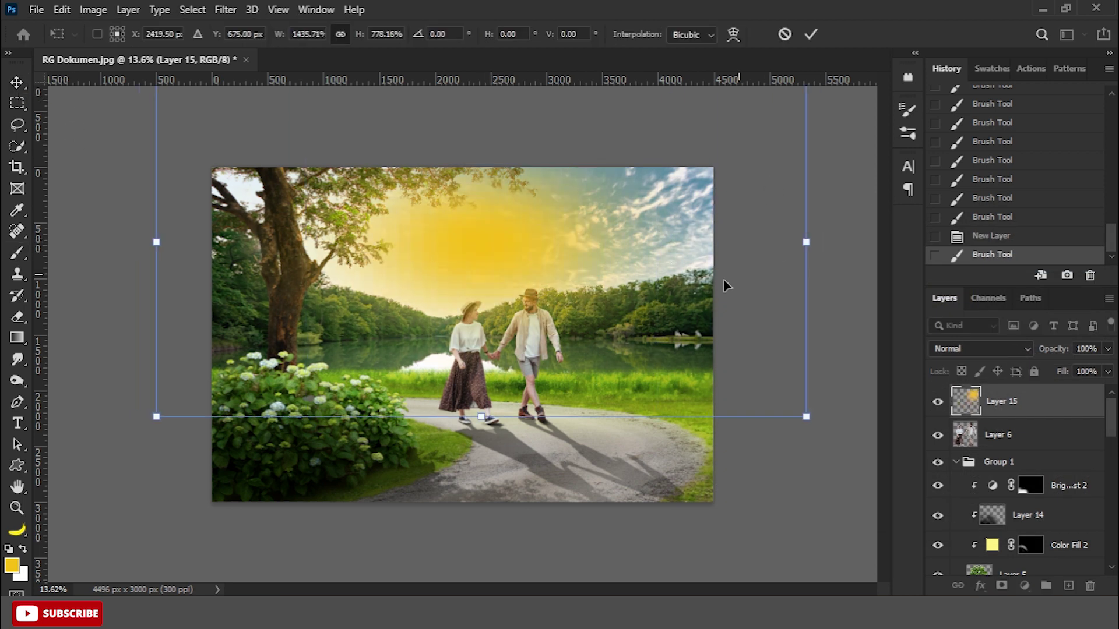
drag(721, 284, 641, 244)
key(Return)
click(981, 348)
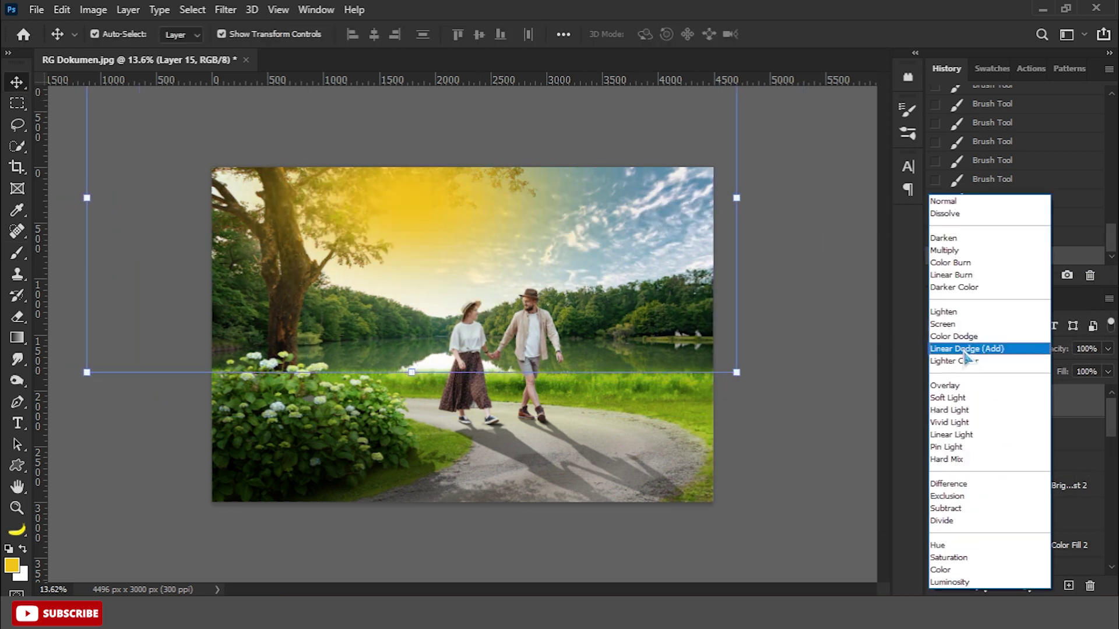
click(961, 320)
scroll(839, 335, down, 2)
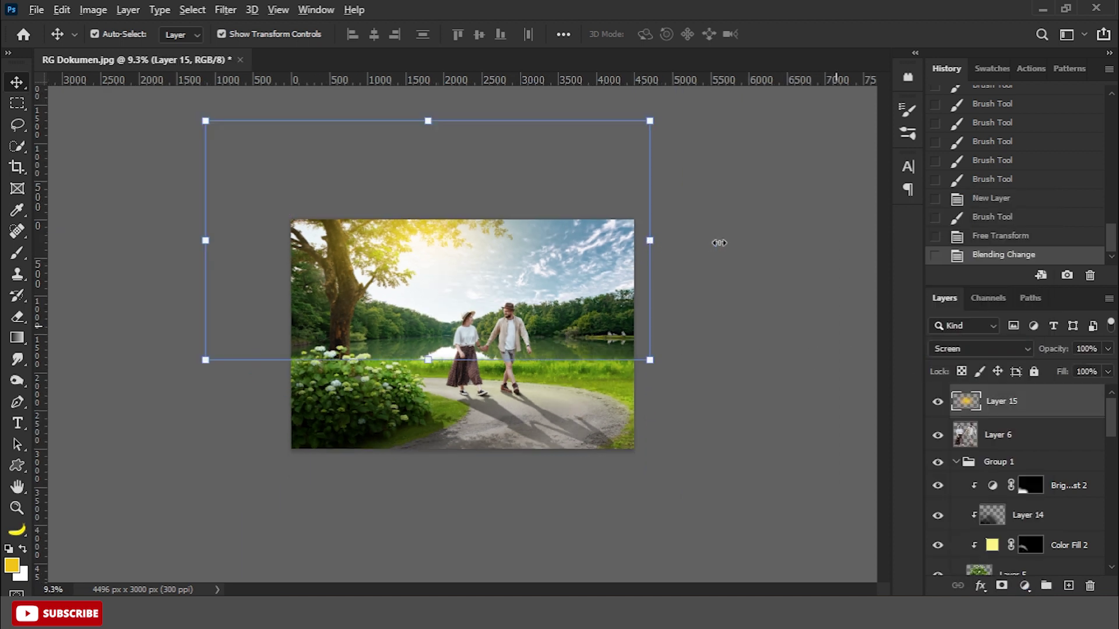
drag(719, 242, 762, 240)
drag(429, 118, 433, 115)
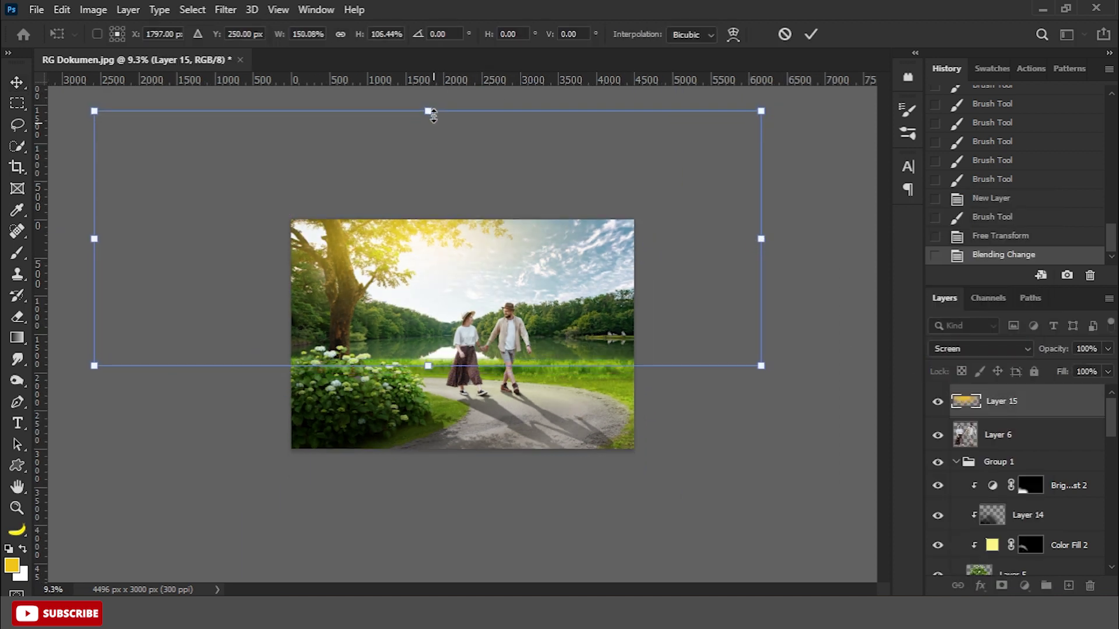
drag(759, 112, 674, 144)
key(Return)
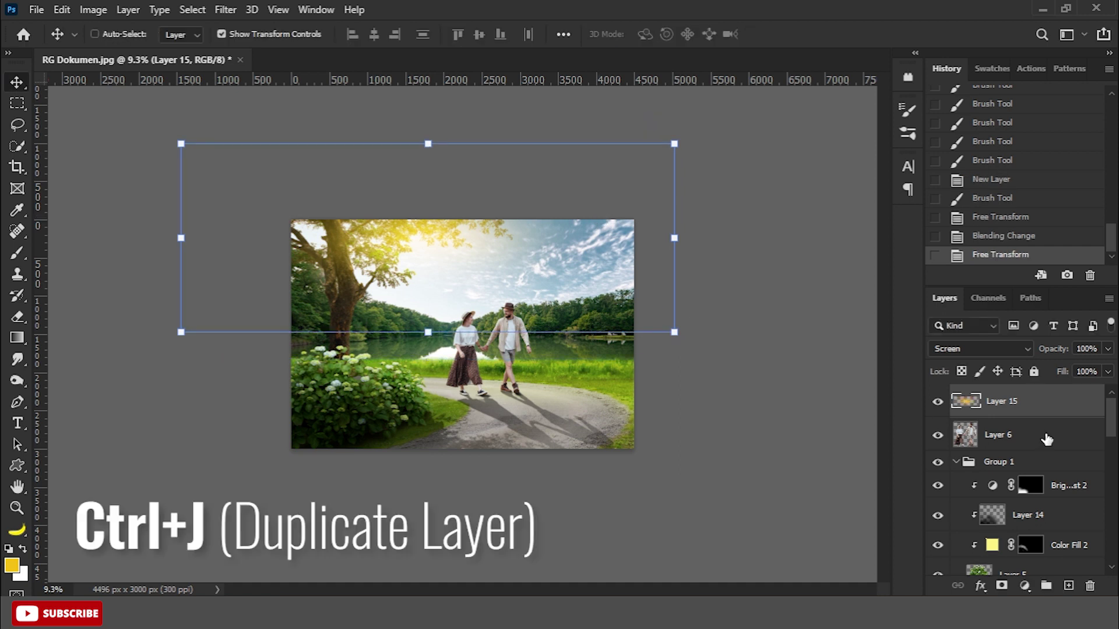
Step: Duplicate the glow, move the copy lower and stretch it, then duplicate sky Layer 8
key(ctrl+j)
drag(1073, 416, 1043, 425)
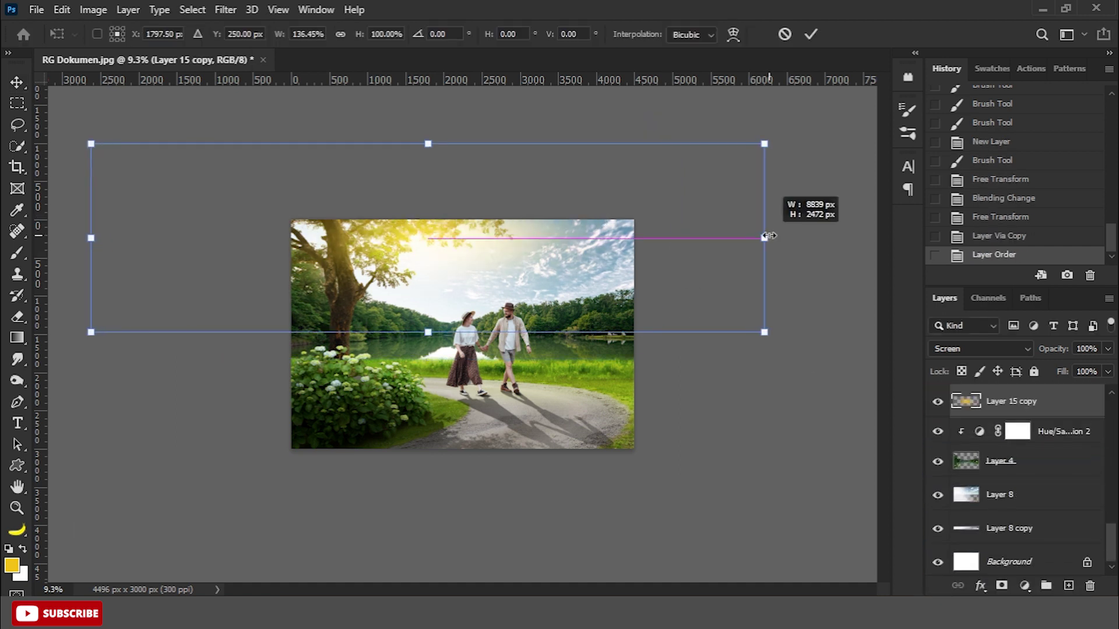
drag(674, 239, 760, 238)
drag(432, 348, 432, 369)
drag(758, 238, 869, 238)
drag(483, 143, 483, 123)
drag(482, 354, 482, 365)
drag(484, 123, 492, 126)
key(Return)
click(1014, 496)
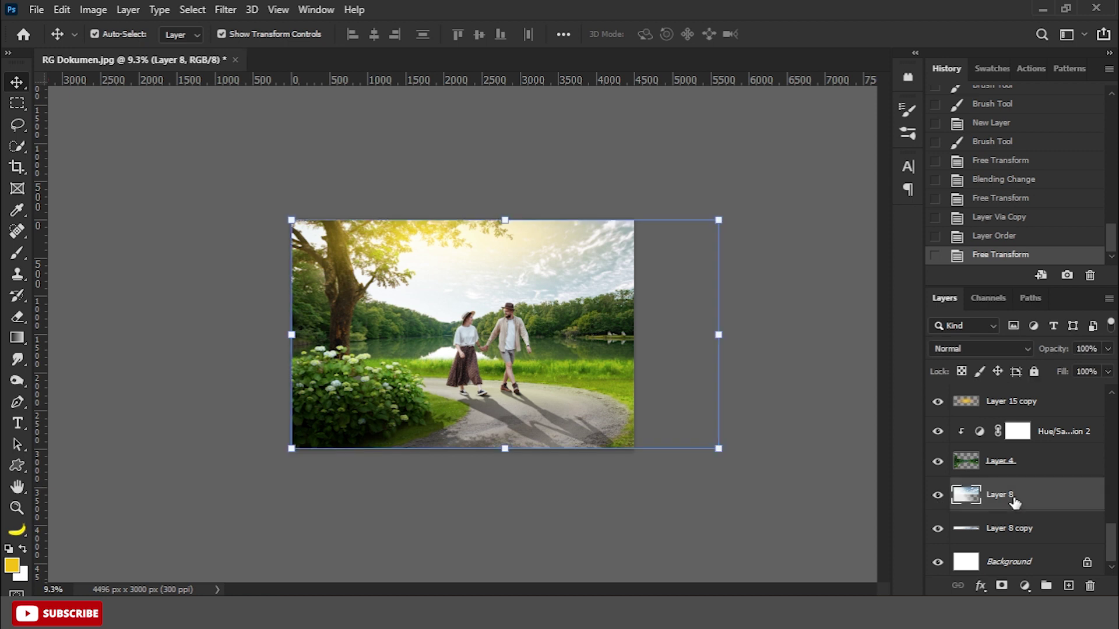
key(ctrl+j)
Step: Hide the original sky layer and apply a Gaussian Blur to the sky copy
click(937, 529)
click(226, 10)
mouse_move(235, 219)
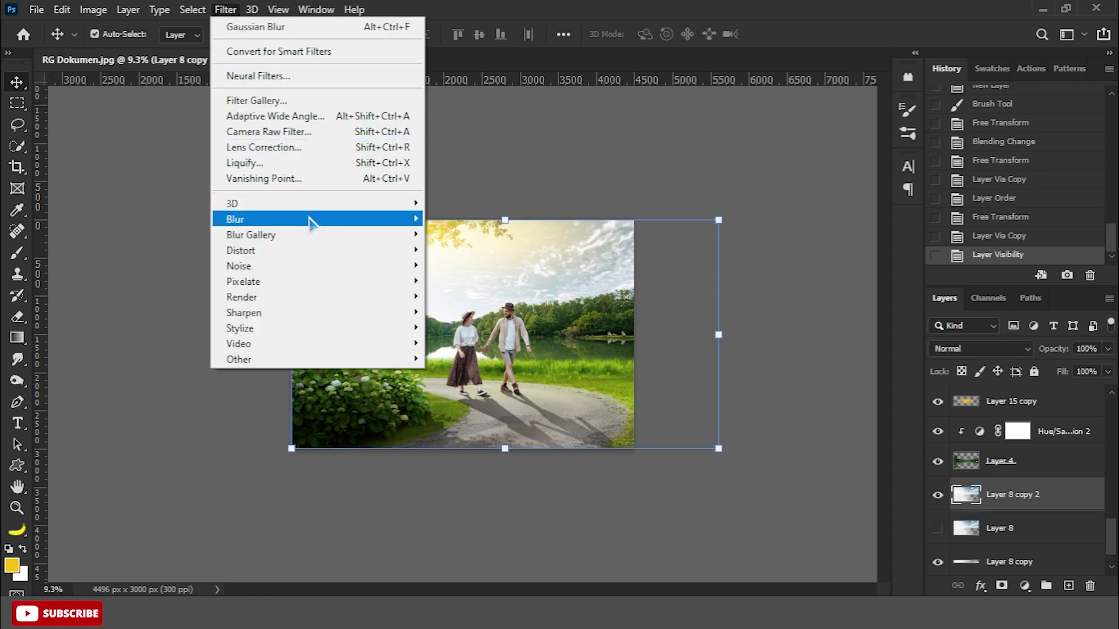
click(483, 278)
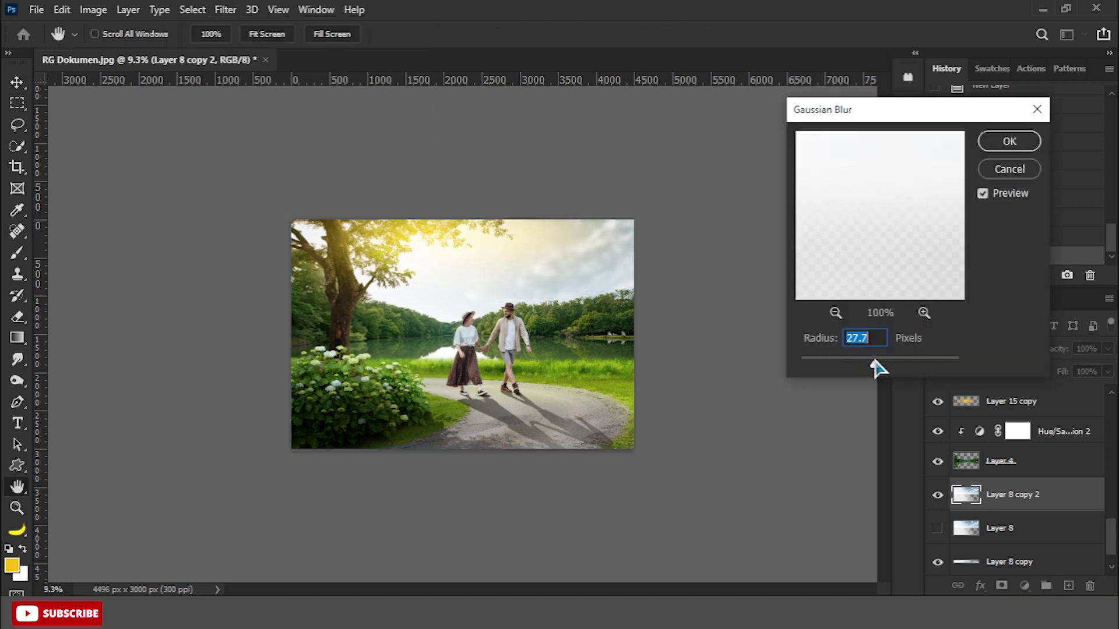
click(1004, 147)
Step: Add a clipped Screen layer and paint broad warm yellow light with a large brush
click(1068, 586)
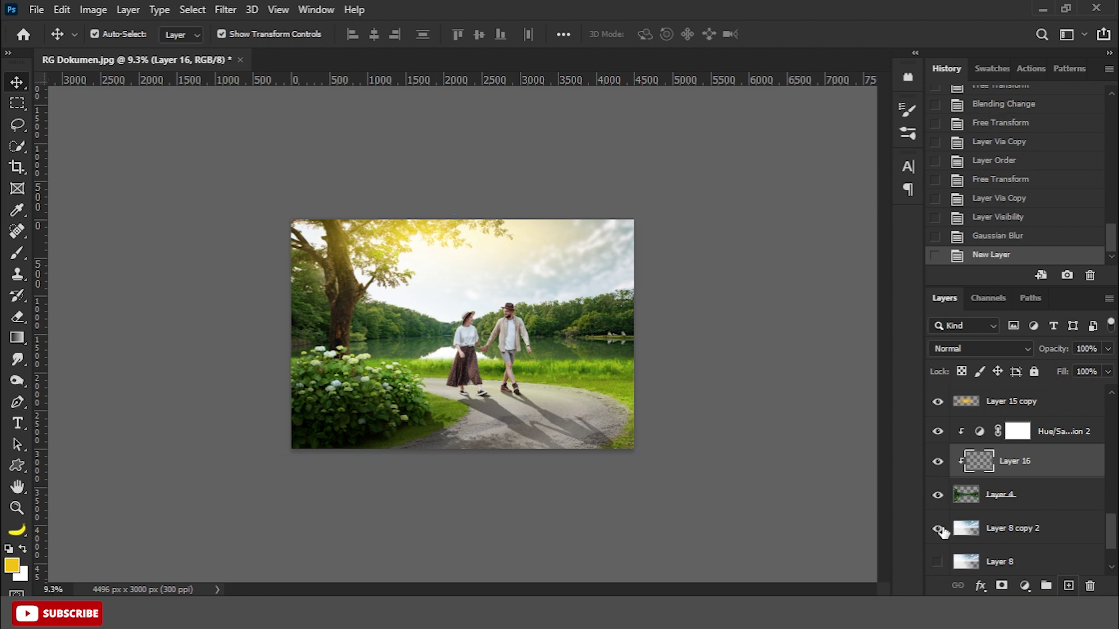
right_click(22, 257)
click(81, 250)
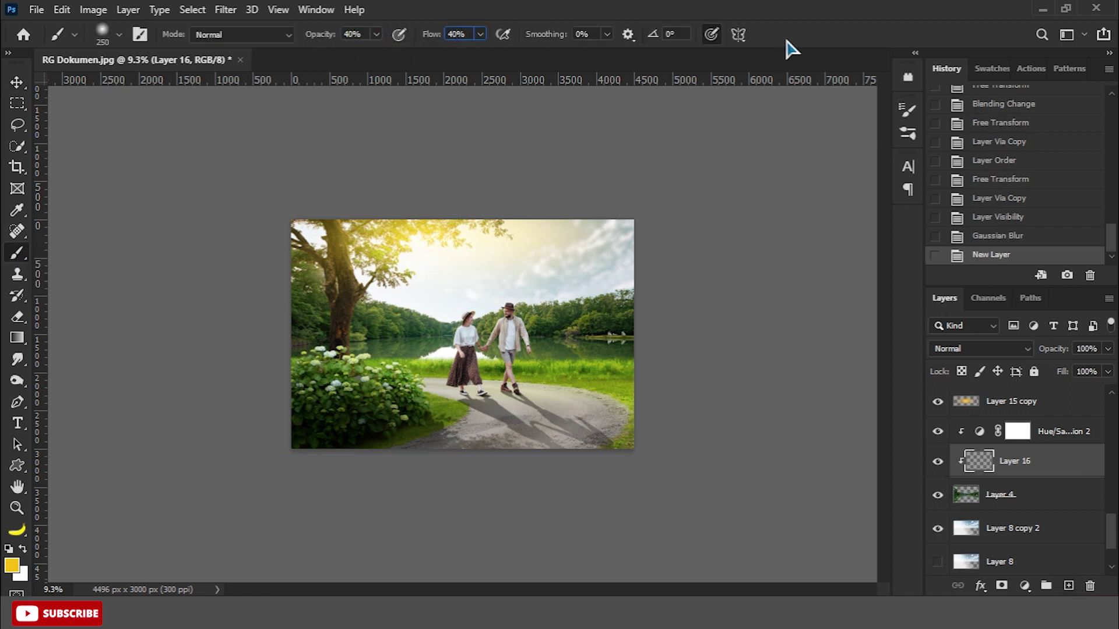
click(970, 348)
click(955, 326)
click(772, 323)
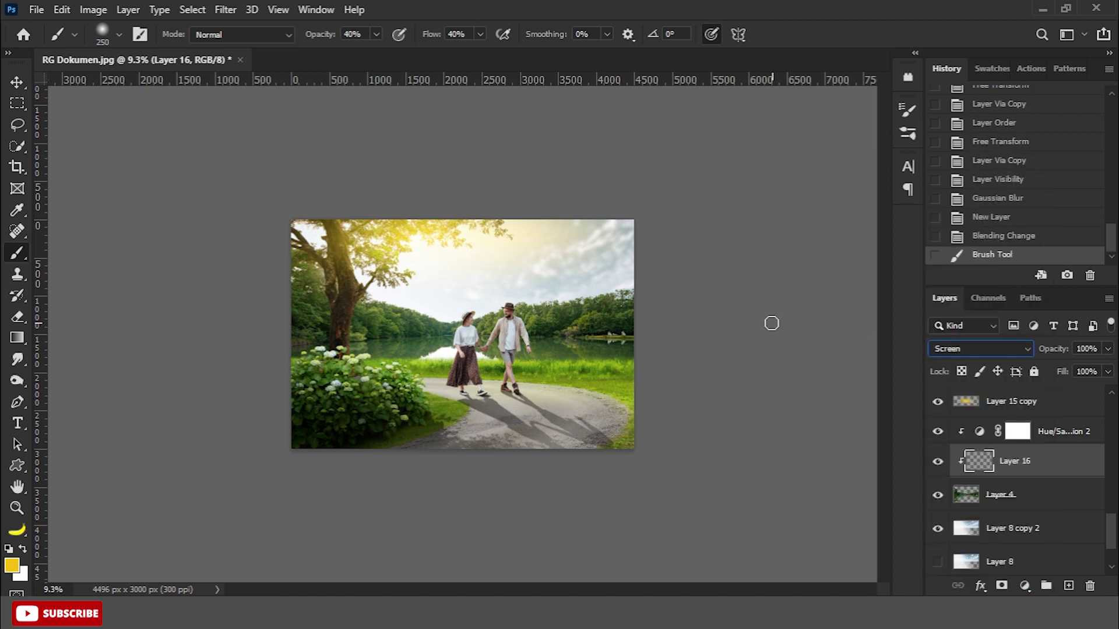
click(667, 282)
key(bracketright)
key(bracketright)
key(bracketright)
mouse_move(629, 278)
mouse_down()
mouse_move(349, 279)
mouse_move(257, 257)
mouse_move(340, 256)
mouse_up()
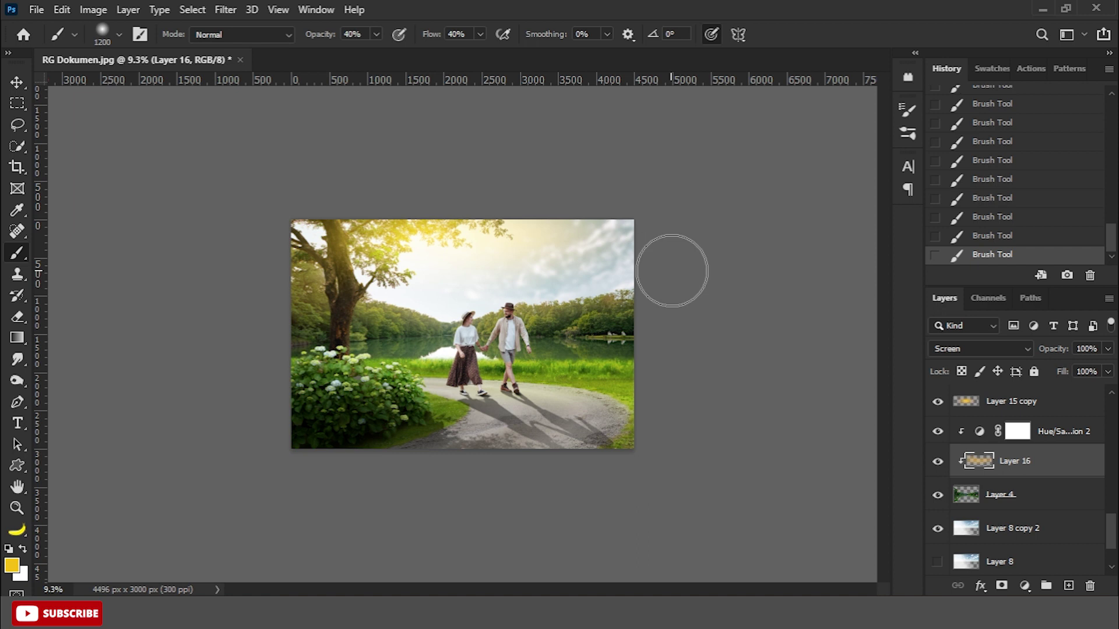
click(17, 81)
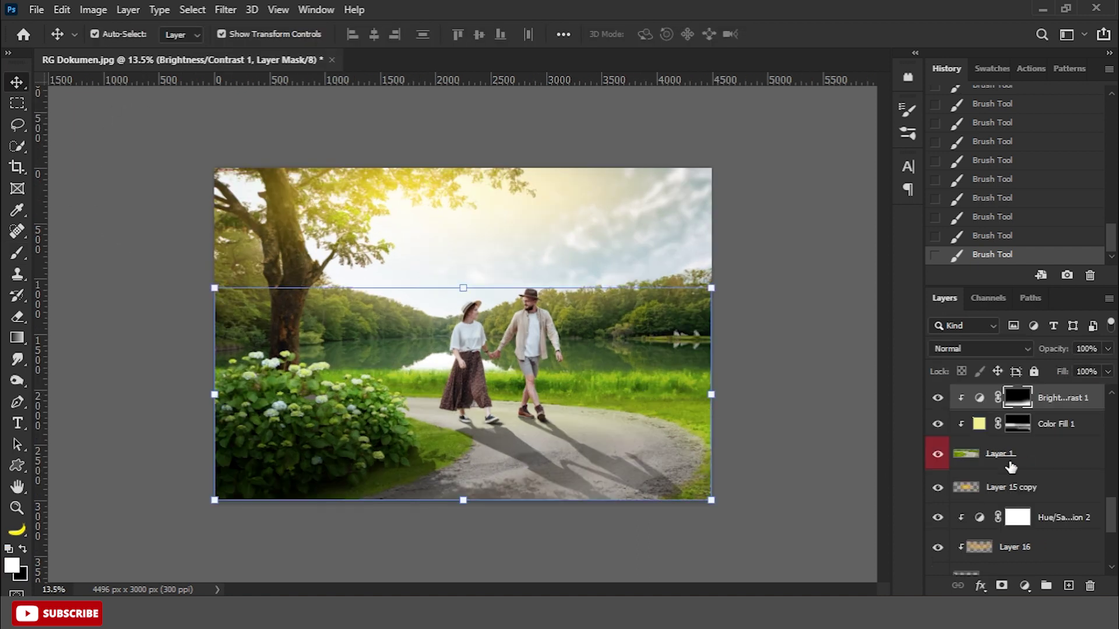
Step: Add a Color Balance adjustment to the foreground grass, nudging midtones toward magenta
click(1011, 466)
click(1024, 586)
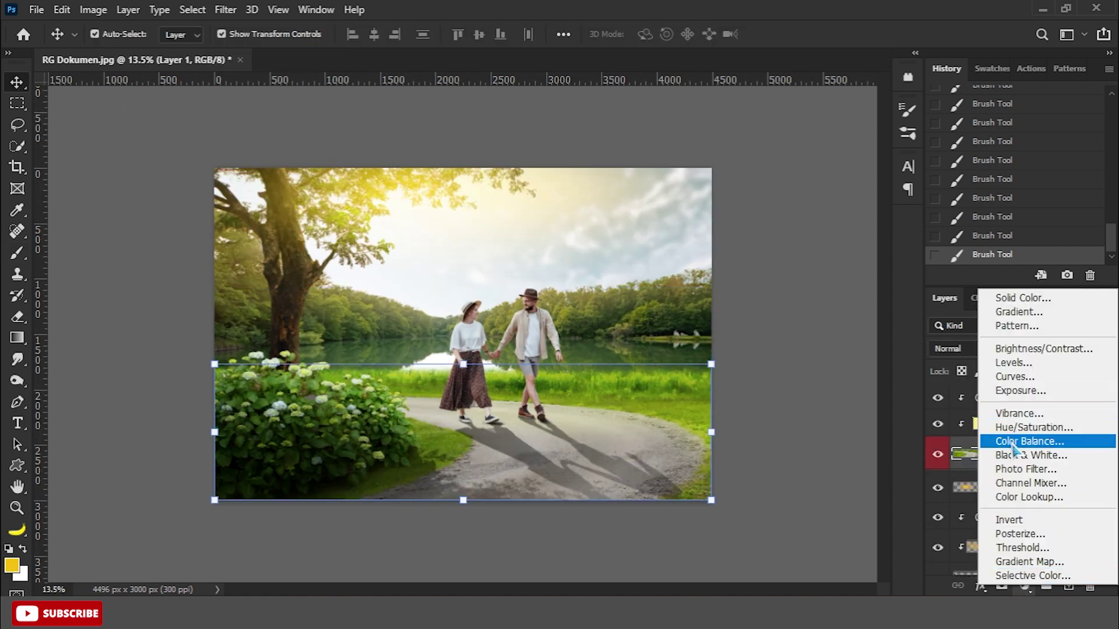
click(1013, 444)
drag(783, 245, 792, 216)
click(810, 181)
click(757, 189)
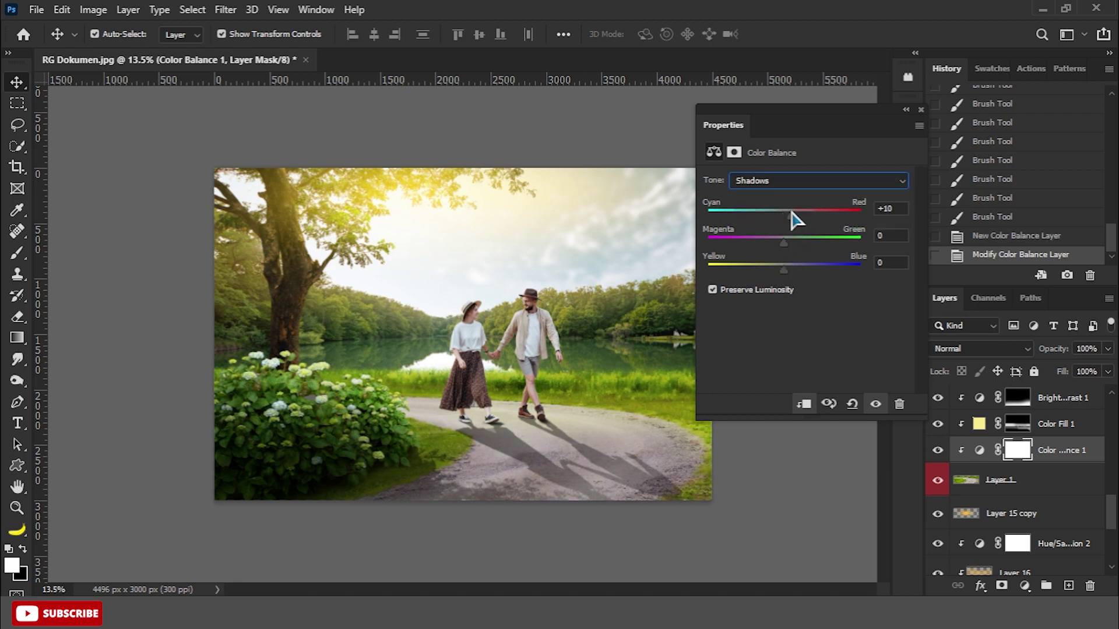
click(804, 180)
click(781, 220)
click(906, 110)
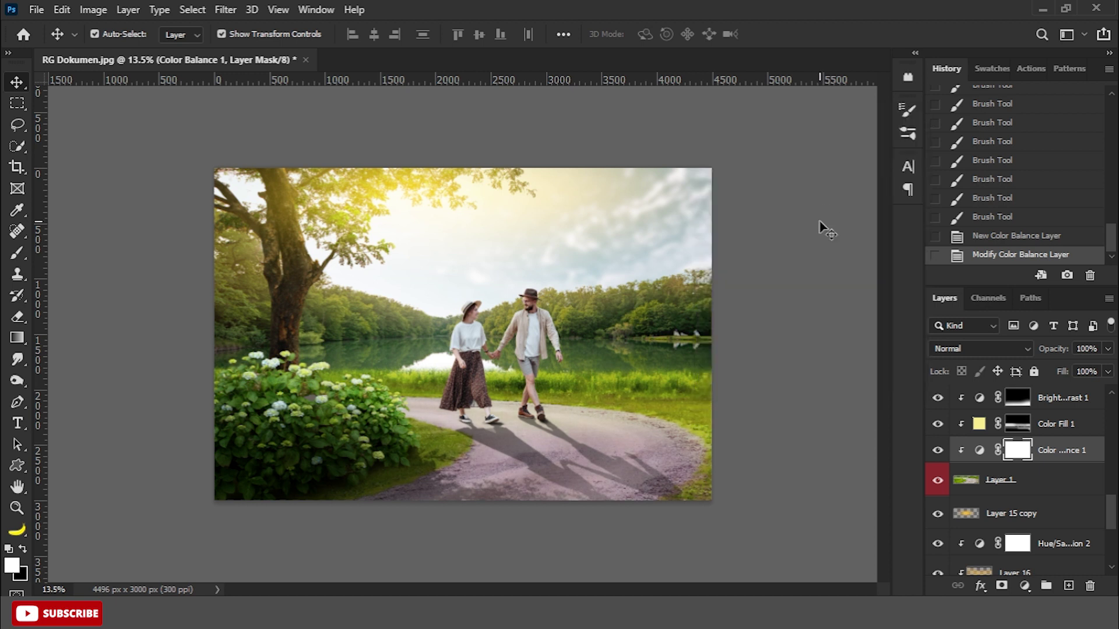
Step: Shift the hue of hydrangea Layer 5 to -12 with Hue/Saturation
click(339, 449)
scroll(1000, 442, down, 1)
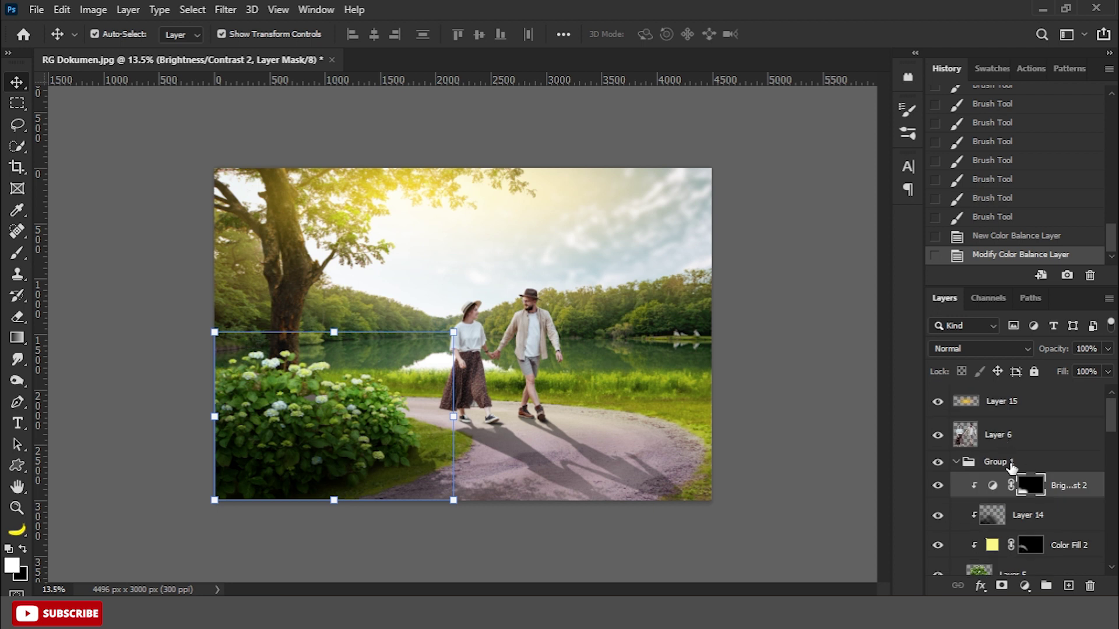
scroll(1012, 466, down, 1)
click(985, 510)
key(ctrl+u)
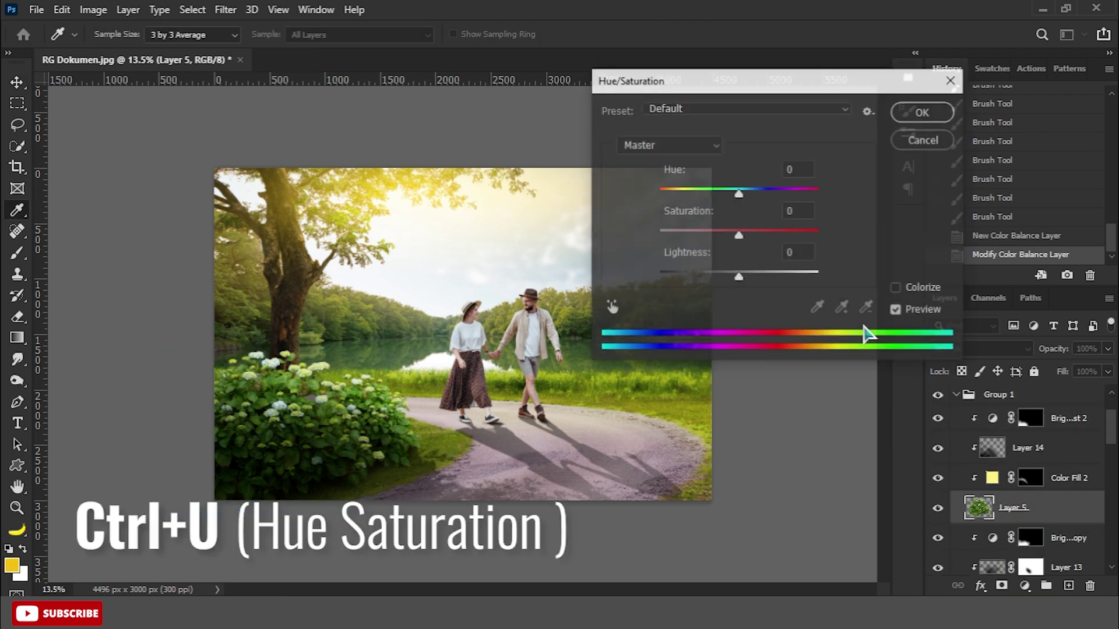
drag(738, 194, 734, 195)
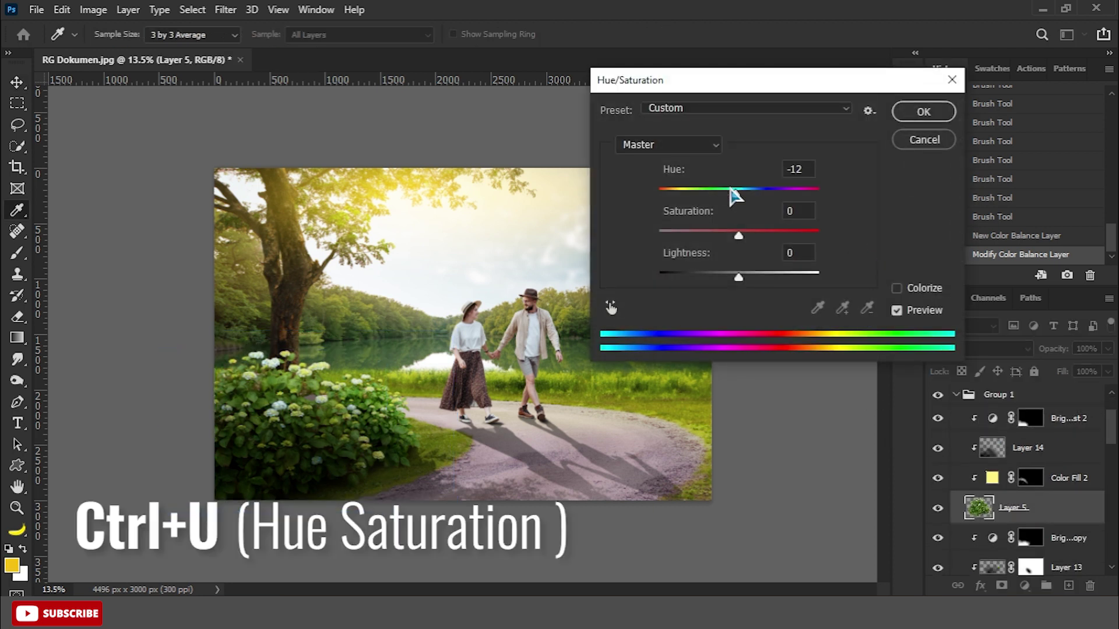
click(923, 112)
Step: Shift the hue of Layer 5 copy 2 to -16 with Hue/Saturation
scroll(1056, 527, down, 3)
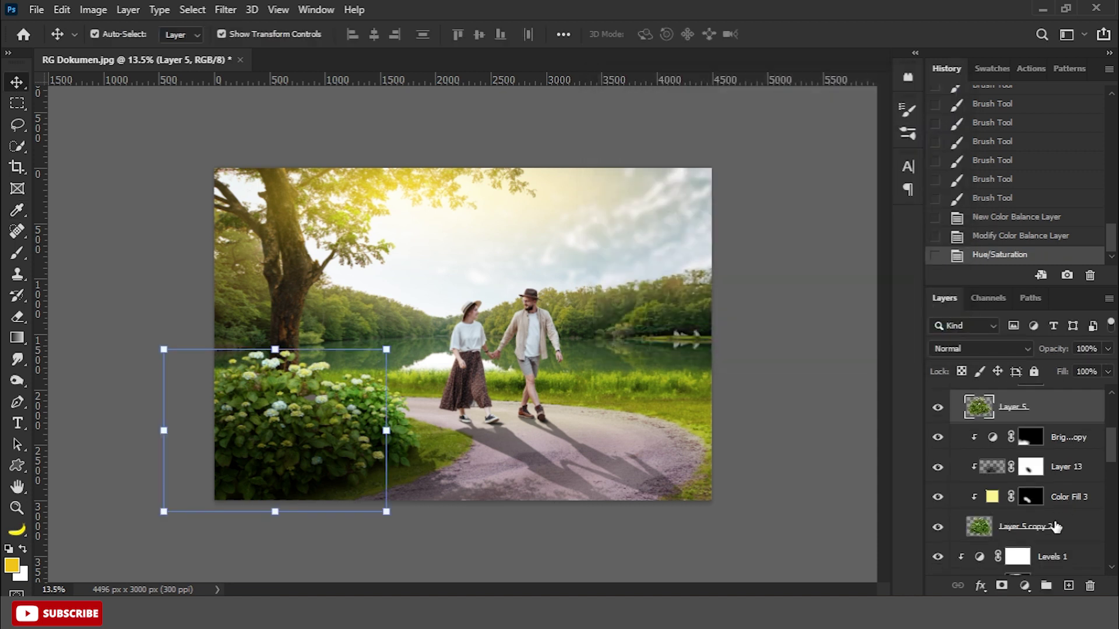
click(1056, 527)
key(ctrl+u)
drag(738, 194, 728, 195)
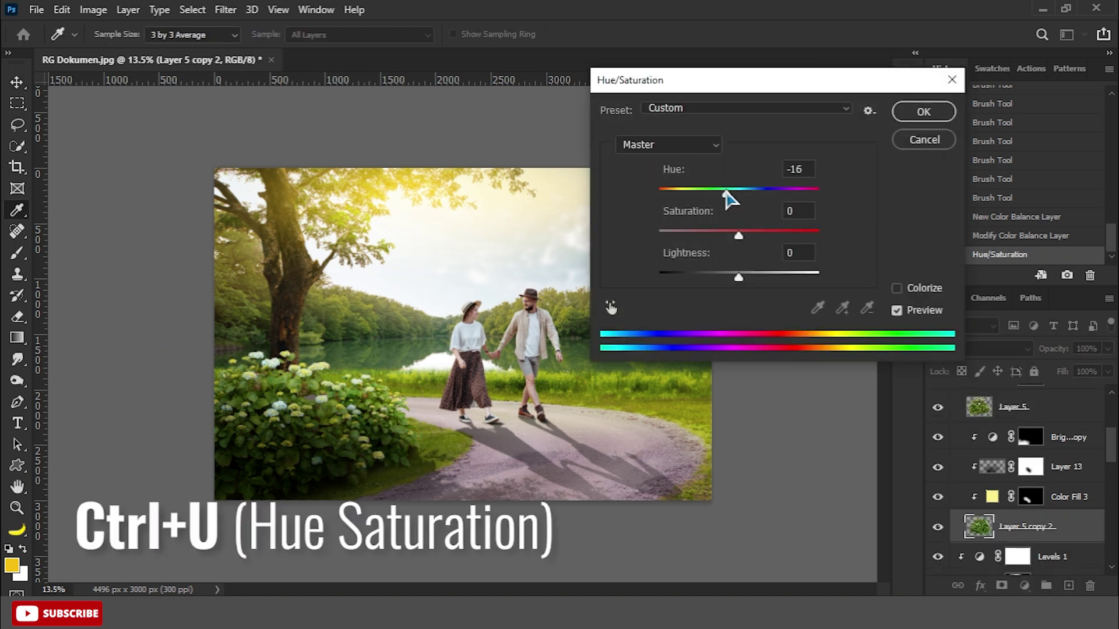
click(924, 111)
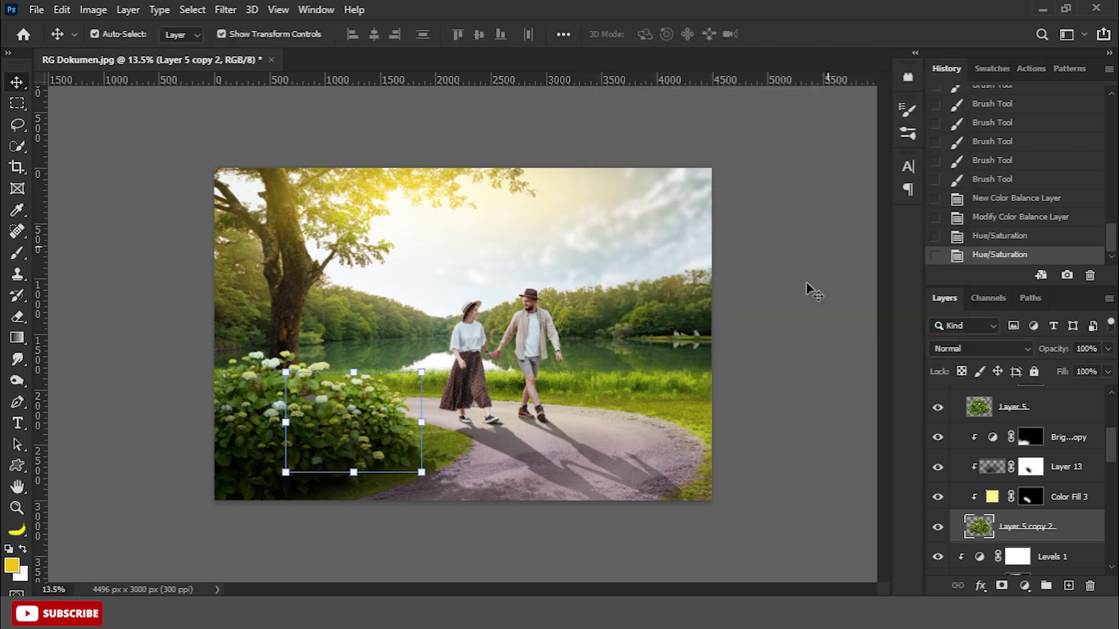
key(v)
scroll(774, 379, up, 1)
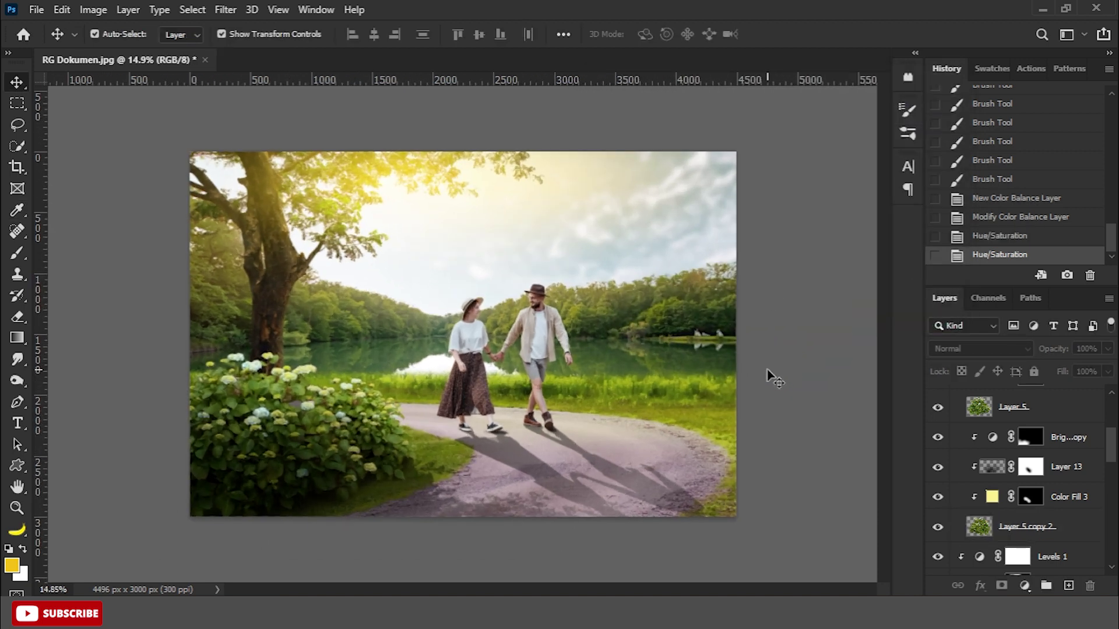
Step: Group Layer 4 through Hue/Saturation 2, duplicate the group, hide Group 2, and merge the copy
click(743, 388)
scroll(1043, 524, down, 1)
shift+click(1068, 471)
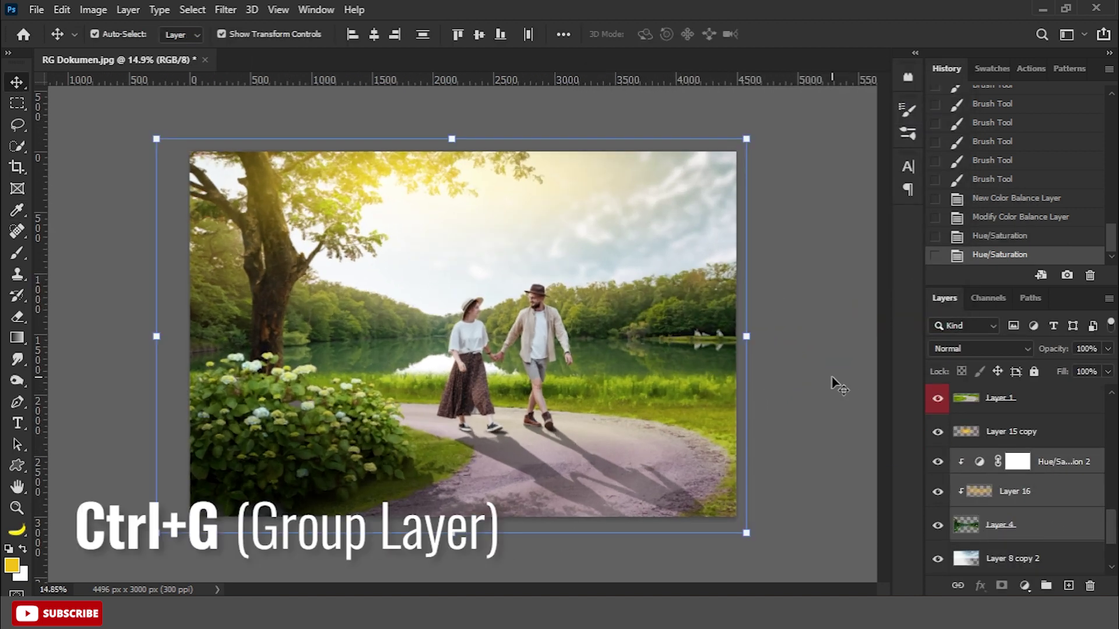
key(ctrl+g)
key(ctrl+j)
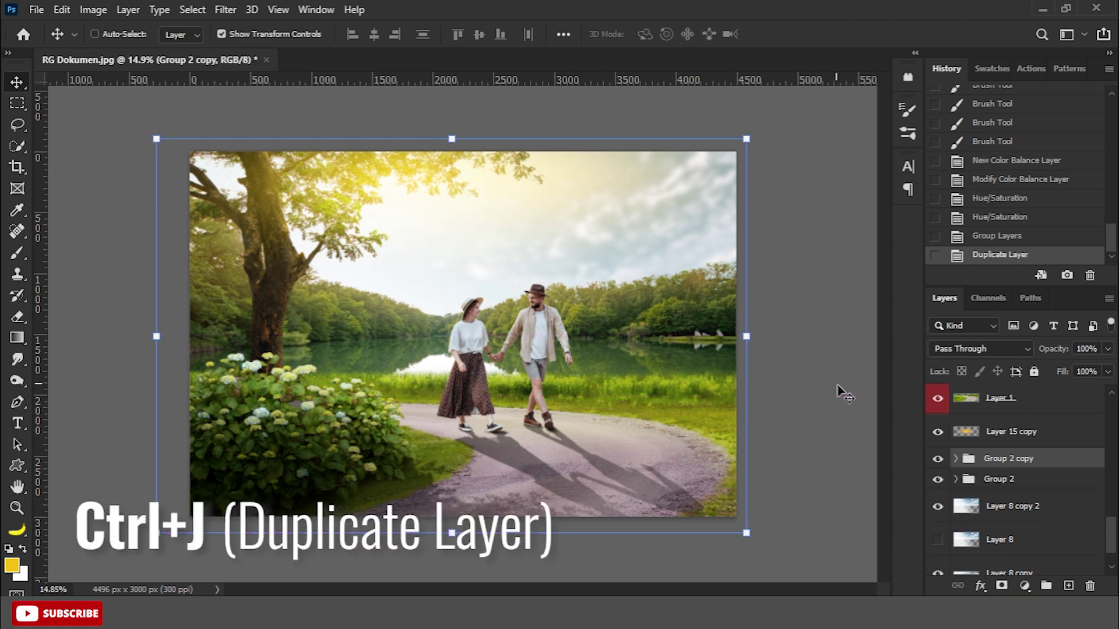
click(937, 478)
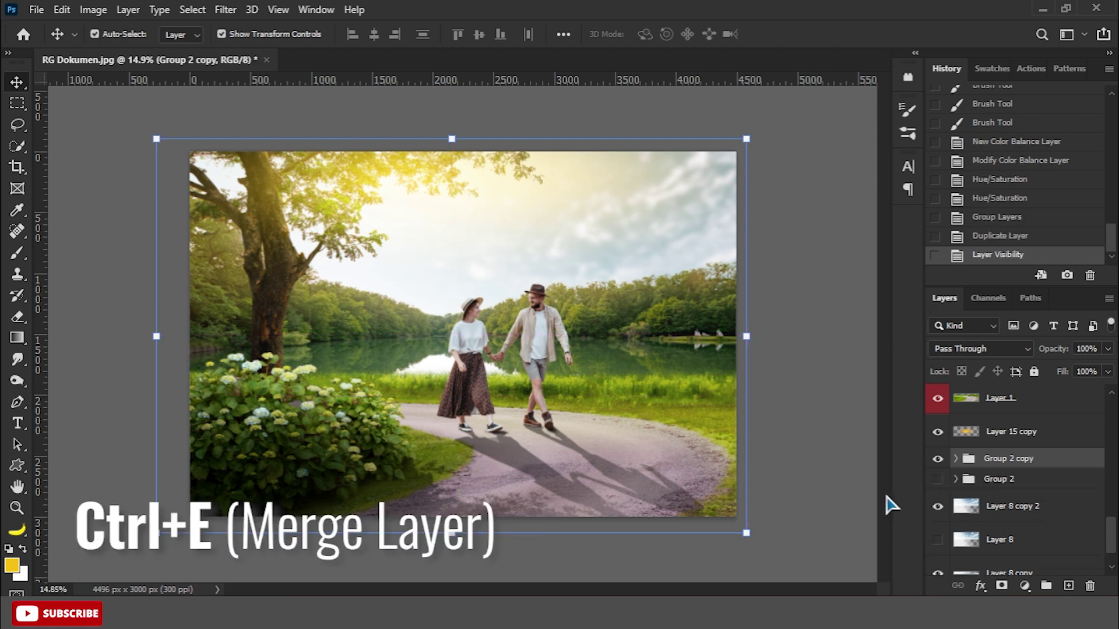
key(ctrl+e)
Step: Apply a light Gaussian Blur of about 4.5 px to the merged copy
click(227, 10)
mouse_move(315, 219)
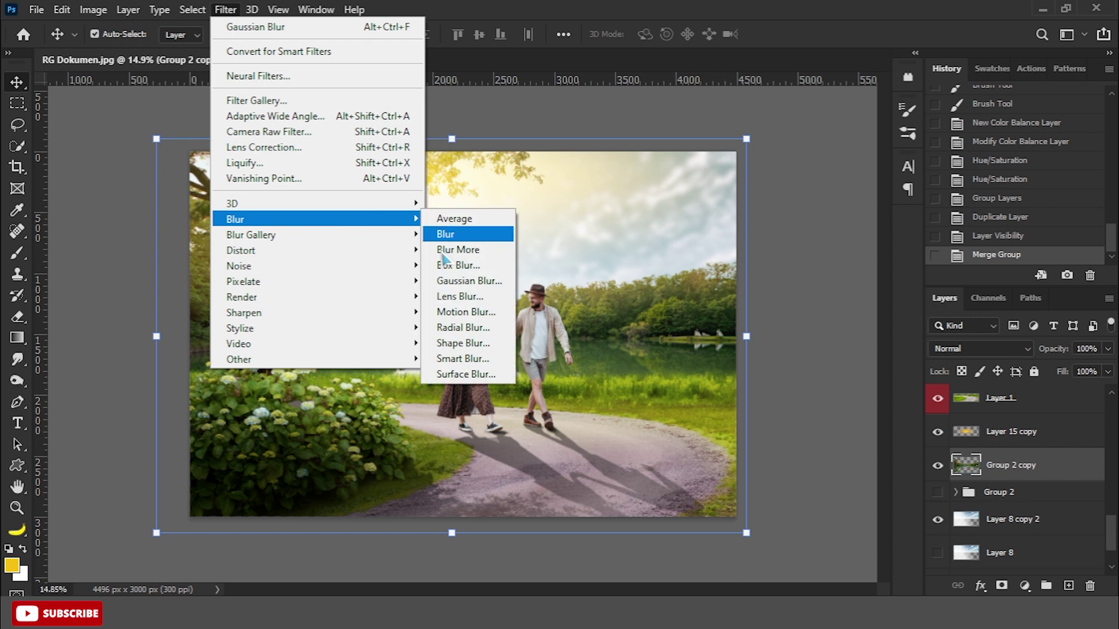
click(466, 283)
drag(868, 364, 844, 367)
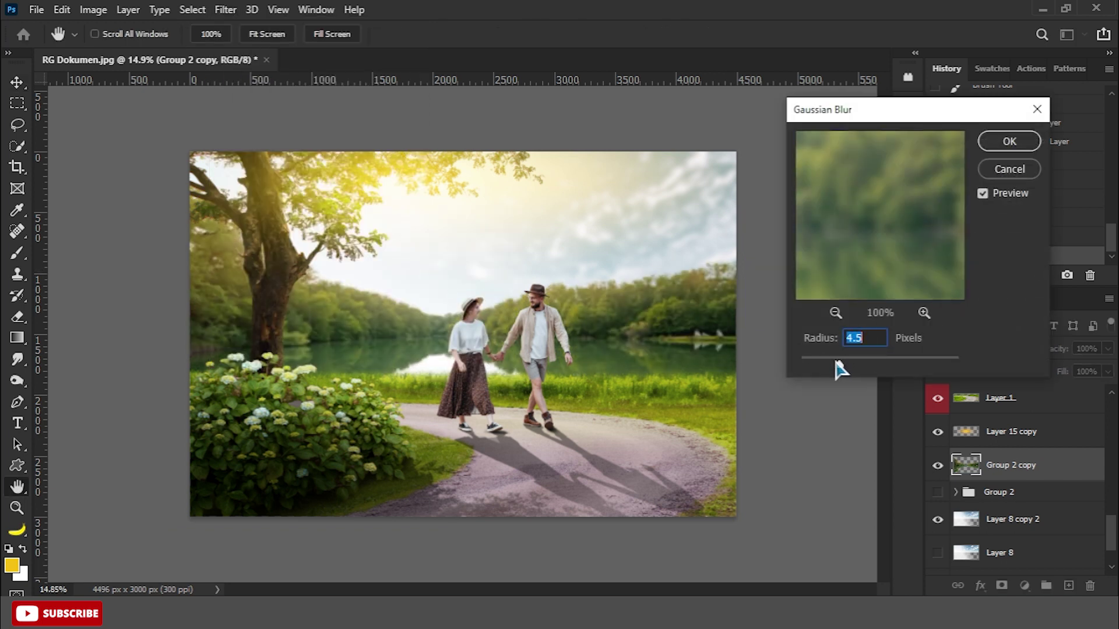
click(1014, 142)
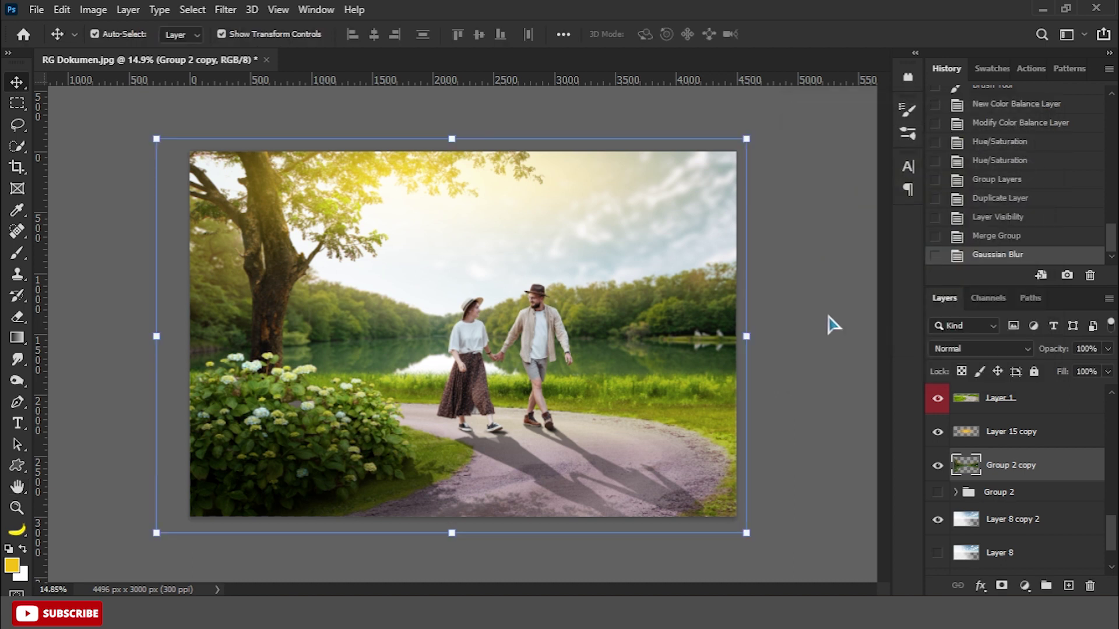
Step: Add a new Layer 17 above the merged Group 2 copy and clip it to that layer
click(1027, 476)
click(1068, 585)
right_click(1021, 471)
click(856, 318)
Step: Paint soft yellow light over the grass, sky, tree and beside the trunk with a large brush
click(18, 253)
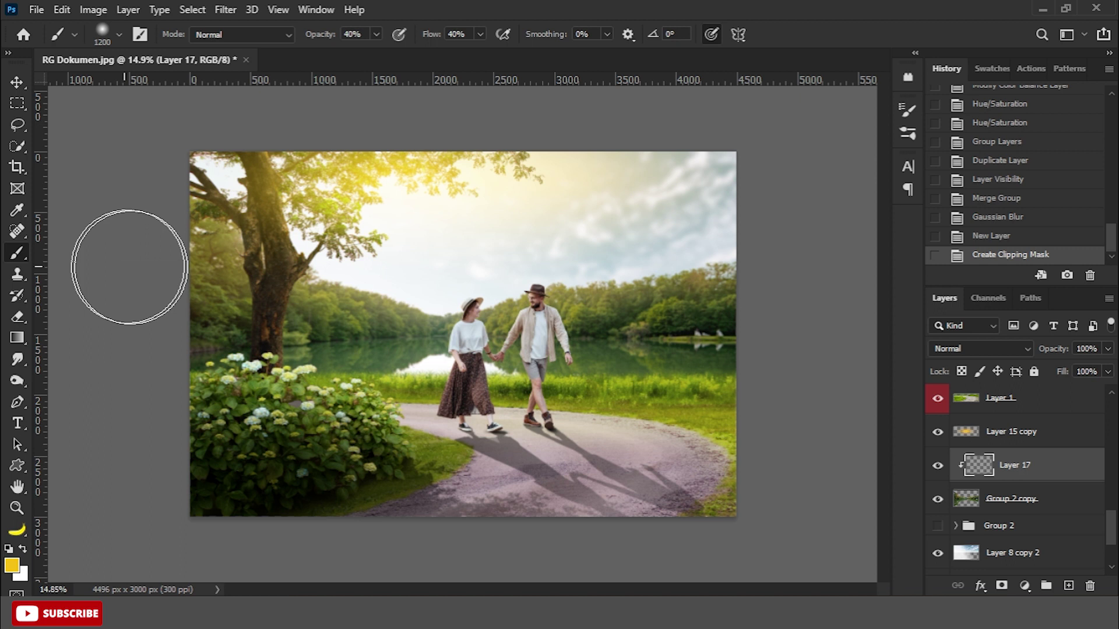
key(bracketleft)
key(bracketleft)
key(bracketleft)
click(428, 399)
drag(548, 361, 734, 361)
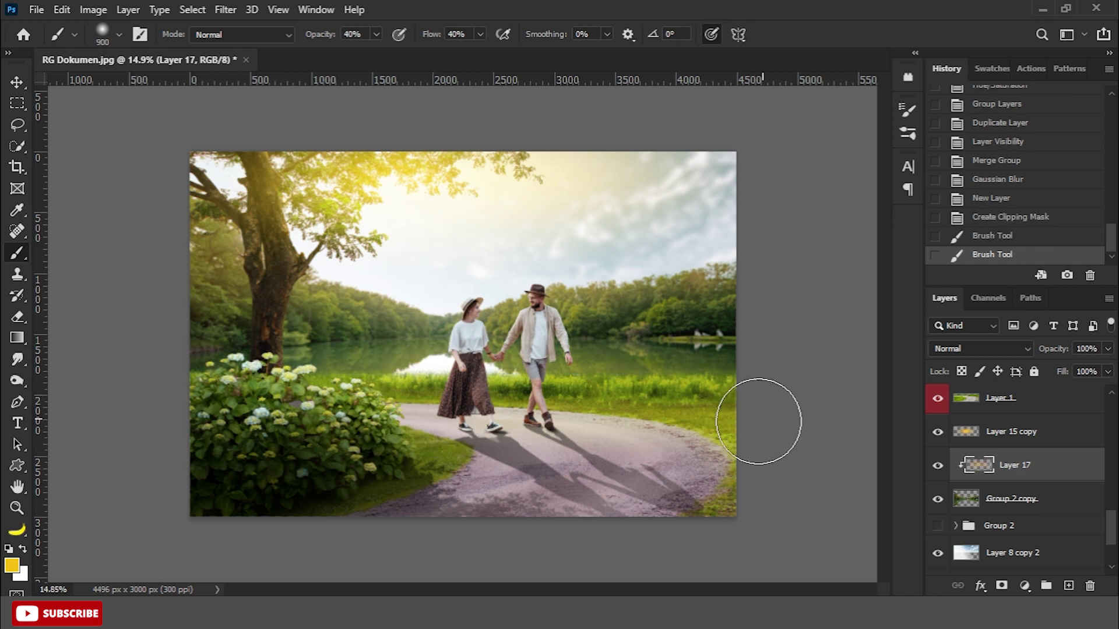
click(23, 549)
click(737, 429)
key(x)
click(431, 402)
click(431, 402)
drag(507, 273, 373, 262)
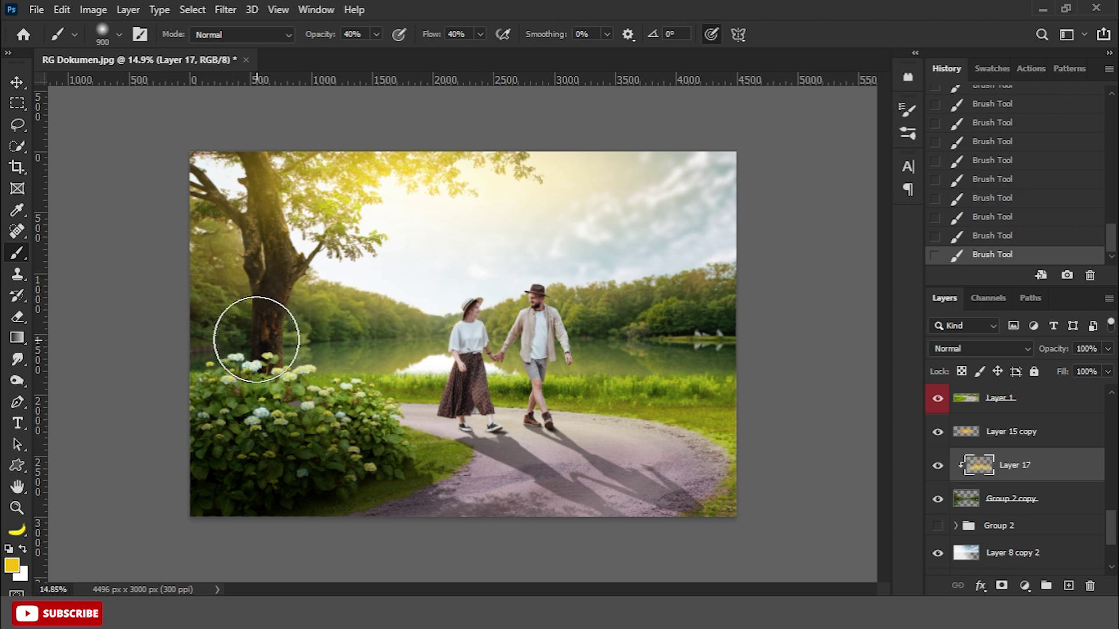
drag(251, 327, 212, 320)
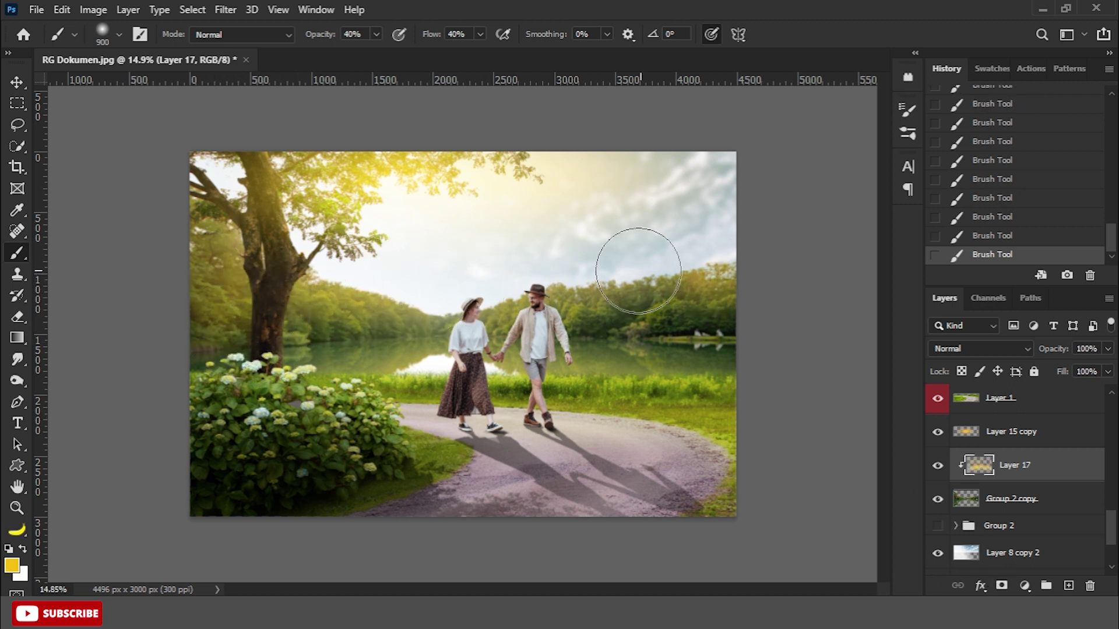
scroll(636, 257, down, 2)
Step: Add a layer mask to Layer 17 and paint away part of the yellow glow in black
key(x)
click(1001, 586)
key(d)
click(619, 300)
click(423, 295)
click(339, 287)
scroll(456, 334, up, 2)
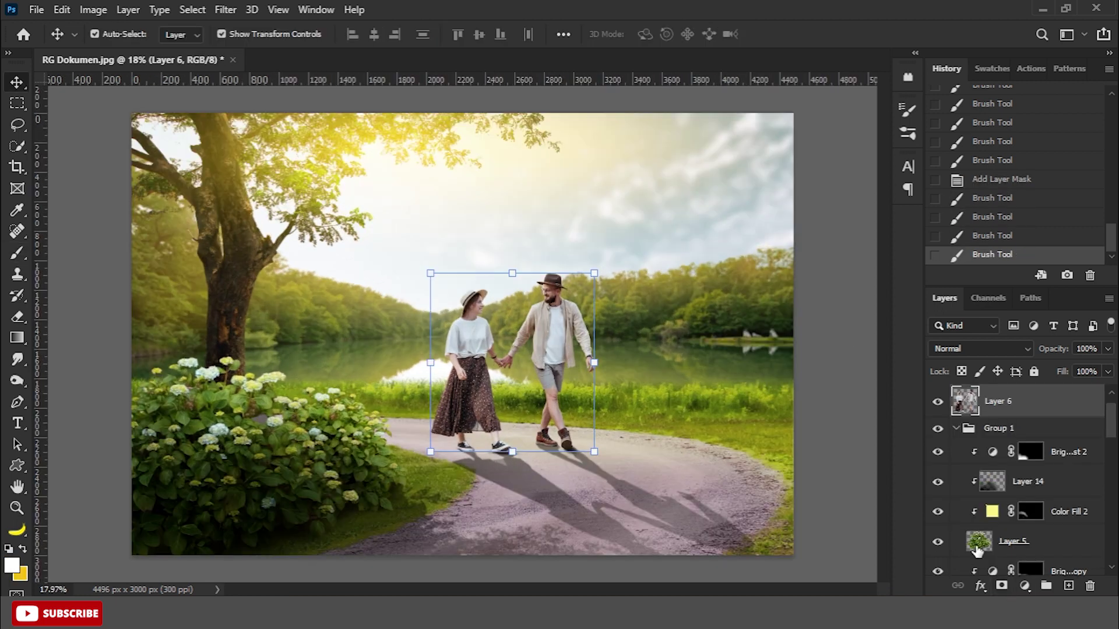
Step: Add a Brightness/Contrast adjustment clipped to the couple's Layer 6 with Brightness -36
click(1024, 585)
click(1014, 351)
click(805, 404)
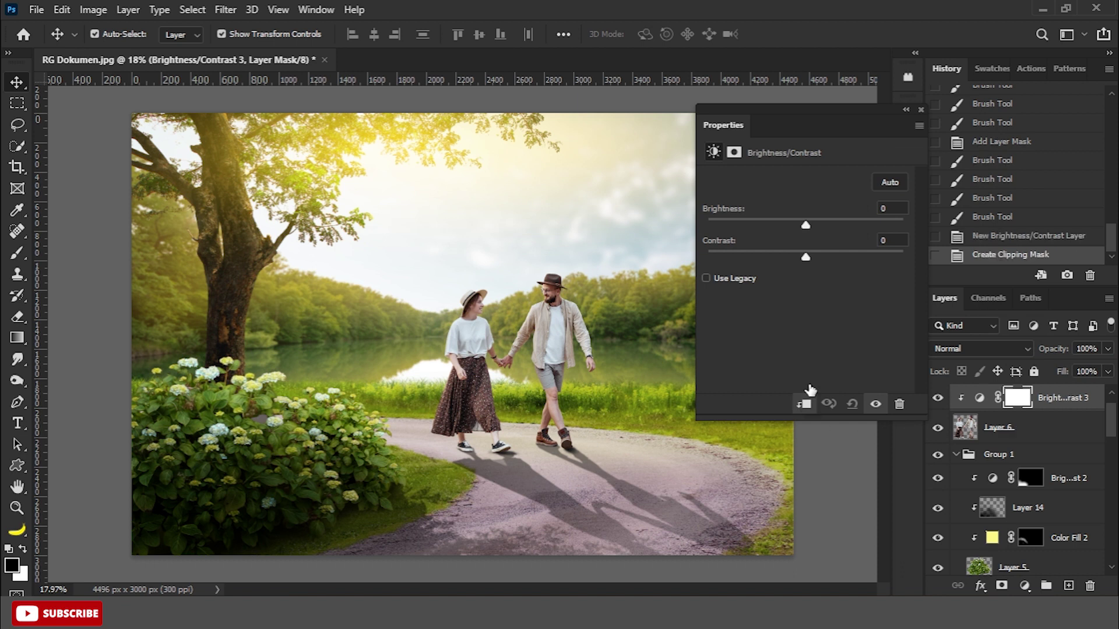
drag(806, 224, 782, 225)
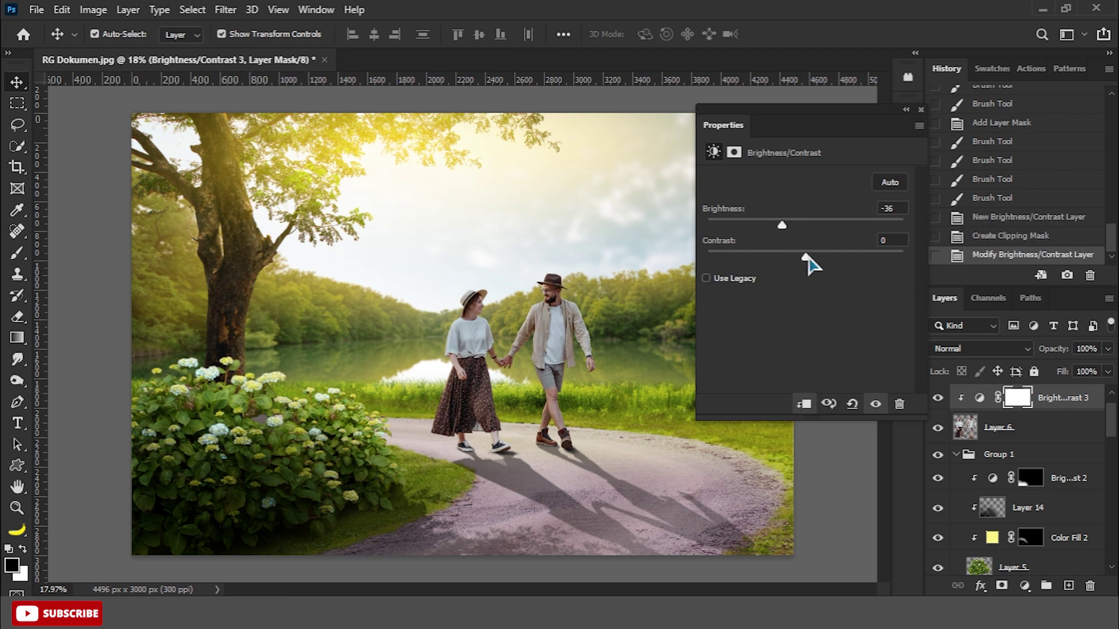
click(920, 110)
scroll(466, 291, up, 2)
Step: Set a small black brush at 50% flow and mask the darkening off the man's hat
key(b)
click(480, 34)
click(376, 35)
click(467, 36)
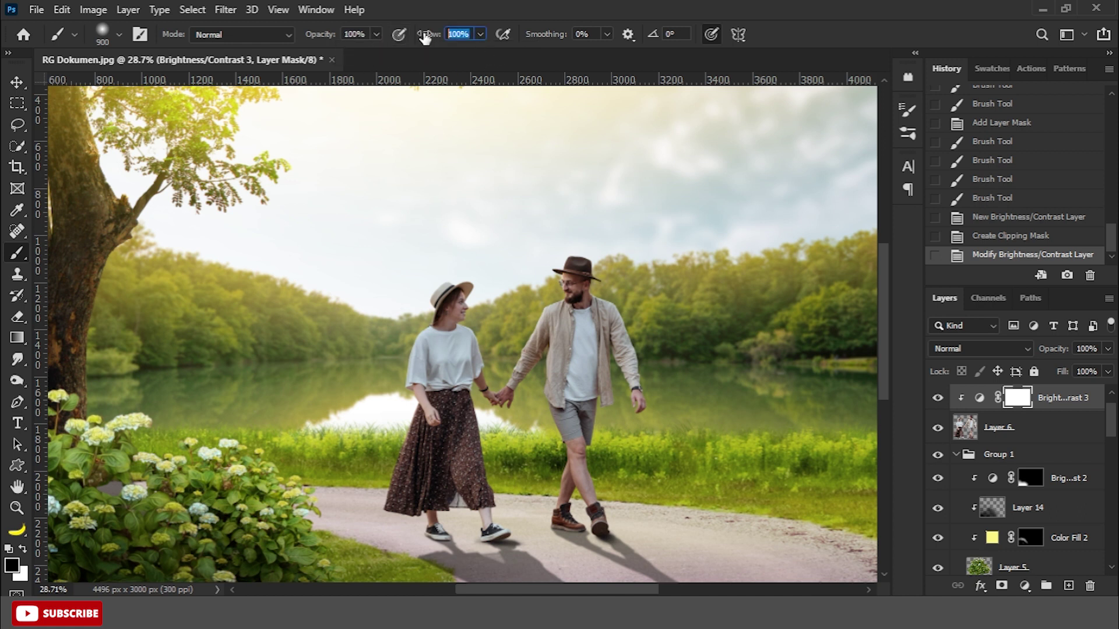
scroll(559, 257, up, 2)
scroll(536, 192, up, 3)
key(bracketleft)
key(bracketleft)
key(bracketleft)
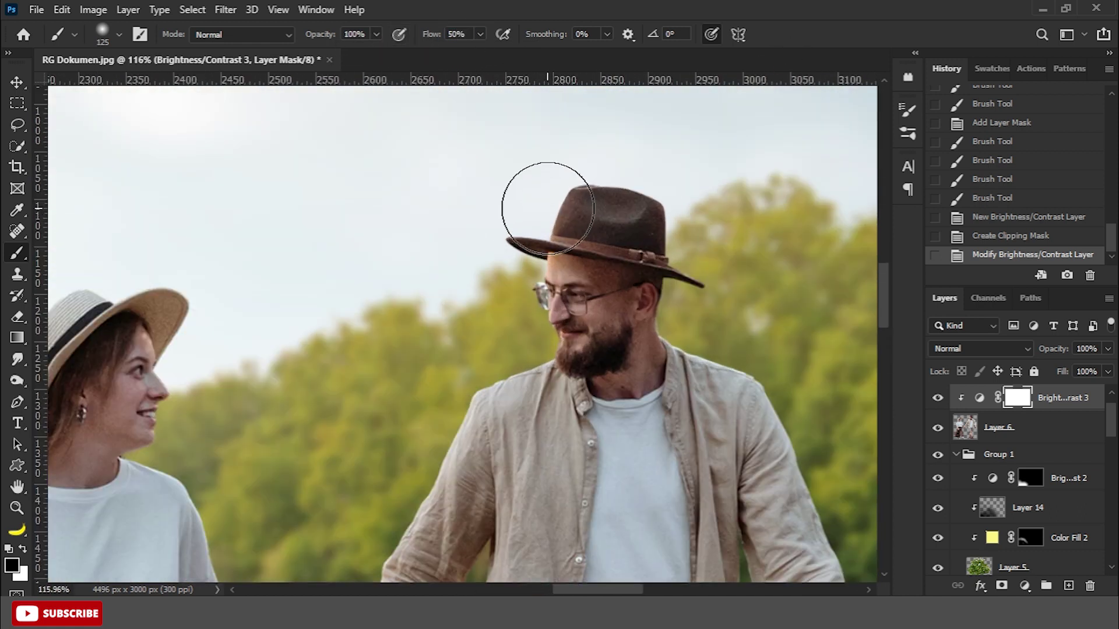
click(537, 195)
click(537, 194)
scroll(493, 312, down, 2)
Step: Mask the darkening in spots along the couple and compare before and after
click(493, 312)
click(331, 442)
click(340, 305)
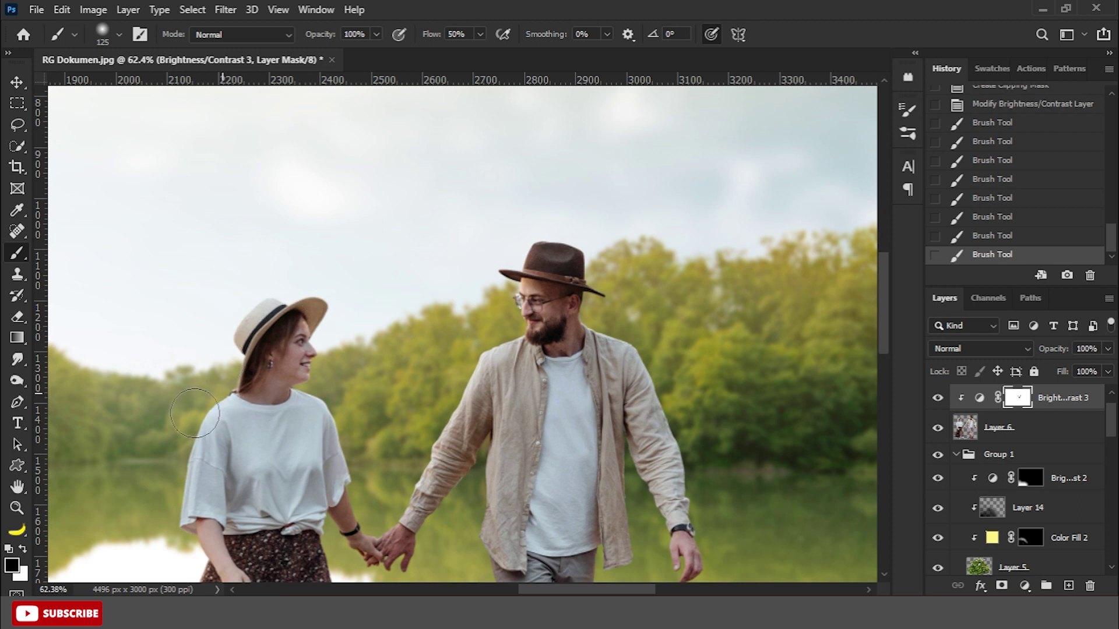
drag(182, 516, 380, 336)
scroll(380, 336, down, 2)
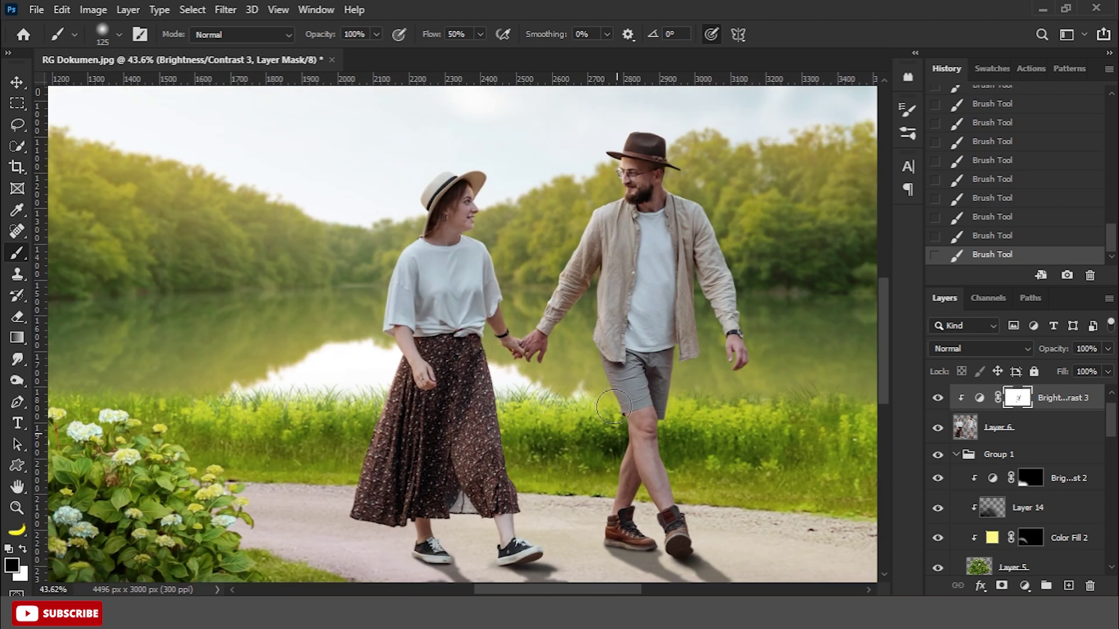
scroll(726, 334, down, 2)
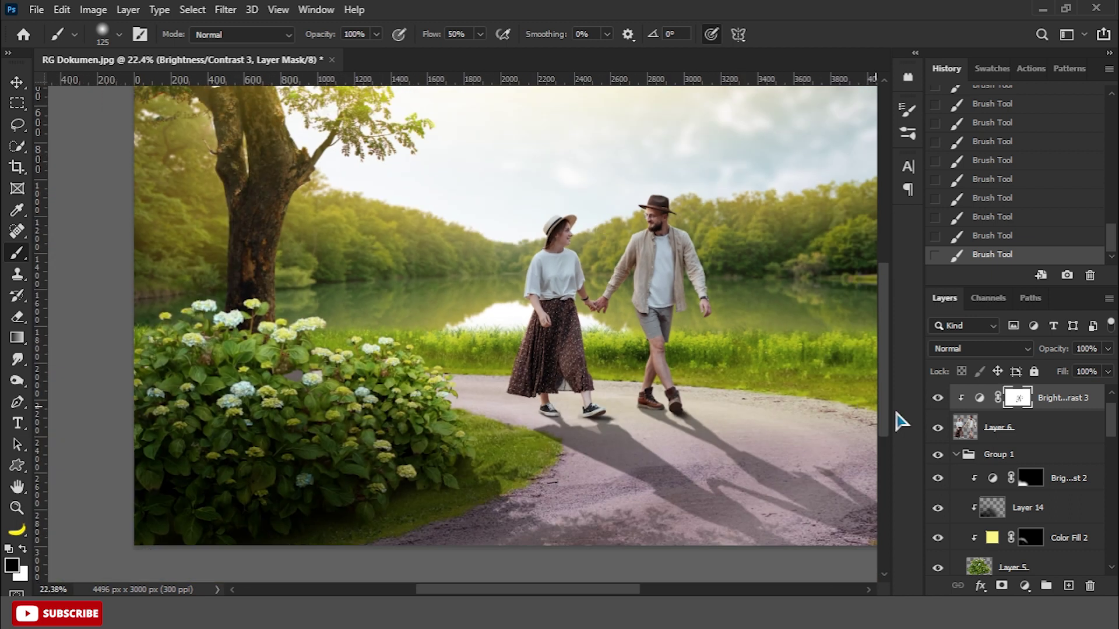
click(938, 398)
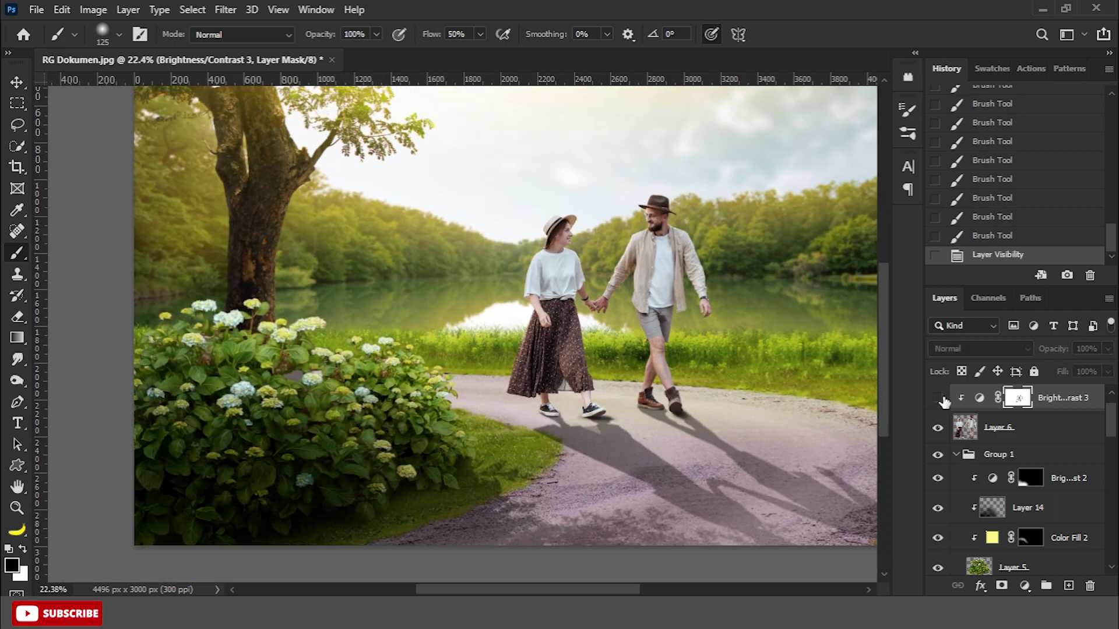
Step: Add Layer 18 above Layer 6, filled with 50% Gray and set to Soft Light
click(998, 427)
click(1069, 586)
key(shift+F5)
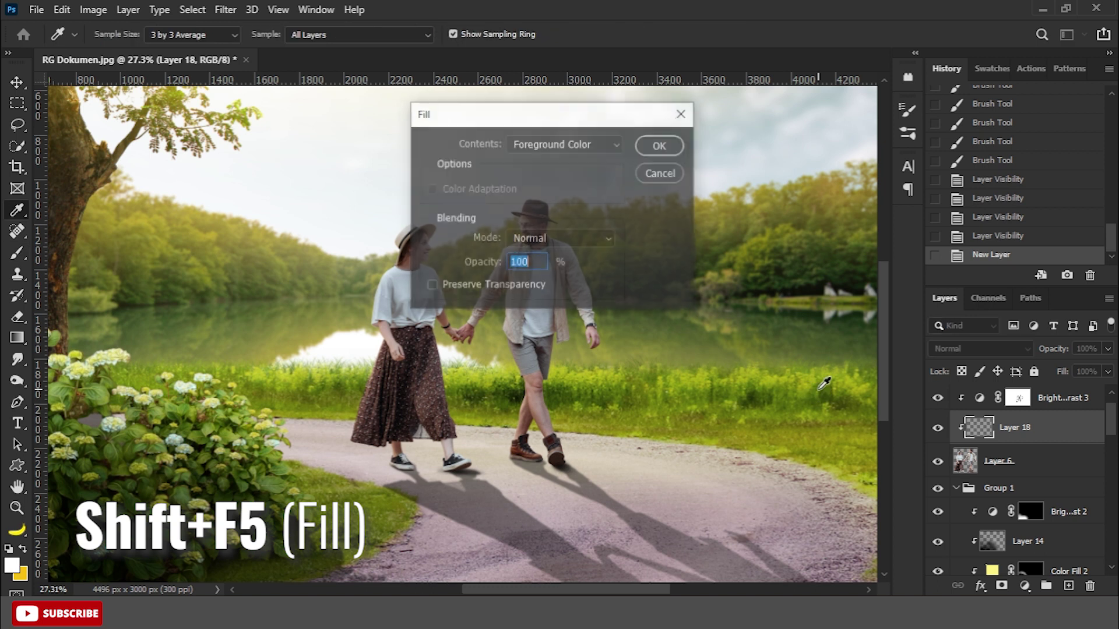
click(588, 156)
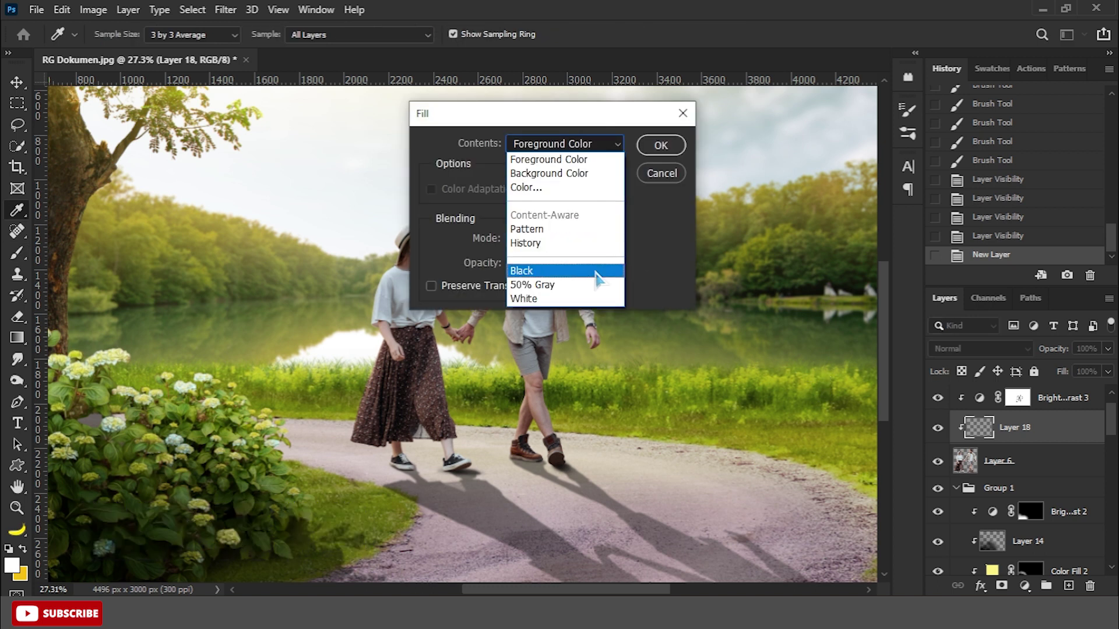
click(599, 287)
key(Return)
key(b)
click(962, 348)
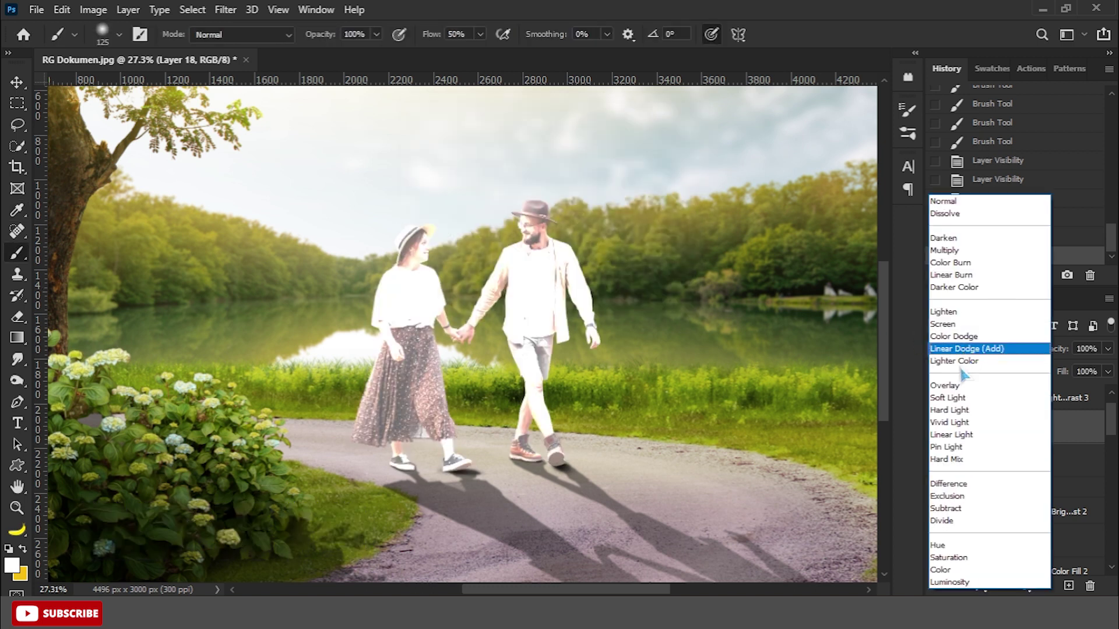
click(958, 398)
Step: Burn shadows on the man's knee, hand and shirt on the gray layer
right_click(18, 380)
click(58, 393)
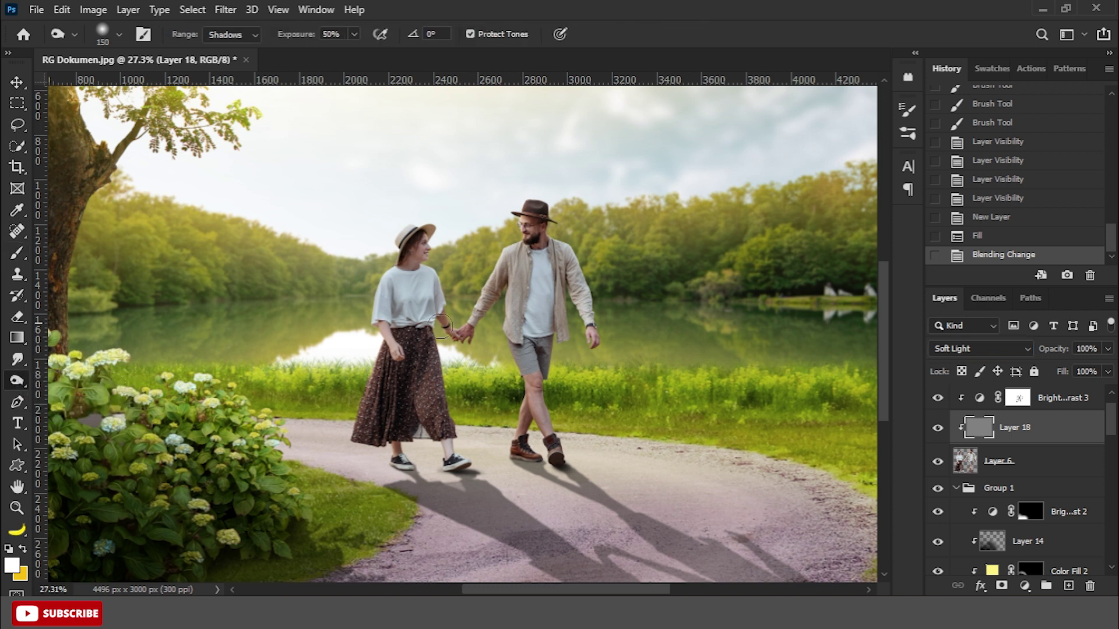
scroll(527, 388, up, 5)
mouse_move(564, 367)
mouse_down()
mouse_move(568, 315)
mouse_move(699, 286)
mouse_up()
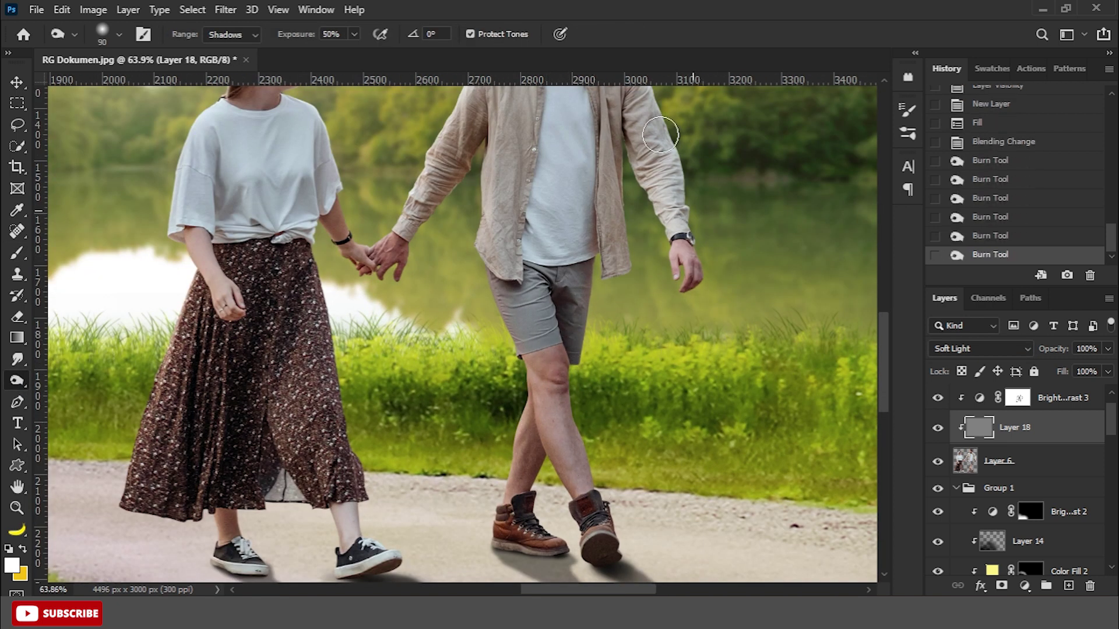
key(bracketleft)
key(bracketleft)
scroll(583, 321, up, 3)
drag(635, 274, 631, 355)
key(bracketright)
key(bracketright)
key(bracketright)
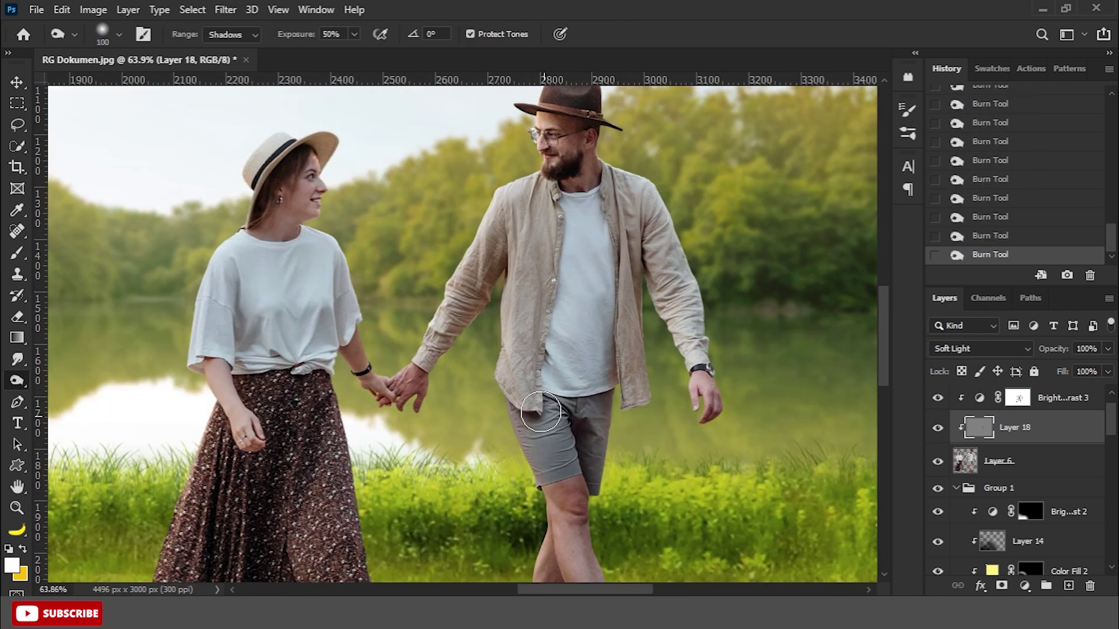
scroll(602, 231, up, 2)
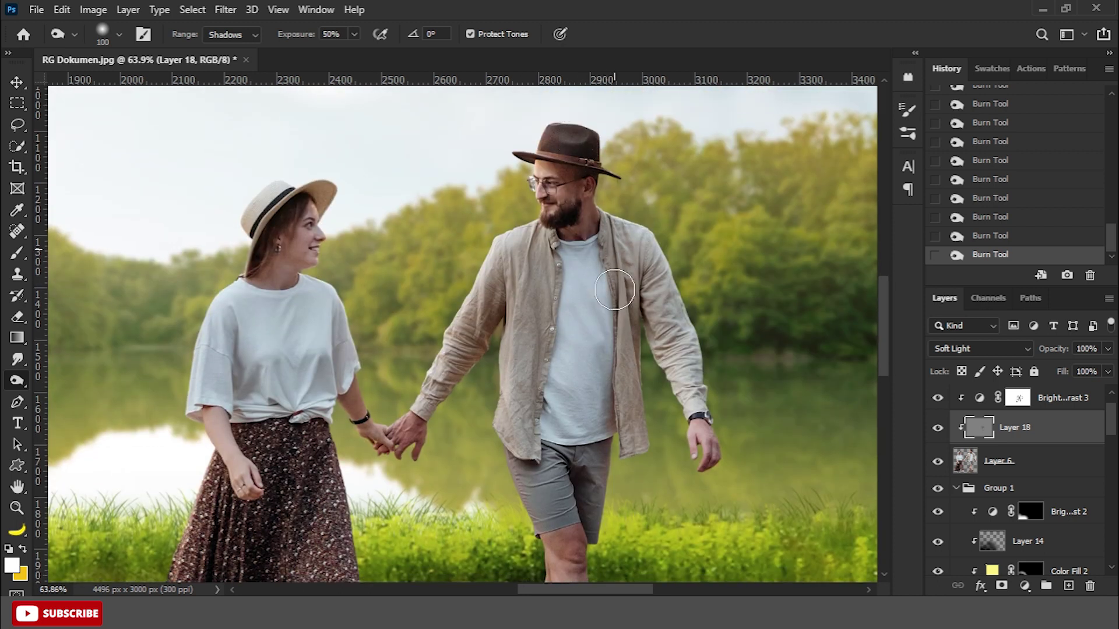
key(bracketleft)
key(bracketleft)
key(bracketleft)
scroll(525, 336, down, 3)
scroll(357, 372, up, 3)
key(bracketright)
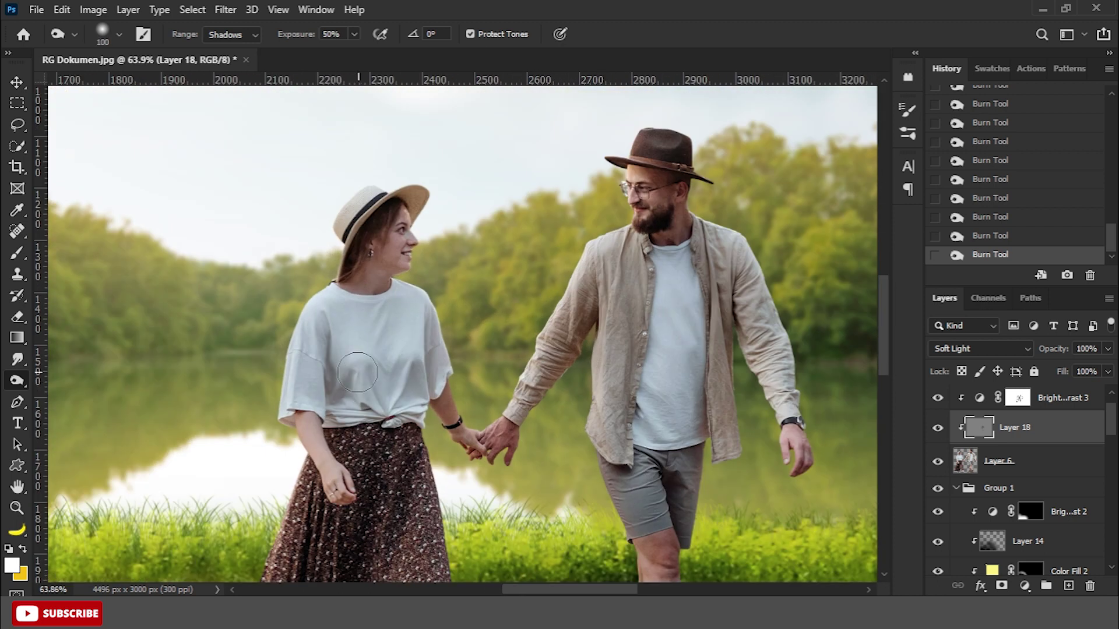
scroll(424, 366, down, 2)
scroll(424, 366, down, 2)
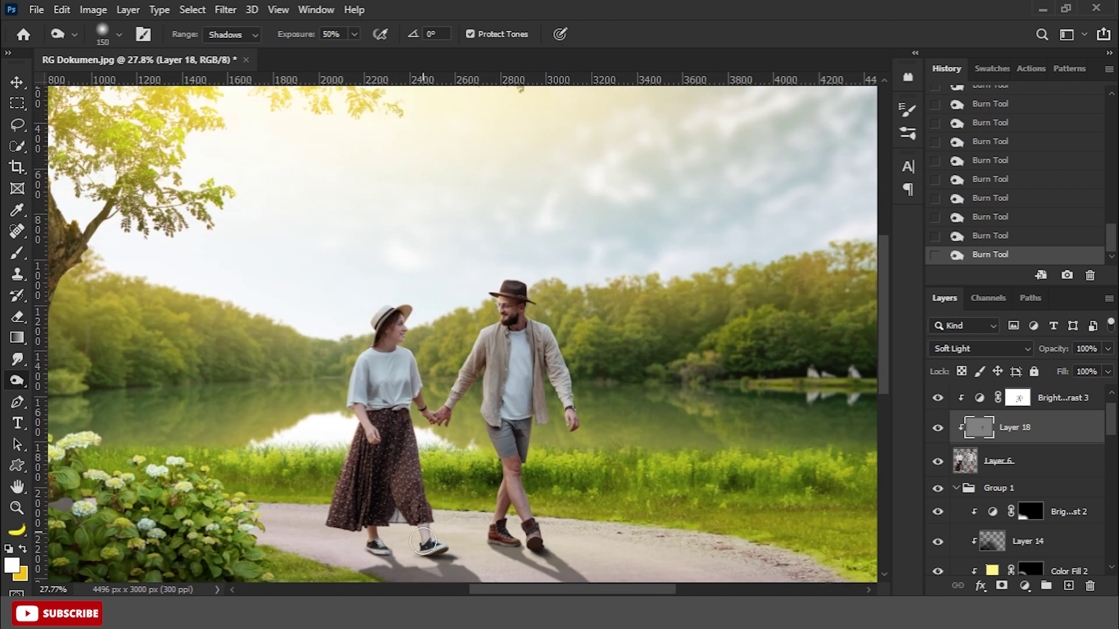
scroll(380, 417, up, 4)
key(bracketleft)
Step: Dodge highlights on the man's jacket and other lit areas of the couple
right_click(17, 381)
click(88, 377)
drag(326, 274, 312, 383)
click(322, 381)
scroll(303, 407, down, 3)
scroll(554, 282, up, 4)
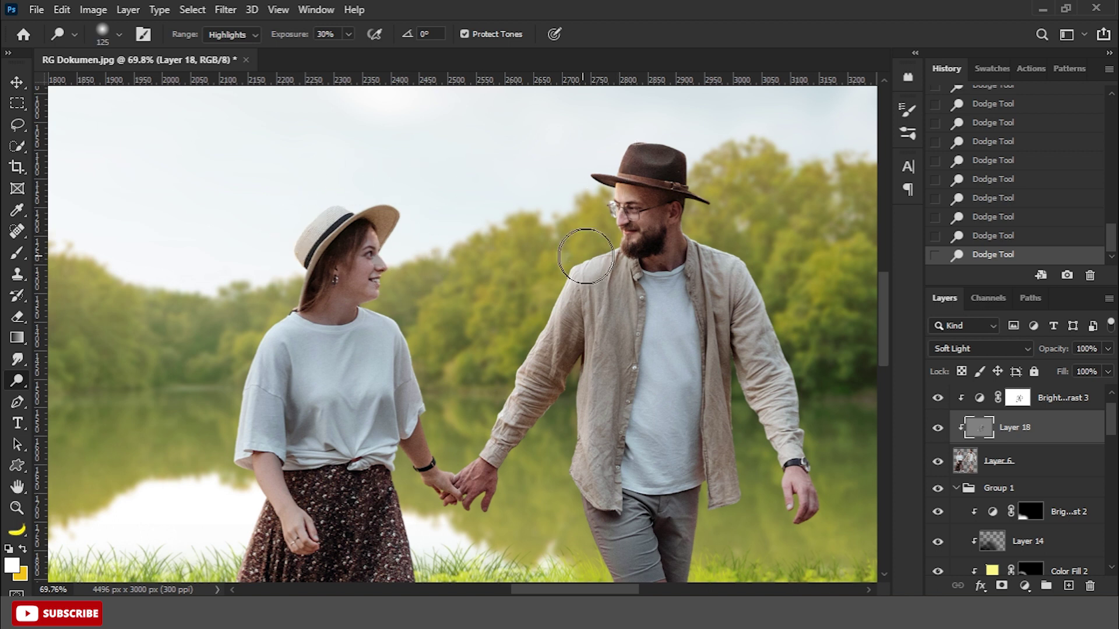
scroll(582, 442, down, 3)
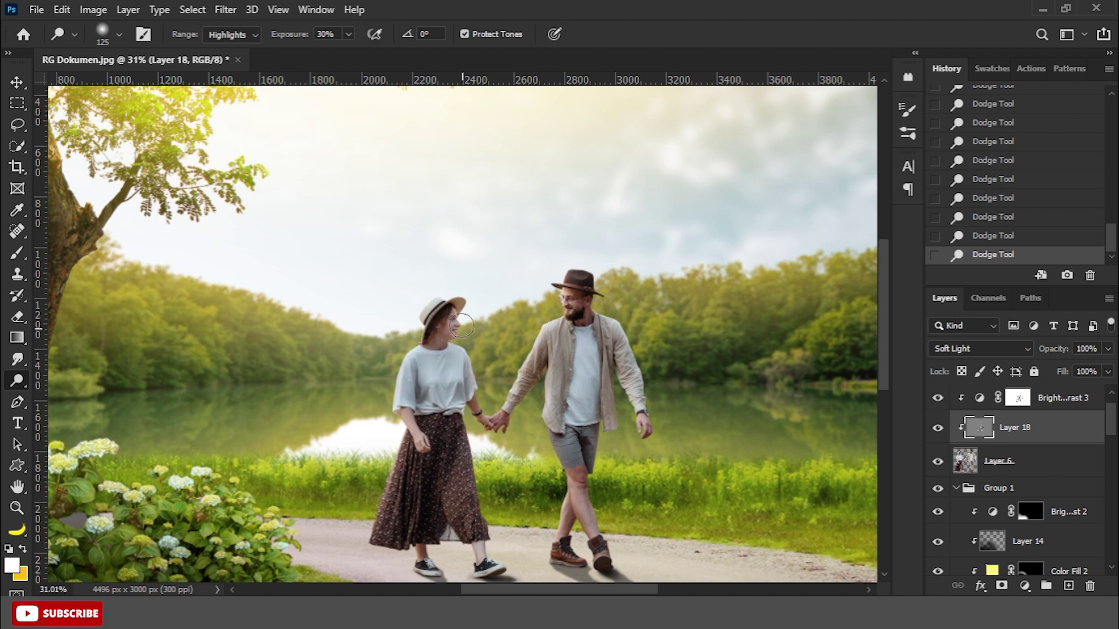
scroll(488, 411, up, 4)
Step: Add a Solid Color fill layer above Layer 6 and choose golden yellow (f6c829)
click(1031, 462)
click(1024, 586)
click(1022, 298)
drag(913, 461, 913, 444)
click(857, 273)
Step: Set the yellow fill to Overlay at 50% Fill and invert its mask to hide it
click(1056, 259)
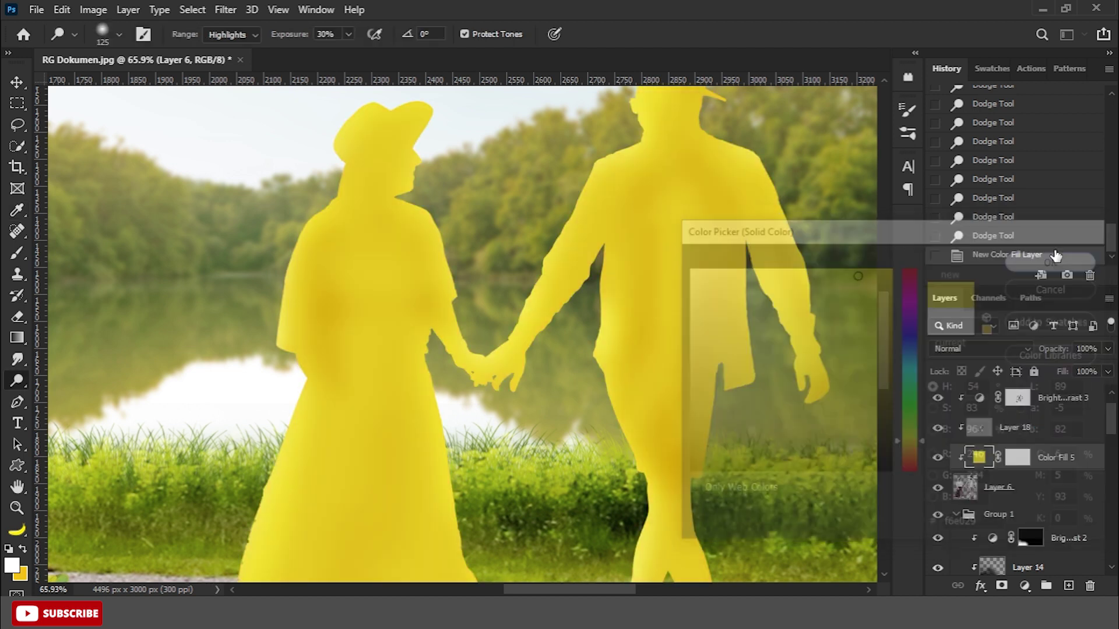
click(1004, 350)
click(1002, 385)
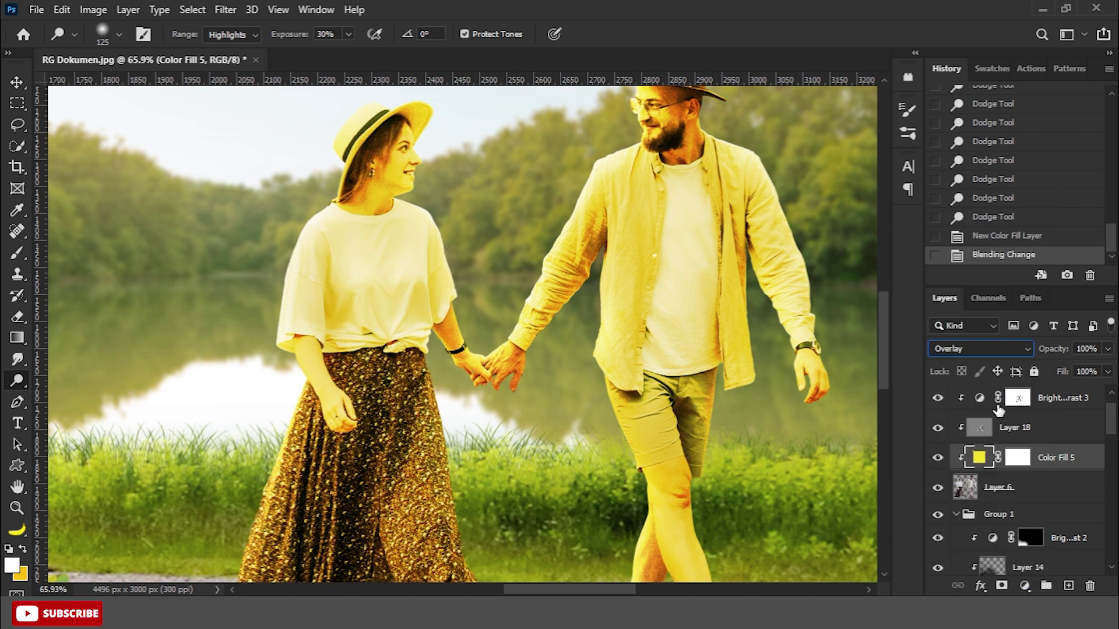
text(50)
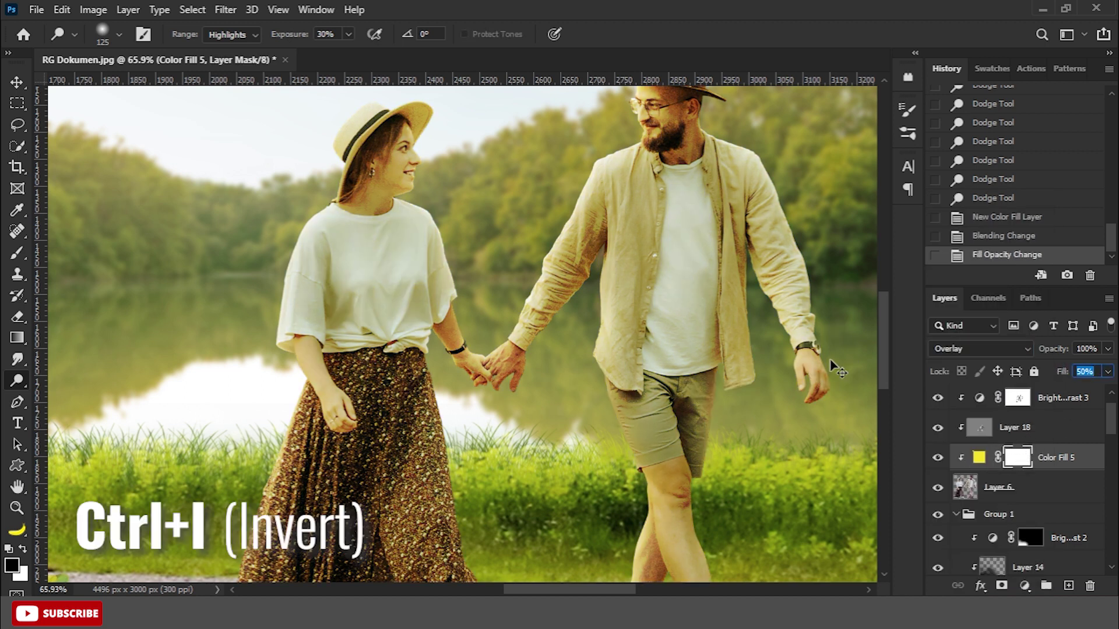
key(ctrl+i)
Step: Paint the glow in white with a soft brush on the man's sleeve, shoulder, jacket and hat
click(17, 252)
click(60, 253)
key(x)
scroll(558, 127, up, 2)
key(bracketleft)
key(bracketleft)
key(bracketleft)
drag(617, 160, 560, 274)
drag(577, 262, 553, 309)
mouse_move(641, 140)
mouse_down()
mouse_move(623, 175)
mouse_move(615, 265)
mouse_up()
key(0)
drag(637, 99, 759, 207)
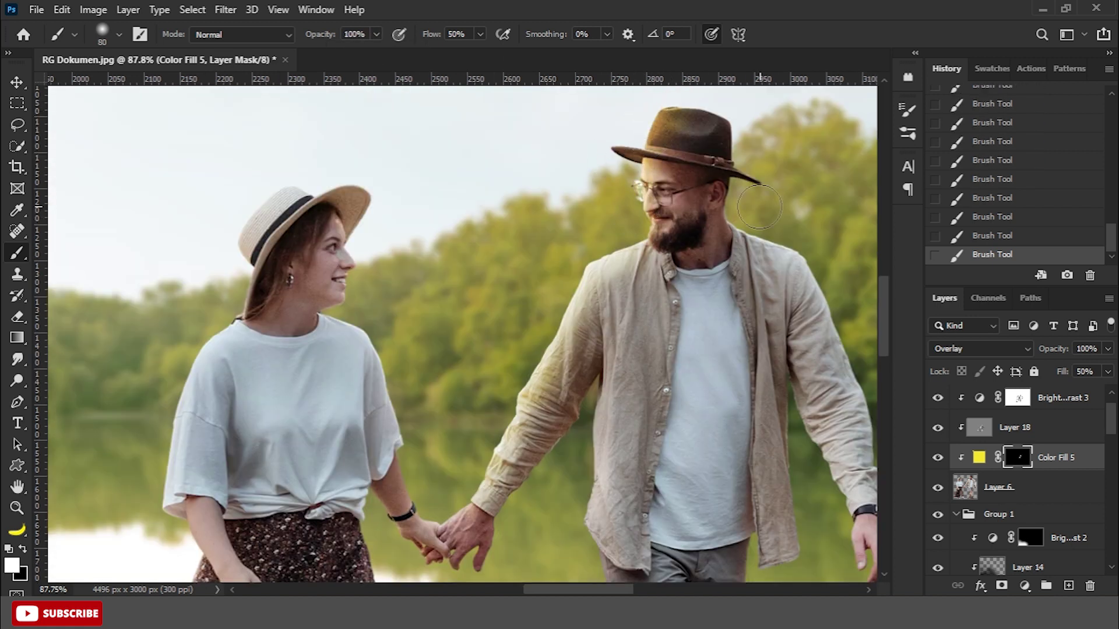
Step: Paint the glow onto the woman's arm, face and shirt with a smaller brush
scroll(607, 163, right, 3)
scroll(599, 374, down, 1)
key(bracketleft)
key(bracketleft)
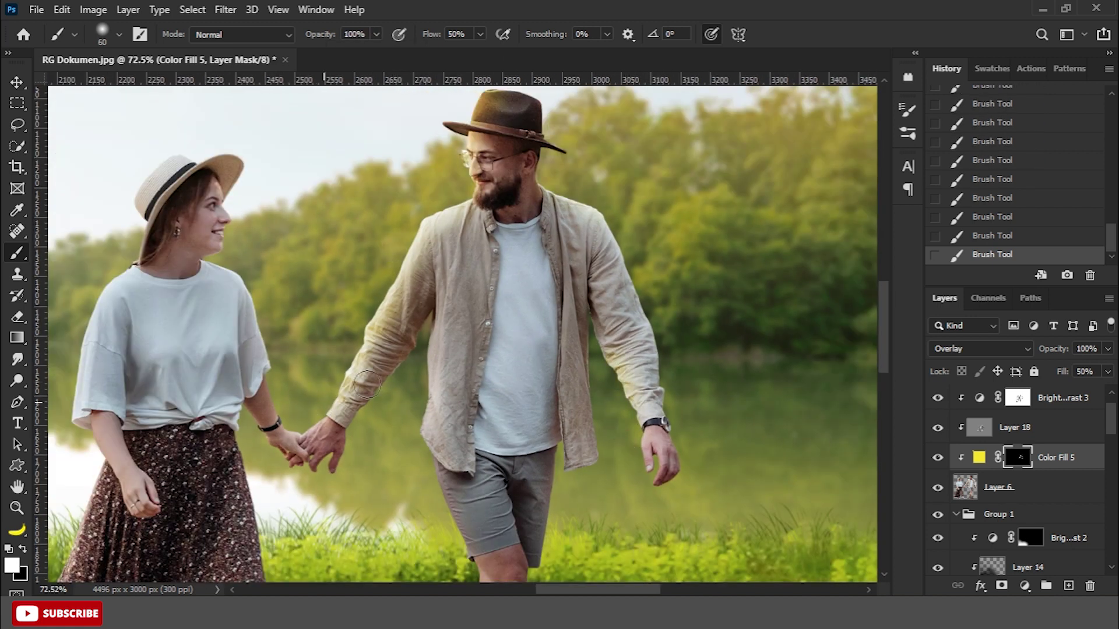
scroll(407, 220, down, 2)
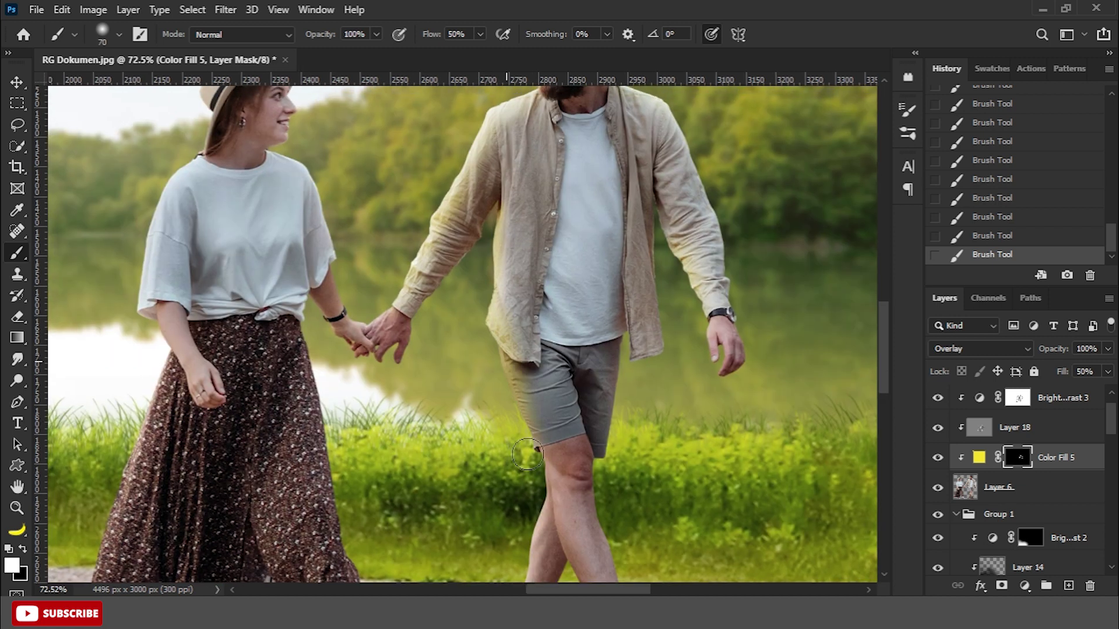
scroll(443, 408, down, 3)
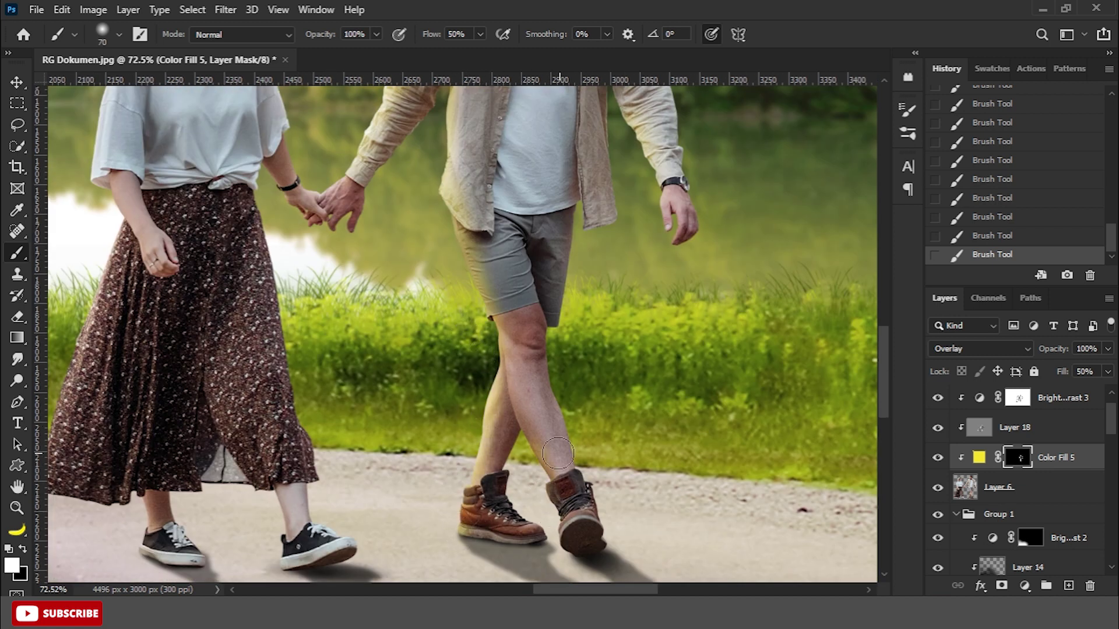
scroll(557, 453, down, 1)
key(bracketright)
key(bracketright)
key(bracketright)
key(x)
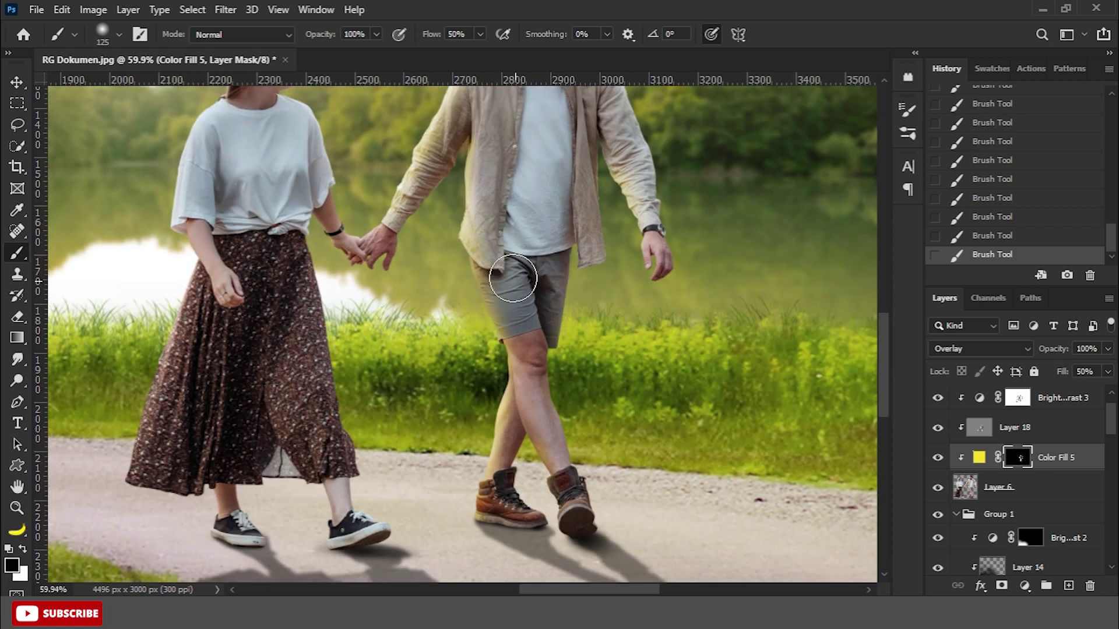
key(x)
scroll(513, 278, up, 1)
scroll(337, 395, up, 3)
scroll(399, 376, up, 2)
key(bracketleft)
key(bracketleft)
key(bracketleft)
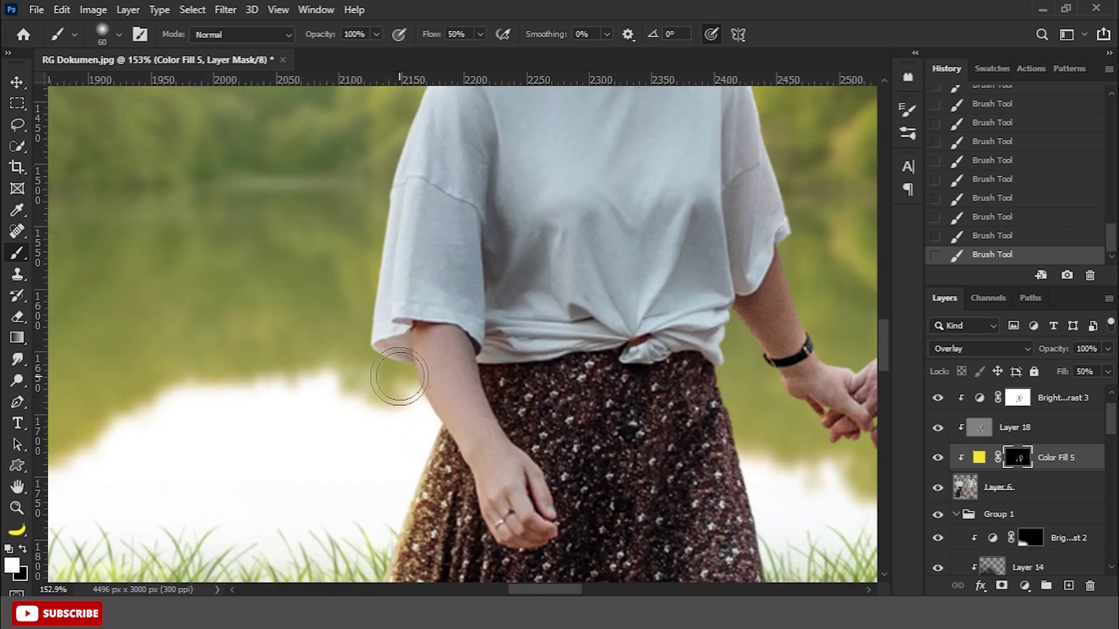
key(bracketleft)
key(bracketleft)
key(bracketleft)
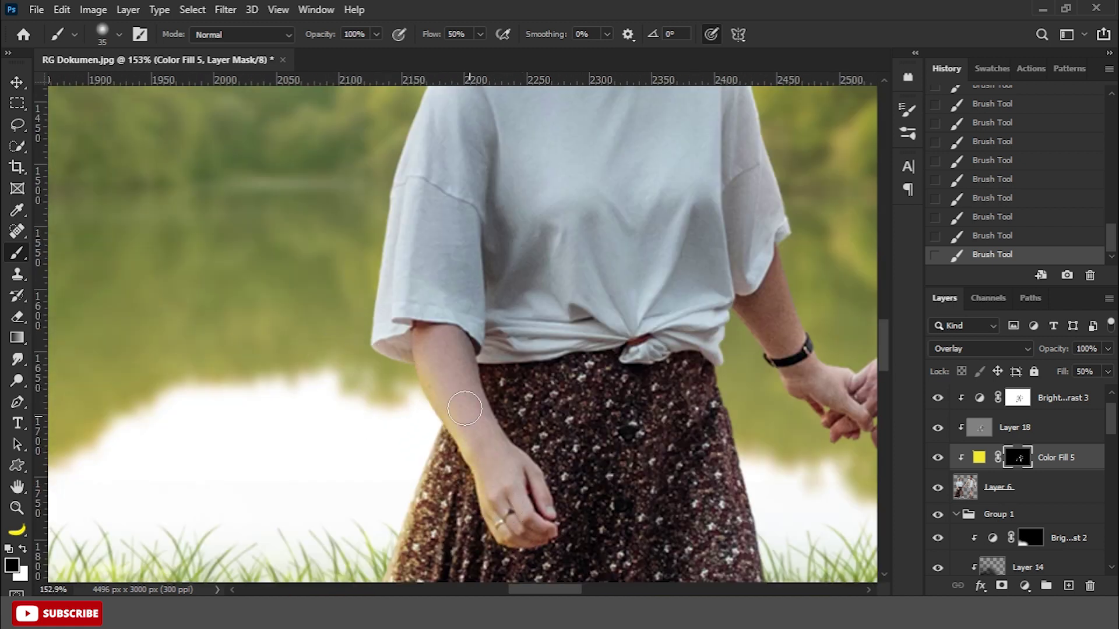
drag(375, 352, 372, 487)
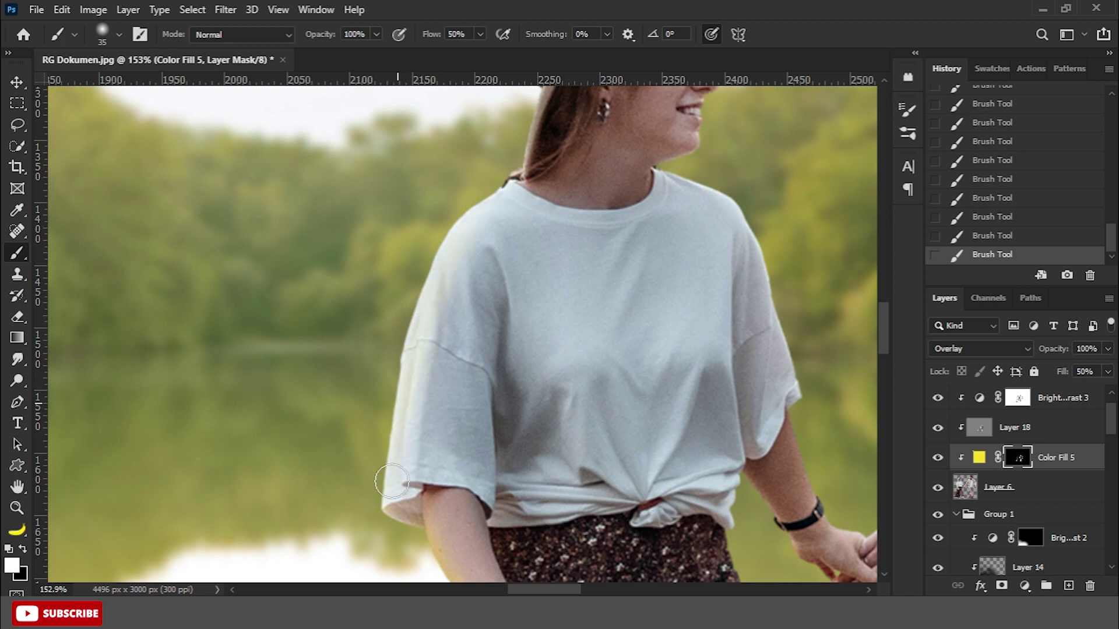
Step: Paint the glow along the man's leg with a resized soft brush
scroll(374, 345, down, 3)
key(bracketright)
key(bracketright)
key(bracketright)
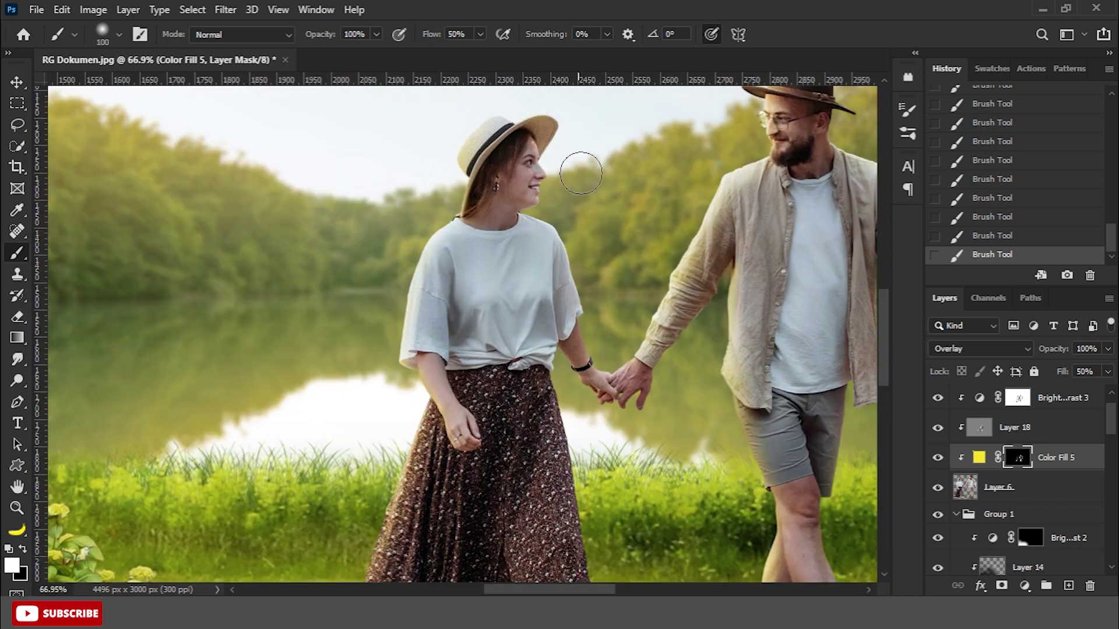
key(bracketleft)
key(bracketleft)
key(bracketleft)
scroll(564, 221, up, 2)
key(bracketright)
scroll(606, 466, down, 2)
scroll(600, 442, down, 2)
scroll(559, 524, up, 3)
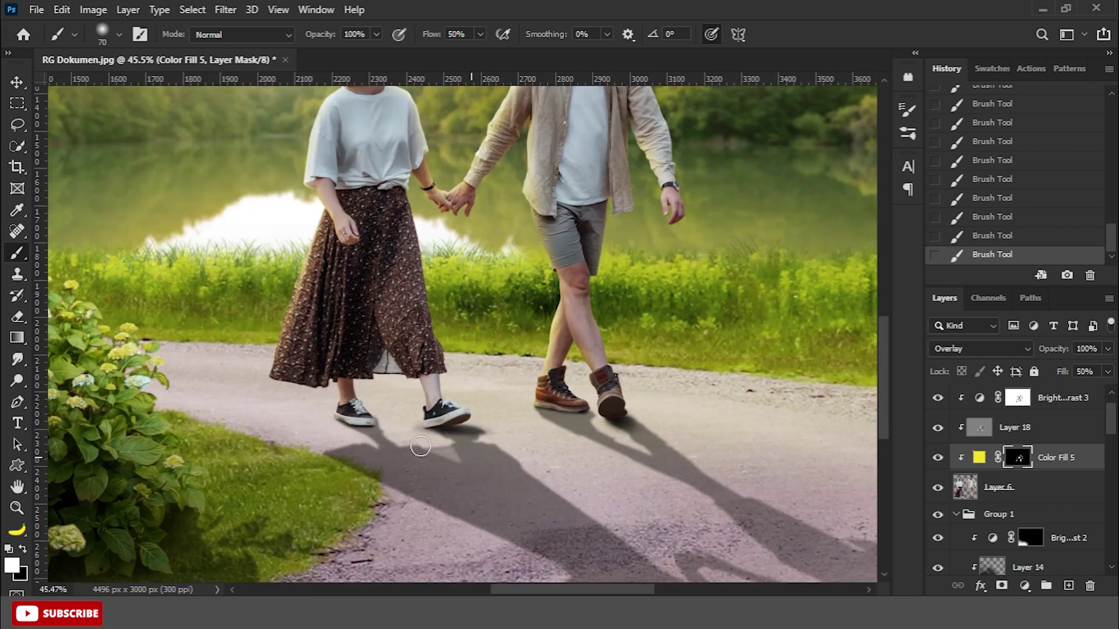
scroll(638, 323, up, 3)
key(bracketleft)
key(bracketleft)
key(bracketleft)
drag(600, 192, 670, 397)
mouse_move(594, 139)
mouse_down()
mouse_move(626, 282)
mouse_move(694, 396)
mouse_up()
Step: Paint glow down the edge of the man's shirt and compare with and without it
scroll(647, 269, down, 5)
scroll(684, 297, up, 3)
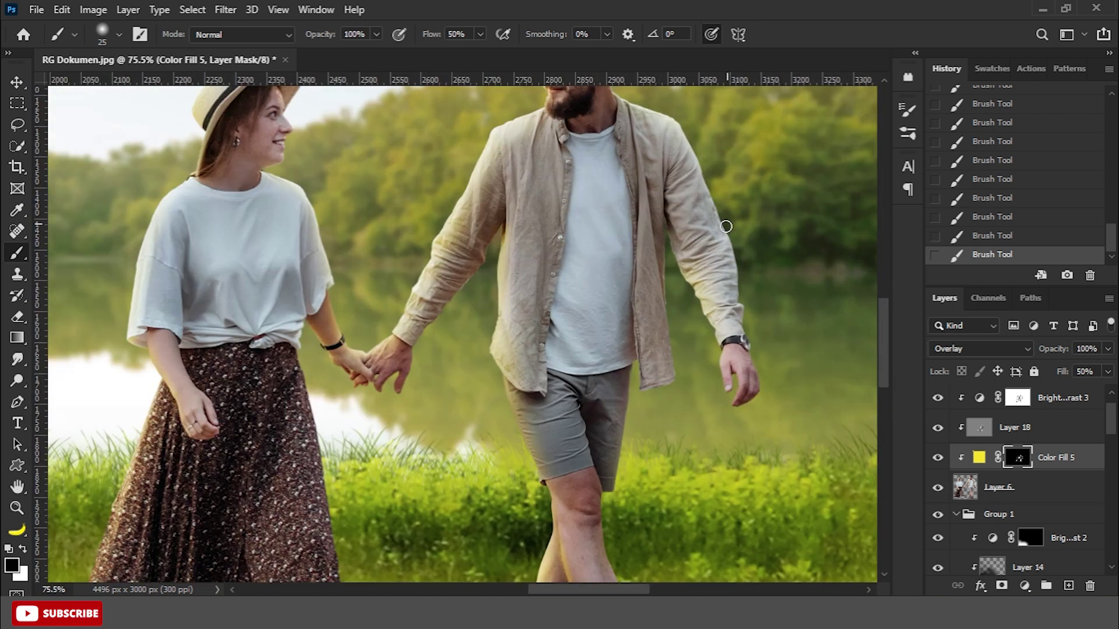
scroll(684, 298, up, 2)
scroll(627, 459, up, 1)
key(x)
drag(637, 187, 608, 487)
scroll(666, 301, down, 5)
key(ctrl+comma)
key(ctrl+comma)
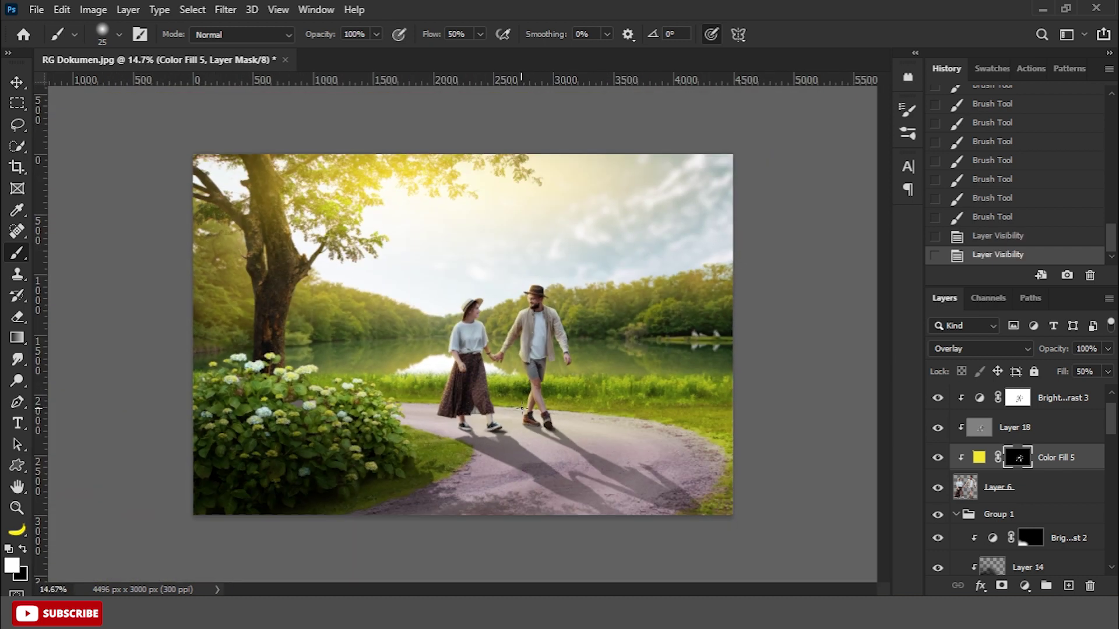
Step: Add a Color Balance adjustment layer above the couple's layer (Layer 6)
click(17, 84)
click(641, 385)
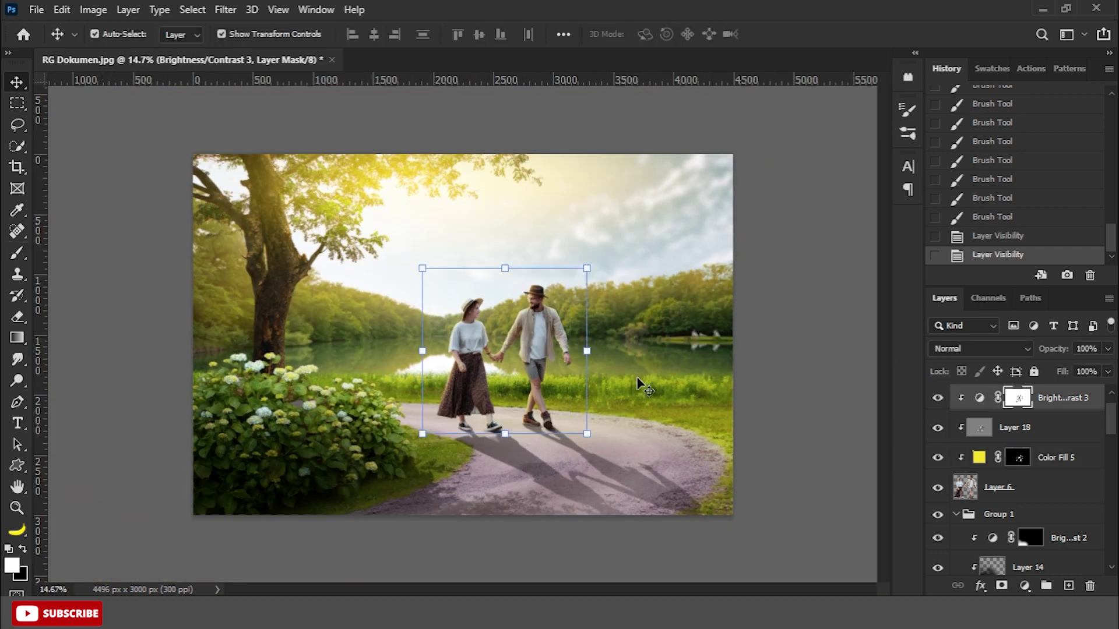
click(1005, 490)
click(1023, 585)
click(1008, 440)
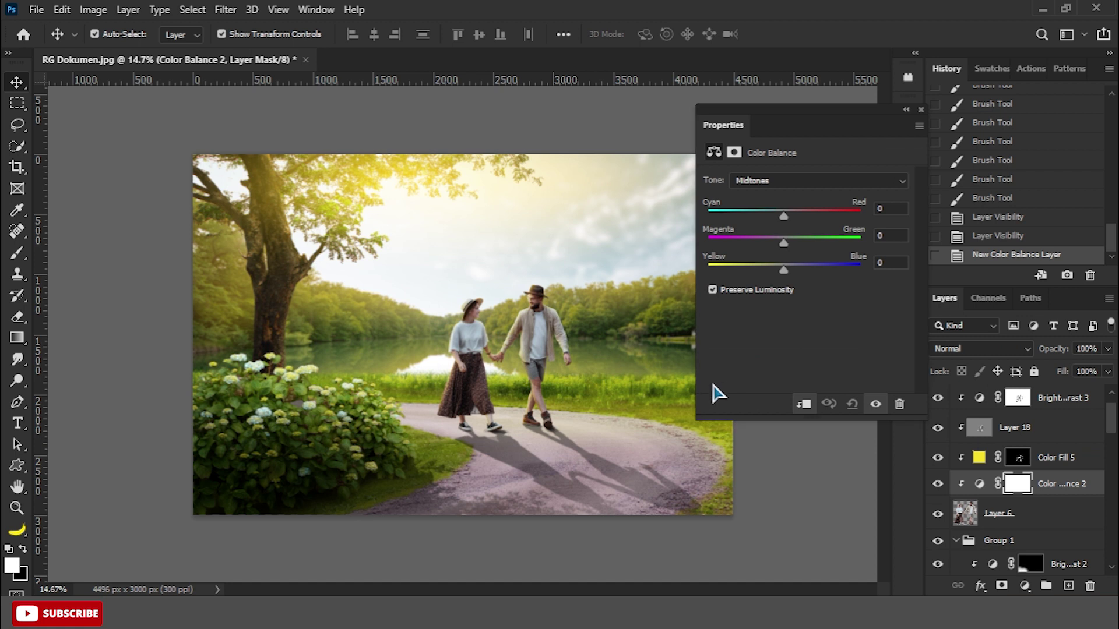
Step: Warm the couple's midtones (+3/0/-3) and highlights (about +4/+5/-2), then close Properties
drag(785, 217, 788, 216)
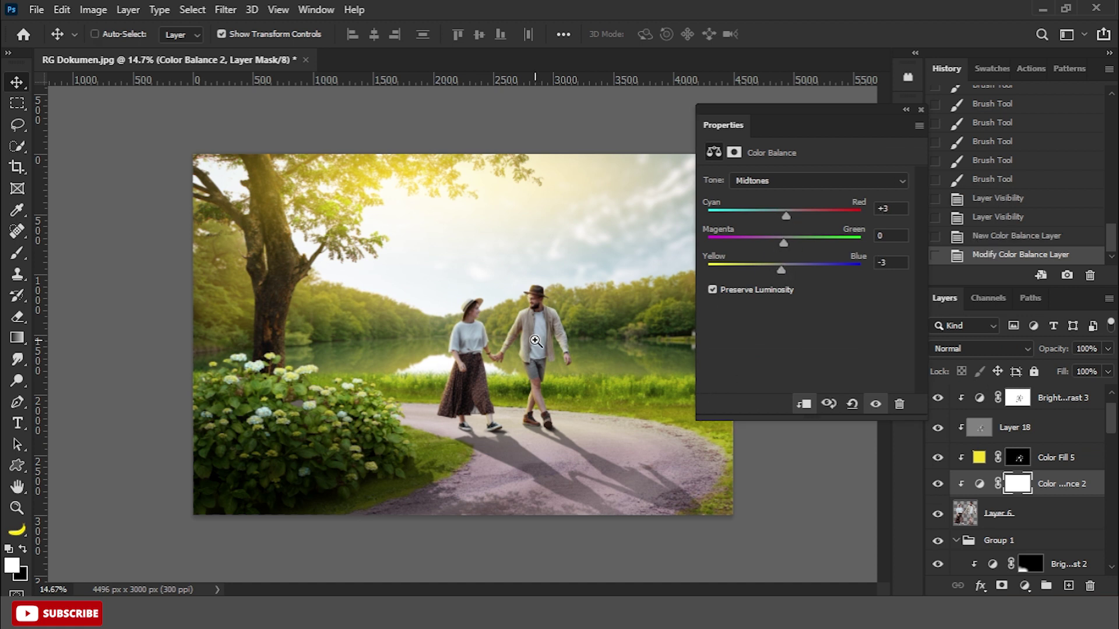
drag(535, 340, 763, 312)
click(799, 180)
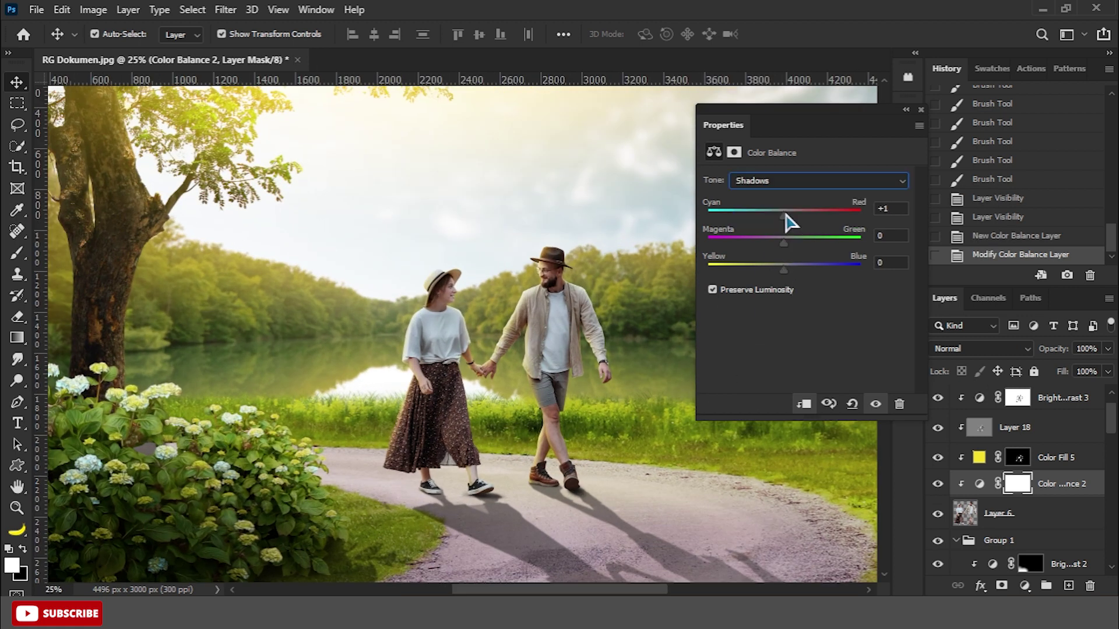
click(792, 185)
click(788, 221)
click(793, 181)
click(787, 208)
click(792, 181)
click(789, 221)
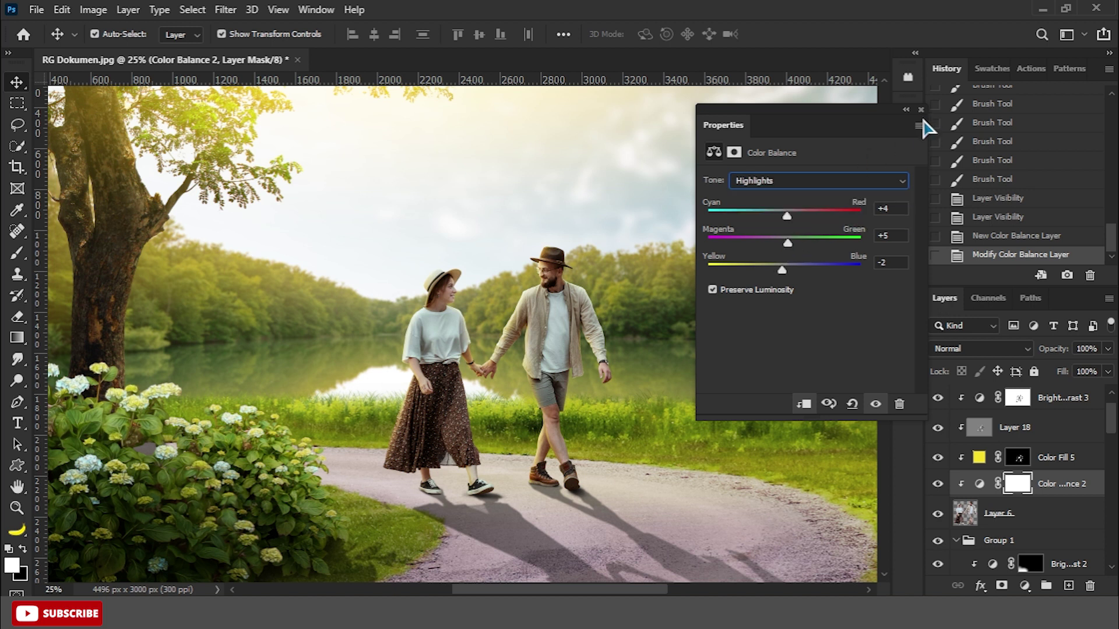
click(920, 109)
scroll(781, 323, down, 3)
Step: Check the hydrangea foreground in Group 1 by toggling its visibility and expanding it
click(297, 449)
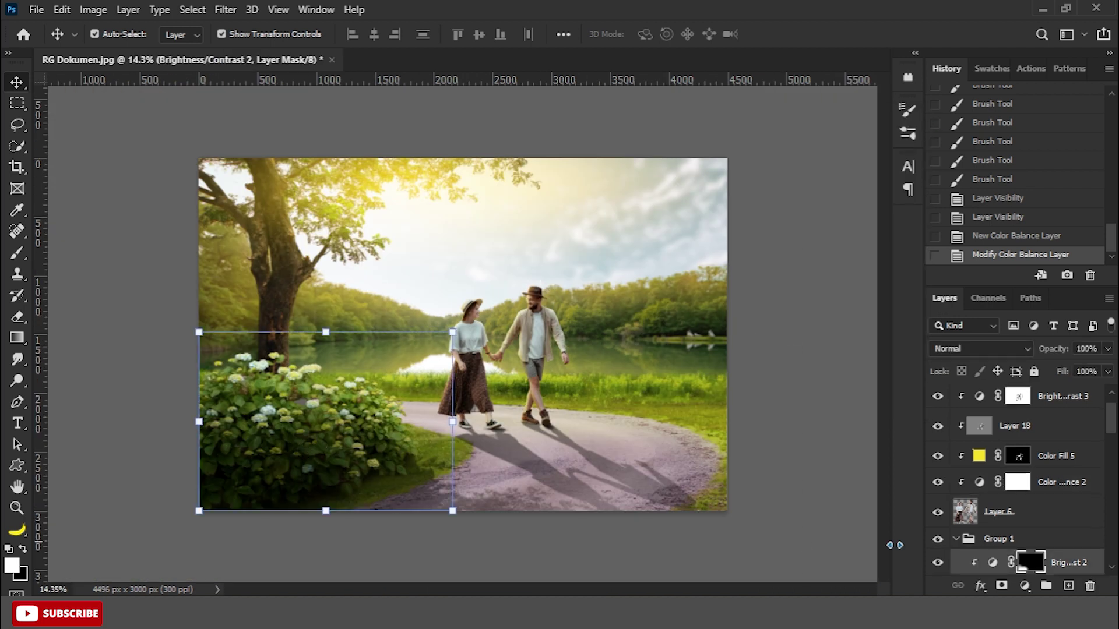
click(997, 539)
scroll(997, 533, down, 2)
scroll(997, 533, down, 2)
scroll(997, 533, up, 2)
click(937, 471)
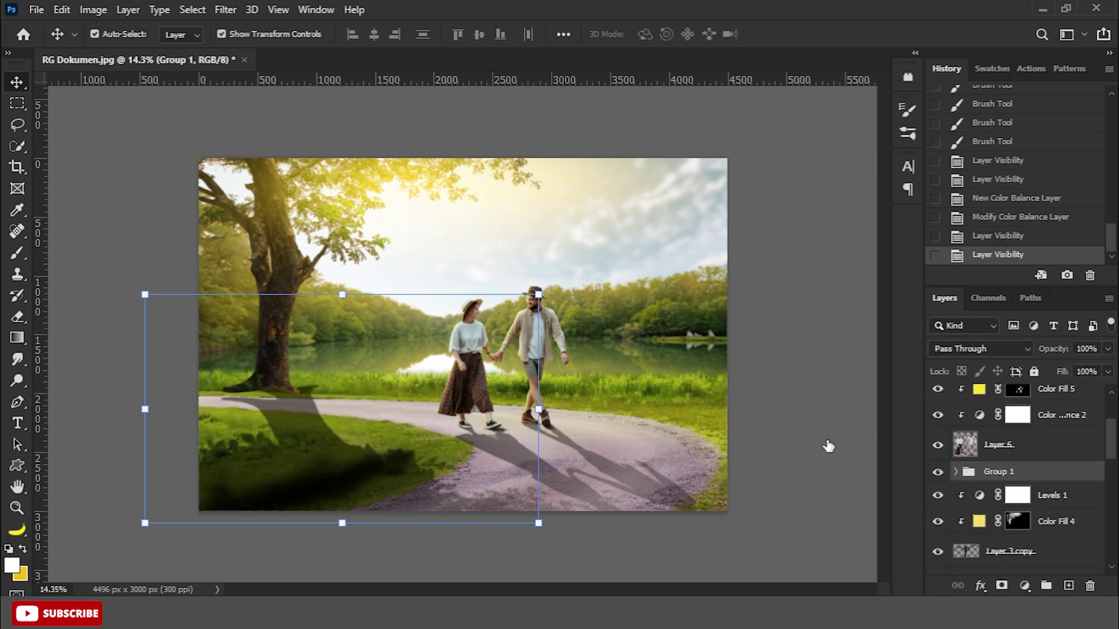
click(956, 471)
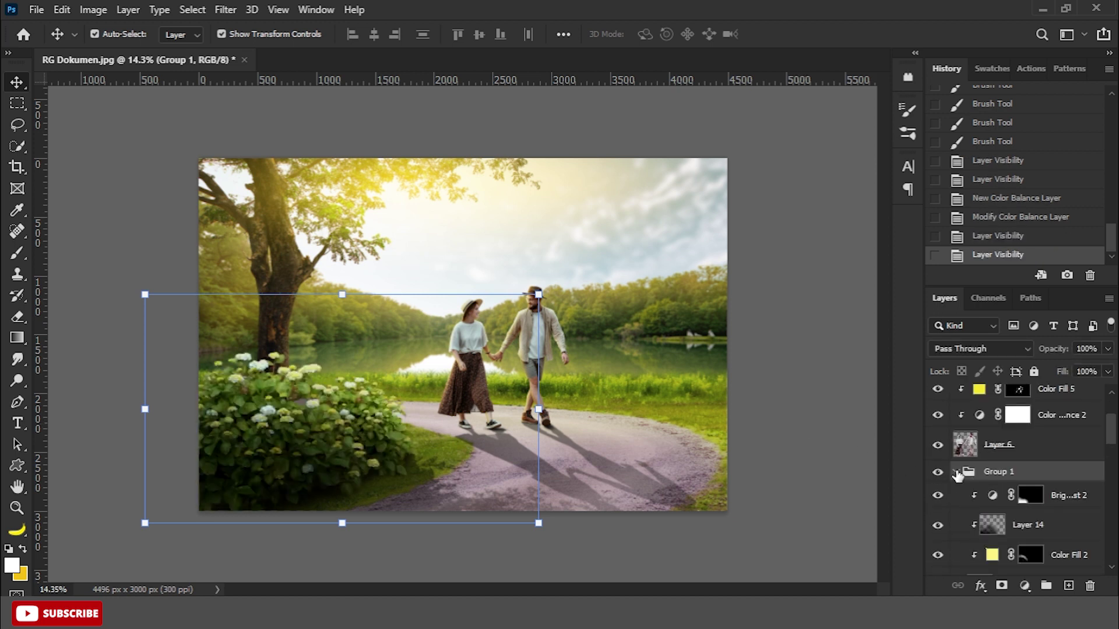
Step: Group and duplicate the hydrangea layers, hide the original, merge the copy, and apply Gaussian Blur
click(1059, 502)
shift+click(1038, 487)
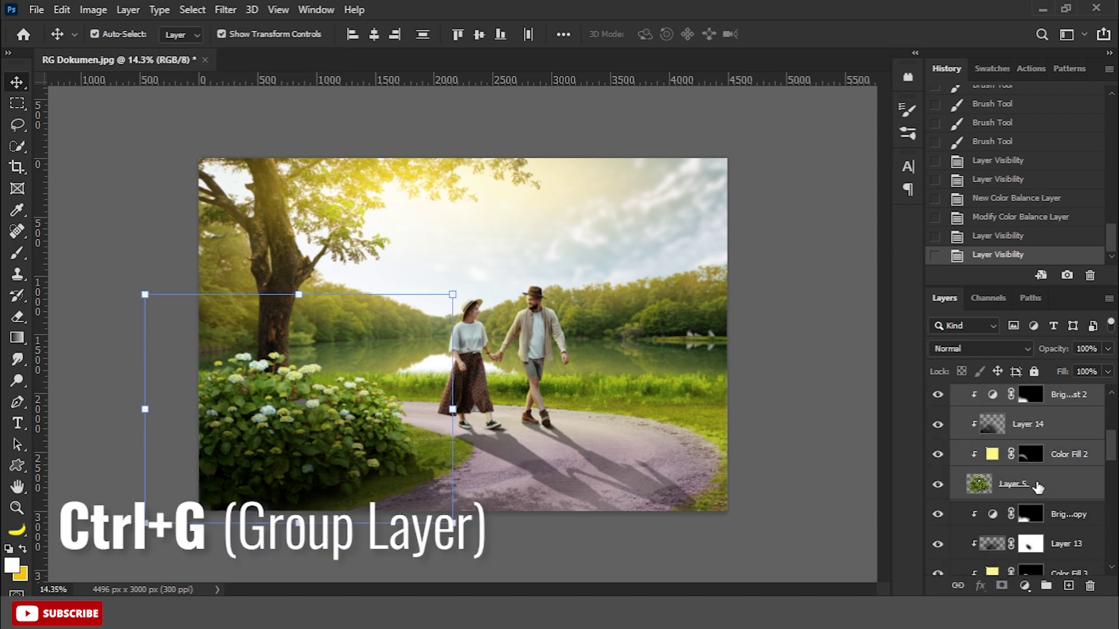
key(ctrl+g)
key(ctrl+j)
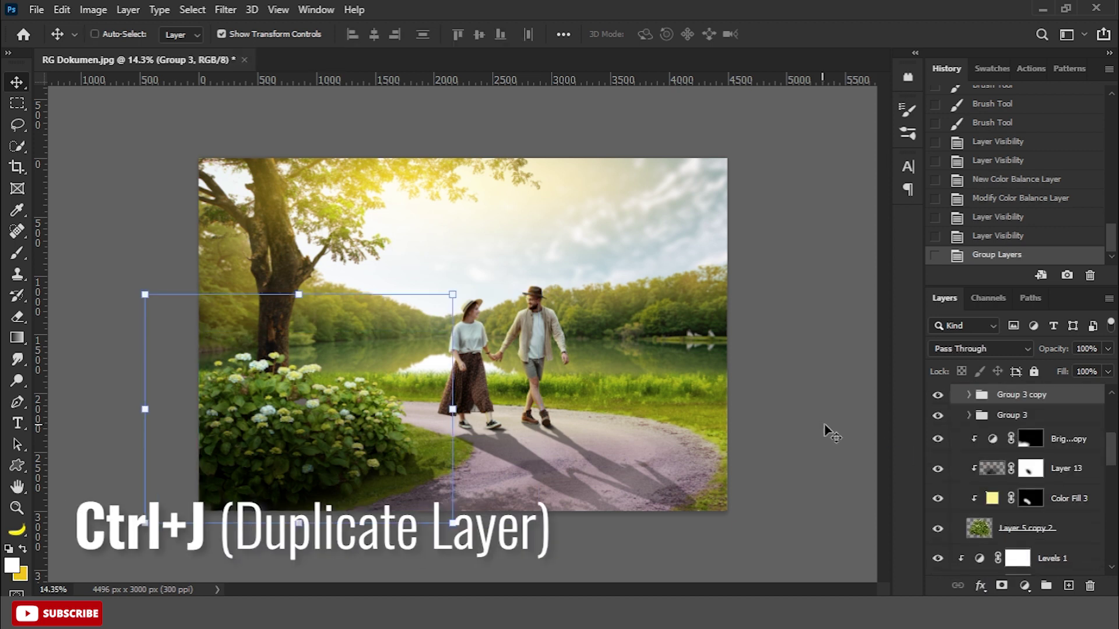
click(937, 415)
key(ctrl+e)
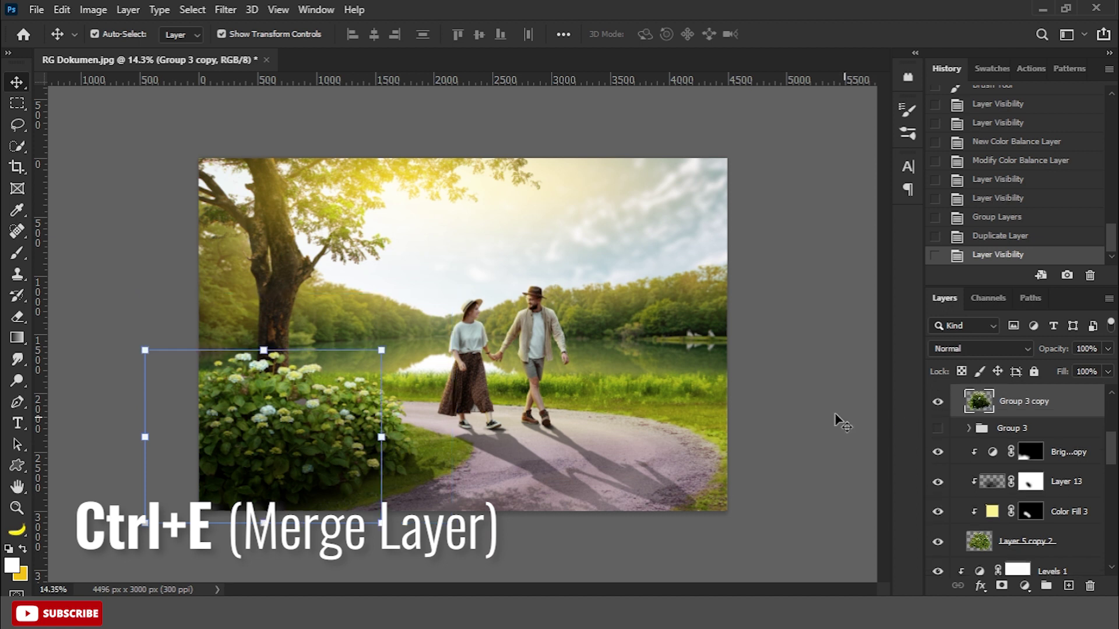
click(225, 9)
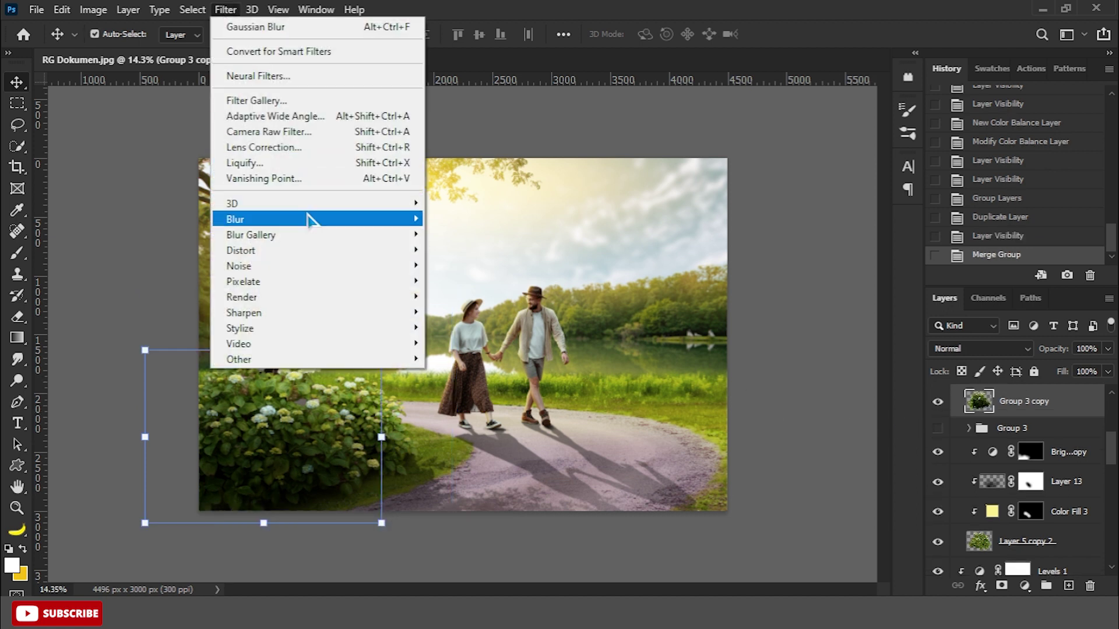
click(451, 279)
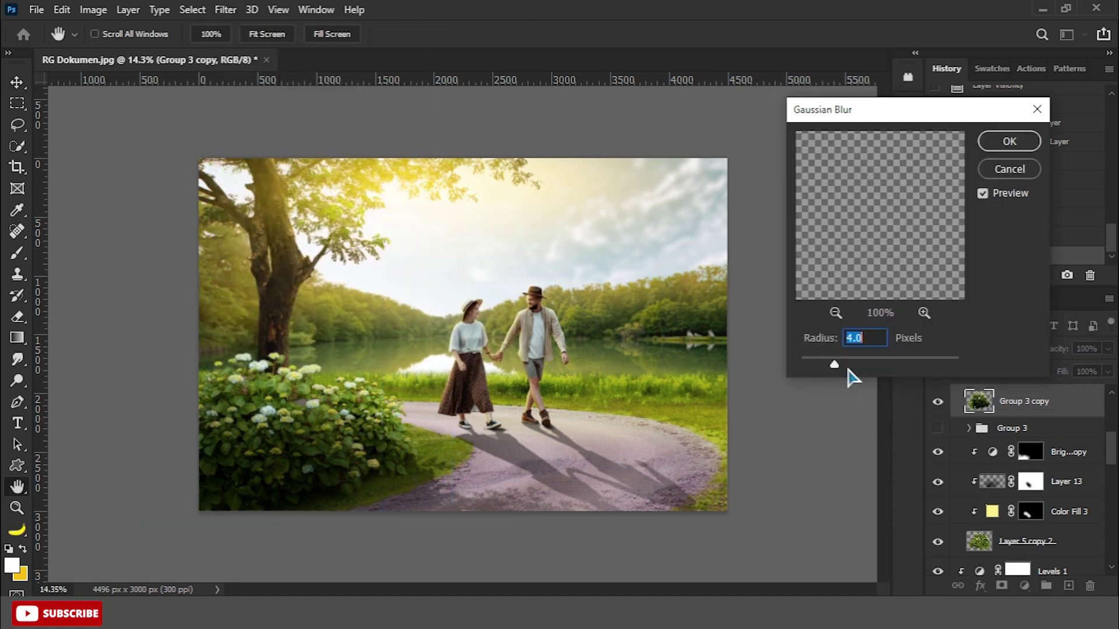
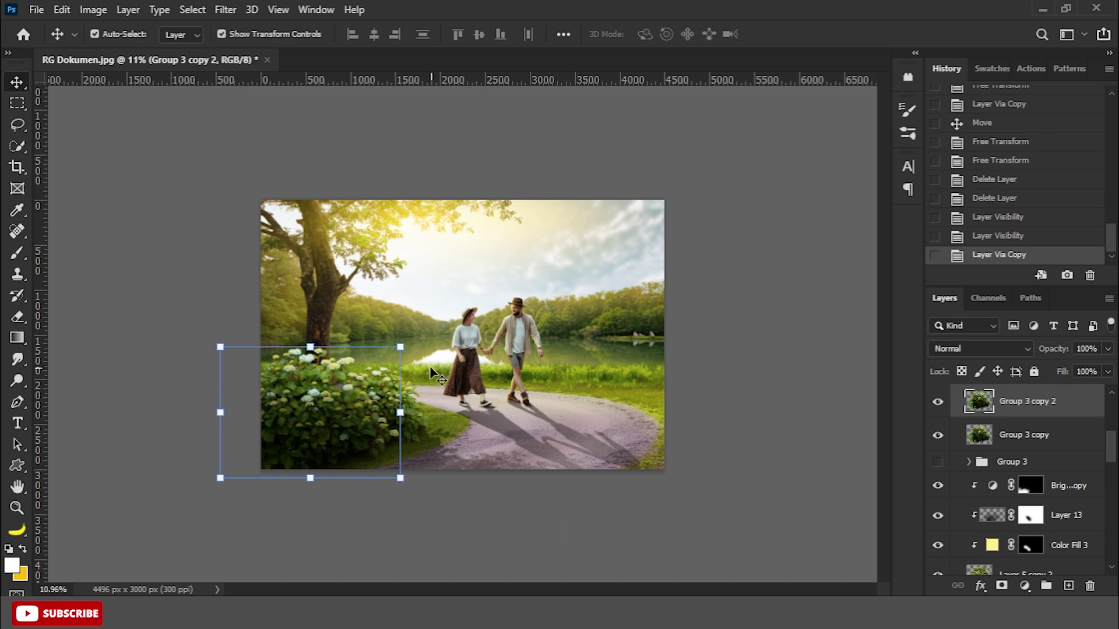
Step: Enlarge the bush copy toward the bottom-left corner and Gaussian-blur it at 8.8 px radius
drag(400, 346, 427, 326)
drag(385, 368, 359, 426)
key(Return)
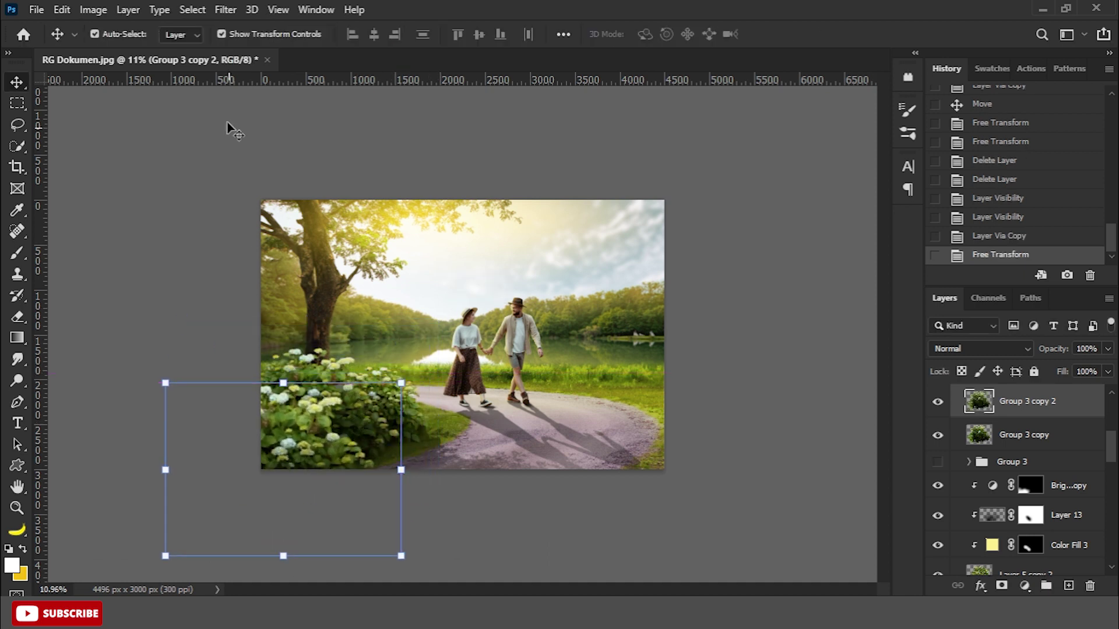
click(226, 9)
click(446, 284)
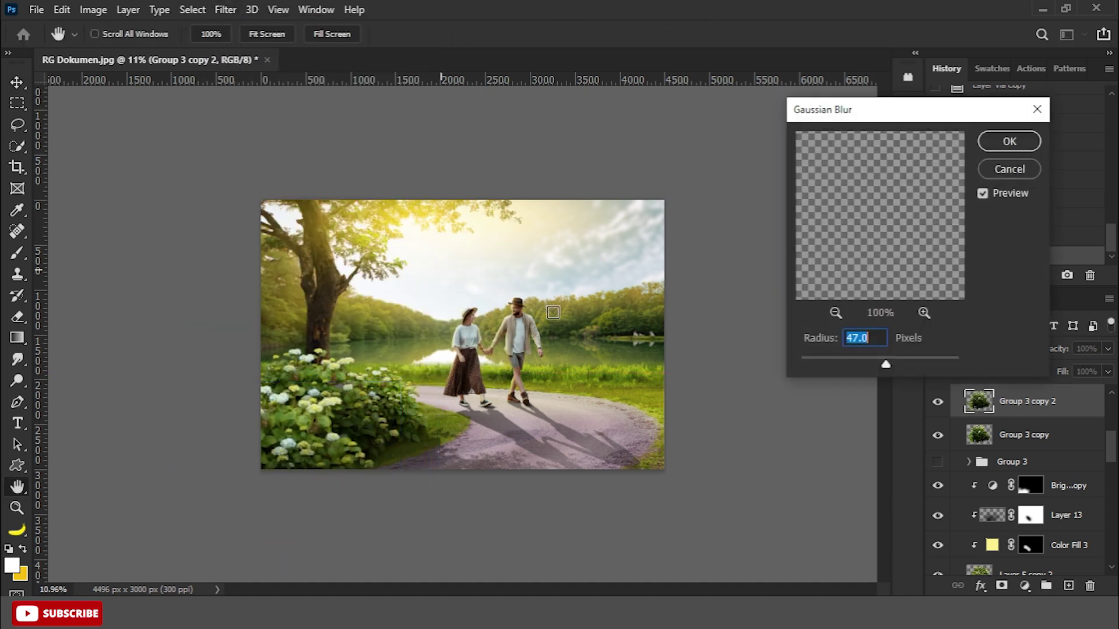
drag(869, 366, 860, 366)
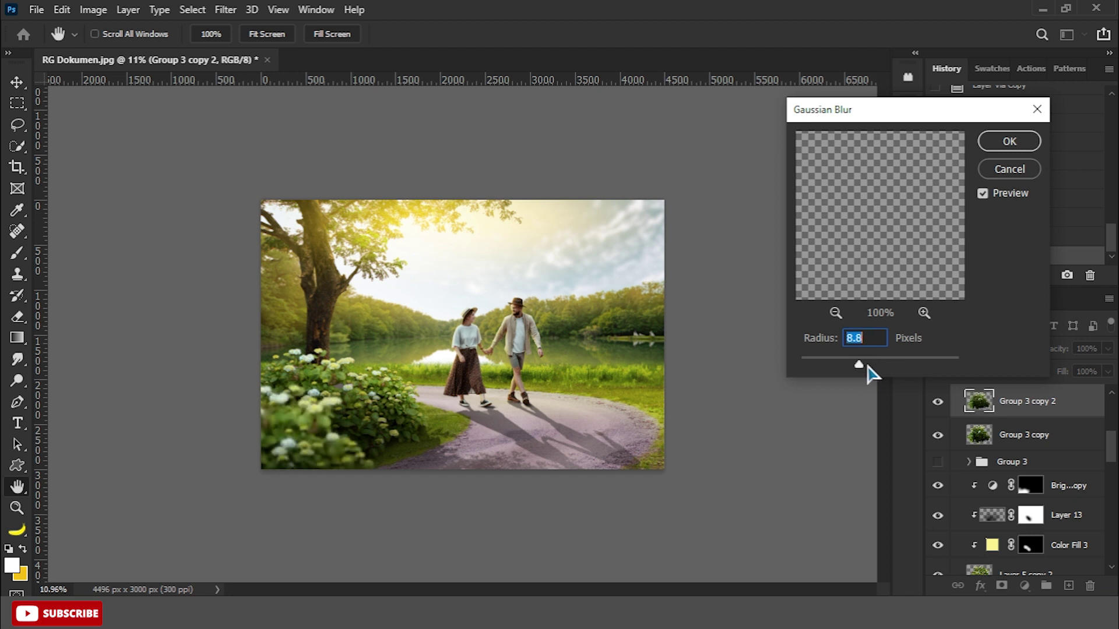
click(1009, 141)
Step: Enlarge the blurred bush, darken it with Levels output white, and rotate it into place
mouse_move(404, 379)
mouse_down()
mouse_move(446, 429)
mouse_move(434, 417)
mouse_up()
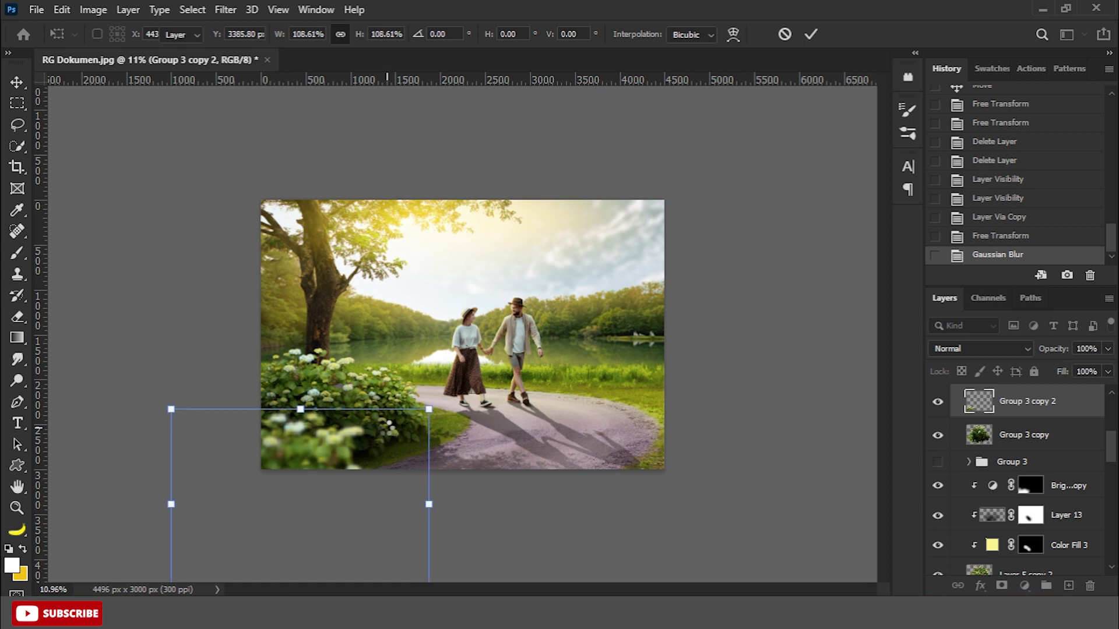
key(Return)
key(ctrl+l)
drag(918, 319, 863, 321)
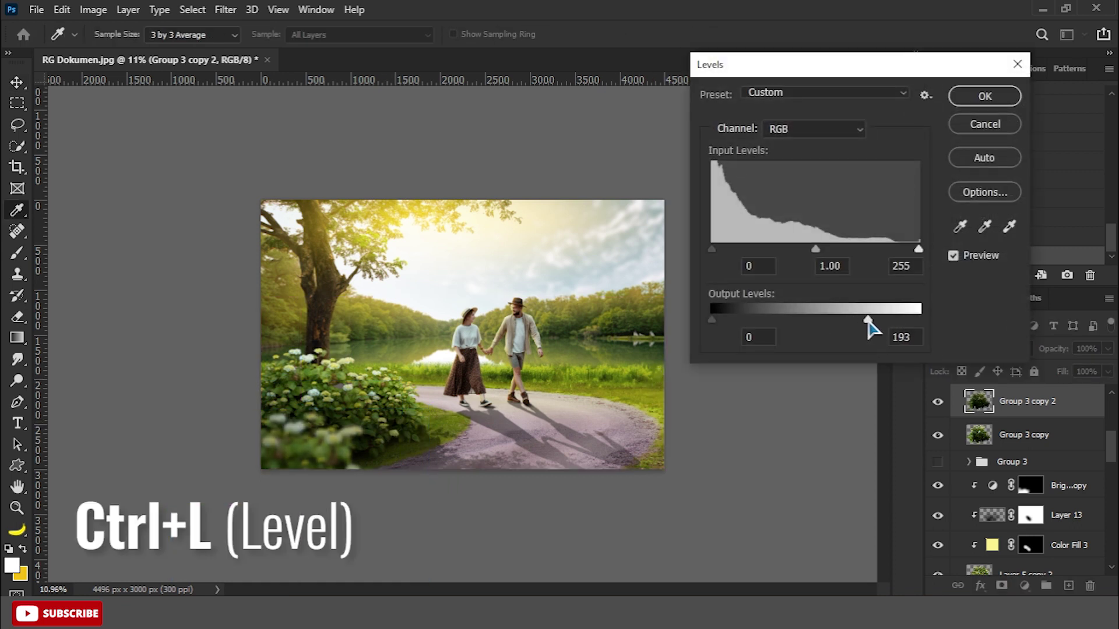
key(Return)
key(ctrl+t)
mouse_move(384, 422)
mouse_down()
mouse_move(373, 440)
mouse_move(437, 410)
mouse_up()
key(Return)
Step: Duplicate the bush, apply a stronger Gaussian Blur to the copy, and nudge Group 3 copy 2 up
key(ctrl+j)
key(ctrl+t)
key(Return)
click(225, 9)
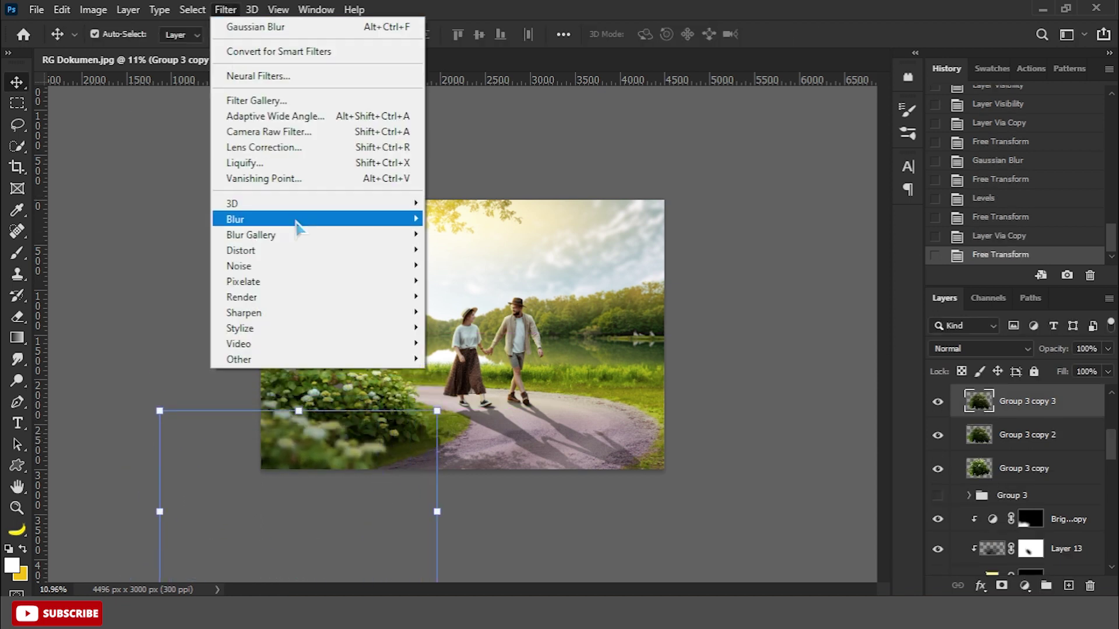
mouse_move(263, 218)
click(466, 280)
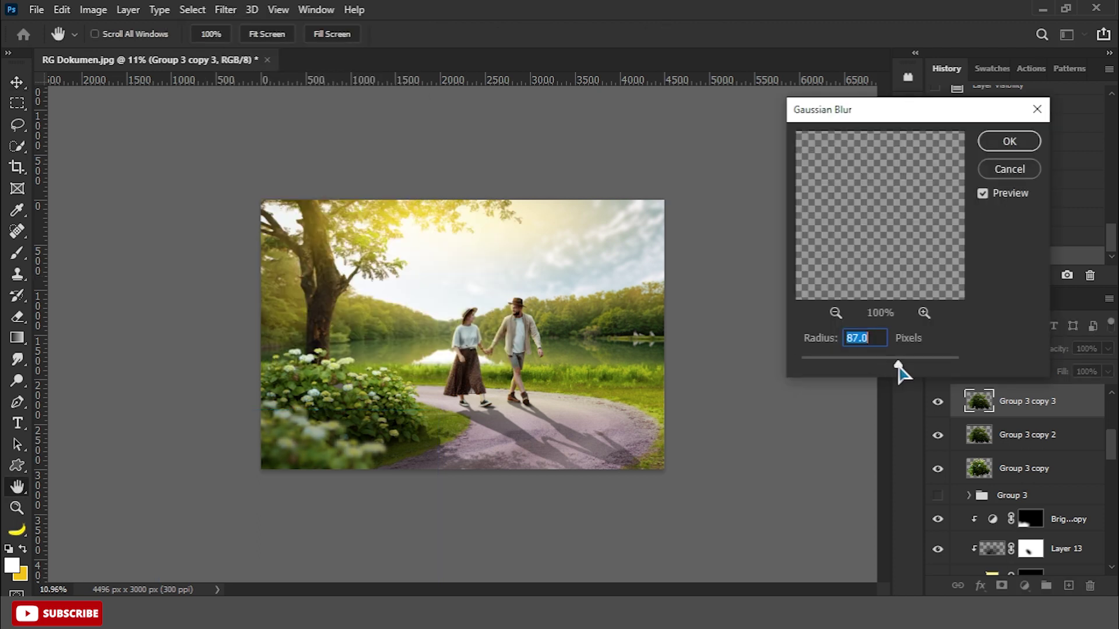
click(1008, 143)
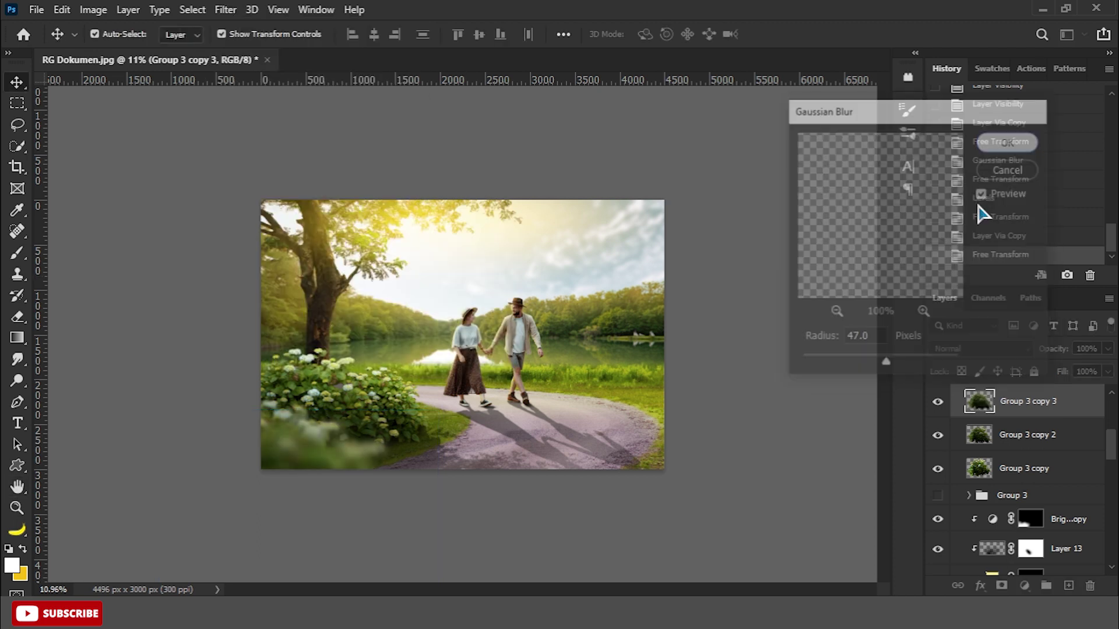
key(v)
click(1010, 441)
key(shift+Up)
key(shift+Up)
key(shift+Up)
key(shift+Up)
key(shift+Up)
key(shift+Up)
key(shift+Up)
key(shift+Up)
key(shift+Up)
key(shift+Up)
key(shift+Up)
key(shift+Up)
key(shift+Up)
key(shift+Up)
key(shift+Up)
key(shift+Up)
key(shift+Up)
key(shift+Up)
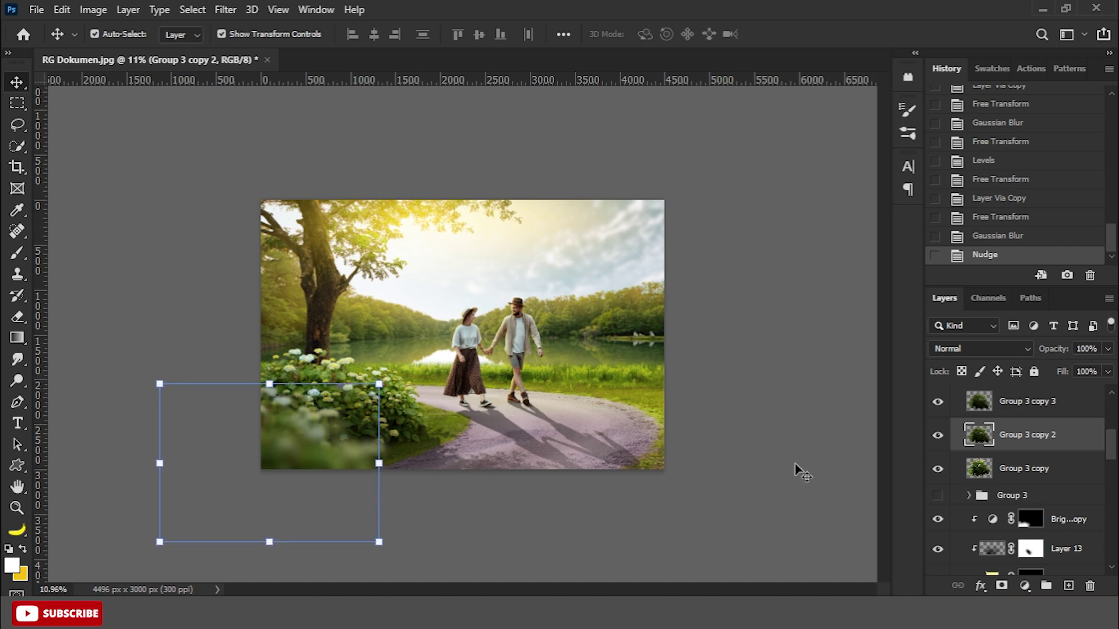
Step: Rescale Group 3 copy 3 to about 77% and reposition it along the lower-left edge
click(1023, 405)
drag(442, 403, 400, 430)
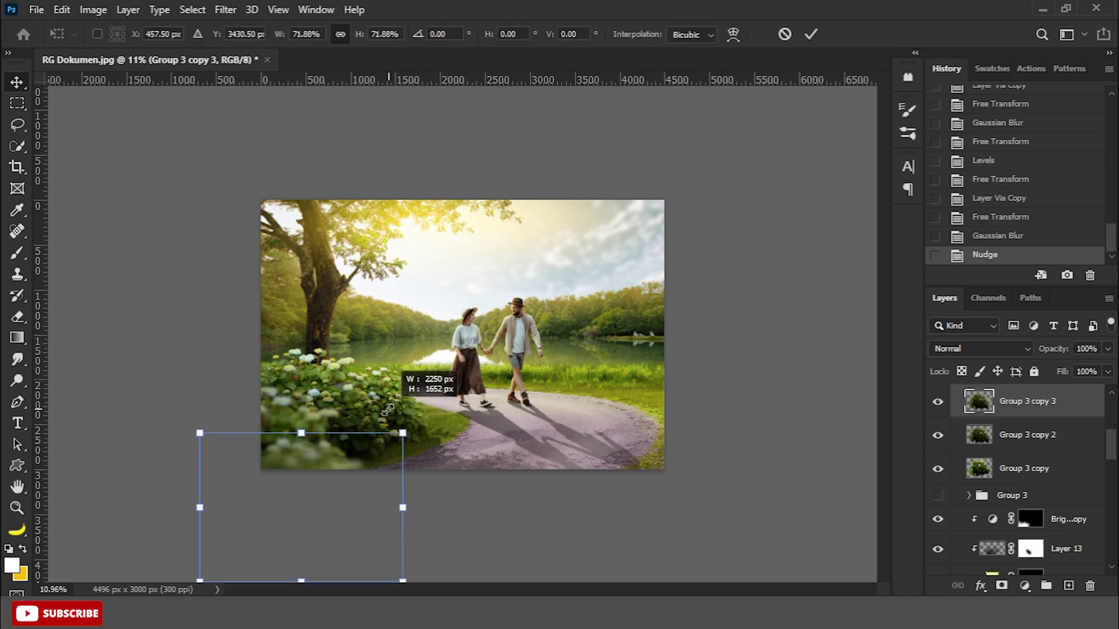
drag(370, 467, 349, 444)
drag(379, 407, 395, 392)
drag(346, 439, 359, 460)
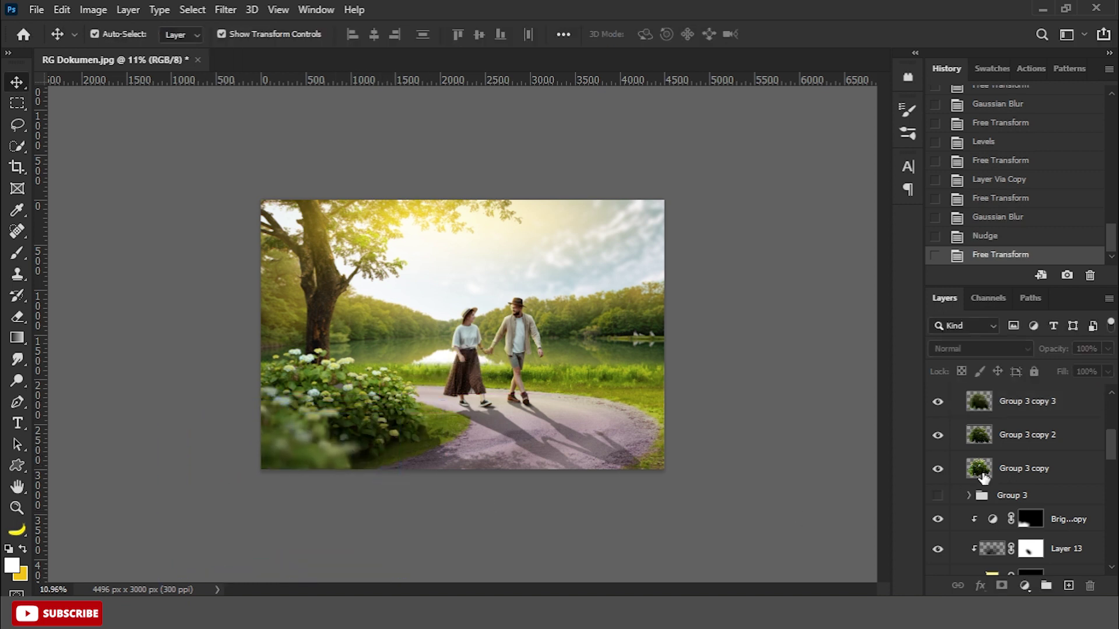
key(alt+bracketleft)
Step: Slightly enlarge Group 3 copy 2 and nudge it into place at bottom-left
key(ctrl+t)
drag(389, 373, 394, 366)
mouse_move(364, 417)
mouse_down()
mouse_move(344, 406)
mouse_move(369, 415)
mouse_up()
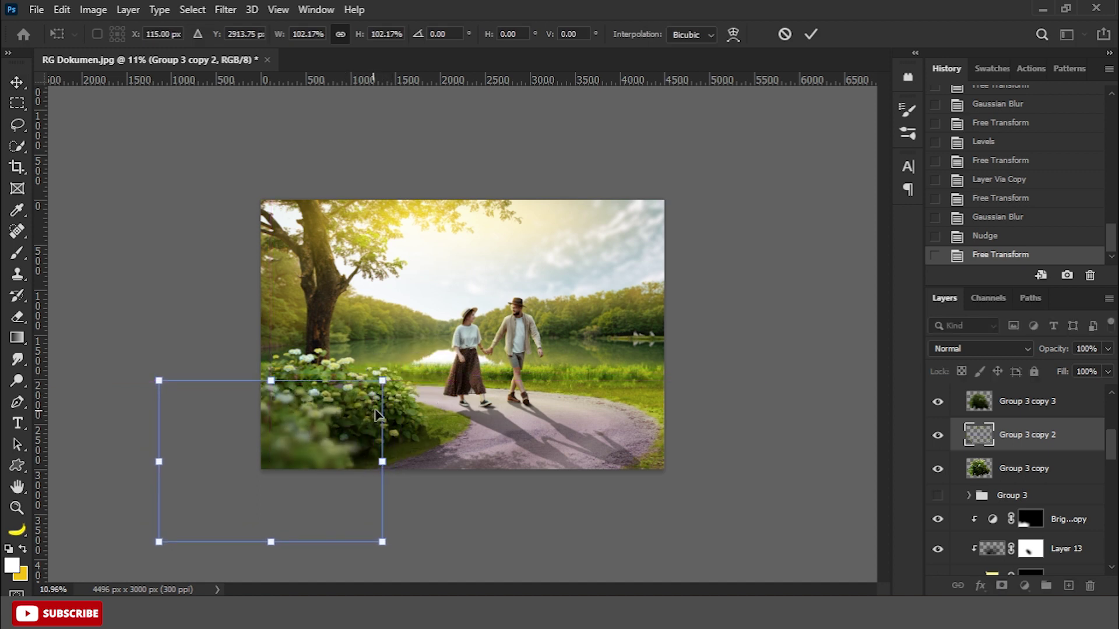
drag(375, 414, 374, 413)
key(Return)
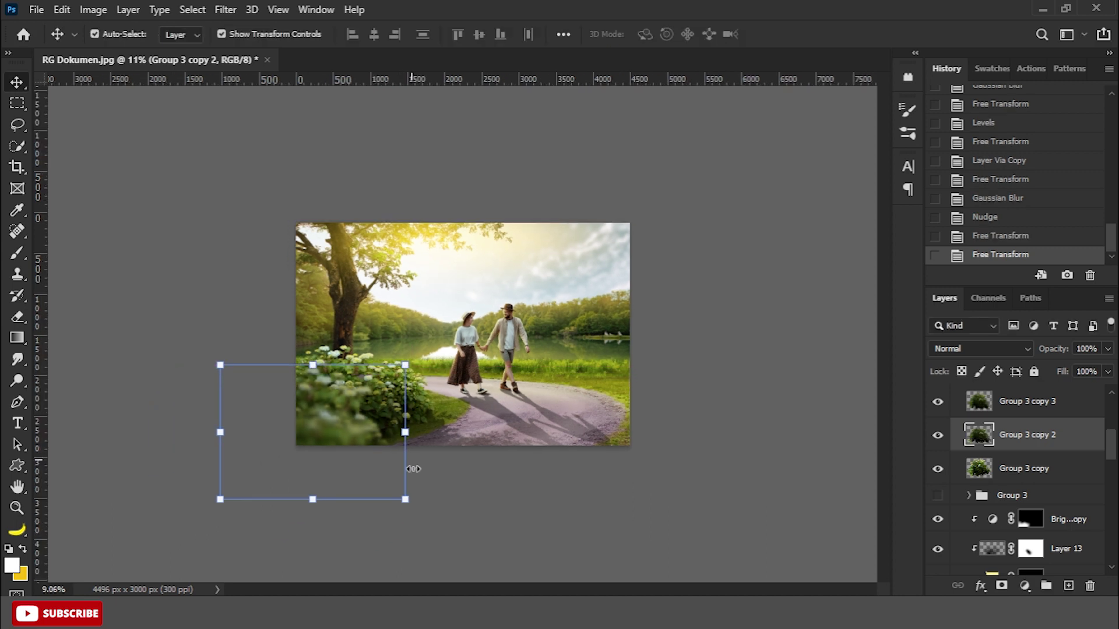
key(ctrl+minus)
key(Up)
click(484, 498)
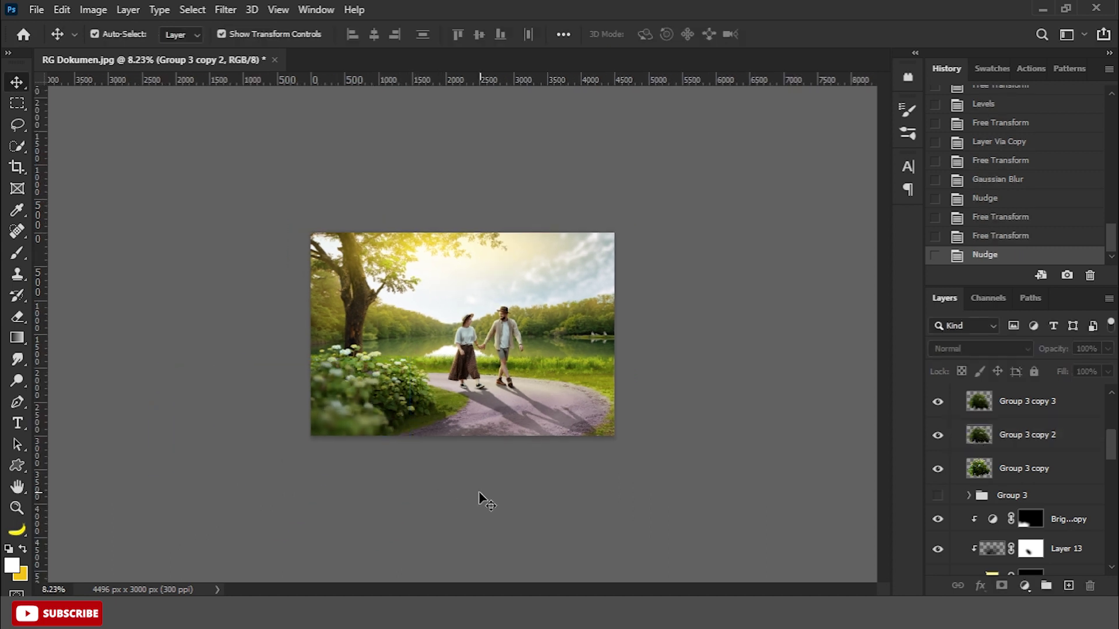
click(364, 399)
key(Right)
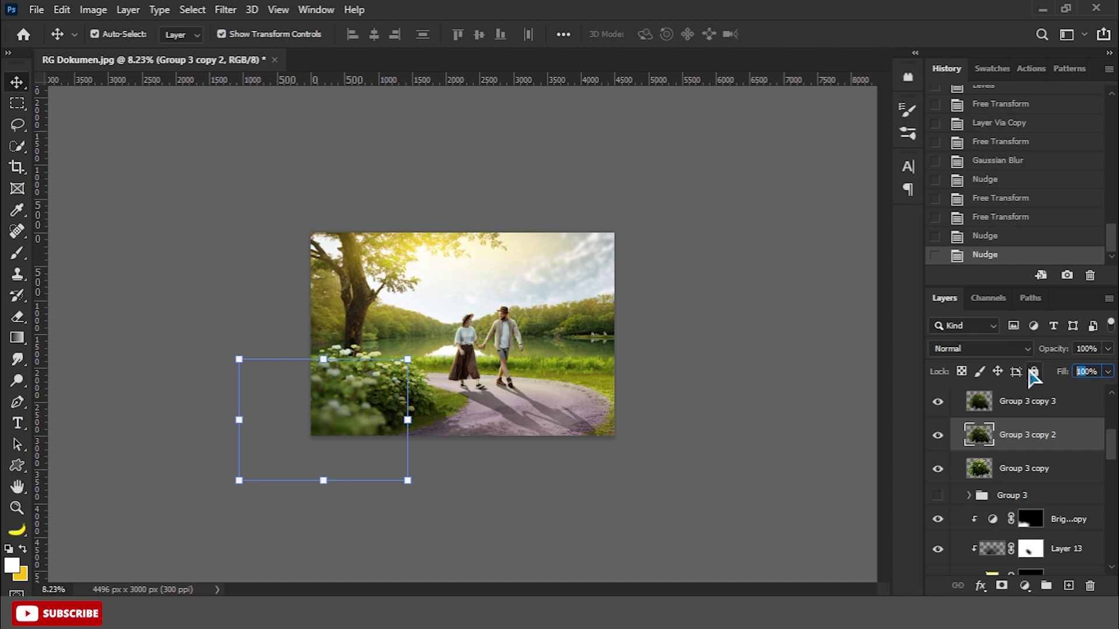
Step: Set Fill to 80% on Group 3 copy 2 and Group 3 copy 3
text(80)
click(1025, 400)
text(80)
click(747, 400)
scroll(461, 334, up, 2)
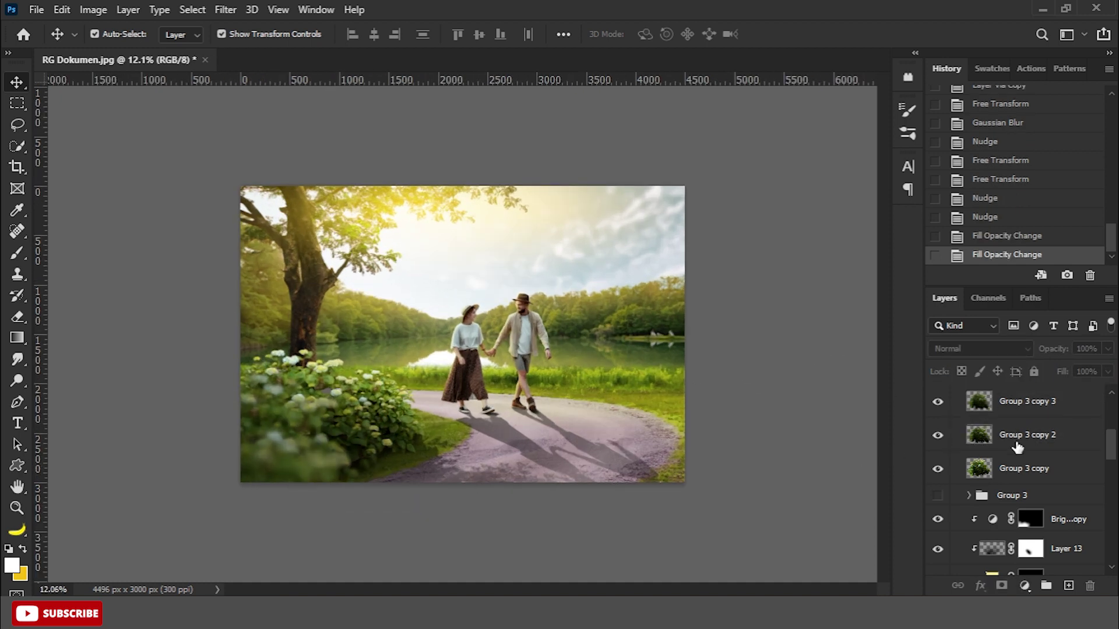
Step: Shrink Group 3 copy 2 to about 72%
click(1016, 447)
mouse_move(379, 369)
mouse_down()
mouse_move(340, 385)
mouse_move(376, 373)
mouse_up()
key(Return)
Step: Enlarge Group 3 copy 3 to about 130%
click(315, 475)
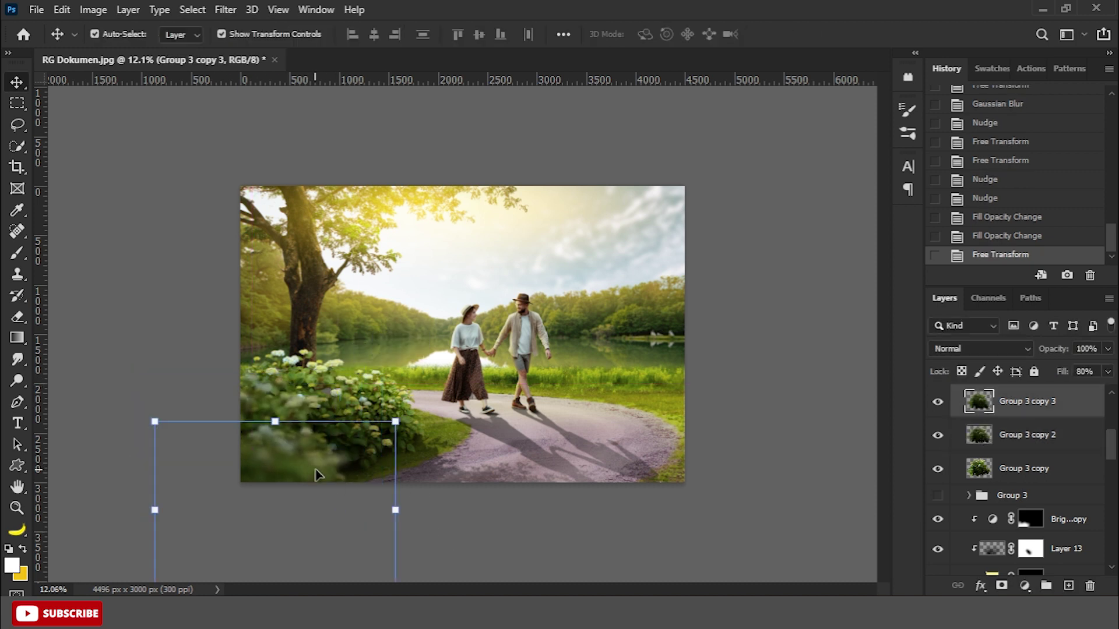
drag(392, 427, 745, 454)
key(Return)
Step: Duplicate the bush into Group 3 copy 4, rotate it about 20 degrees and move it bottom-right
key(ctrl+j)
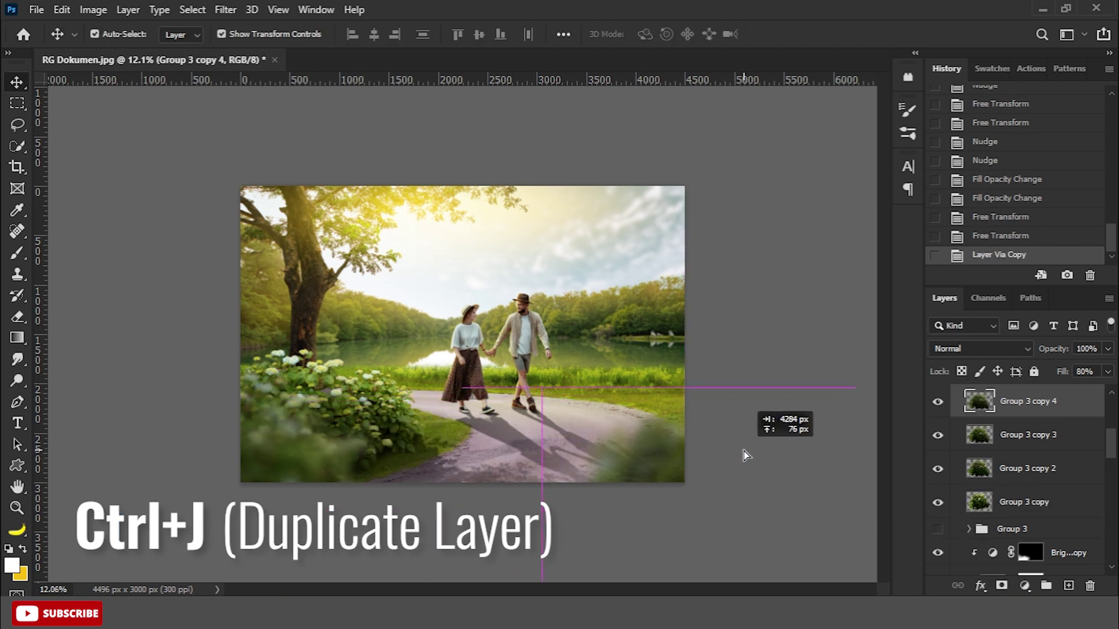
drag(655, 410, 655, 410)
key(ctrl+minus)
key(shift+0)
key(ctrl+t)
drag(752, 369, 707, 320)
drag(669, 426, 724, 412)
key(Return)
mouse_move(744, 367)
mouse_down()
mouse_move(744, 349)
mouse_move(699, 415)
mouse_move(709, 379)
mouse_up()
key(Return)
drag(796, 281, 813, 317)
mouse_move(733, 410)
mouse_down()
mouse_move(735, 430)
mouse_move(767, 432)
mouse_up()
Step: Flip the new bush copy vertically and seat it in the bottom-right corner
right_click(599, 434)
click(625, 420)
drag(669, 404, 654, 439)
key(Return)
Step: Nudge Group 3 copy 3 left and toggle Group 3 copy 2 to compare
key(ctrl+plus)
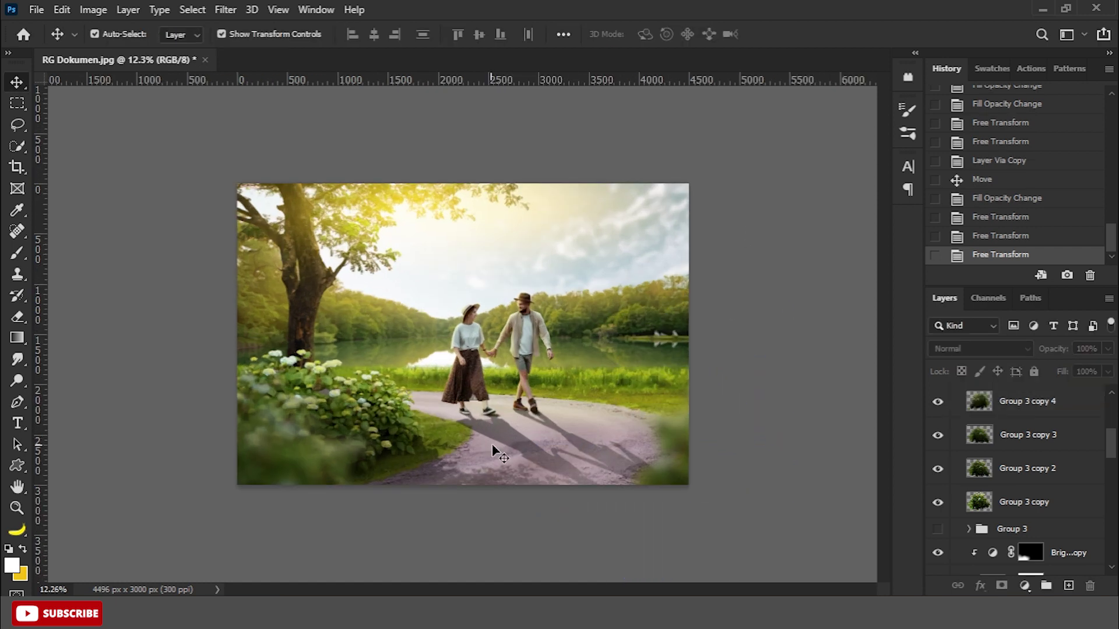
key(alt+bracketleft)
key(ctrl+minus)
key(shift+Left)
key(shift+Left)
key(shift+Left)
key(shift+Left)
key(shift+Left)
key(shift+Left)
key(shift+Left)
key(shift+Left)
key(shift+Left)
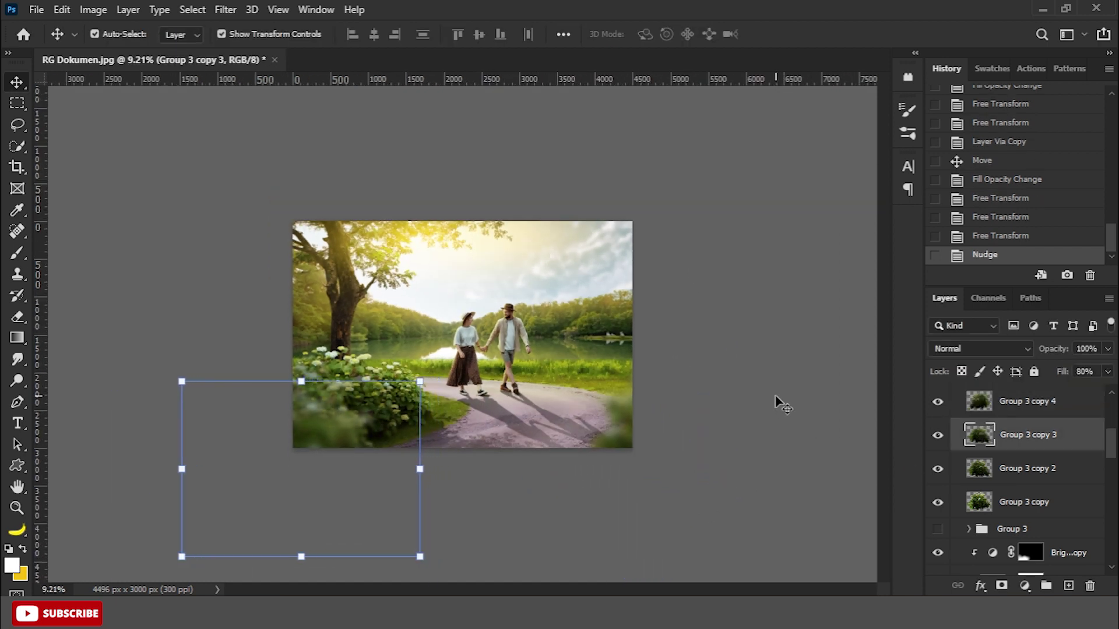
key(shift+Left)
key(shift+Left)
key(shift+Left)
click(769, 401)
click(1025, 468)
click(937, 468)
key(shift+Left)
key(shift+Left)
Step: Apply a light 1.9 px Gaussian Blur to the Group 3 copy main bush
click(1036, 502)
key(ctrl+plus)
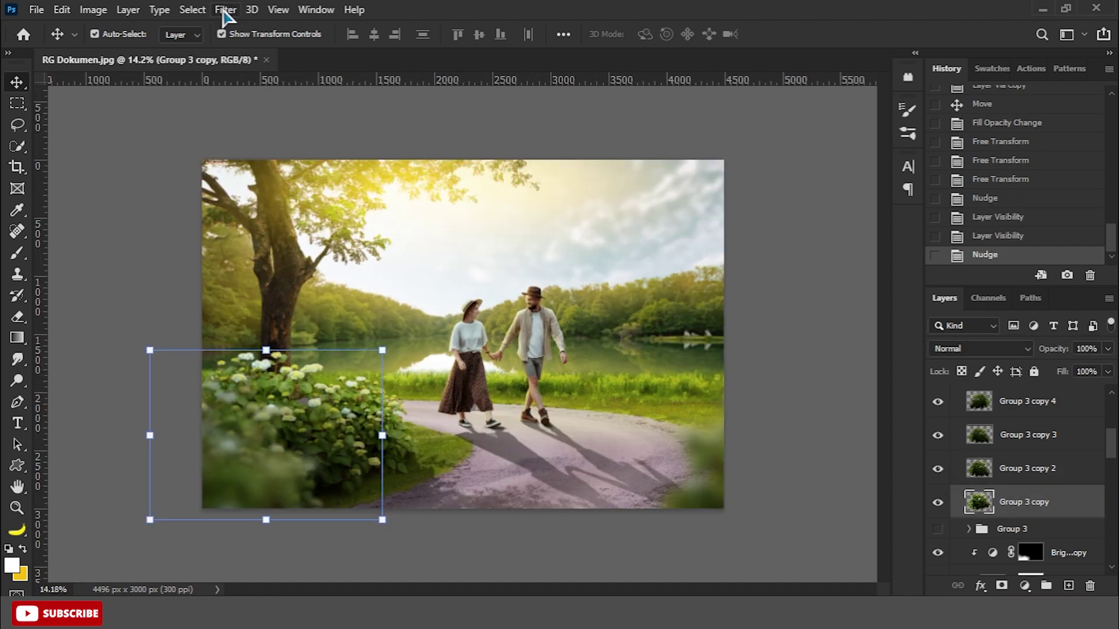
click(224, 10)
click(453, 281)
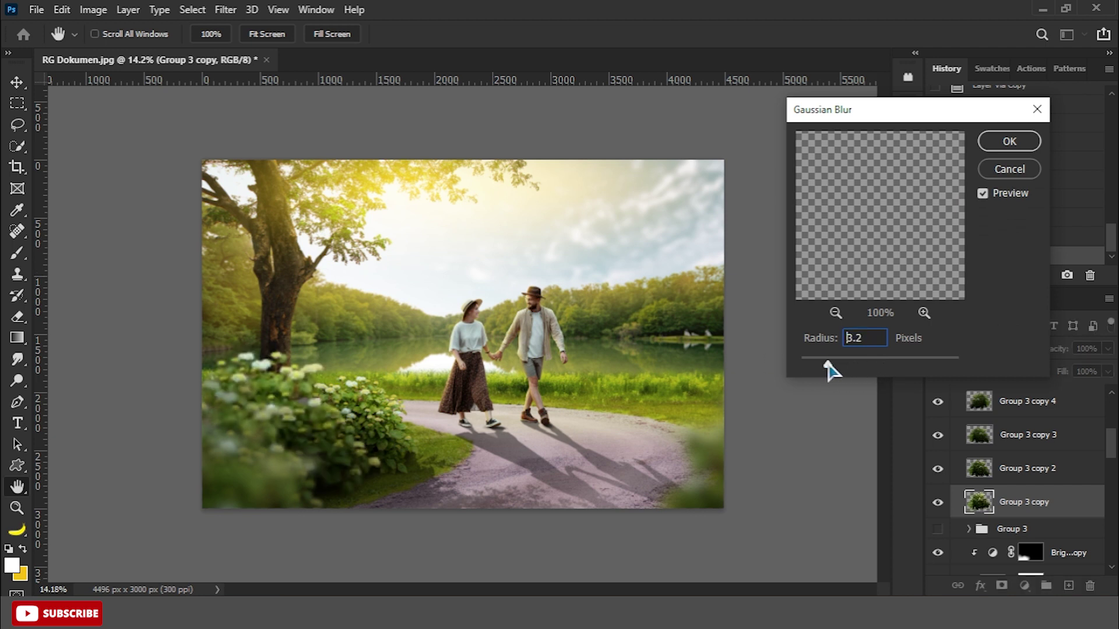
click(999, 141)
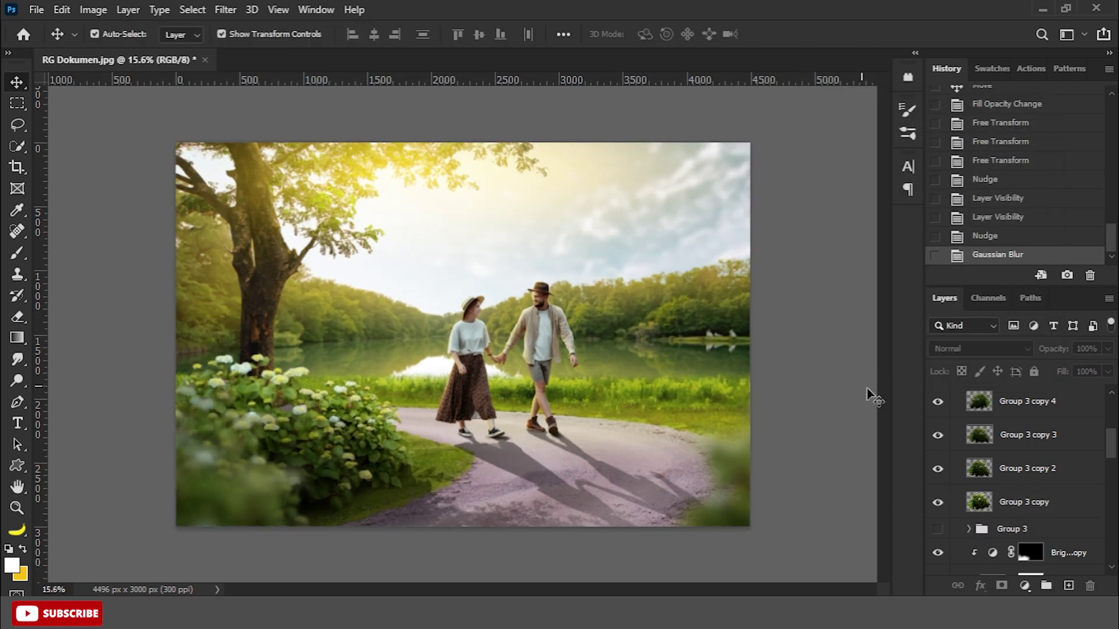
Step: Add a new layer above Layer 15 and brush a soft white glow spot
drag(1112, 449, 1103, 395)
click(1017, 408)
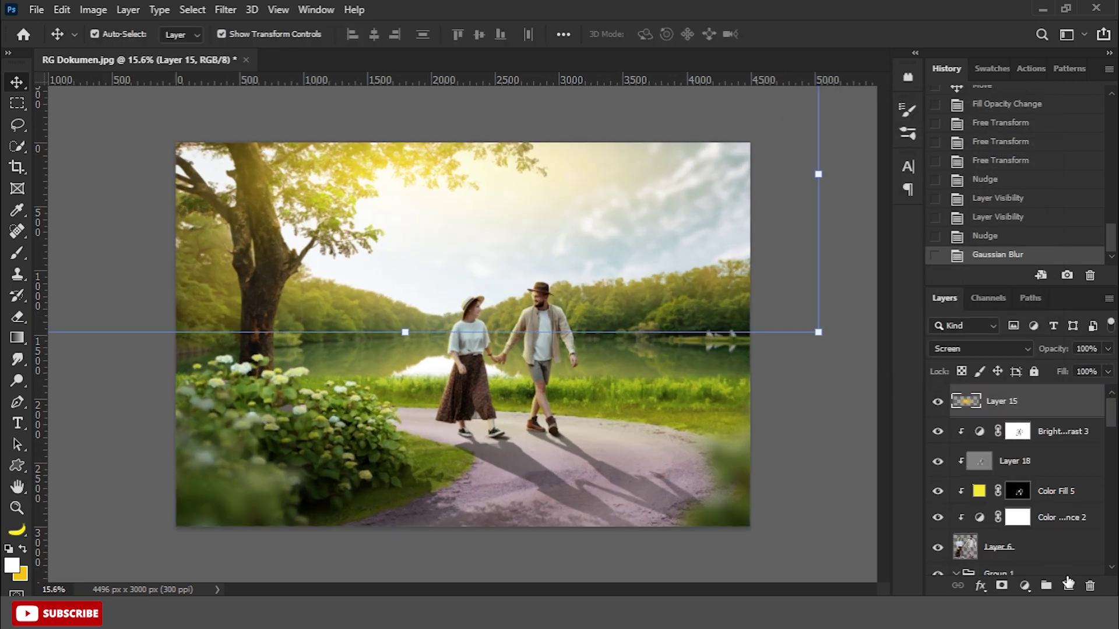
key(ctrl+shift+alt+n)
right_click(17, 253)
click(70, 254)
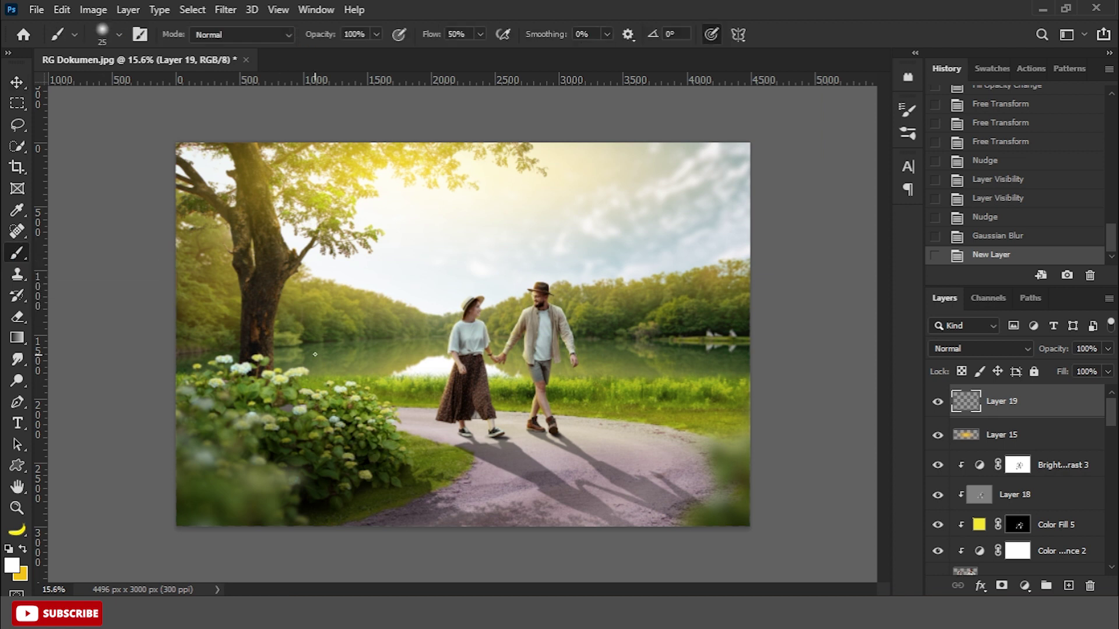
right_click(339, 343)
click(333, 334)
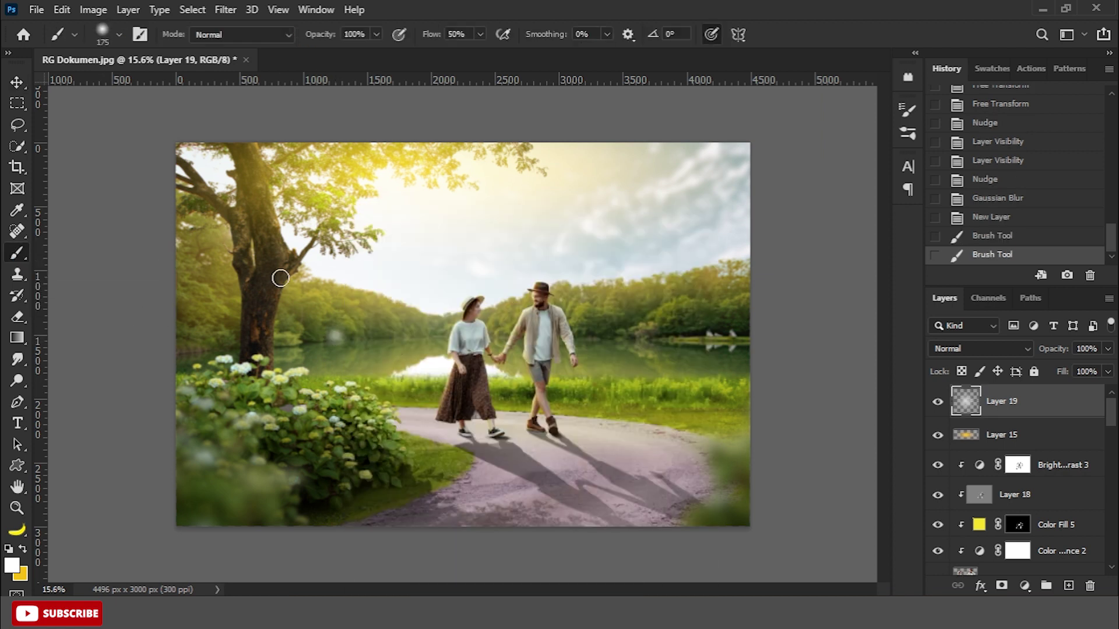
click(334, 336)
click(334, 337)
Step: Scale the glow spot up and move it into the upper-left sky
key(v)
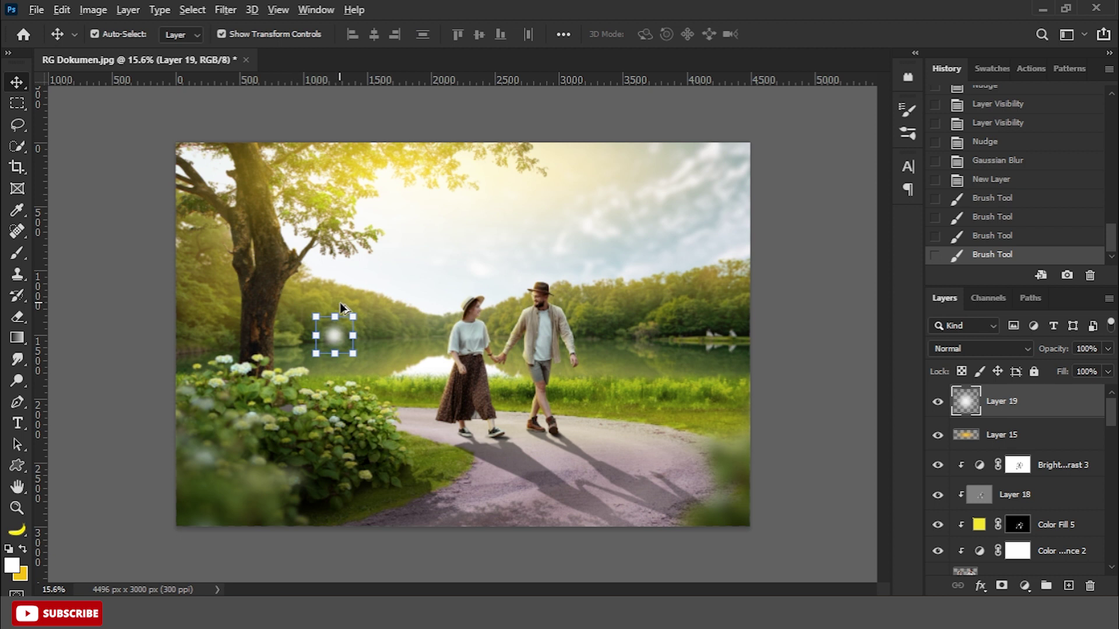
drag(353, 318, 457, 212)
drag(433, 292, 444, 177)
key(Return)
Step: Set the glow layer's blend mode to Soft Light, compare it on/off, and add Layer 20
click(979, 349)
click(955, 320)
click(1002, 350)
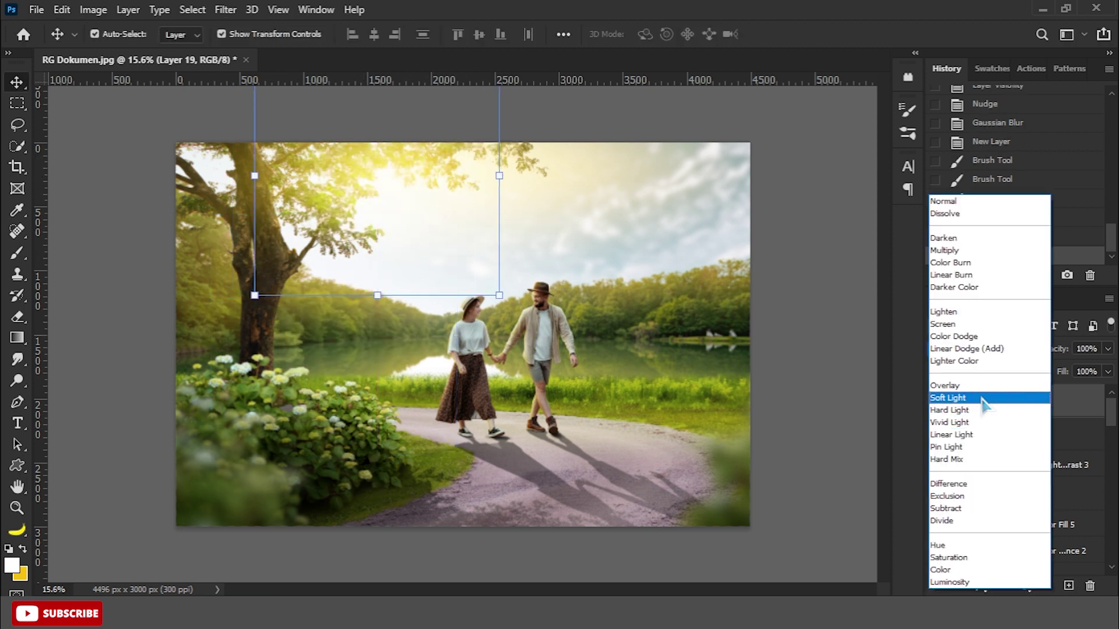
click(983, 397)
click(938, 402)
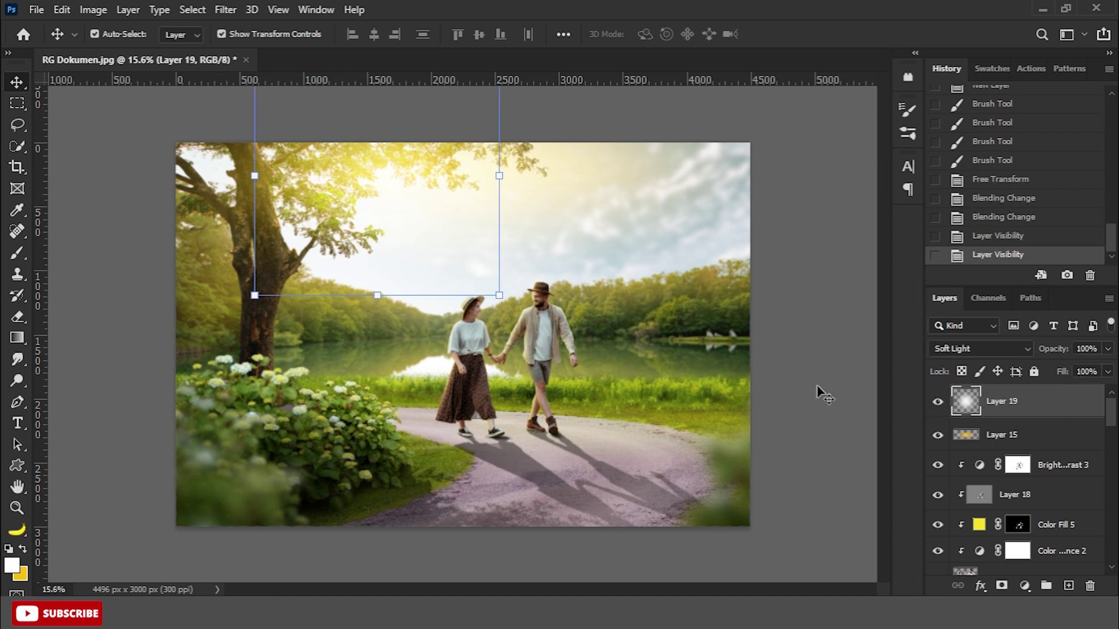
key(ctrl+minus)
key(ctrl+plus)
click(948, 465)
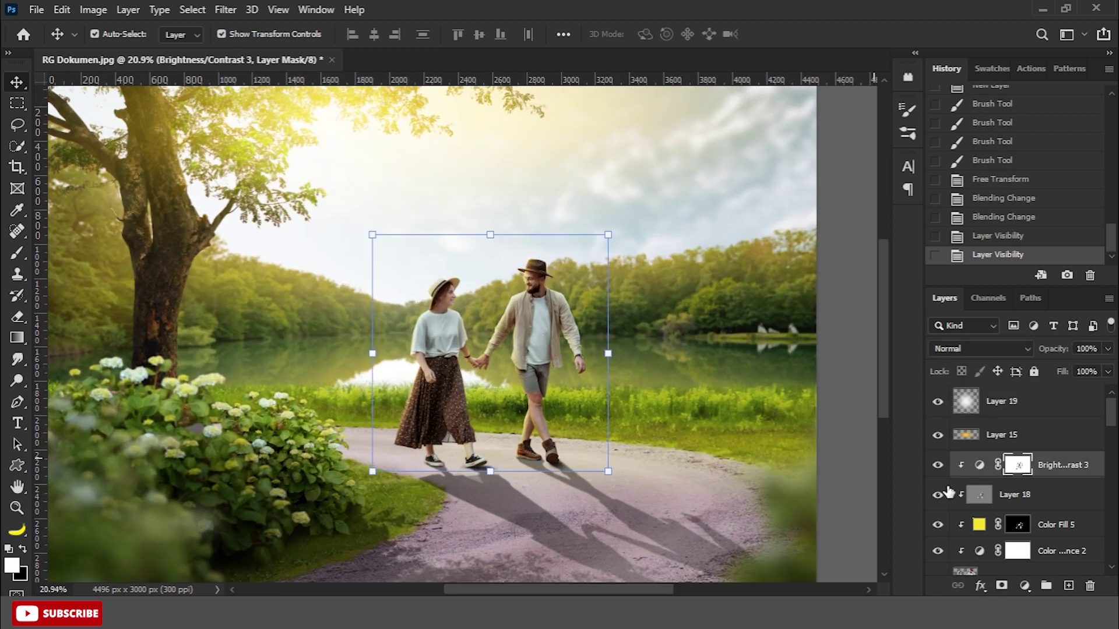
key(ctrl+shift+alt+n)
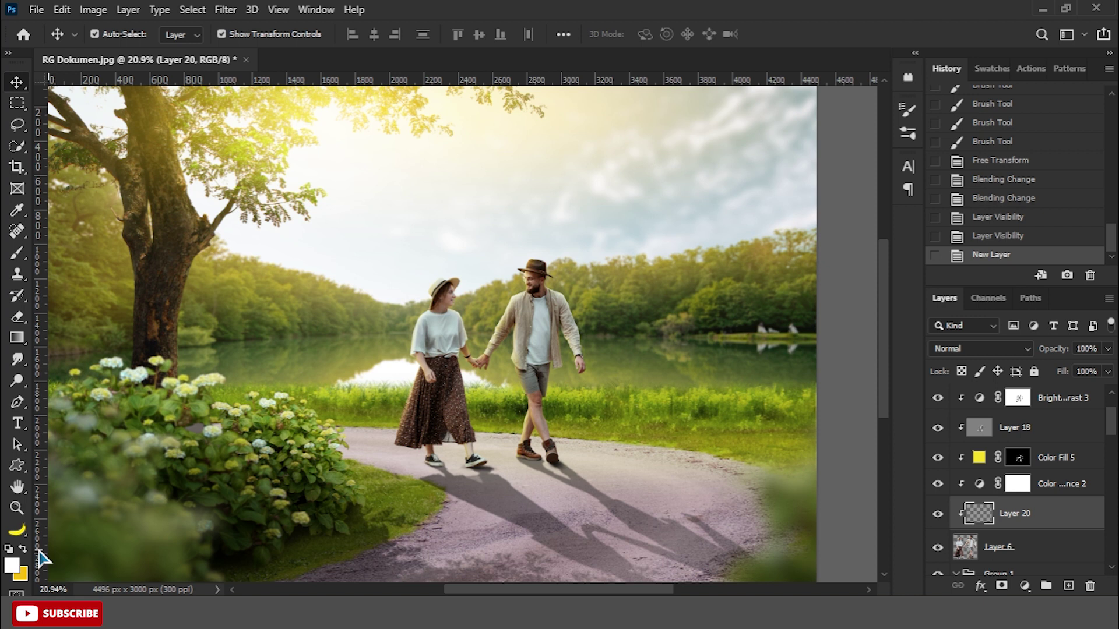
Step: With a soft yellow brush, paint warm light over the woman and man on Layer 20
click(23, 548)
click(17, 253)
click(226, 200)
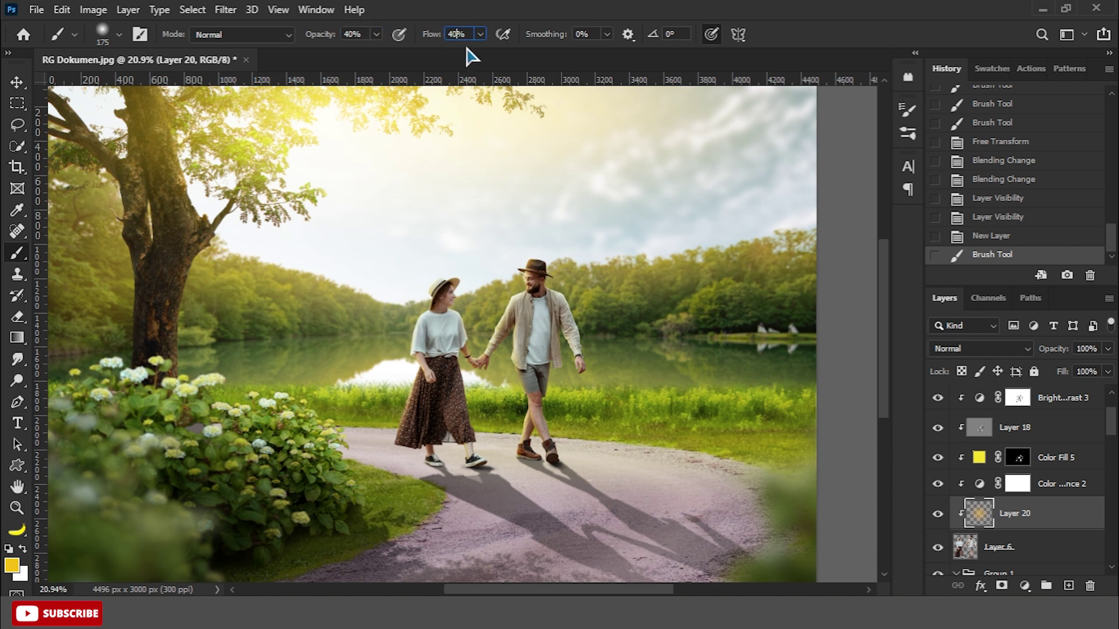
key(bracketright)
key(bracketright)
key(bracketright)
scroll(511, 250, up, 1)
click(507, 256)
drag(375, 285, 350, 324)
key(bracketleft)
key(bracketleft)
key(bracketleft)
click(497, 351)
Step: Redo the yellow light near the man and dab more into the sky behind the woman
key(ctrl+z)
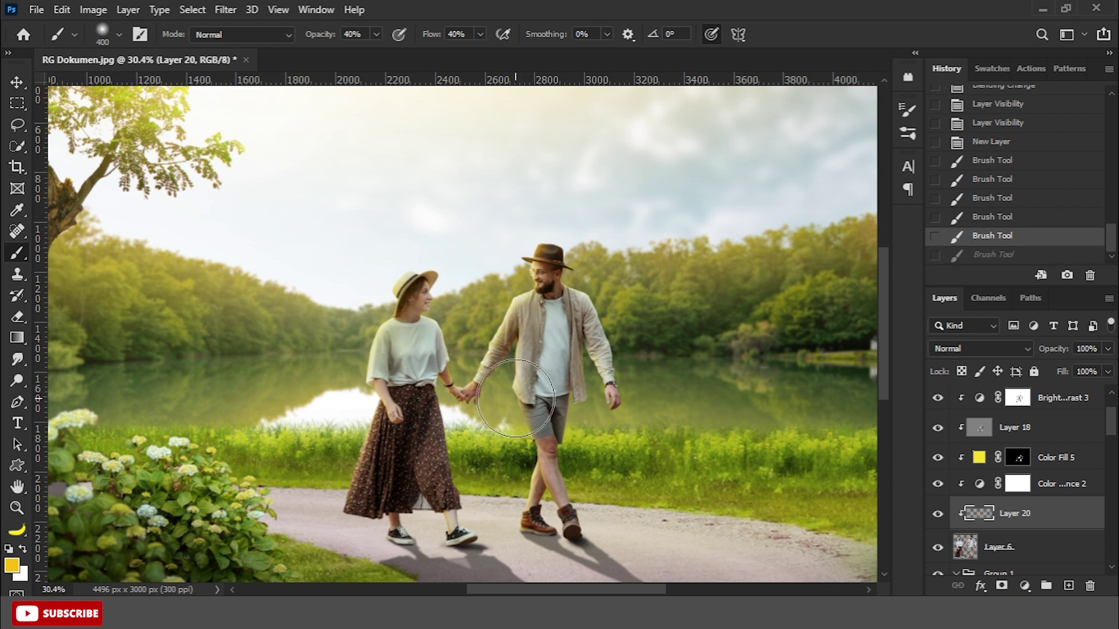
click(516, 398)
key(bracketright)
key(bracketright)
key(bracketright)
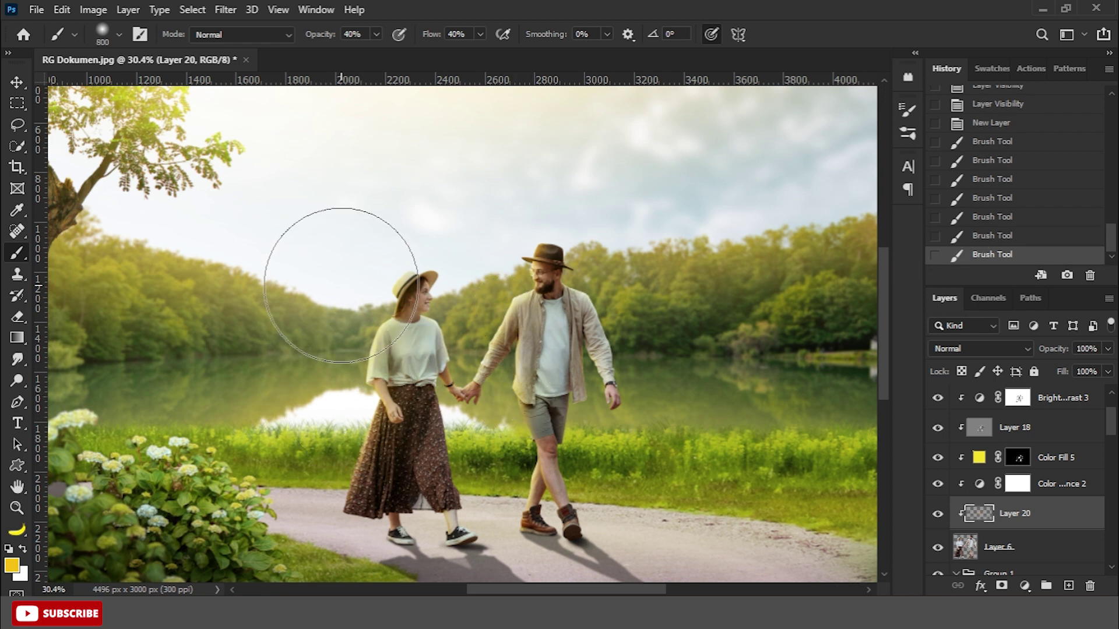
click(341, 285)
scroll(412, 269, down, 2)
scroll(656, 264, down, 3)
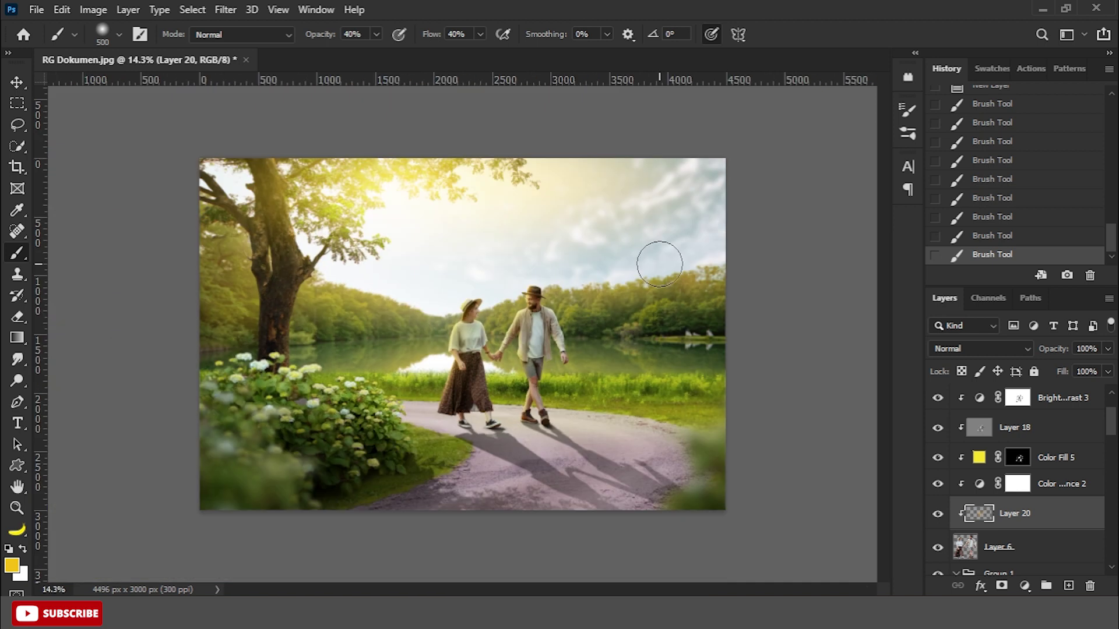
key(v)
click(612, 437)
scroll(1116, 420, up, 2)
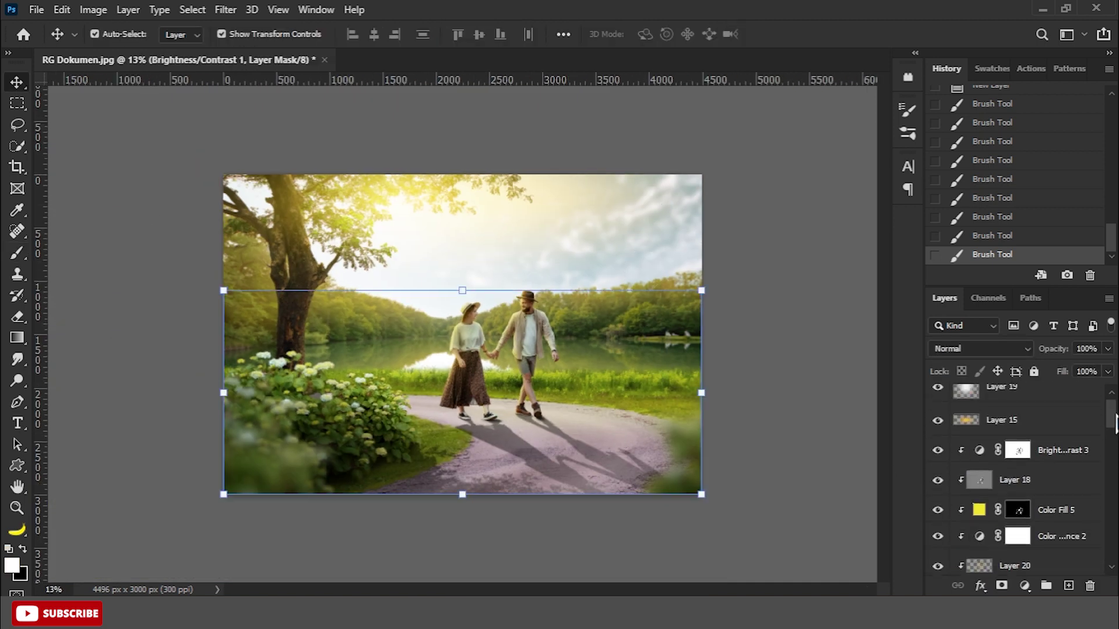
scroll(1116, 418, up, 2)
click(1048, 437)
Step: On new Layer 21, add a bottom black gradient blended Soft Light at 50% fill, 70% opacity
key(ctrl+shift+alt+n)
drag(45, 369, 319, 349)
key(g)
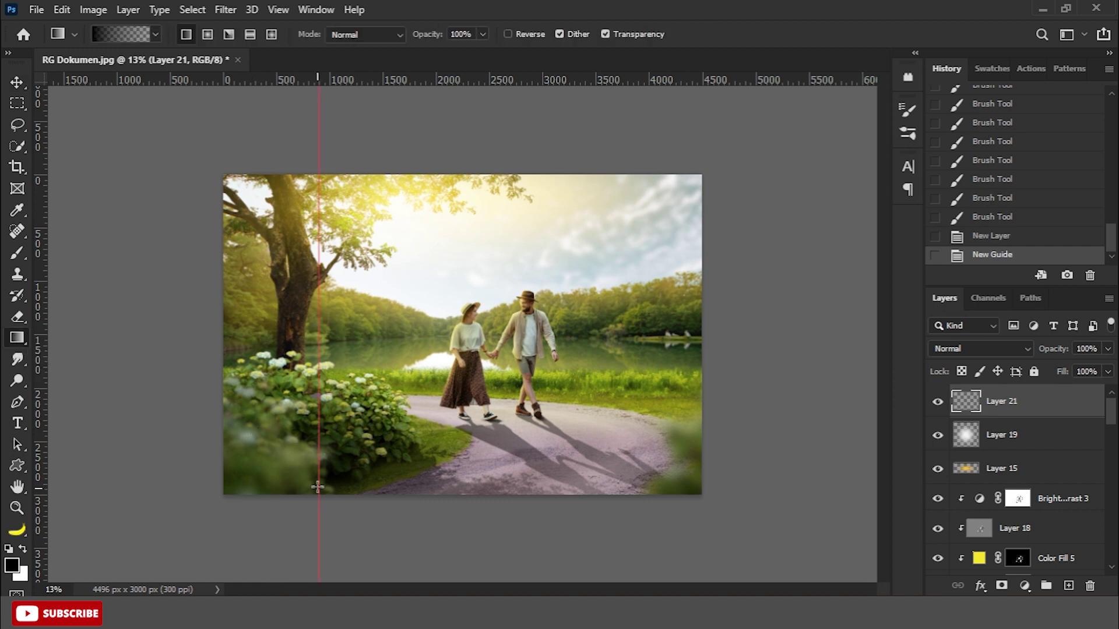
drag(319, 478, 318, 402)
click(974, 348)
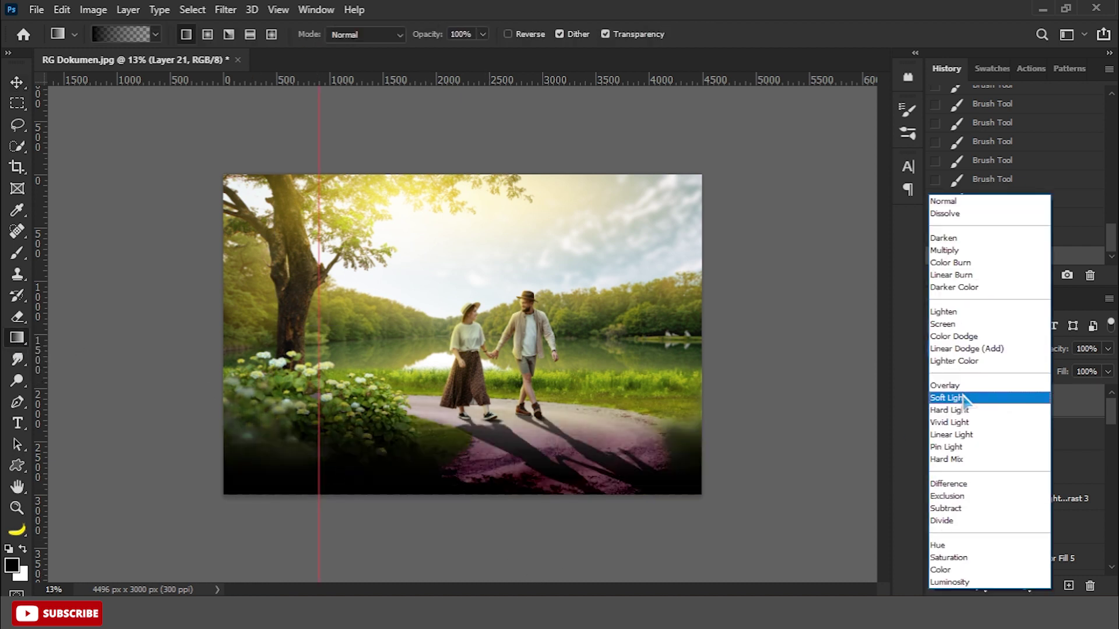
click(978, 392)
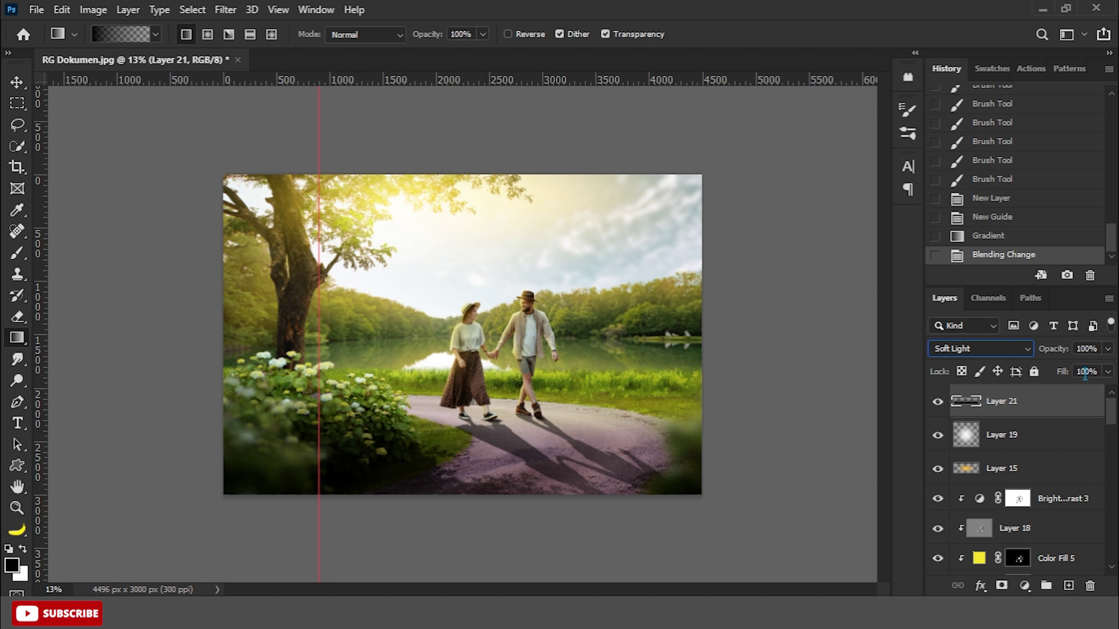
text(50)
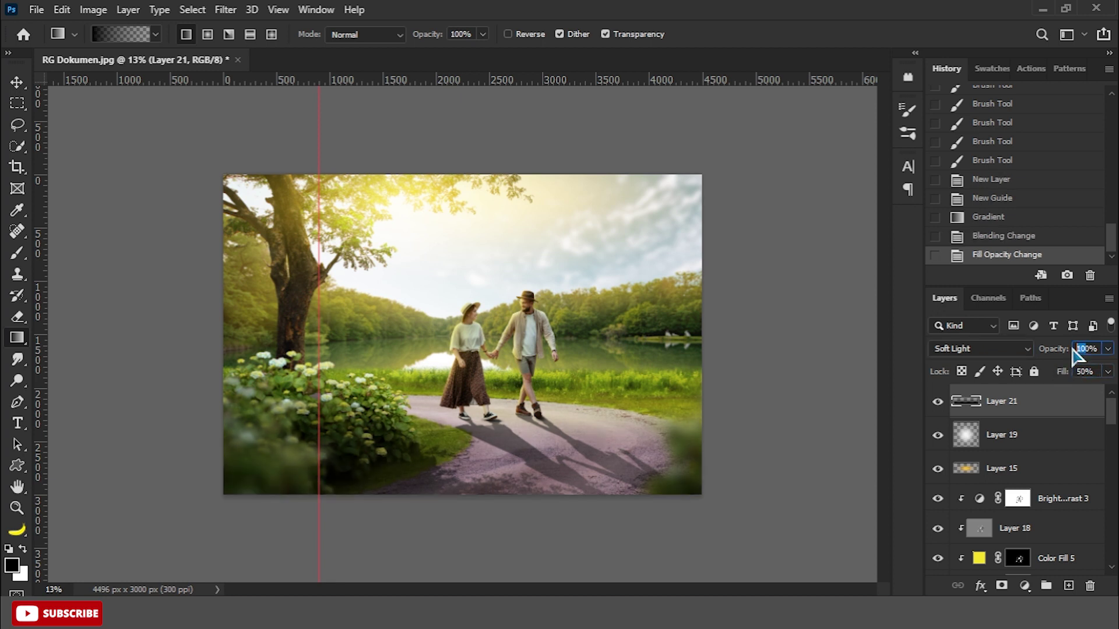
text(70)
click(17, 83)
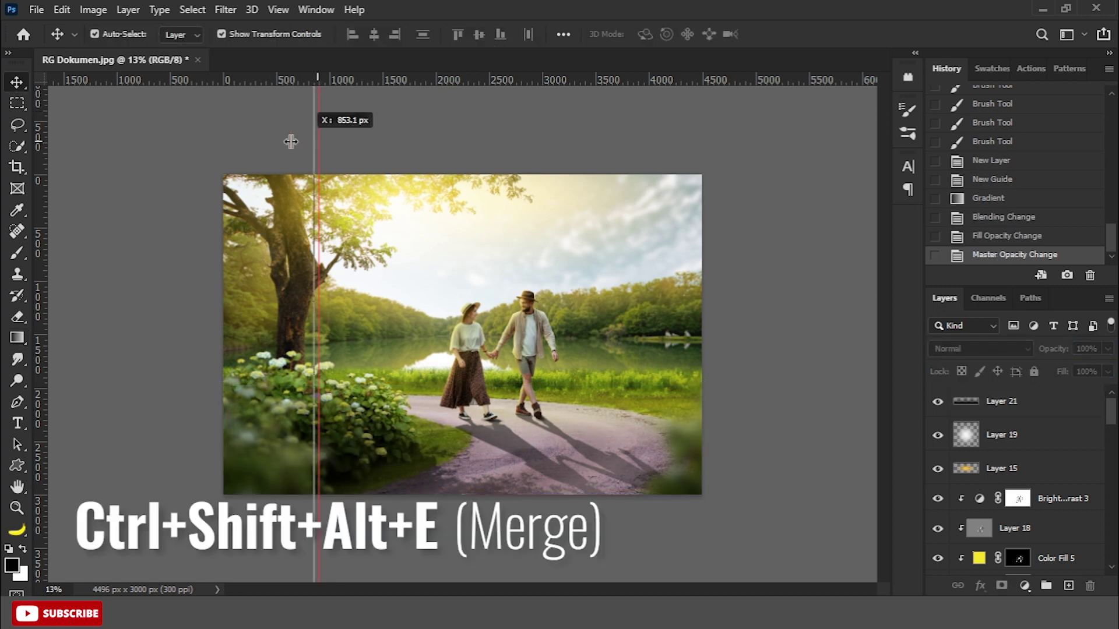
Step: Remove the guide, stamp visible layers into Layer 22, duplicate it, and launch Camera Raw Filter
drag(319, 137, 320, 78)
key(ctrl+0)
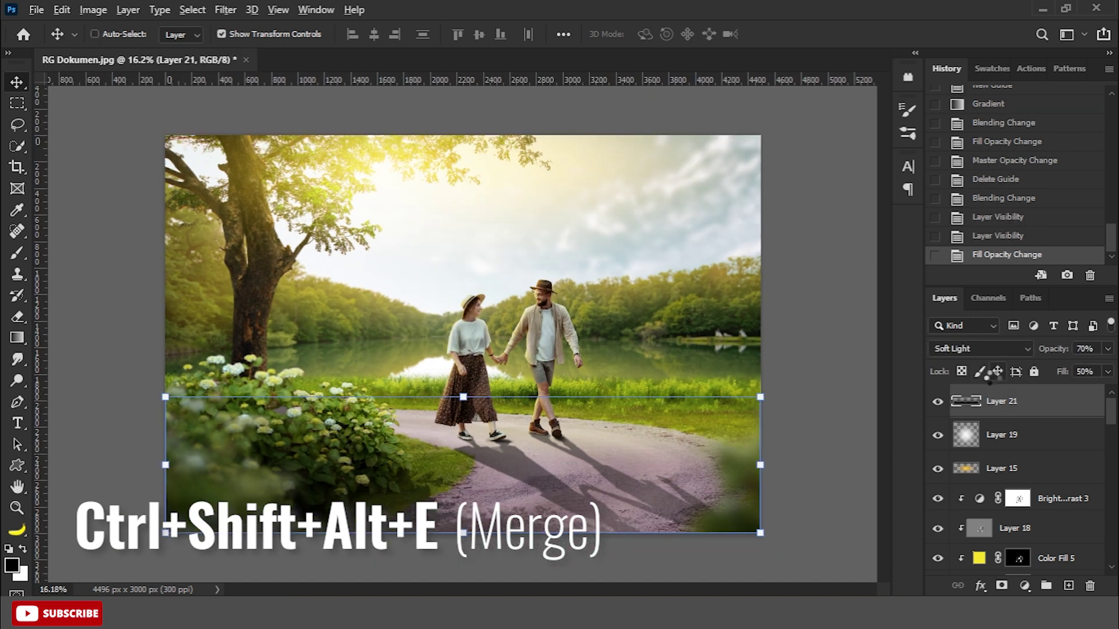
key(ctrl+shift+alt+e)
key(ctrl+j)
click(226, 9)
click(262, 129)
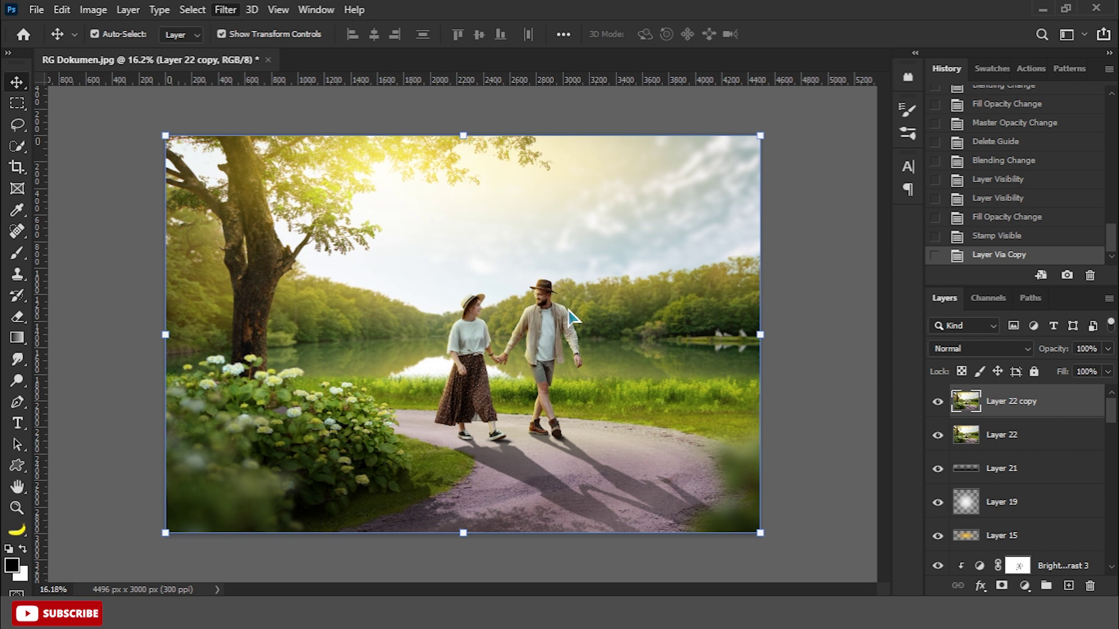
Step: In Camera Raw, warm and magenta-tint the image, lower exposure, deepen shadows, lift whites and lower blacks
mouse_move(887, 318)
mouse_down()
mouse_move(901, 342)
mouse_move(888, 318)
mouse_up()
mouse_move(886, 382)
mouse_down()
mouse_move(884, 407)
mouse_move(908, 409)
mouse_move(890, 411)
mouse_up()
mouse_move(886, 456)
mouse_down()
mouse_move(863, 456)
mouse_move(887, 480)
mouse_move(876, 504)
mouse_up()
drag(891, 341, 903, 341)
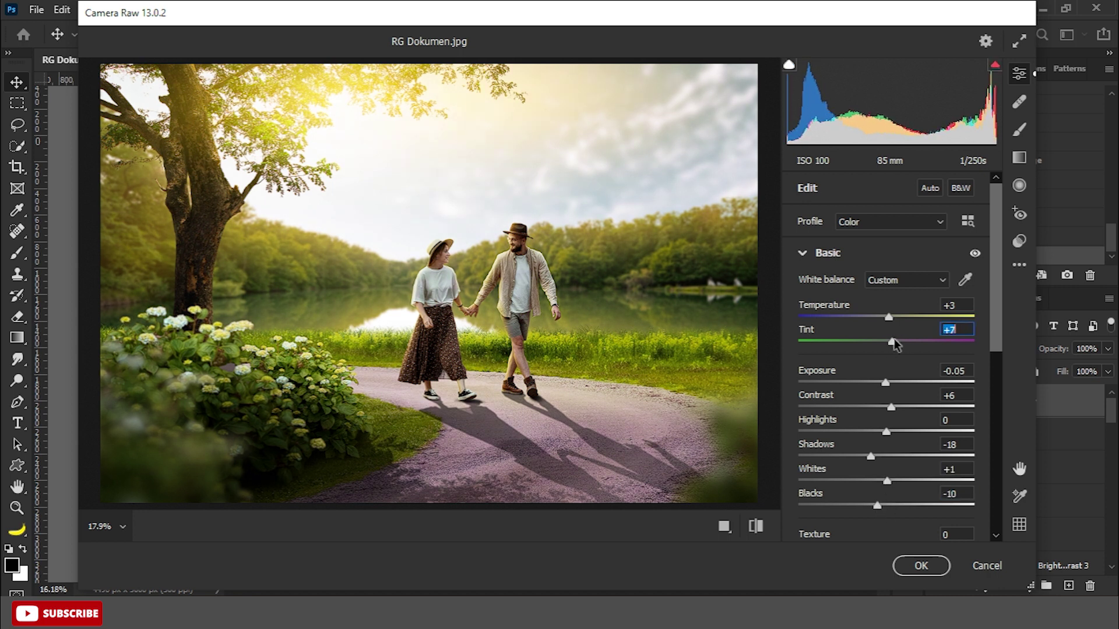
Step: Reduce dehaze slightly, boost vibrance, add a -21 vignette and apply the Camera Raw grade
scroll(977, 327, down, 5)
drag(886, 383, 884, 384)
drag(886, 424, 897, 426)
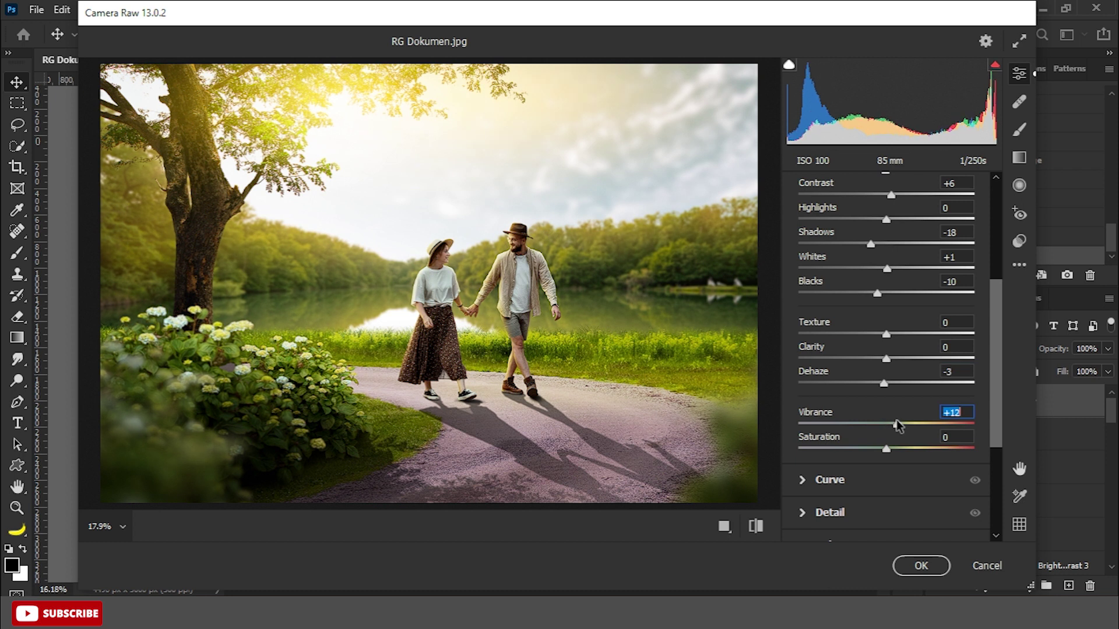
scroll(988, 494, down, 5)
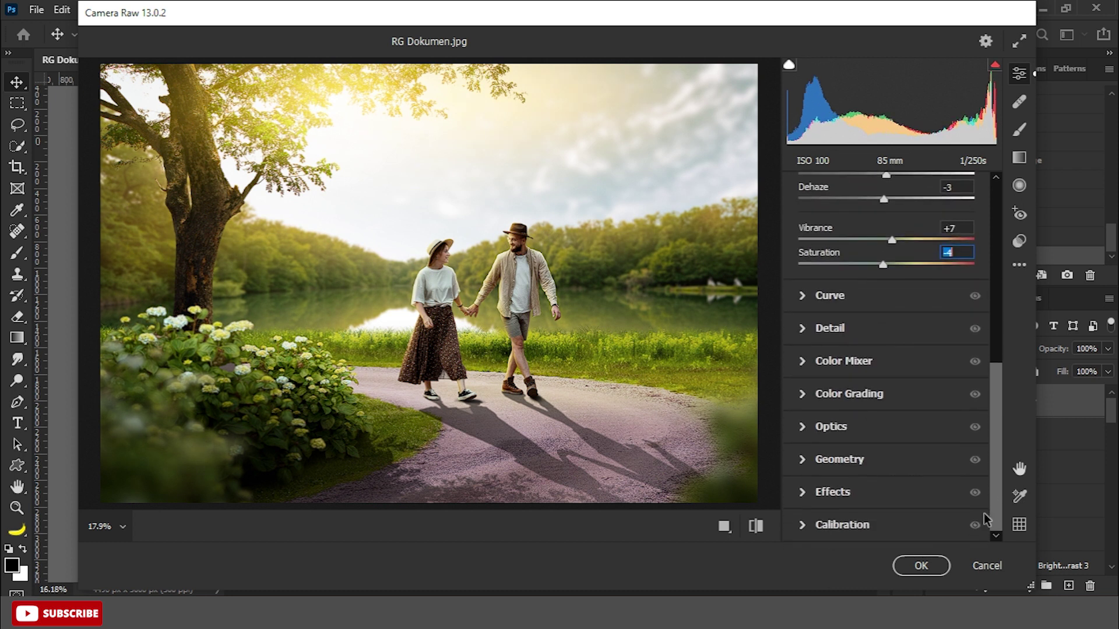
click(830, 497)
drag(884, 493, 867, 494)
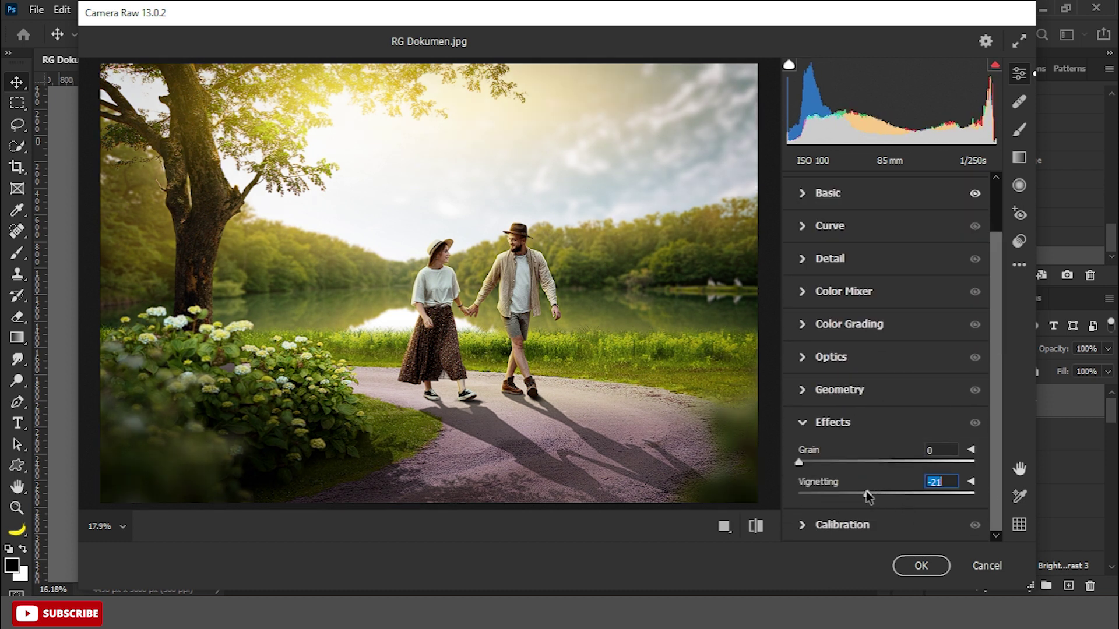
click(929, 564)
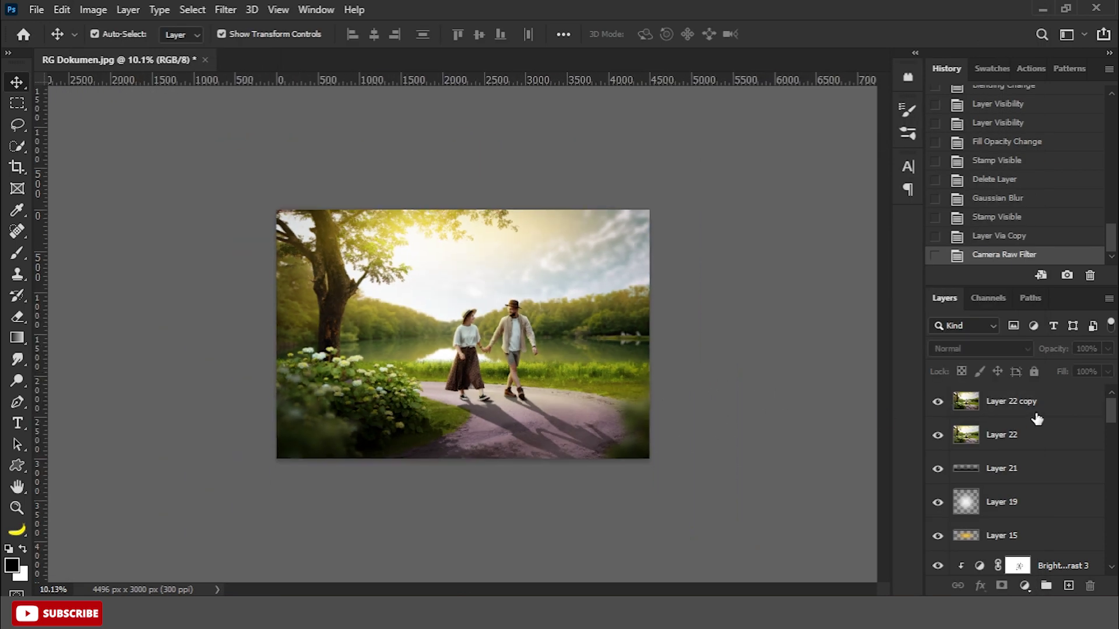
Step: Add a Color Lookup layer above the graded merged copy using the Fuji F125 Kodak 2395 3DLUT
click(1035, 413)
click(1025, 583)
click(1032, 499)
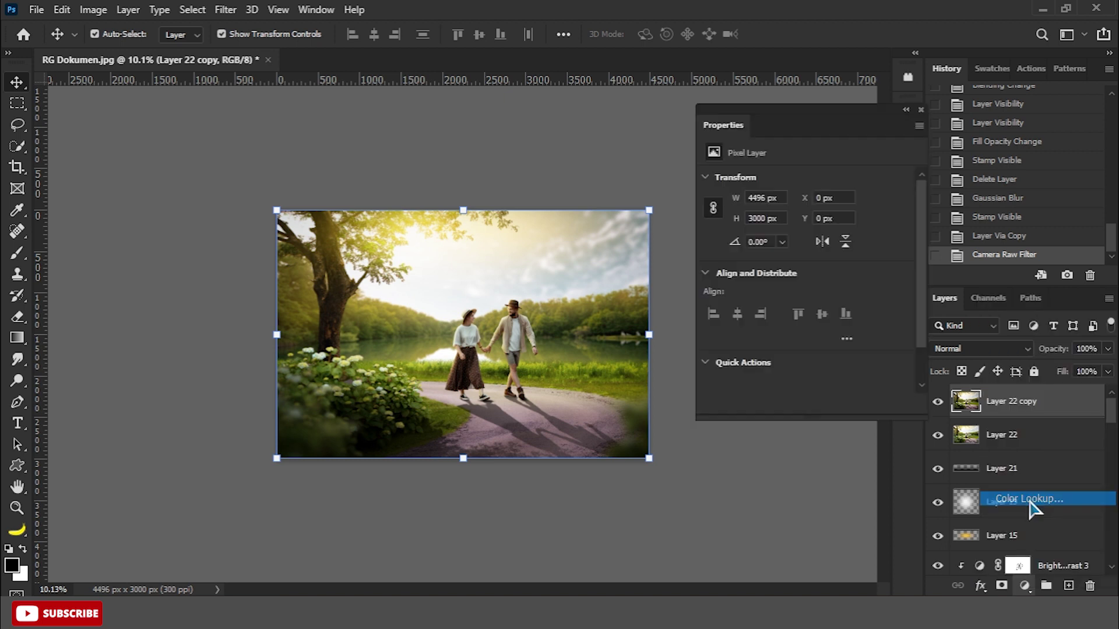
click(849, 187)
click(846, 273)
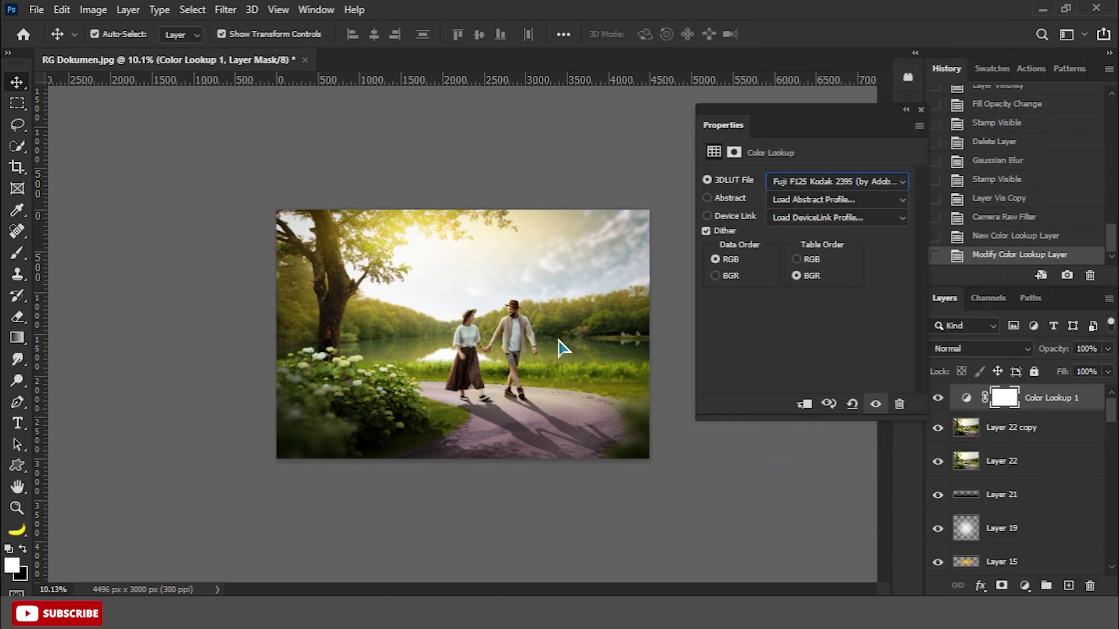
Step: Set the Color Lookup layer's Fill to 50% and zoom in on the image
key(ctrl+plus)
key(ctrl+plus)
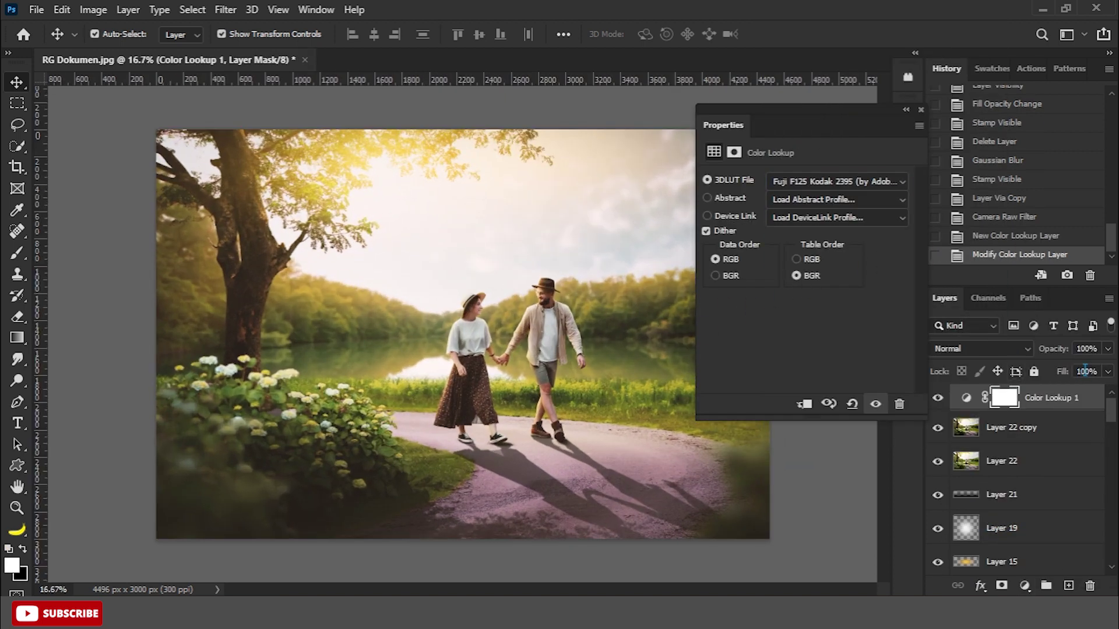
click(1074, 374)
text(50)
click(906, 109)
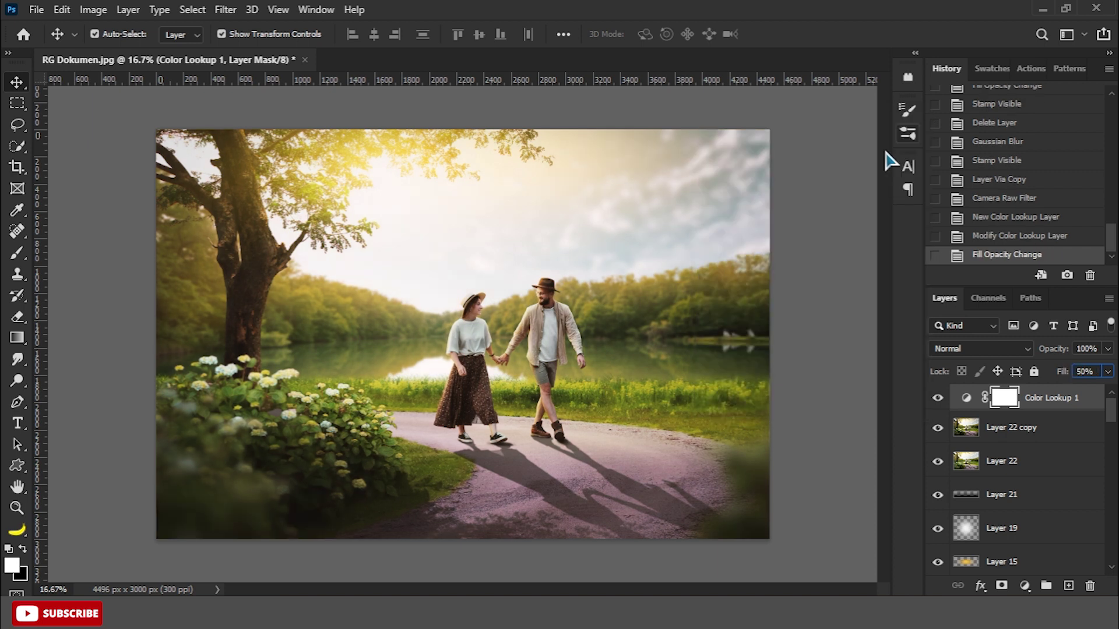
click(799, 243)
key(ctrl+plus)
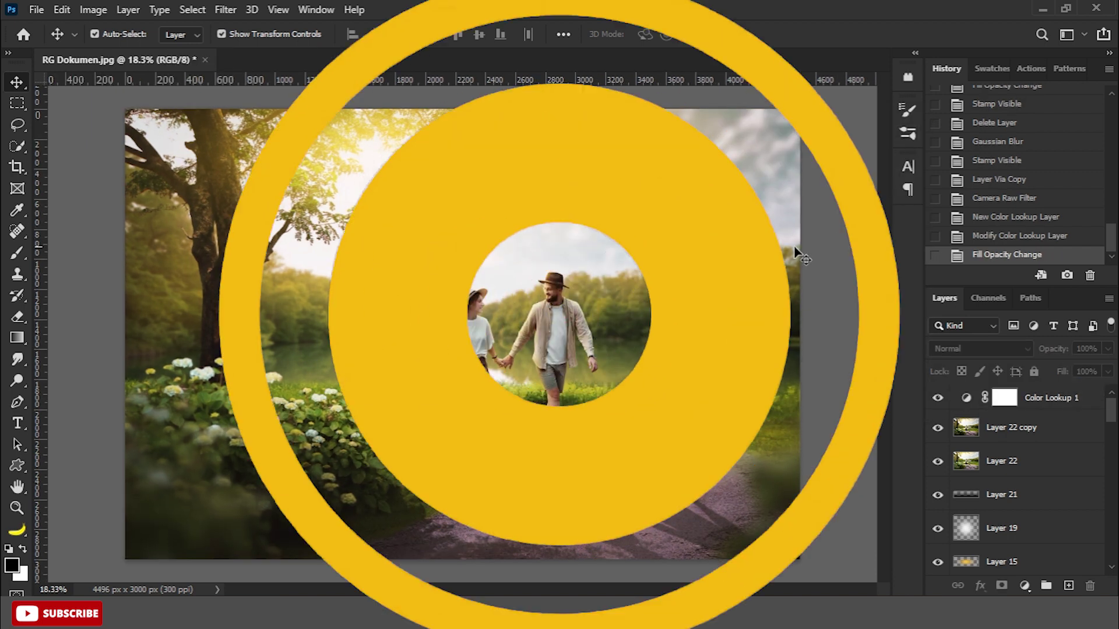